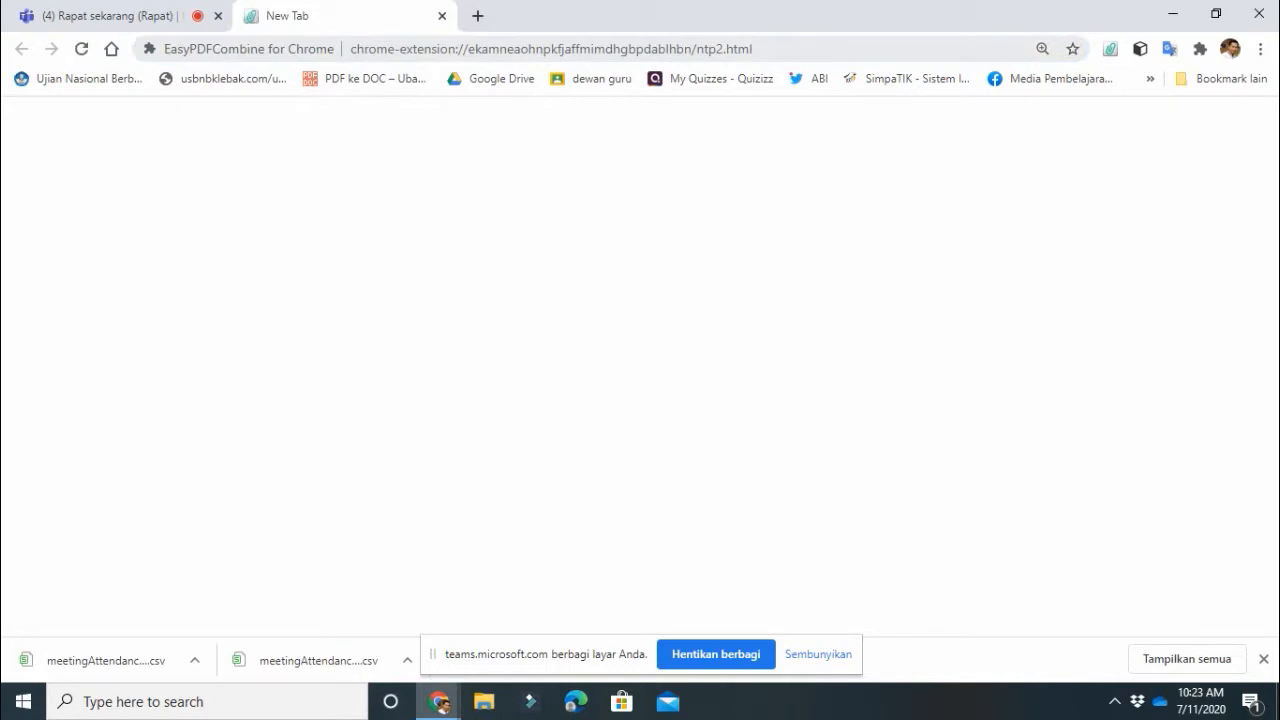
# Step: Open the Microsoft Office home page at office.com in the browser
pyautogui.click(551, 49)
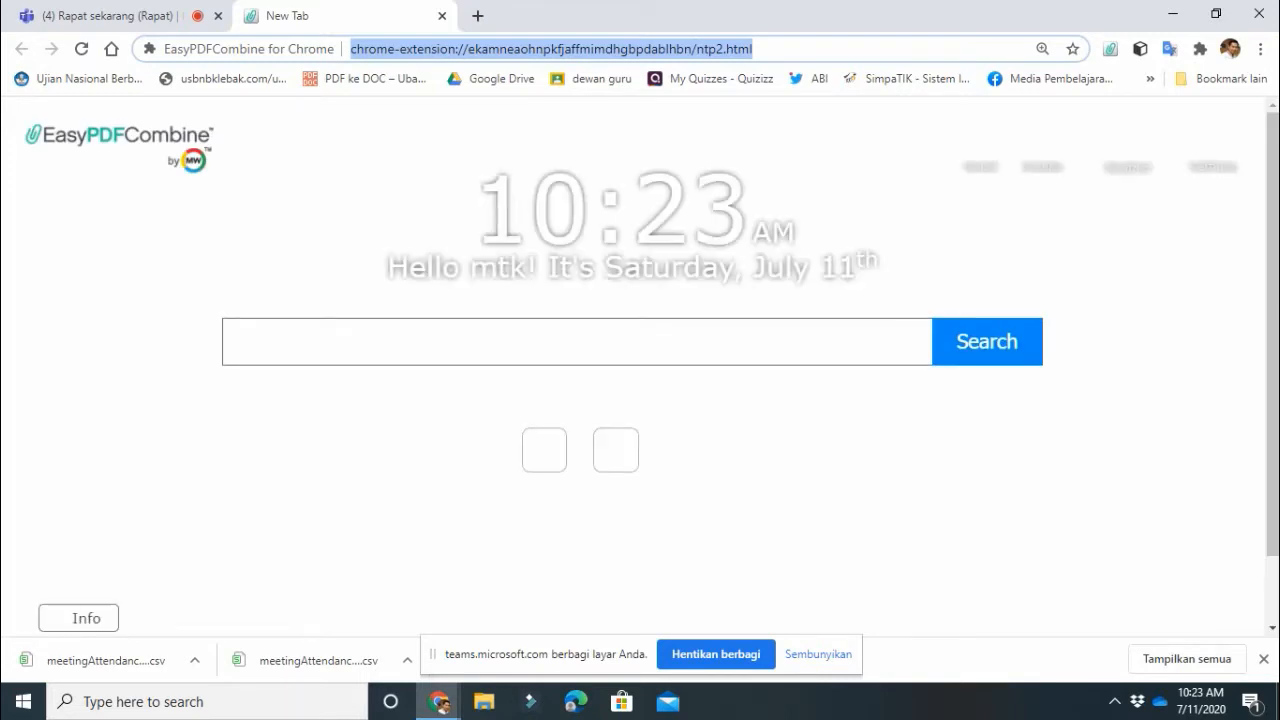
pyautogui.write('OFFICE')
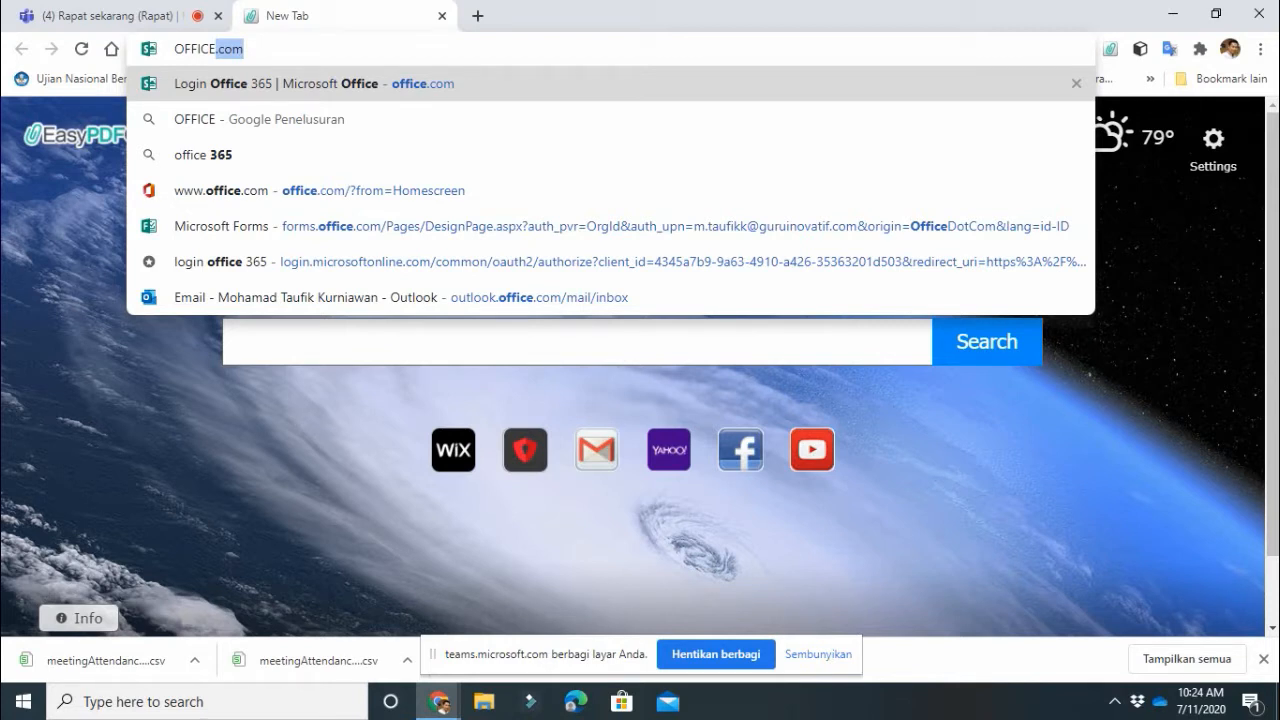
pyautogui.write('.C')
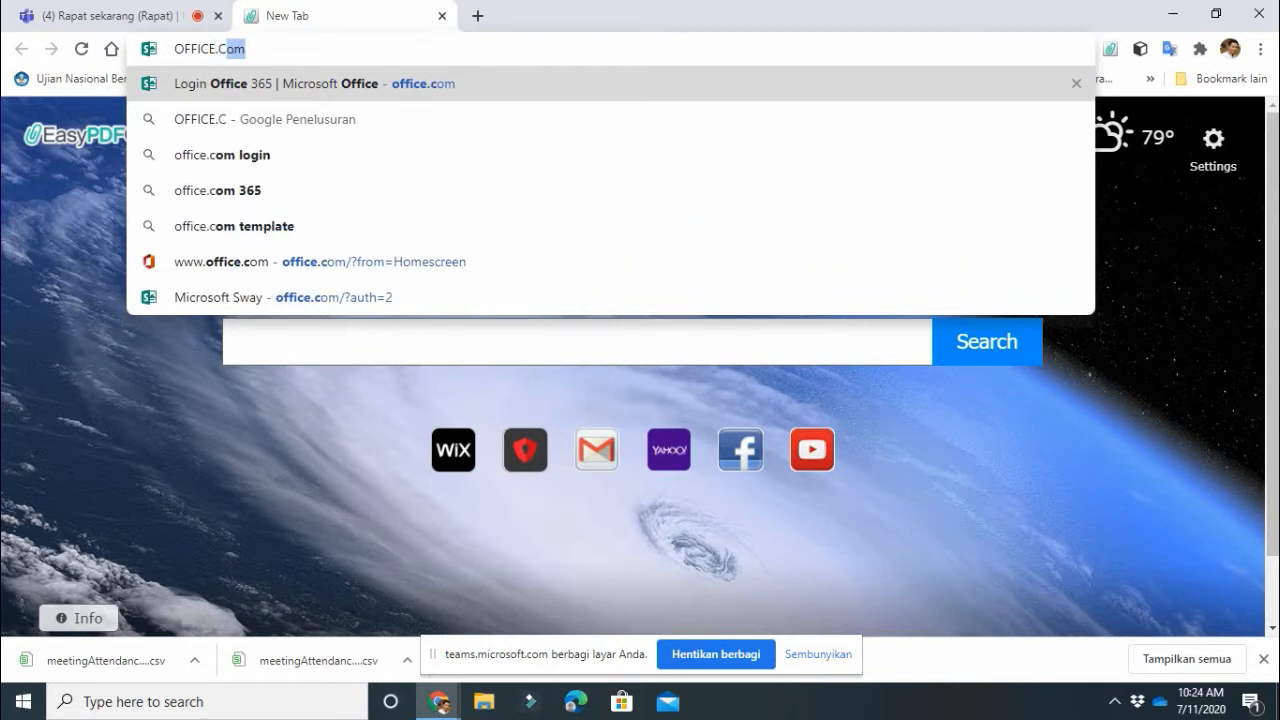
pyautogui.write('OM')
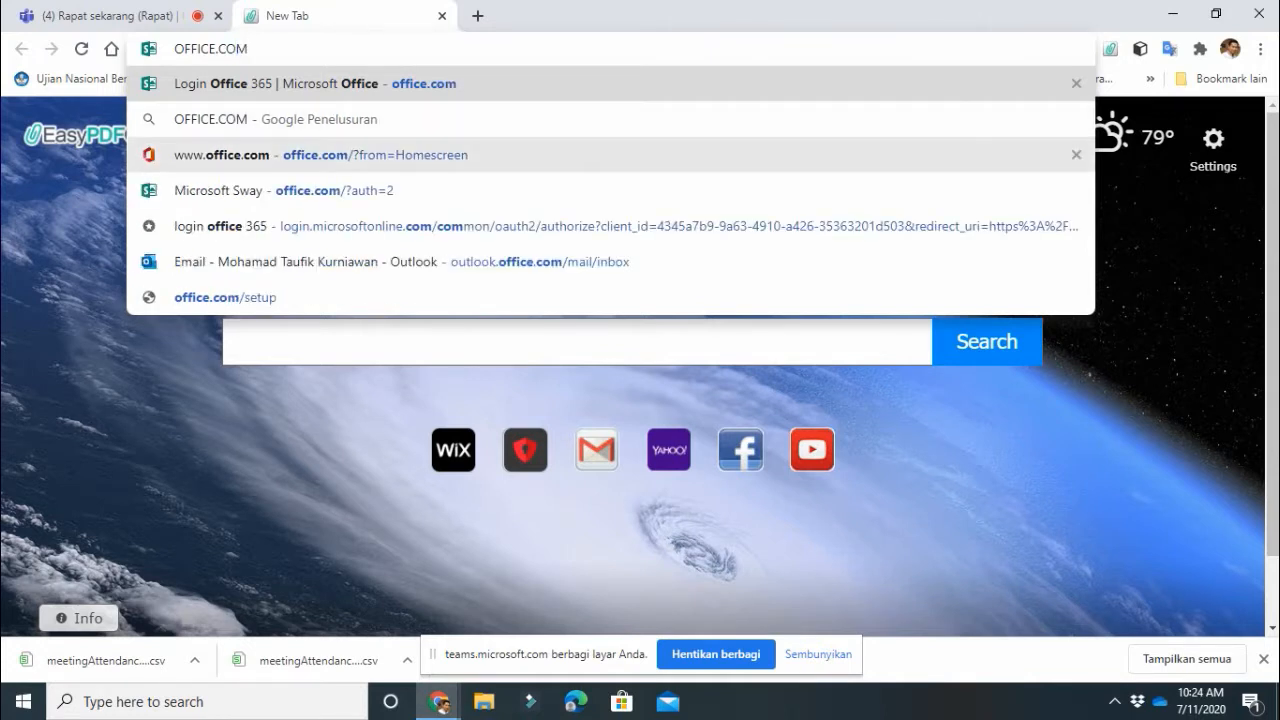
pyautogui.press('Down')
pyautogui.press('Down')
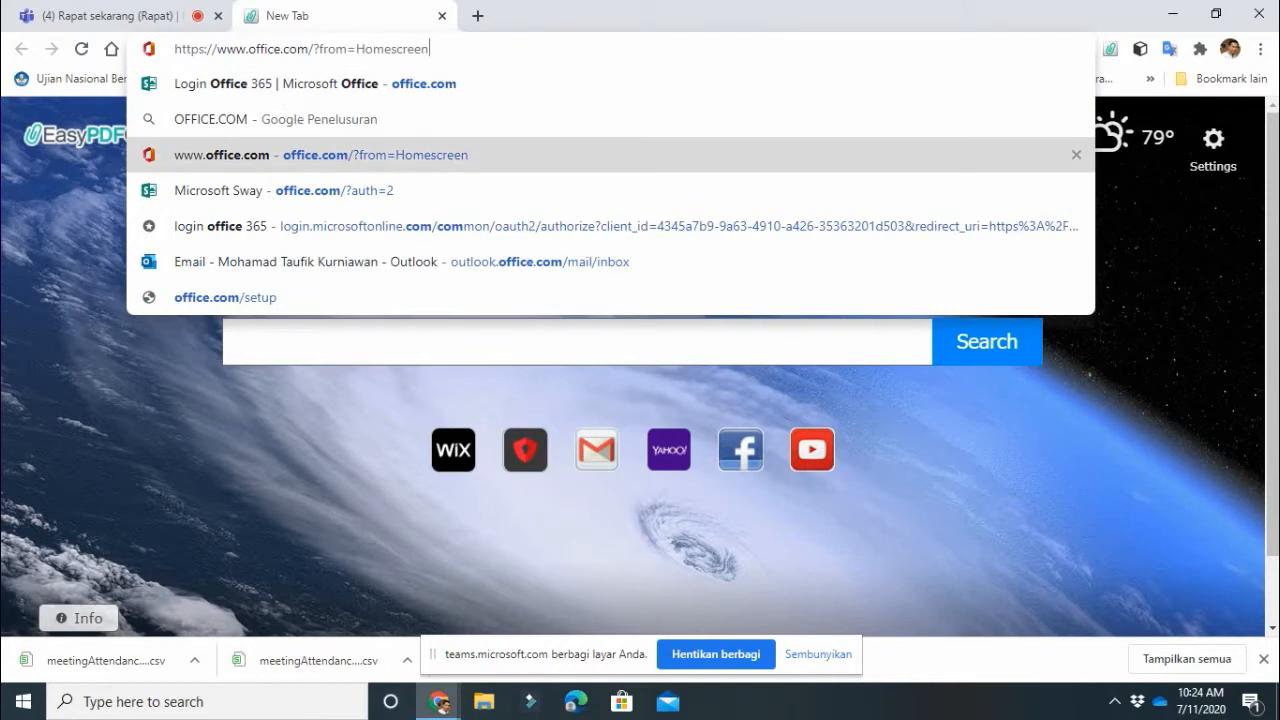
pyautogui.press('Return')
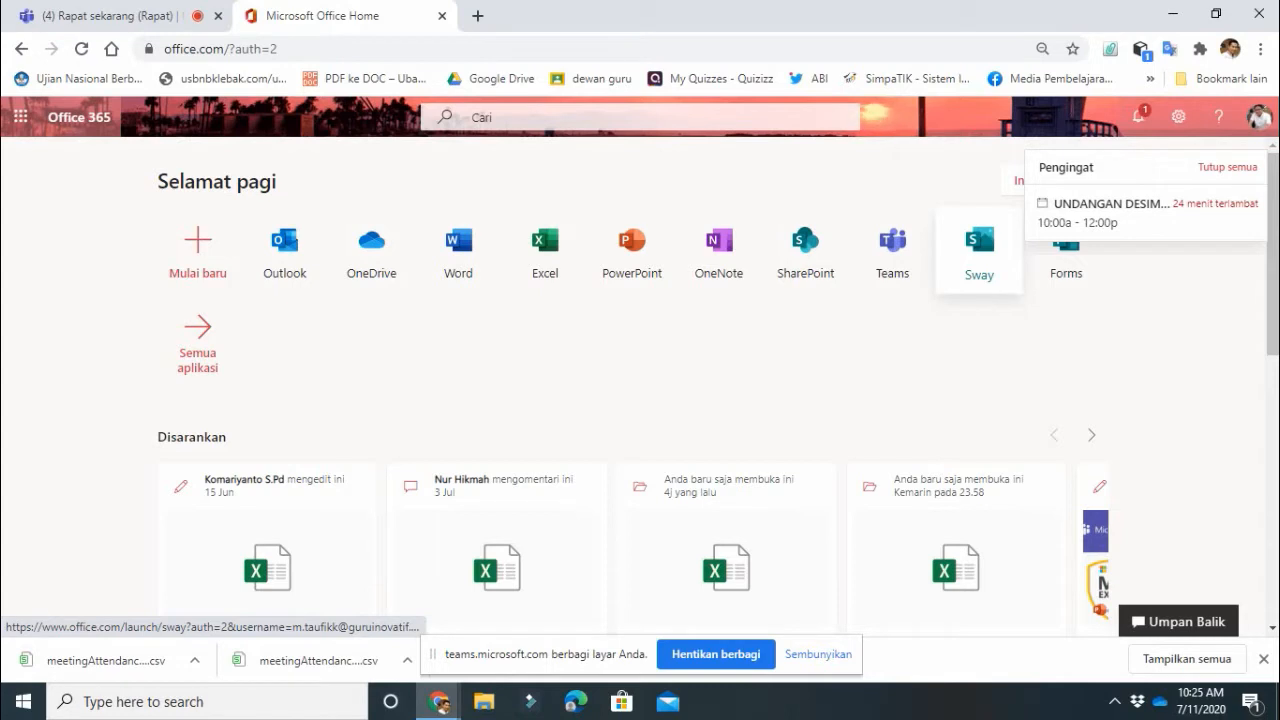
# Step: Create a new blank Sway from the Office home page and title it "ULAR COBRA"
pyautogui.click(979, 252)
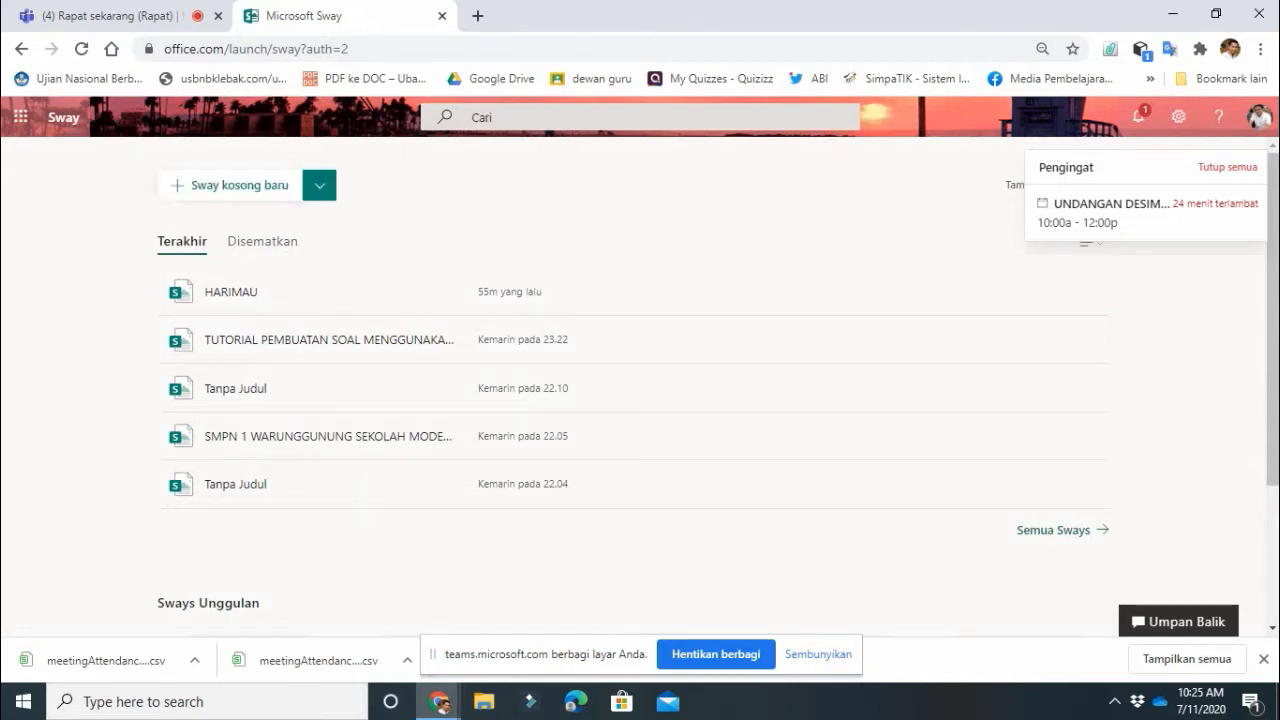
pyautogui.click(230, 185)
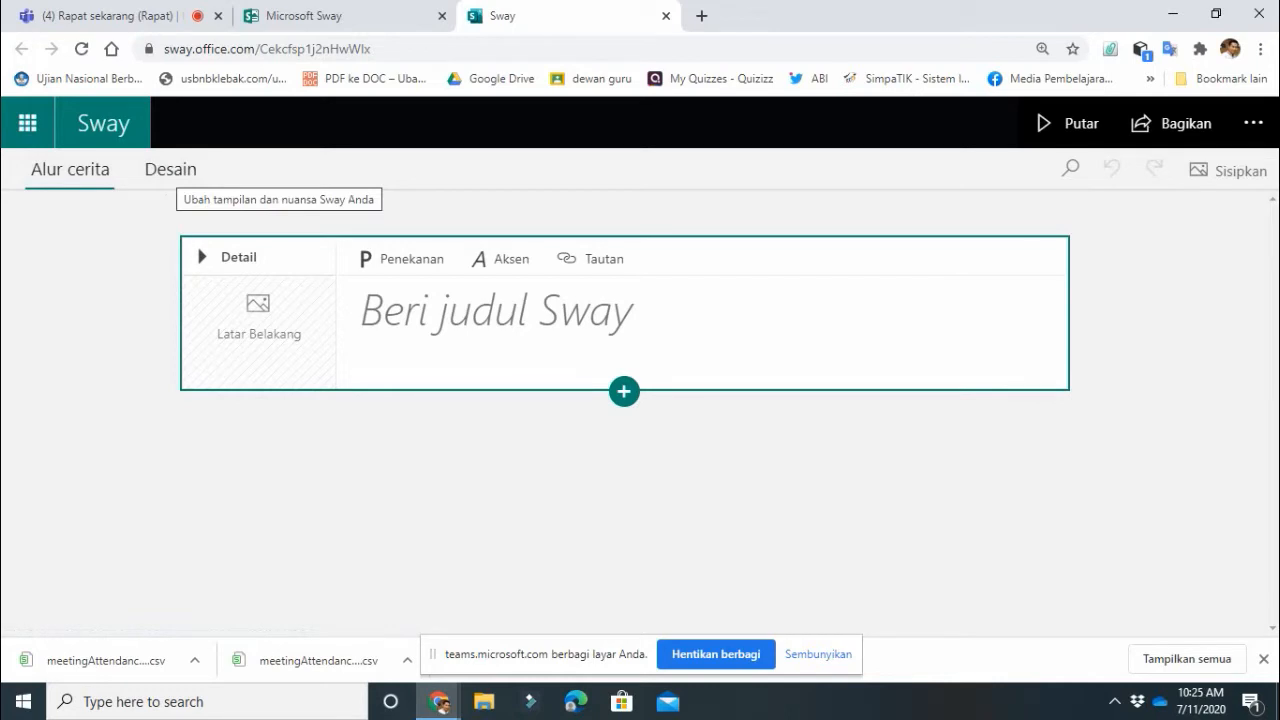
pyautogui.click(496, 312)
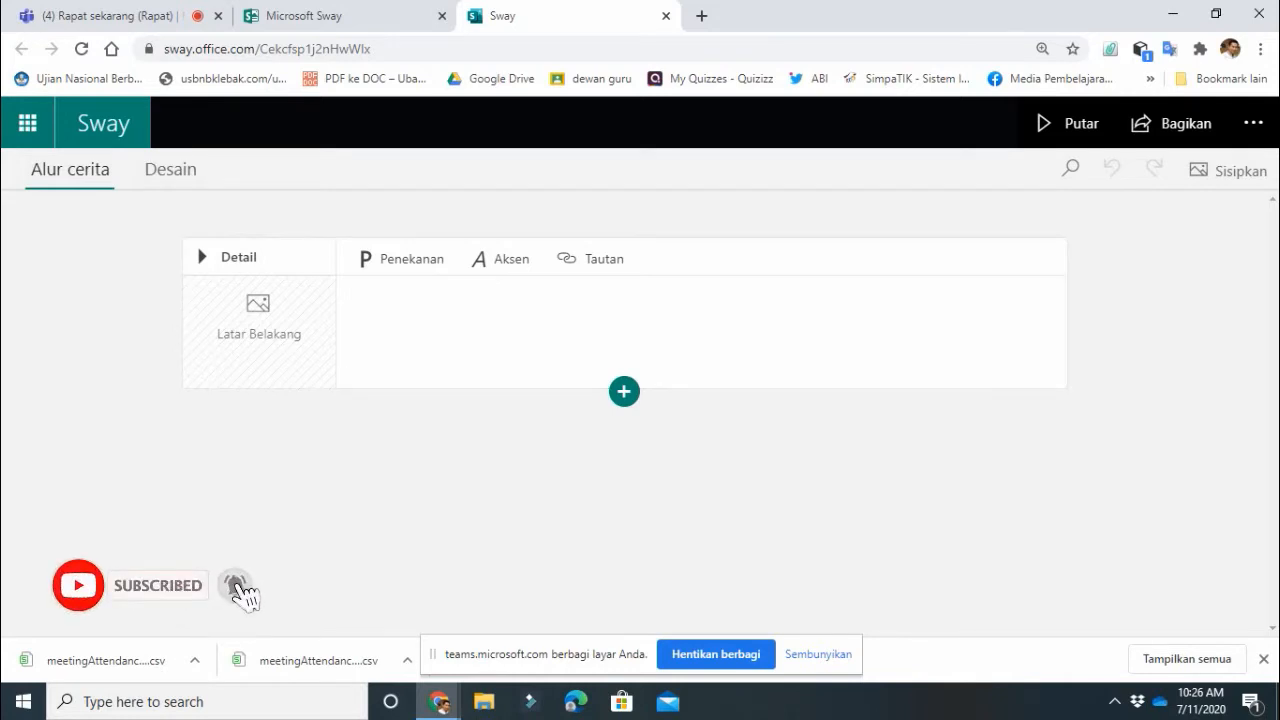
pyautogui.click(361, 311)
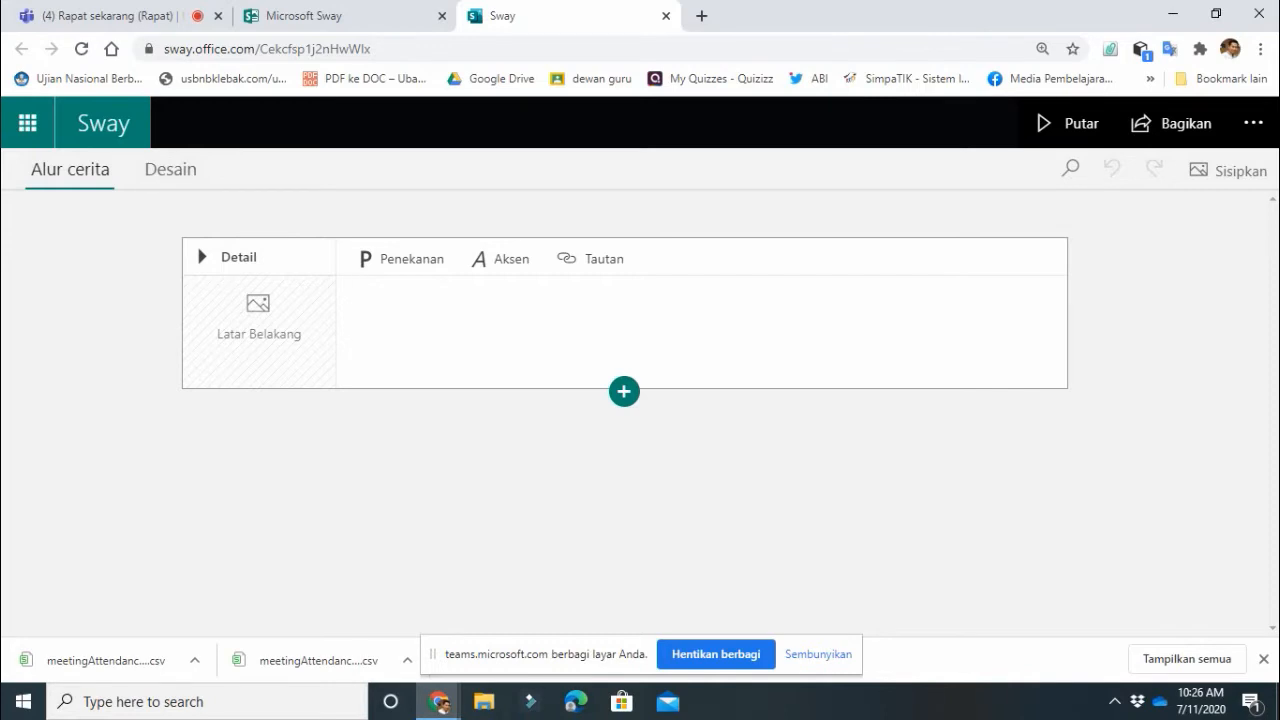
pyautogui.write('ULAR ')
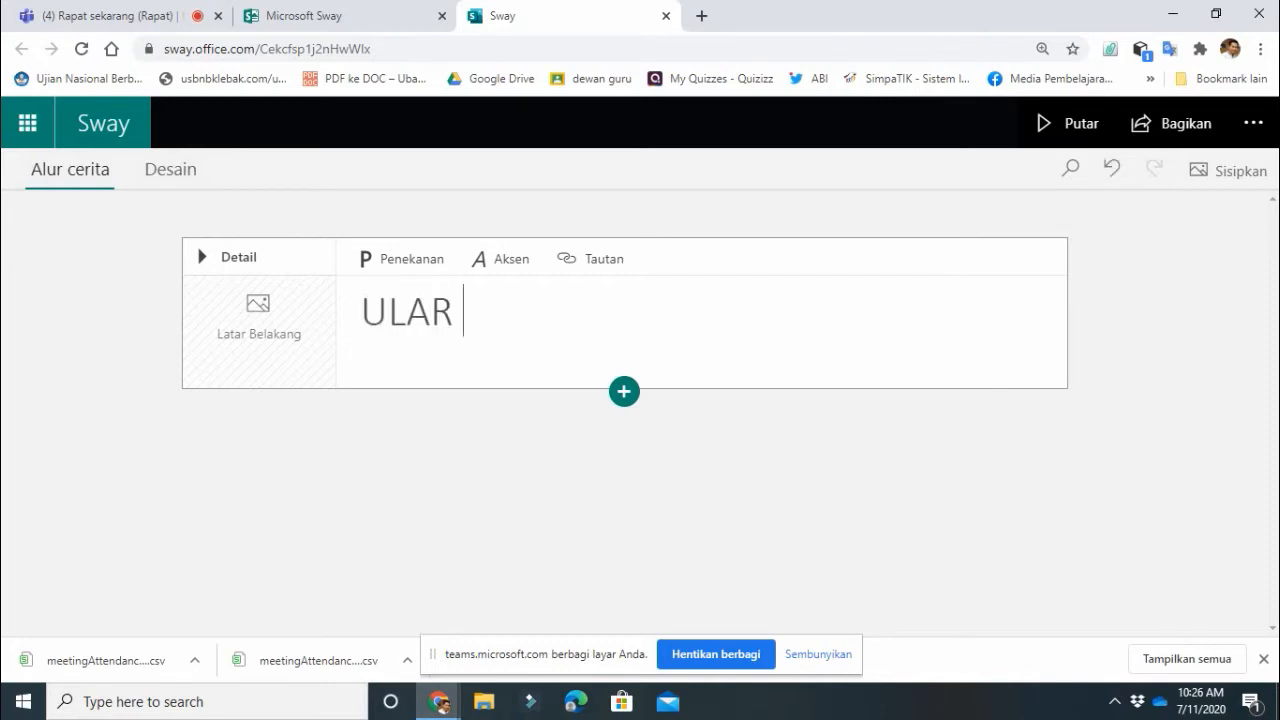
pyautogui.write('COBRA')
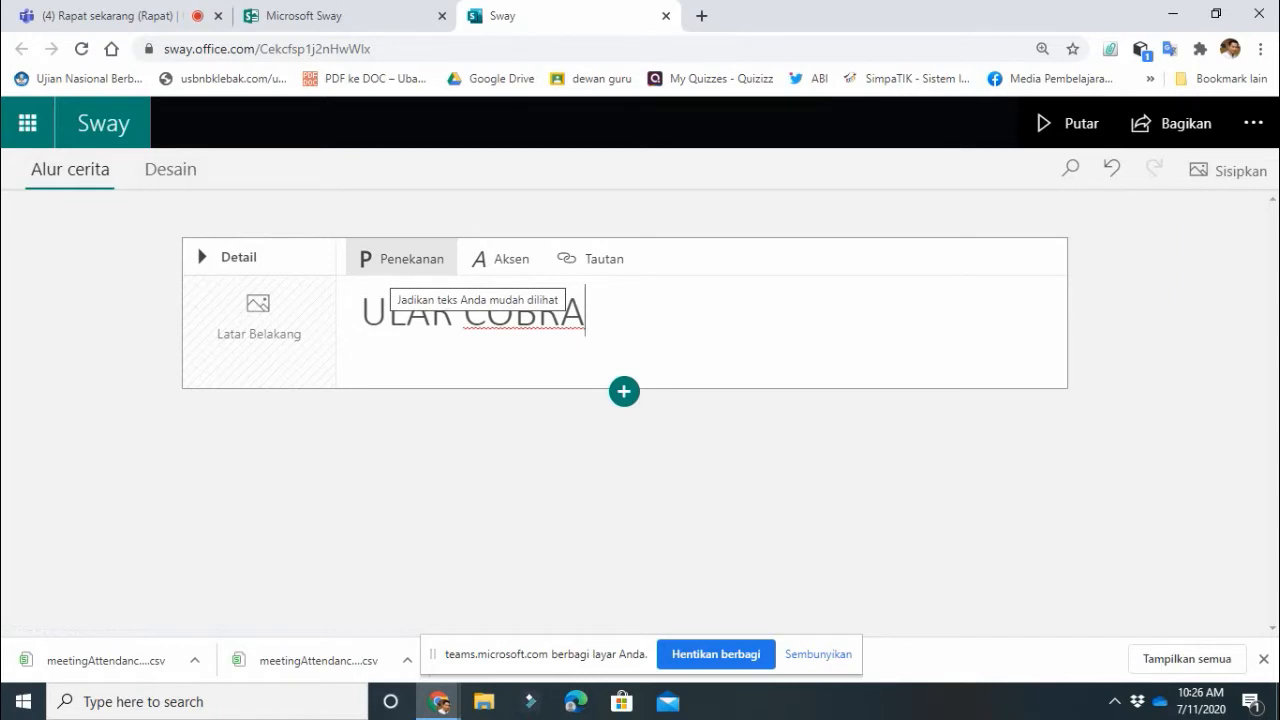
# Step: Apply emphasis (Penekanan) to the whole title text "ULAR COBRA"
pyautogui.hotkey('shift', 'Left')
pyautogui.hotkey('shift', 'Left')
pyautogui.hotkey('shift', 'Left')
pyautogui.hotkey('shift', 'Left')
pyautogui.hotkey('shift', 'Left')
pyautogui.hotkey('shift', 'Left')
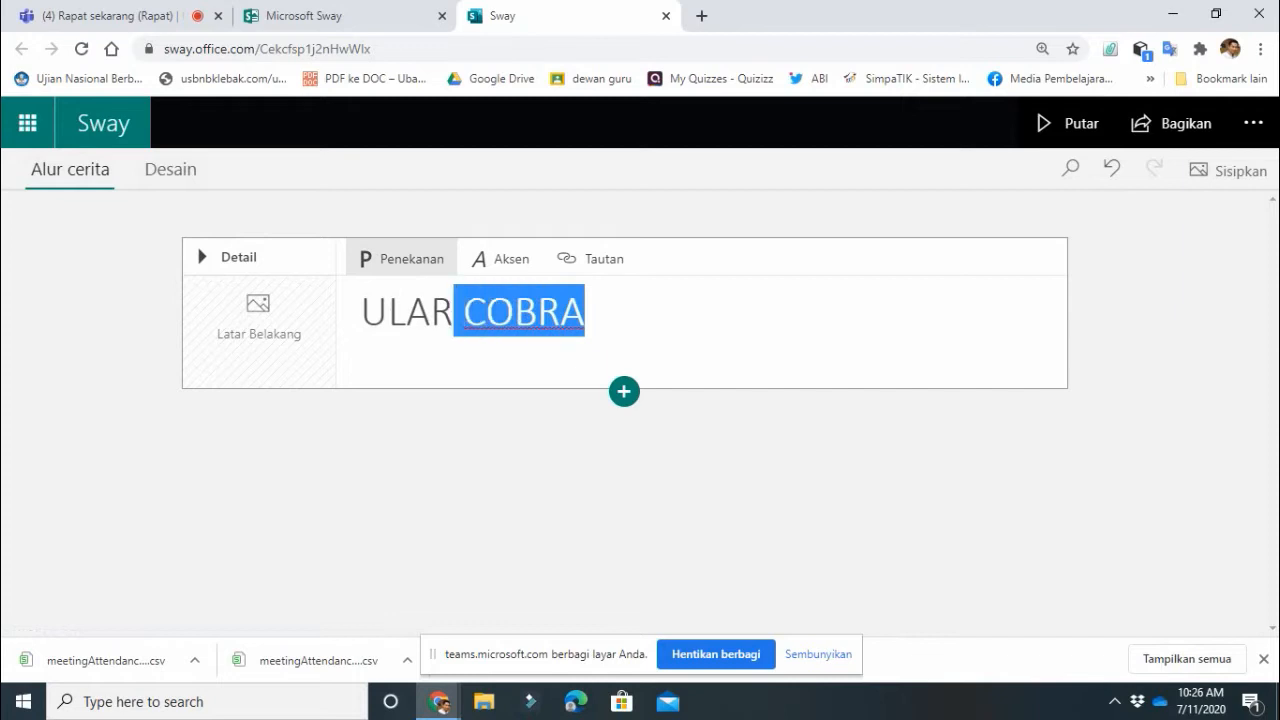
pyautogui.hotkey('shift', 'Left')
pyautogui.hotkey('shift', 'Left')
pyautogui.hotkey('shift', 'Left')
pyautogui.hotkey('shift', 'Left')
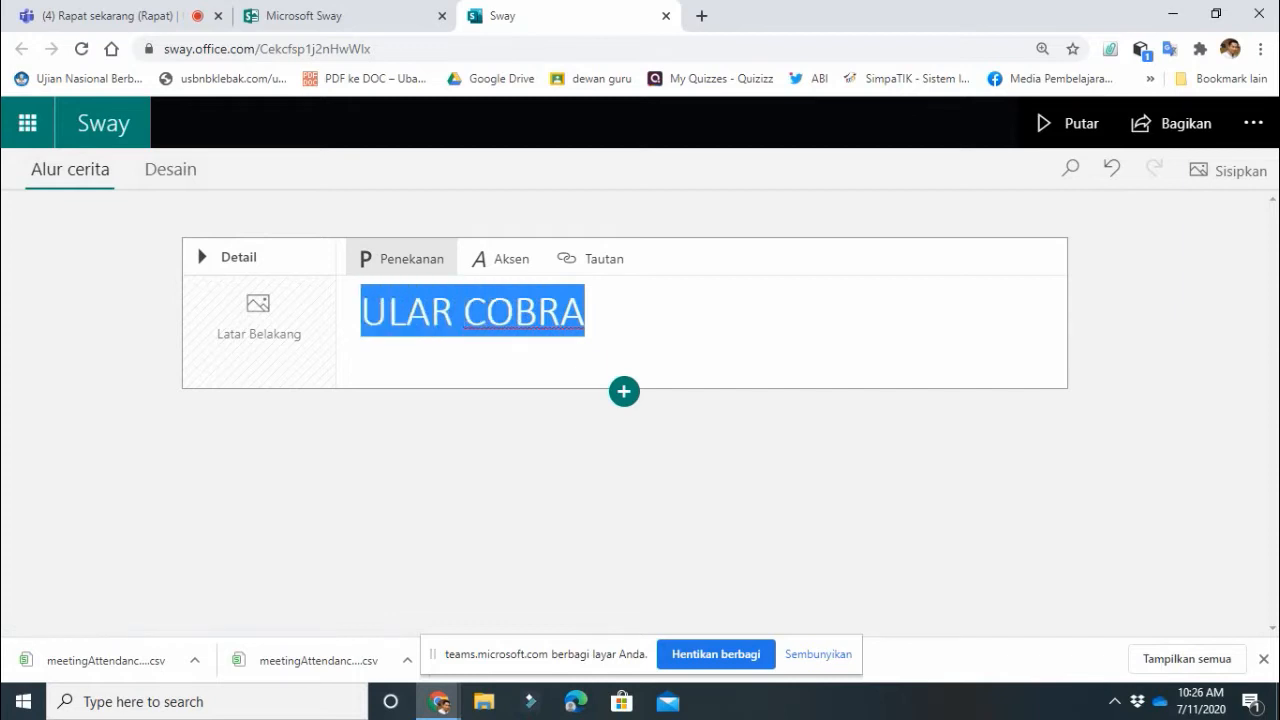
pyautogui.click(385, 260)
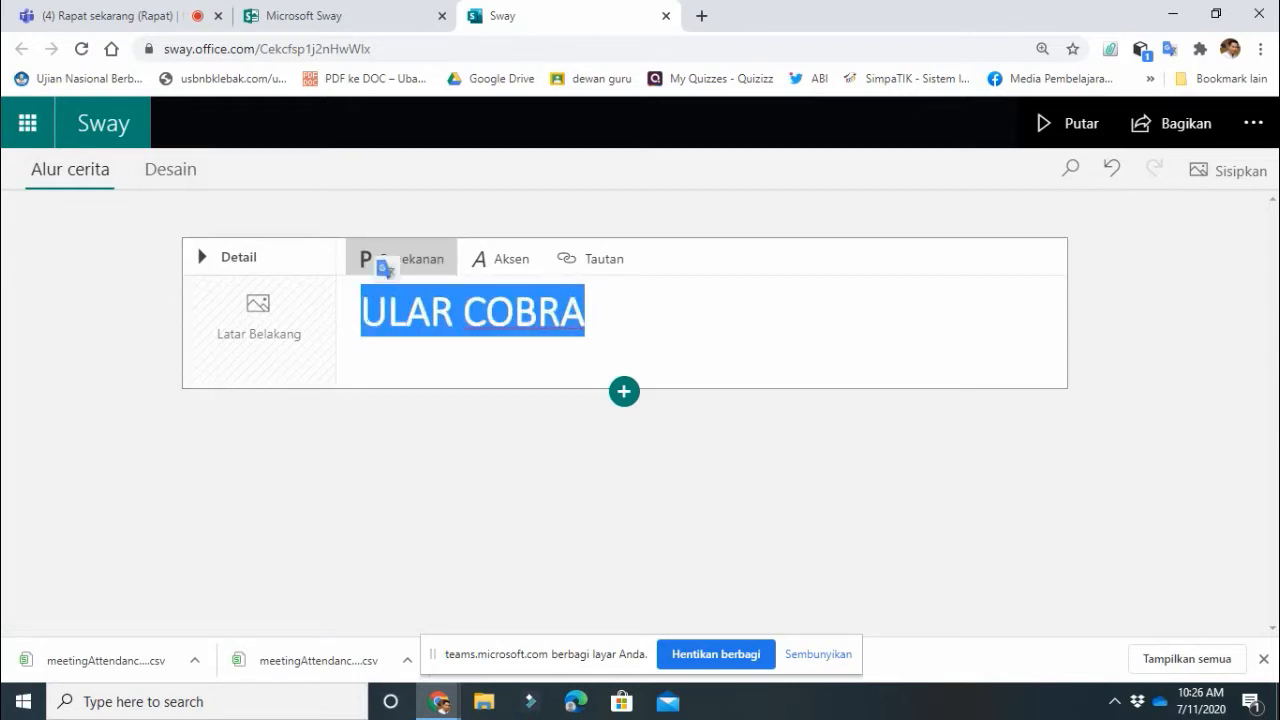
# Step: Add the accent (Aksen) style to the entire "ULAR COBRA" title
pyautogui.click(598, 314)
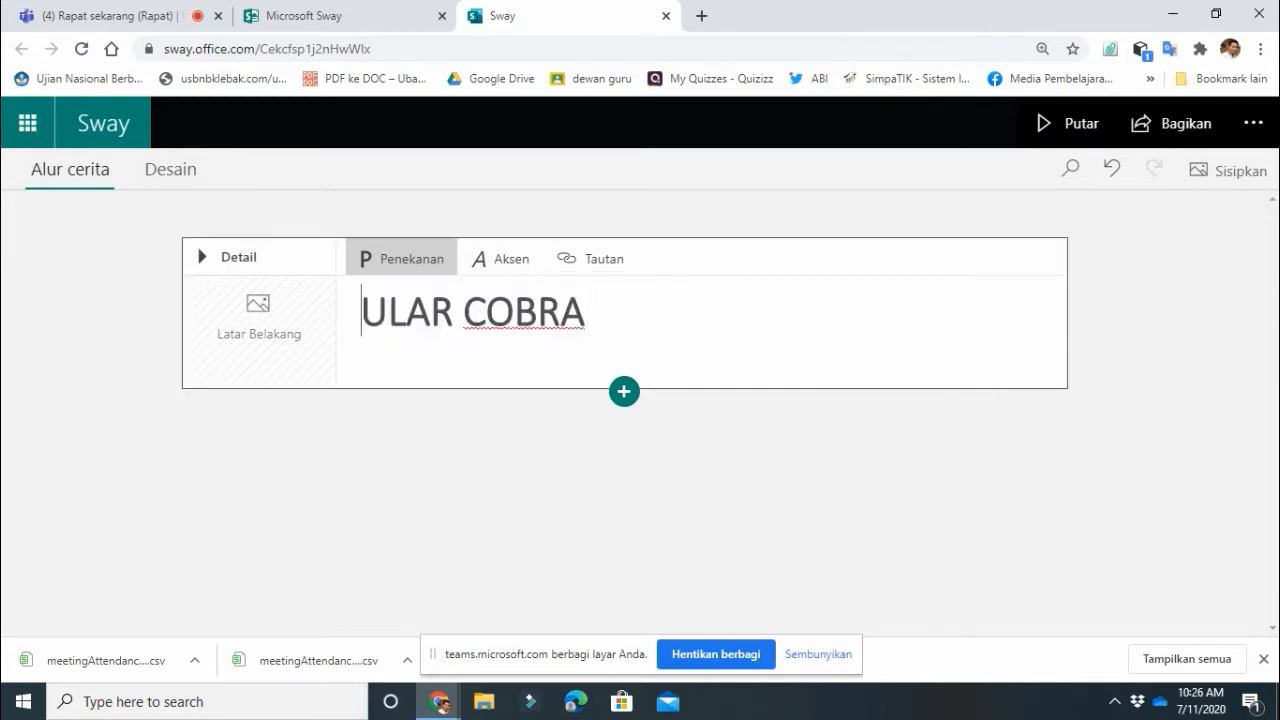
pyautogui.hotkey('shift', 'Right')
pyautogui.hotkey('shift', 'Right')
pyautogui.hotkey('shift', 'Right')
pyautogui.hotkey('shift', 'Right')
pyautogui.hotkey('shift', 'Right')
pyautogui.hotkey('shift', 'Right')
pyautogui.hotkey('shift', 'Right')
pyautogui.hotkey('shift', 'Right')
pyautogui.hotkey('shift', 'Right')
pyautogui.hotkey('shift', 'Right')
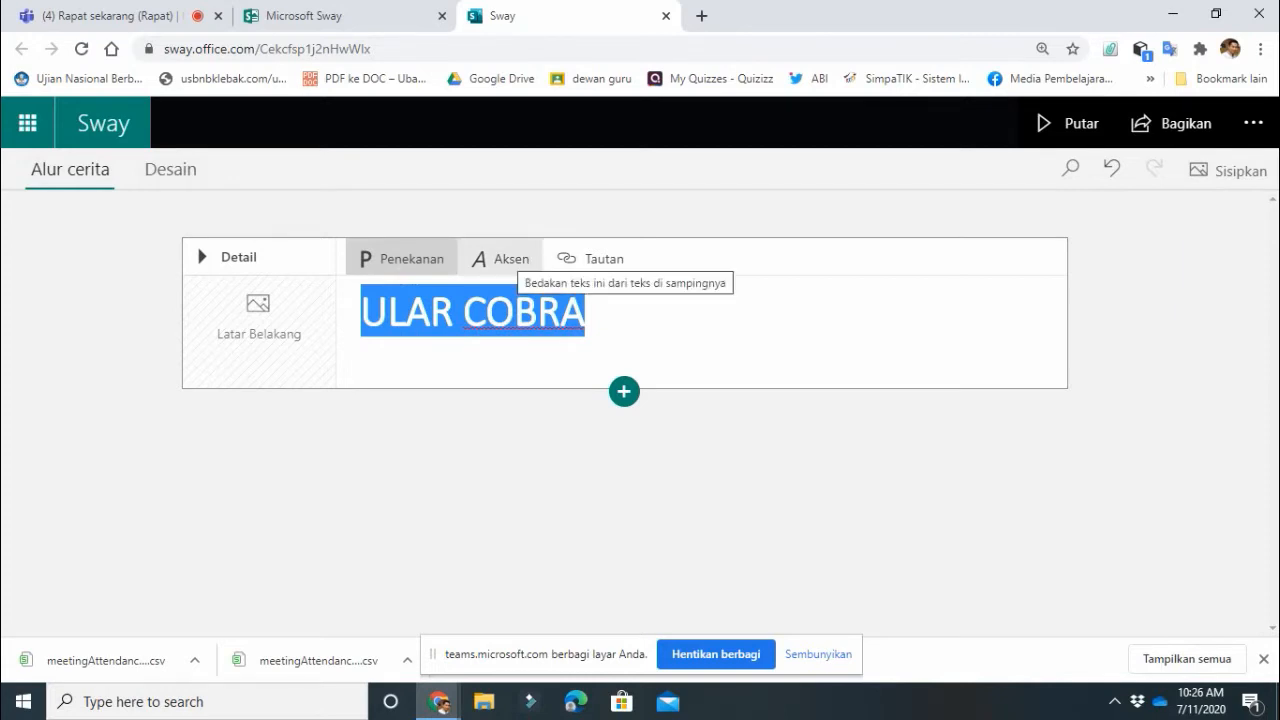
pyautogui.click(500, 258)
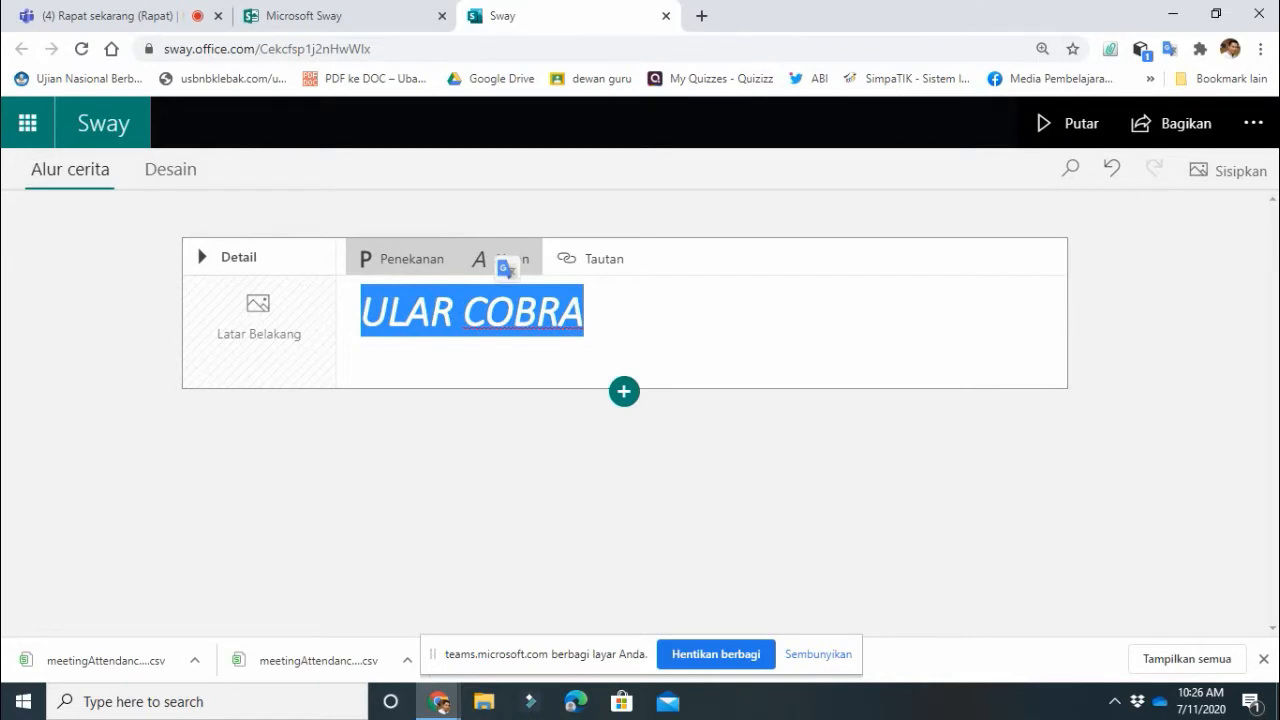
pyautogui.click(590, 258)
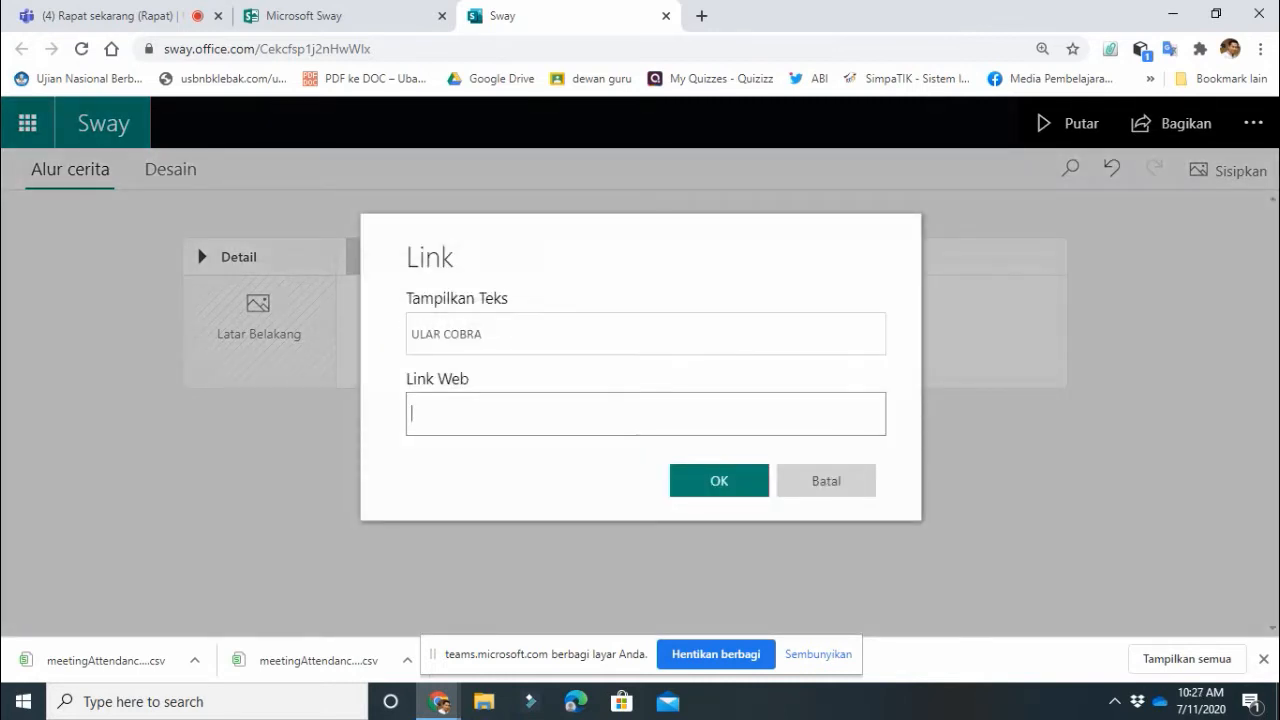
pyautogui.click(826, 481)
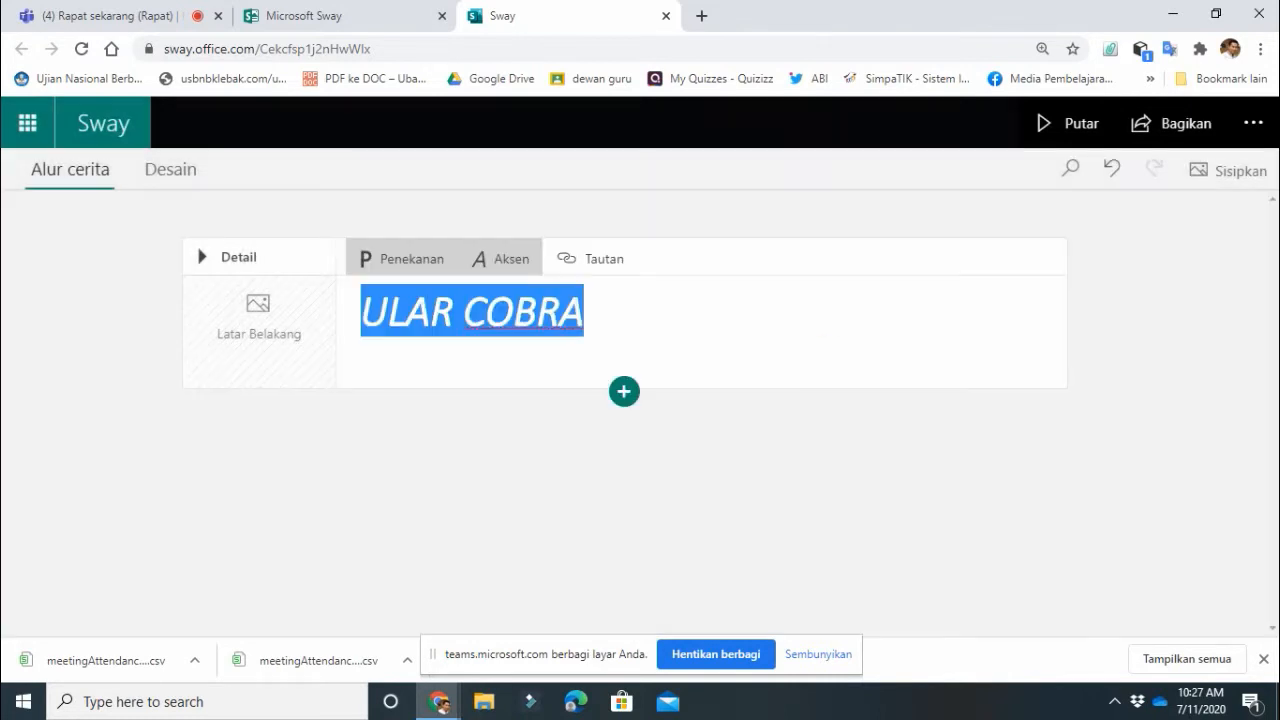
pyautogui.click(586, 312)
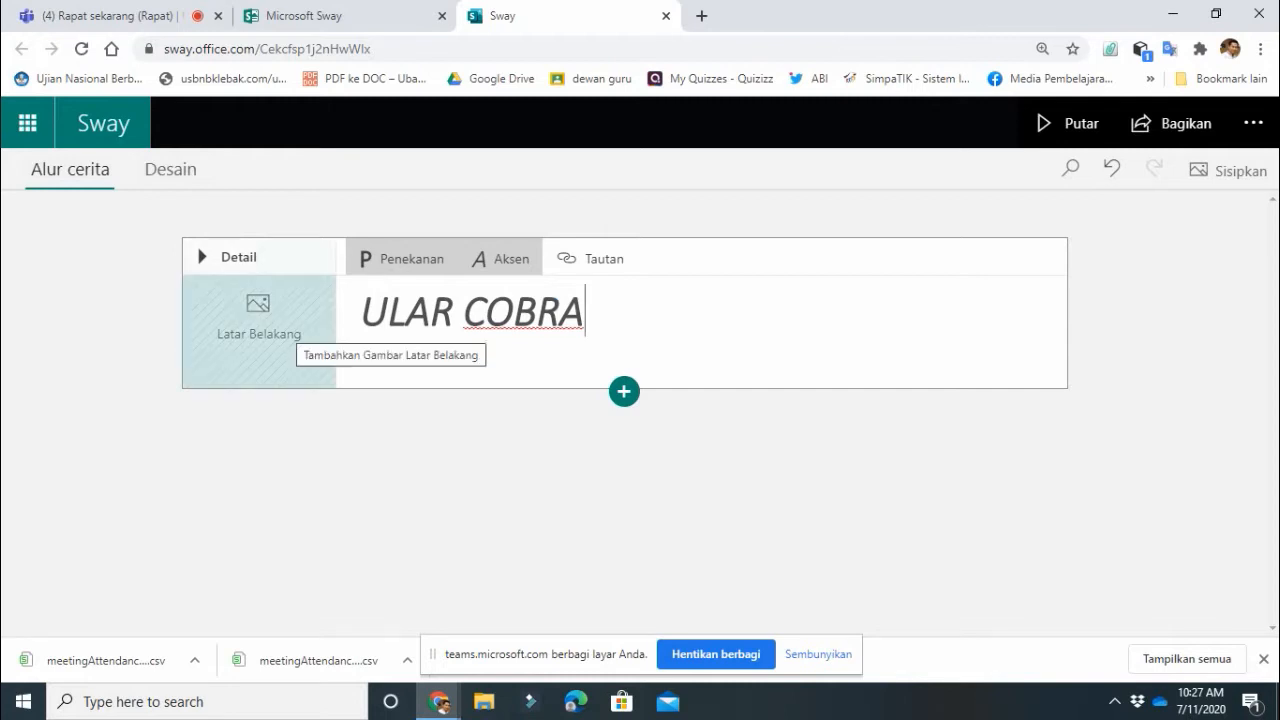
# Step: Start adding a background image to the title card and search Bing images (Gambar Bing) for "ULAR COBRA"
pyautogui.click(290, 324)
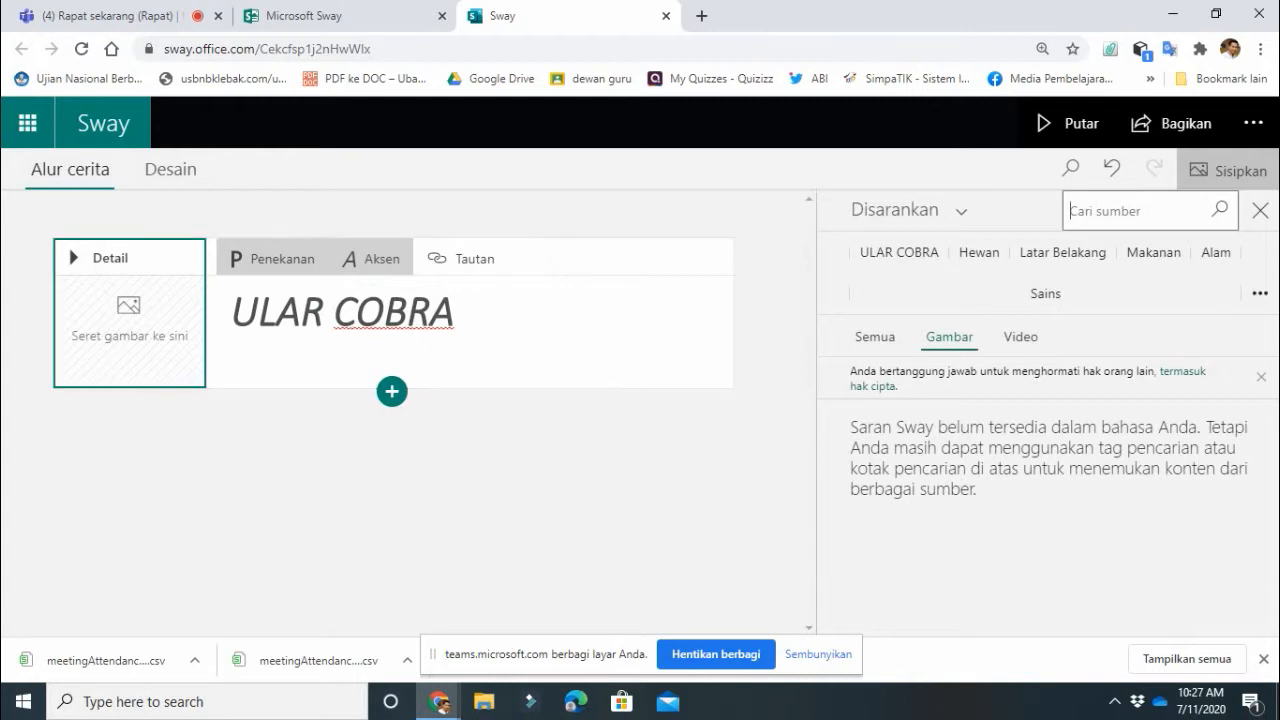
pyautogui.click(958, 212)
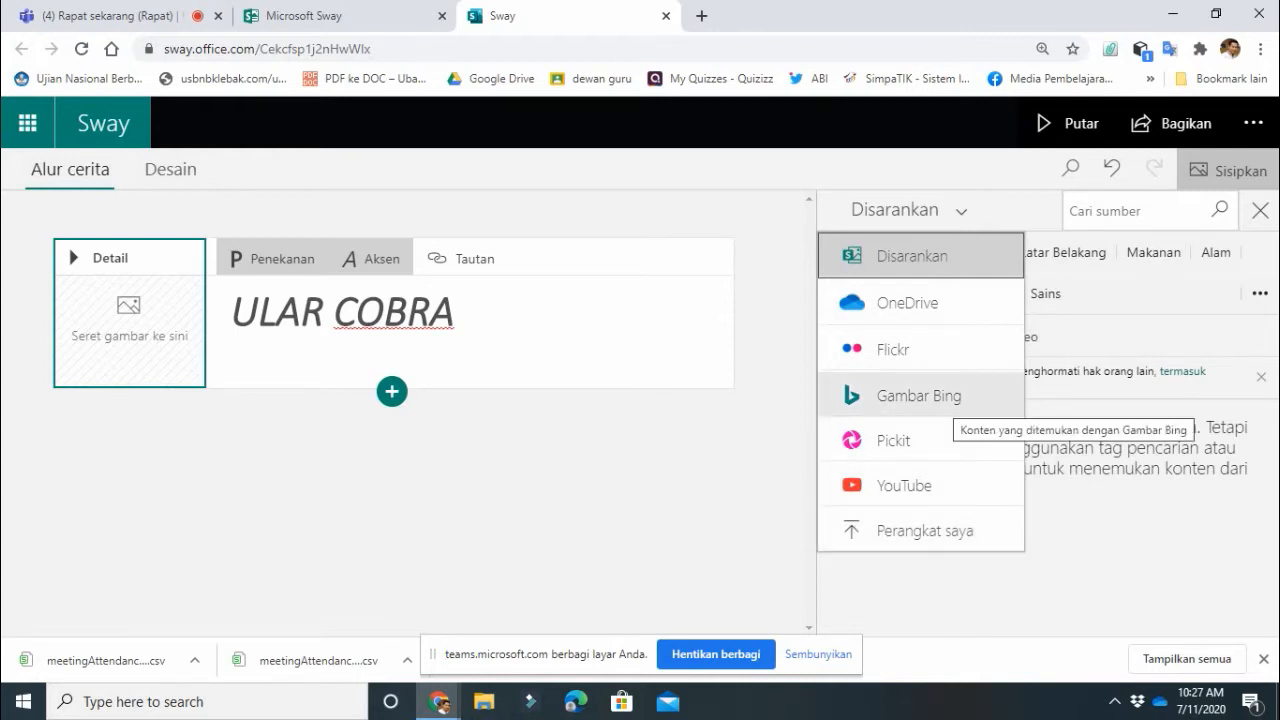
pyautogui.click(940, 397)
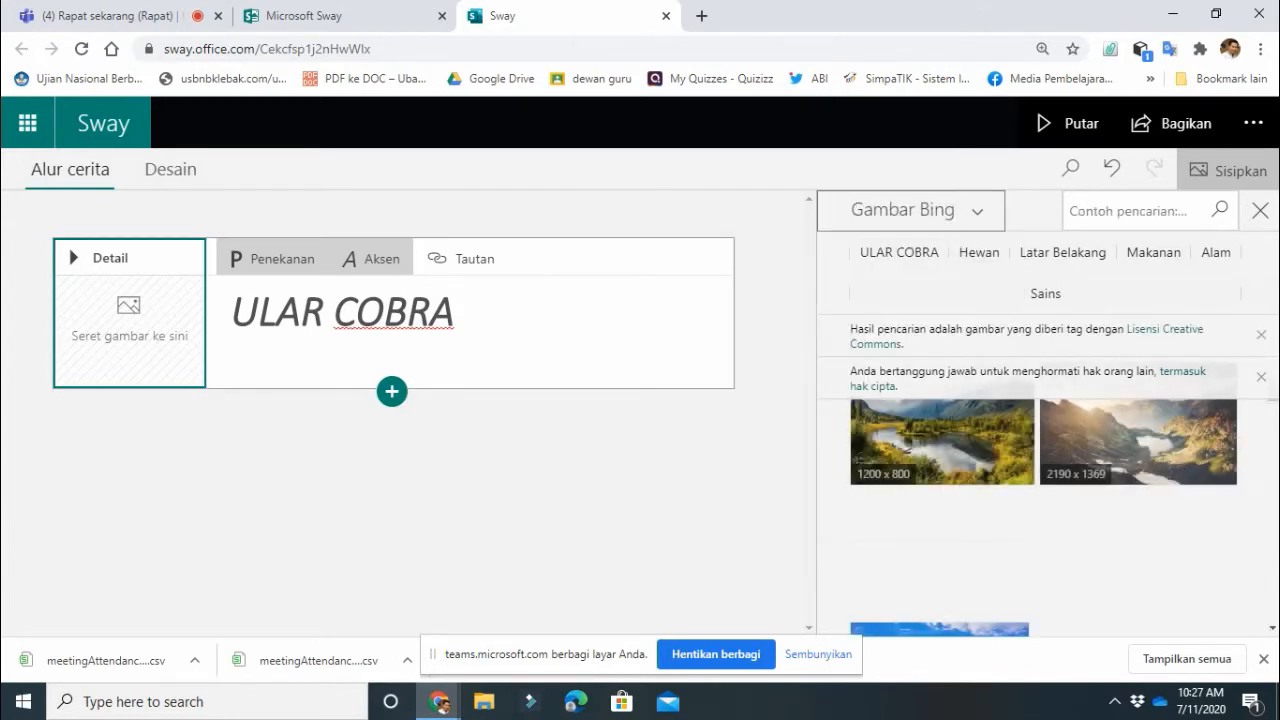
pyautogui.click(1129, 211)
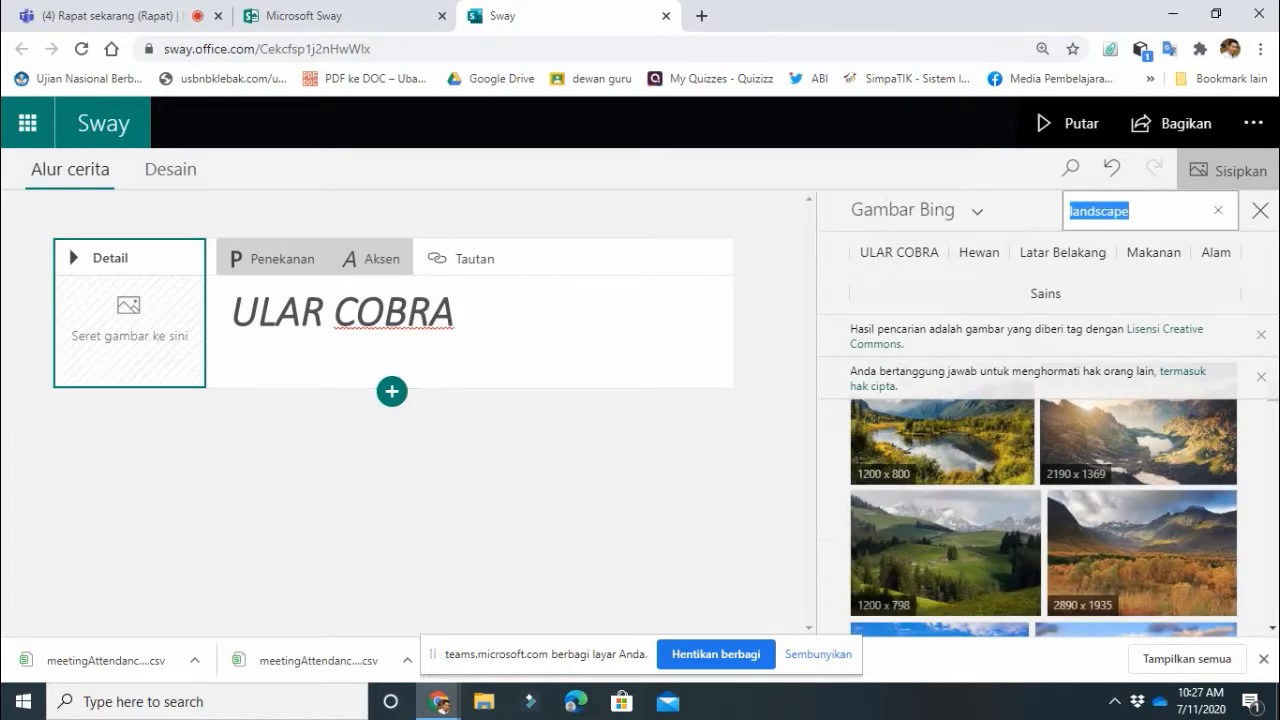
pyautogui.write('UL')
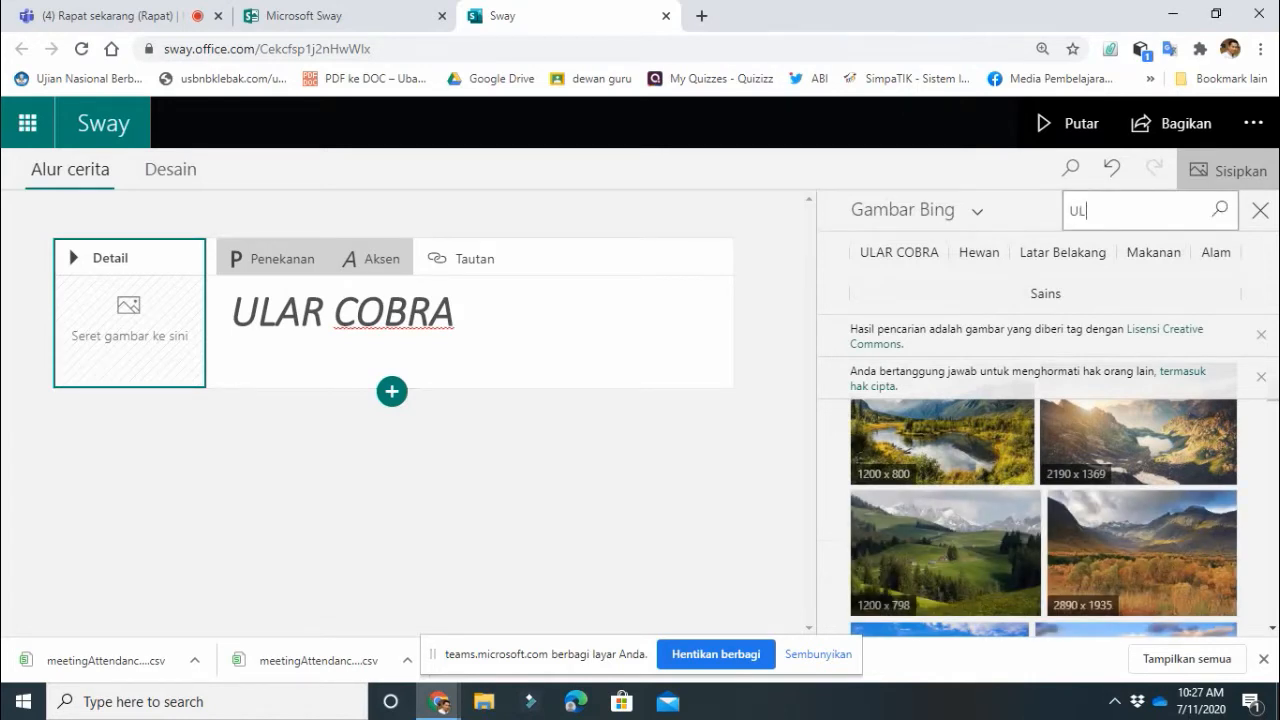
pyautogui.write('AR COBRA')
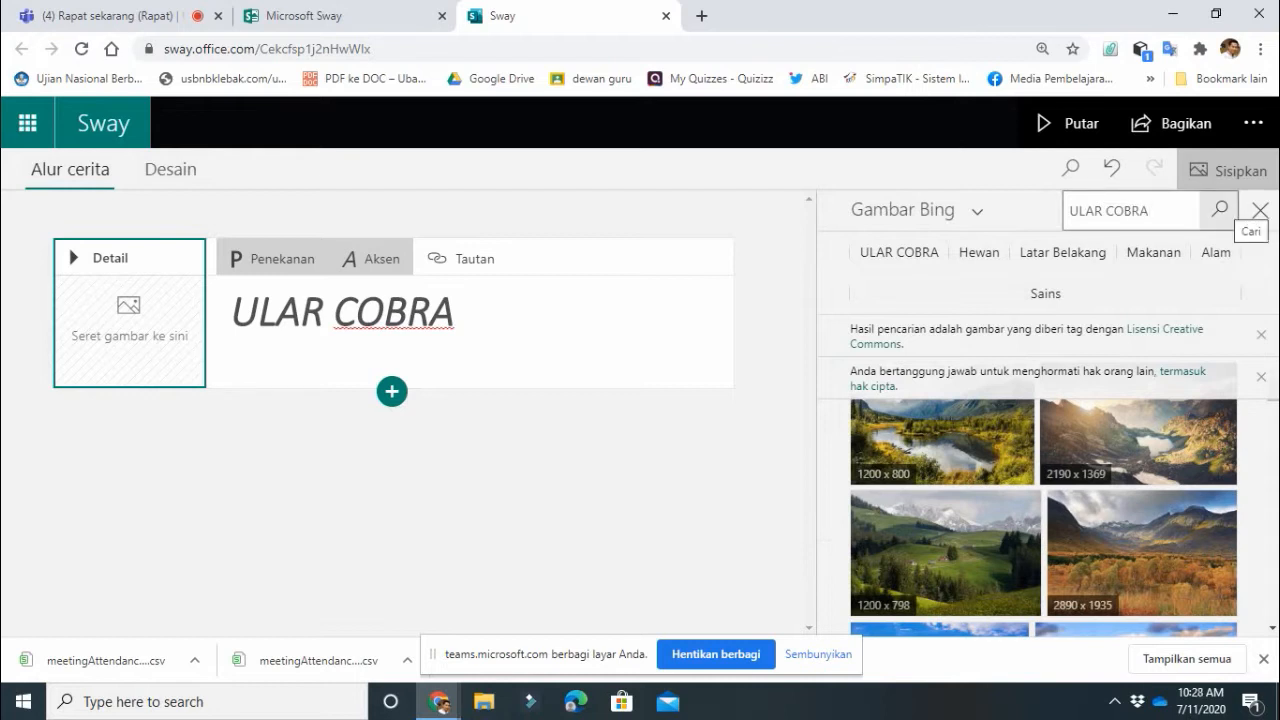
pyautogui.press('Return')
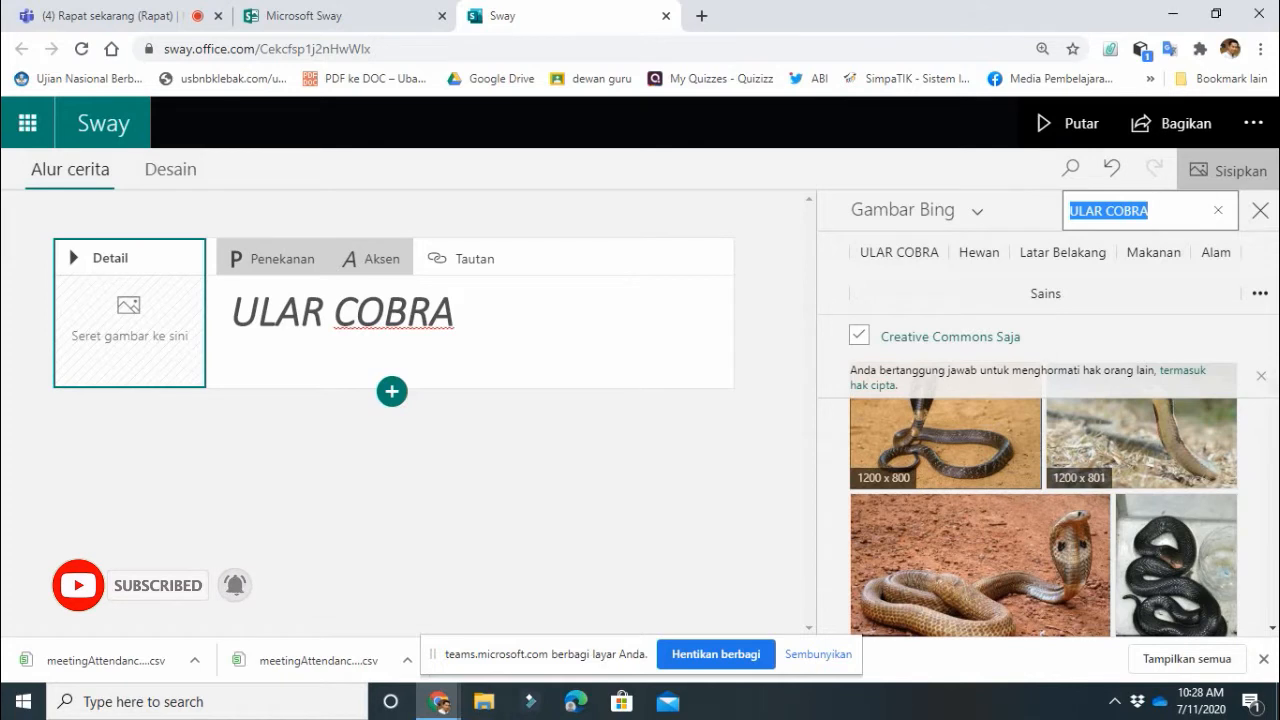
# Step: Use the 1200 x 800 cobra image as the title card background, and preview the Sway before returning to editing
pyautogui.click(945, 440)
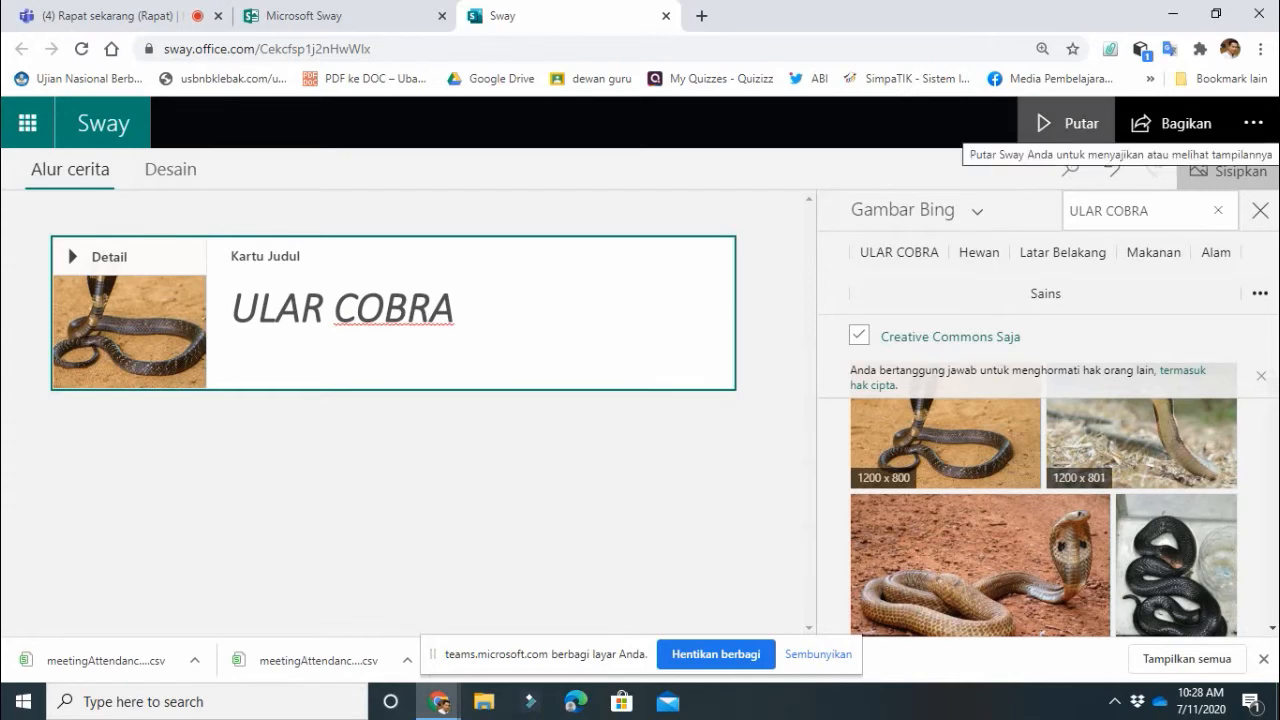
pyautogui.click(1068, 123)
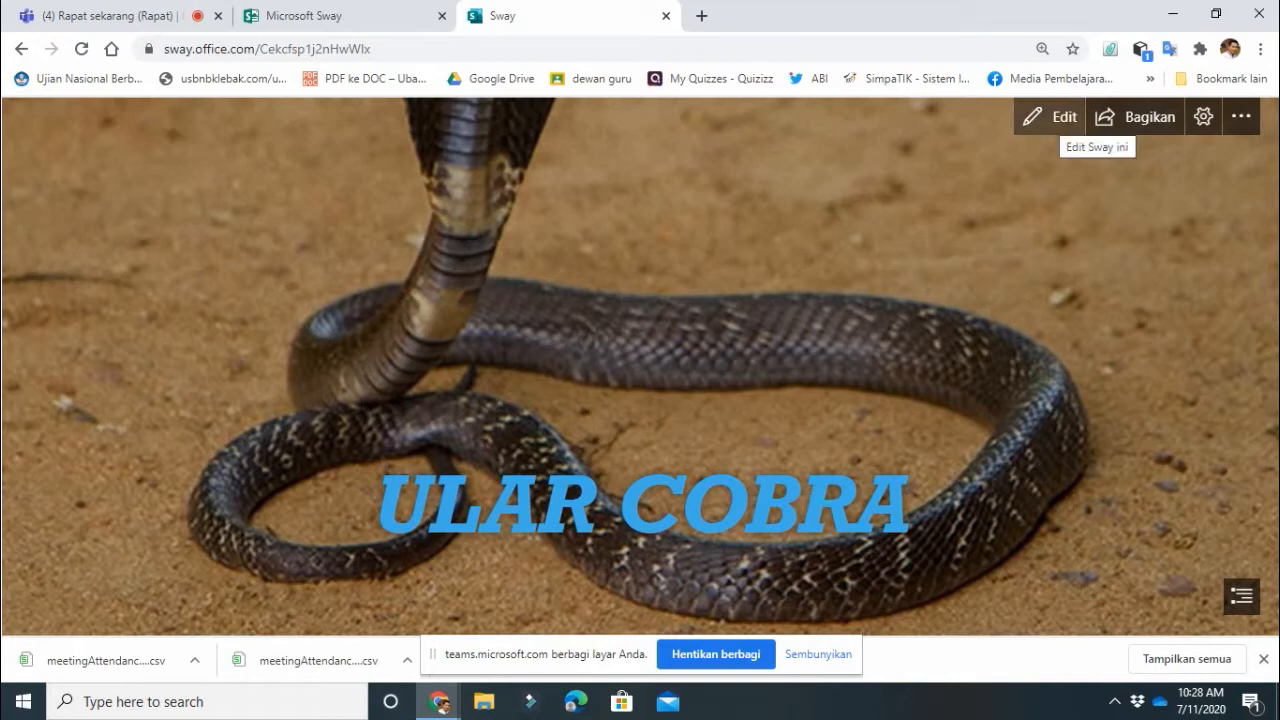
pyautogui.click(1050, 116)
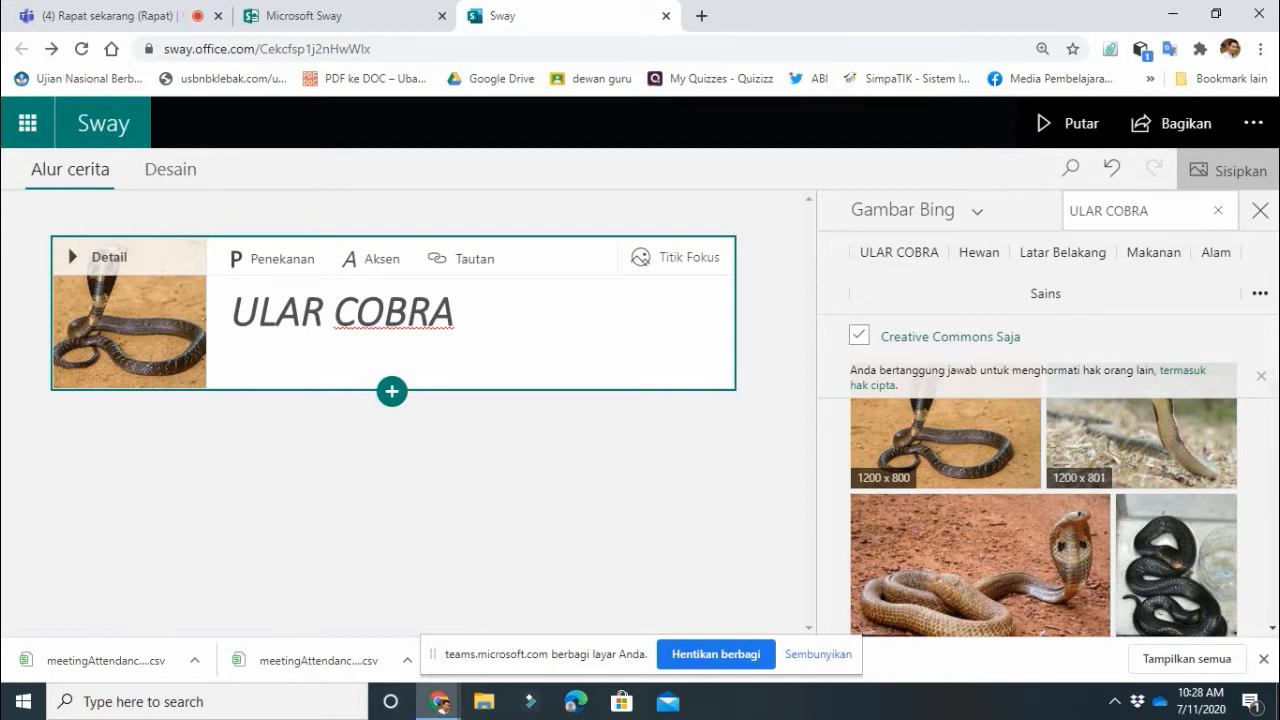
# Step: Replace the title card background with the 800 x 500 image of a brown cobra on red soil
pyautogui.scroll(-1, 1044, 514)
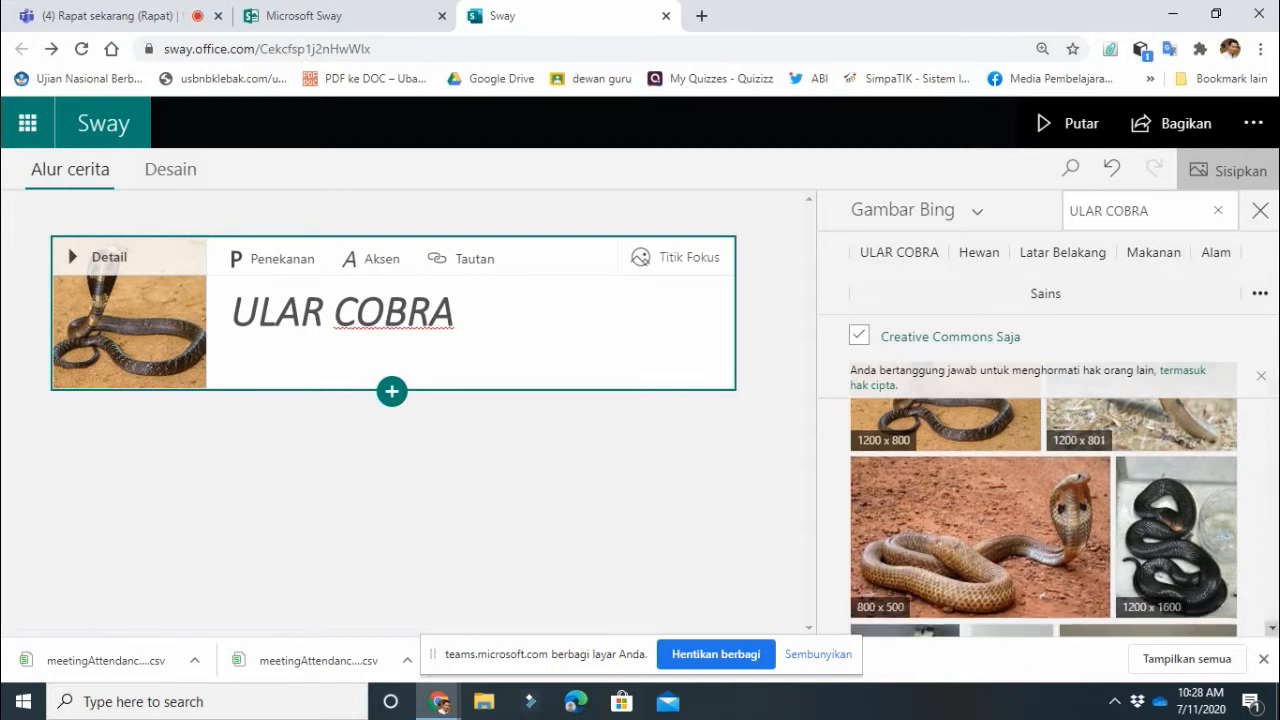
pyautogui.click(980, 537)
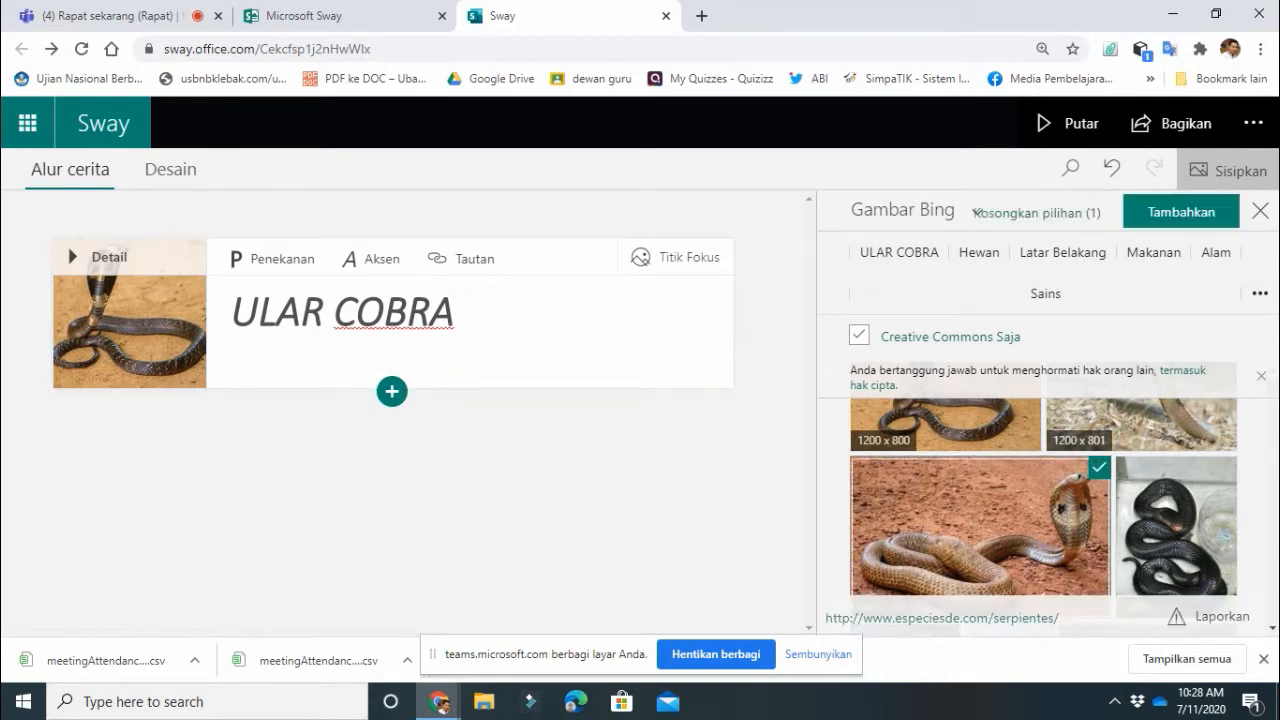
pyautogui.moveTo(980, 537); pyautogui.dragTo(165, 314)
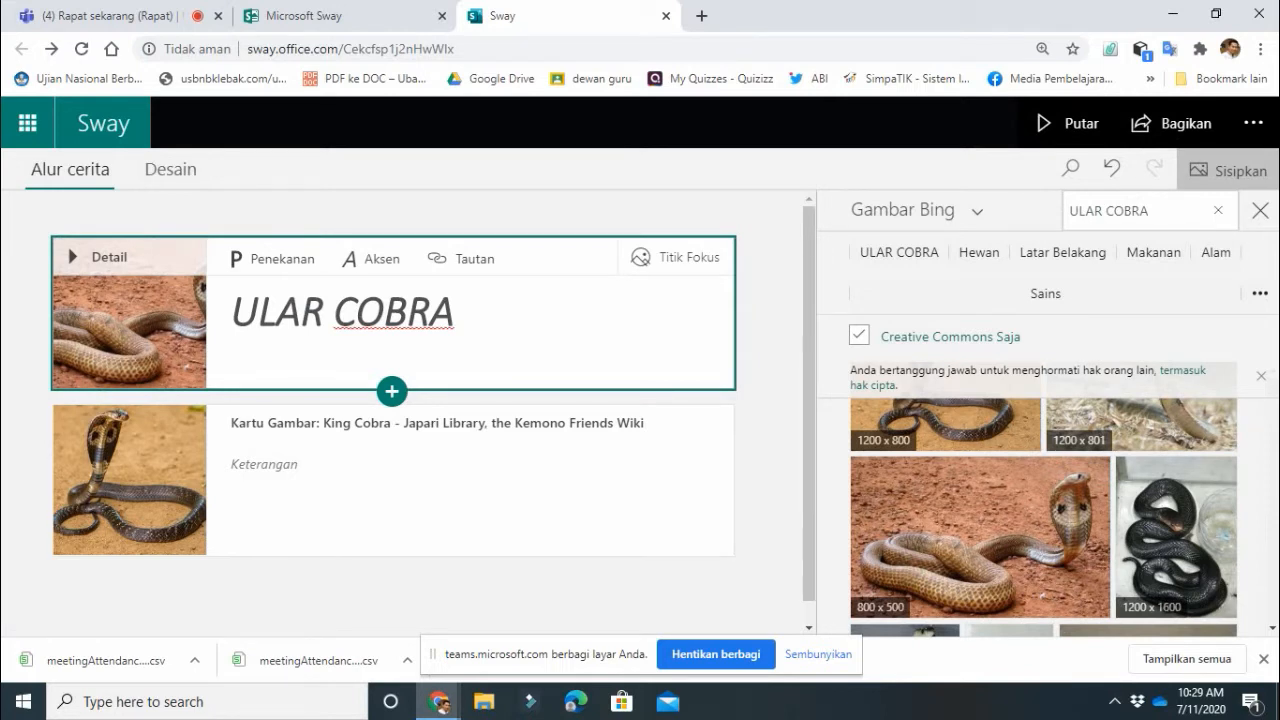
# Step: Delete the King Cobra image card below the title card, and preview the Sway's design before returning to the storyline
pyautogui.click(264, 465)
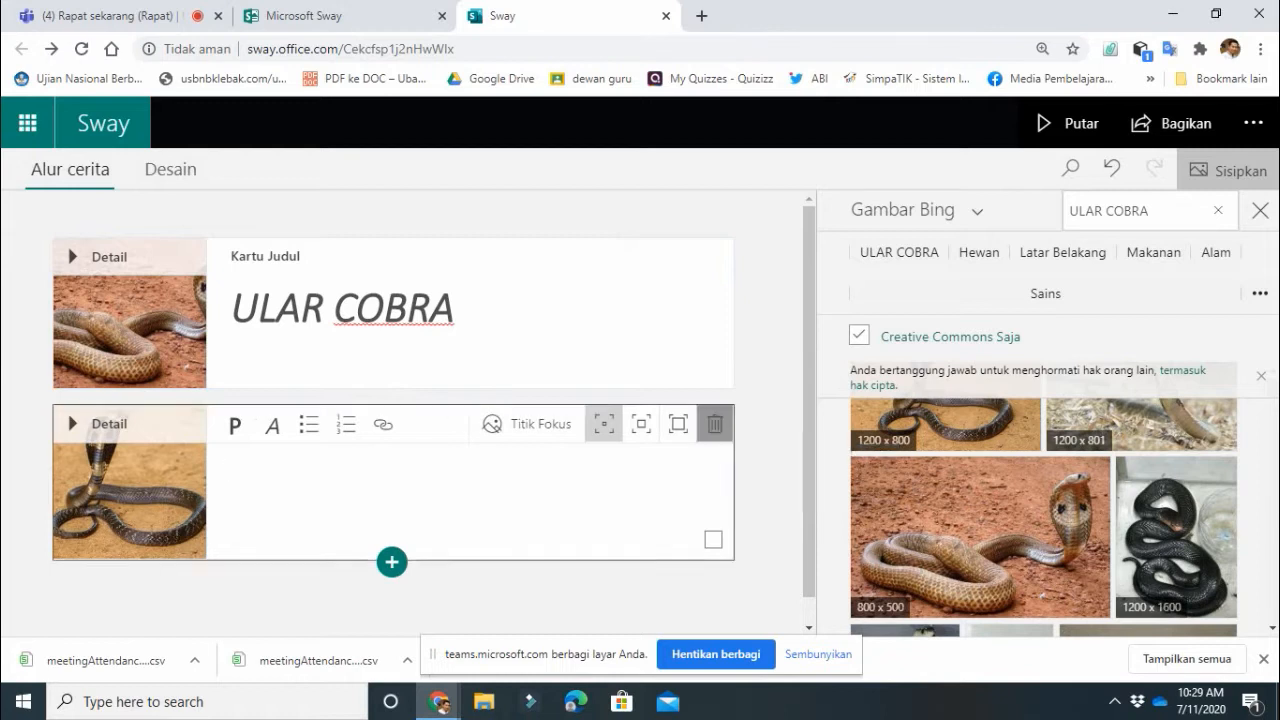
pyautogui.click(715, 424)
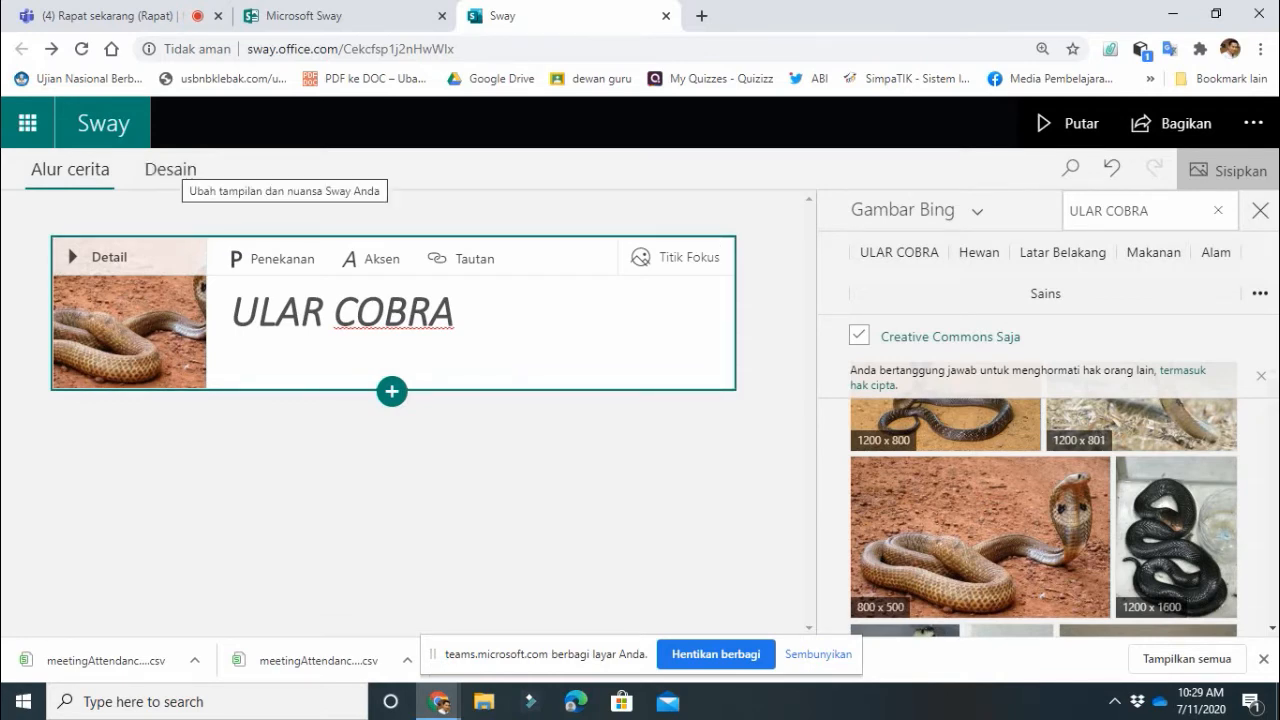
pyautogui.click(170, 169)
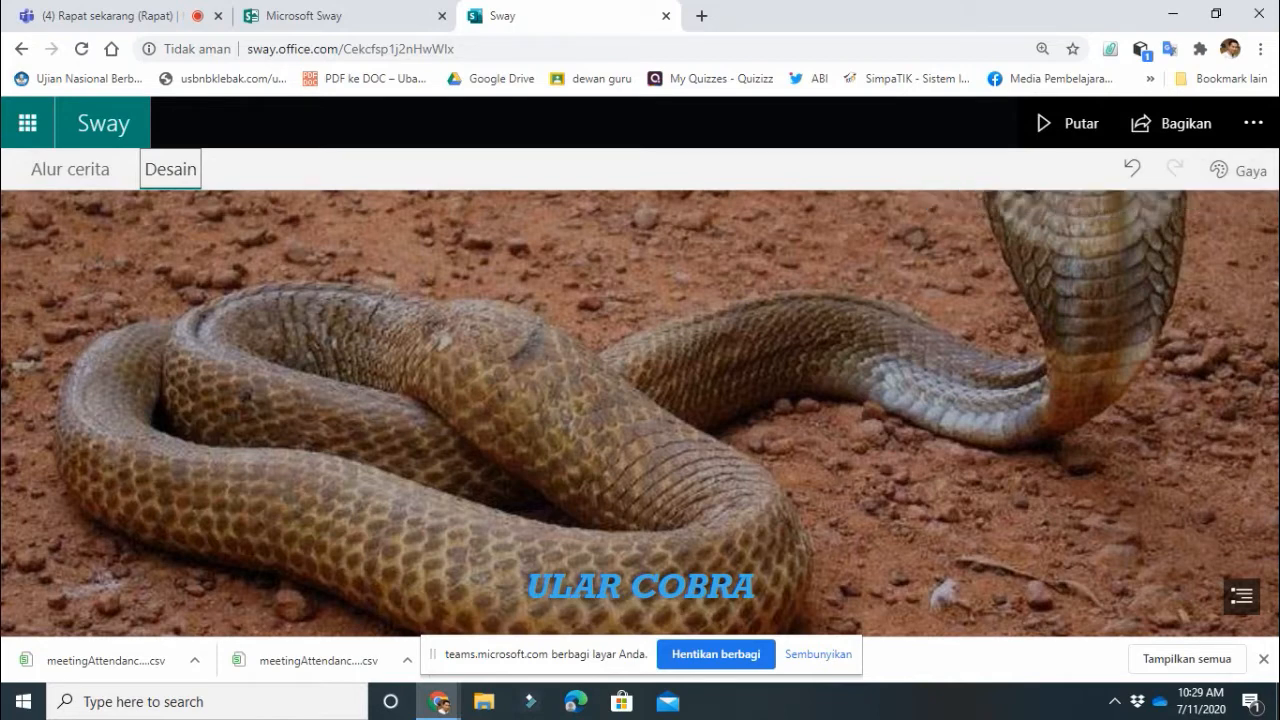
pyautogui.click(70, 169)
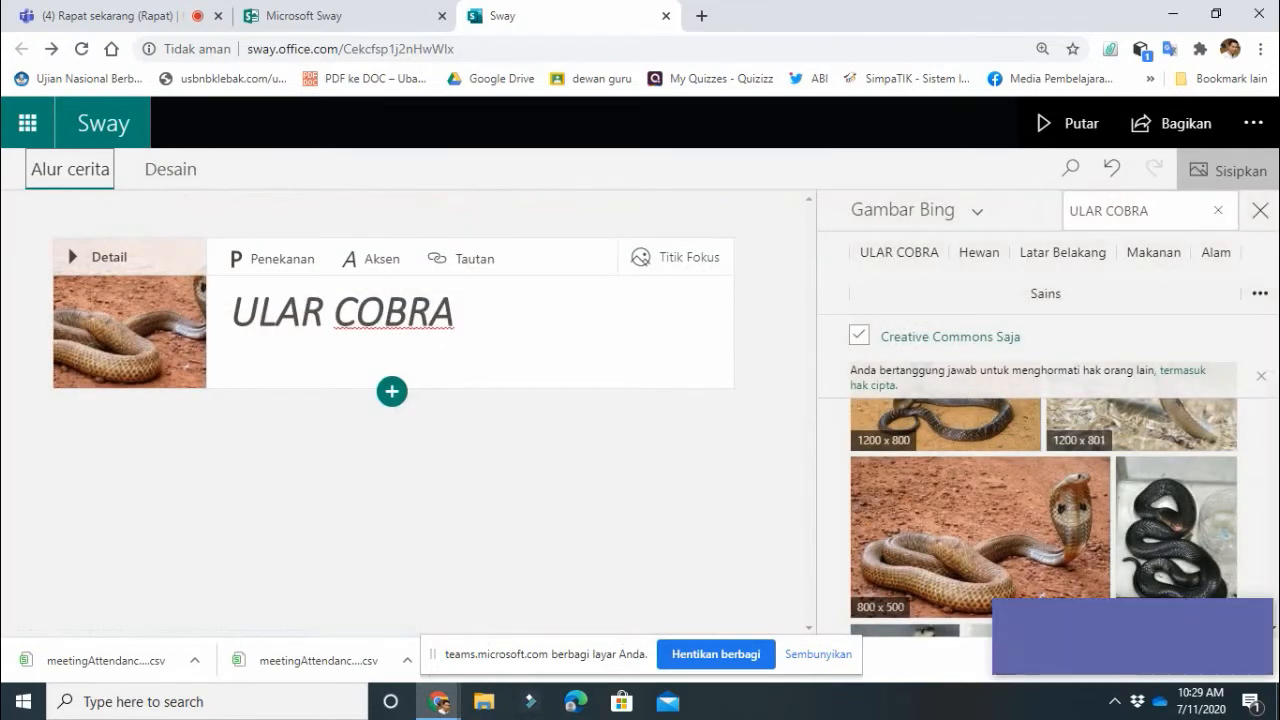
# Step: Try the Horizontal layout in the design styles (Gaya), and set the Sway's layout to Slide
pyautogui.click(170, 169)
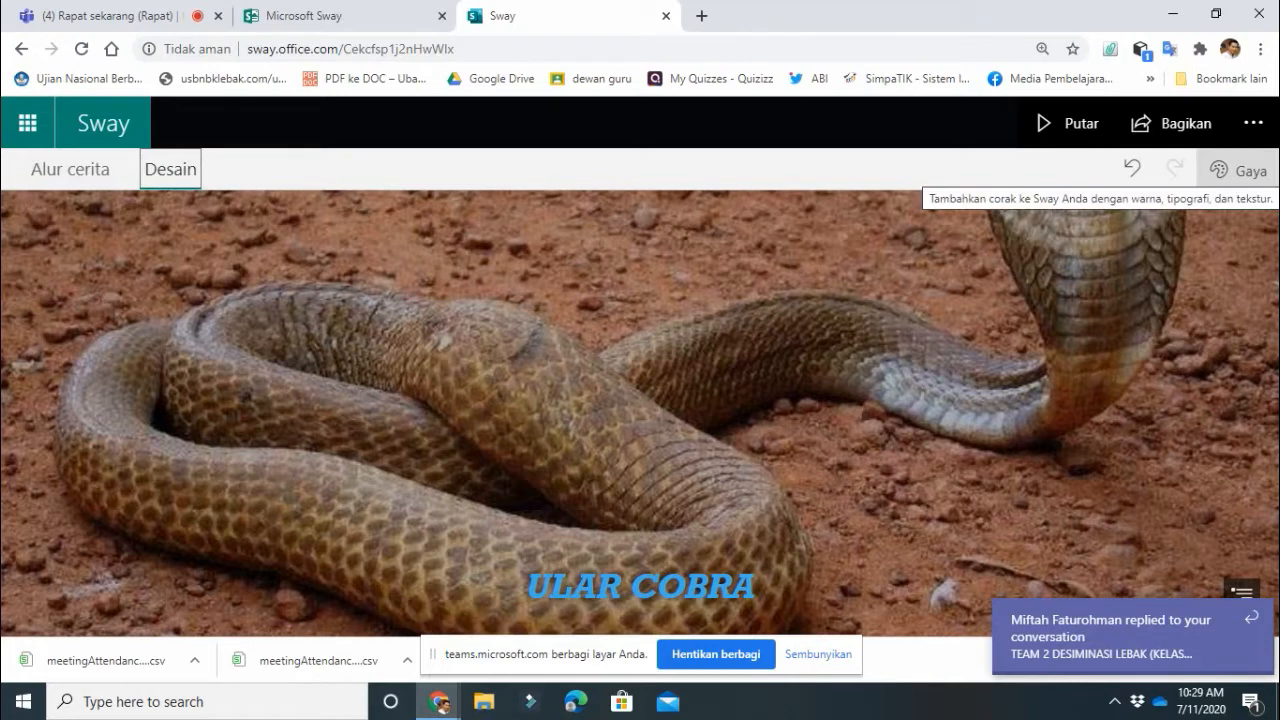
pyautogui.click(1238, 170)
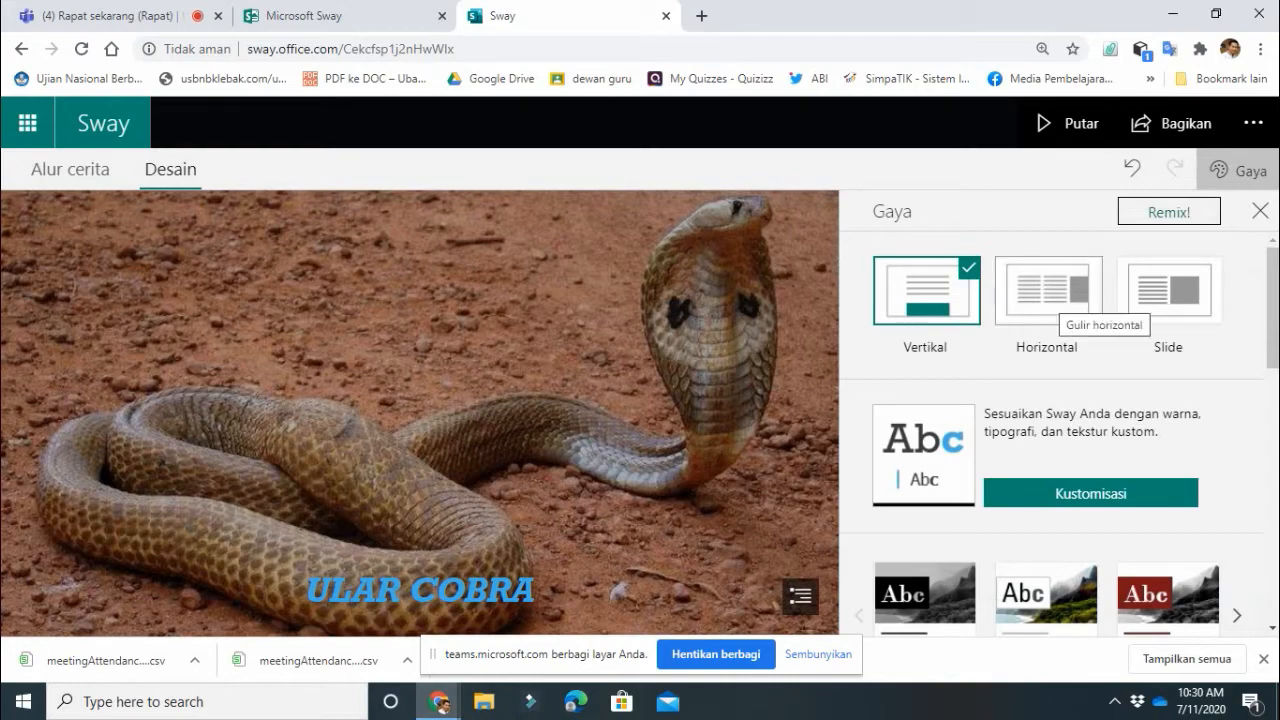
pyautogui.click(1048, 295)
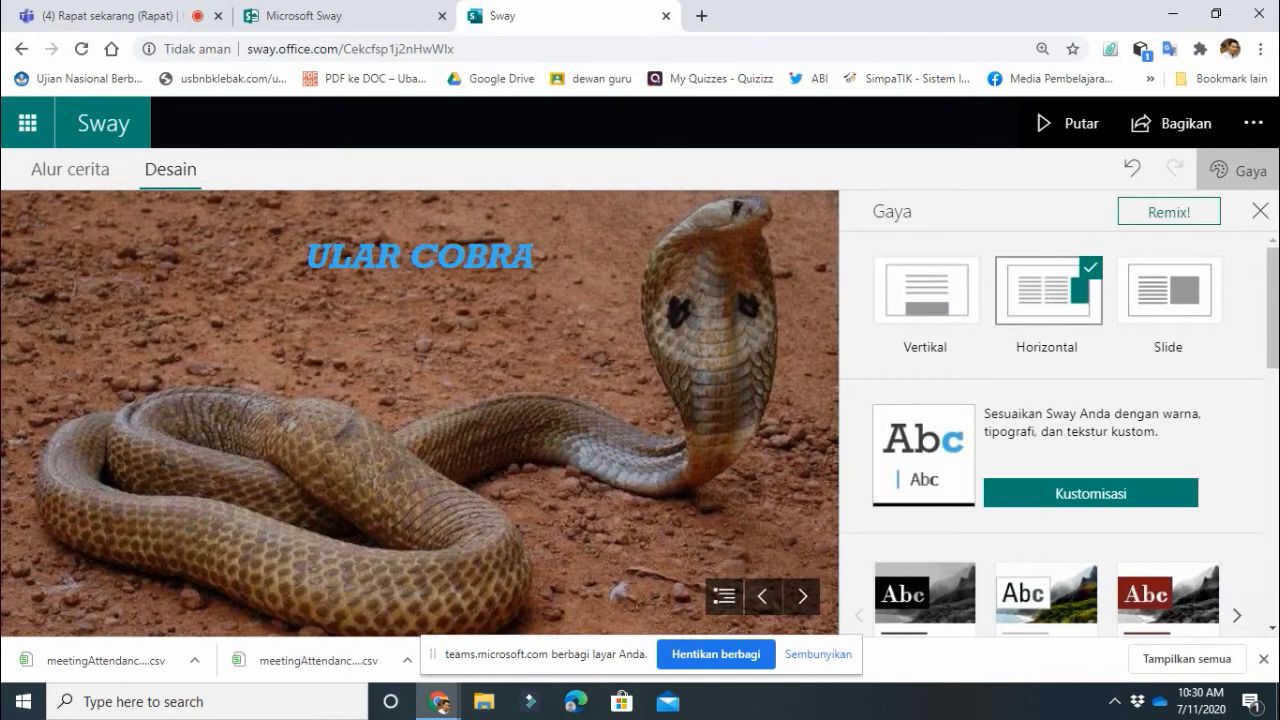
pyautogui.click(802, 597)
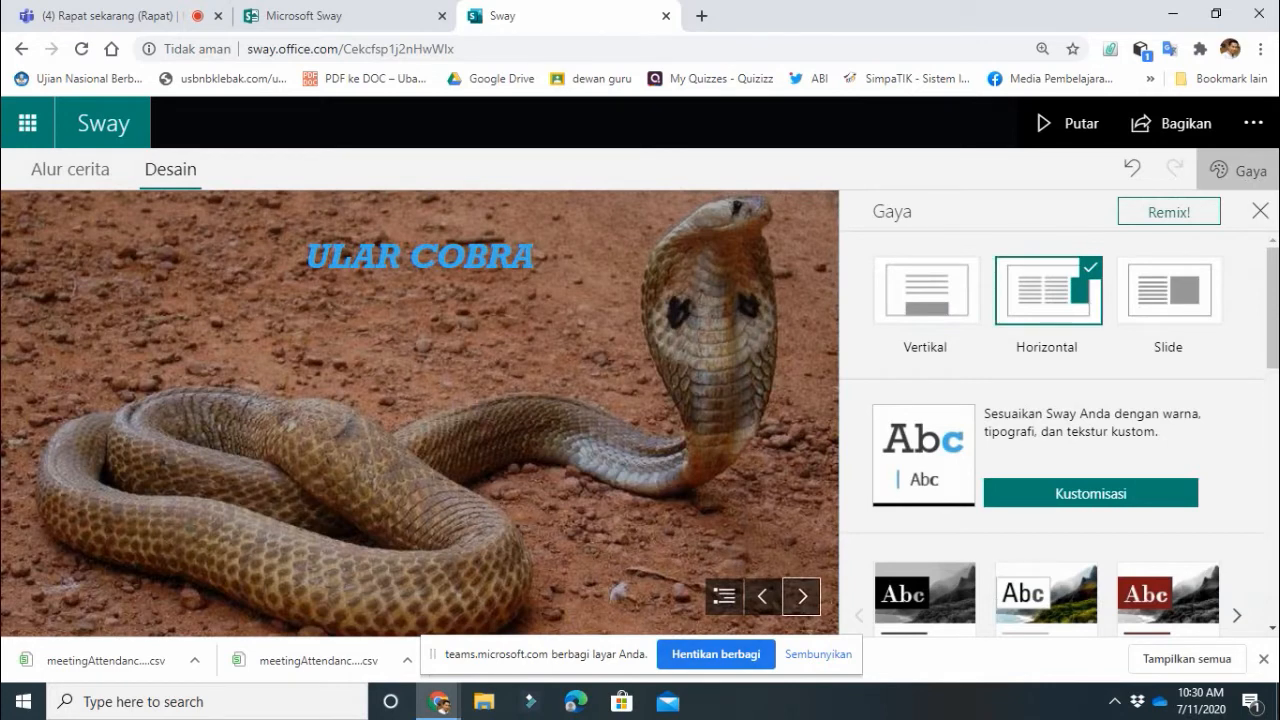
pyautogui.click(1169, 291)
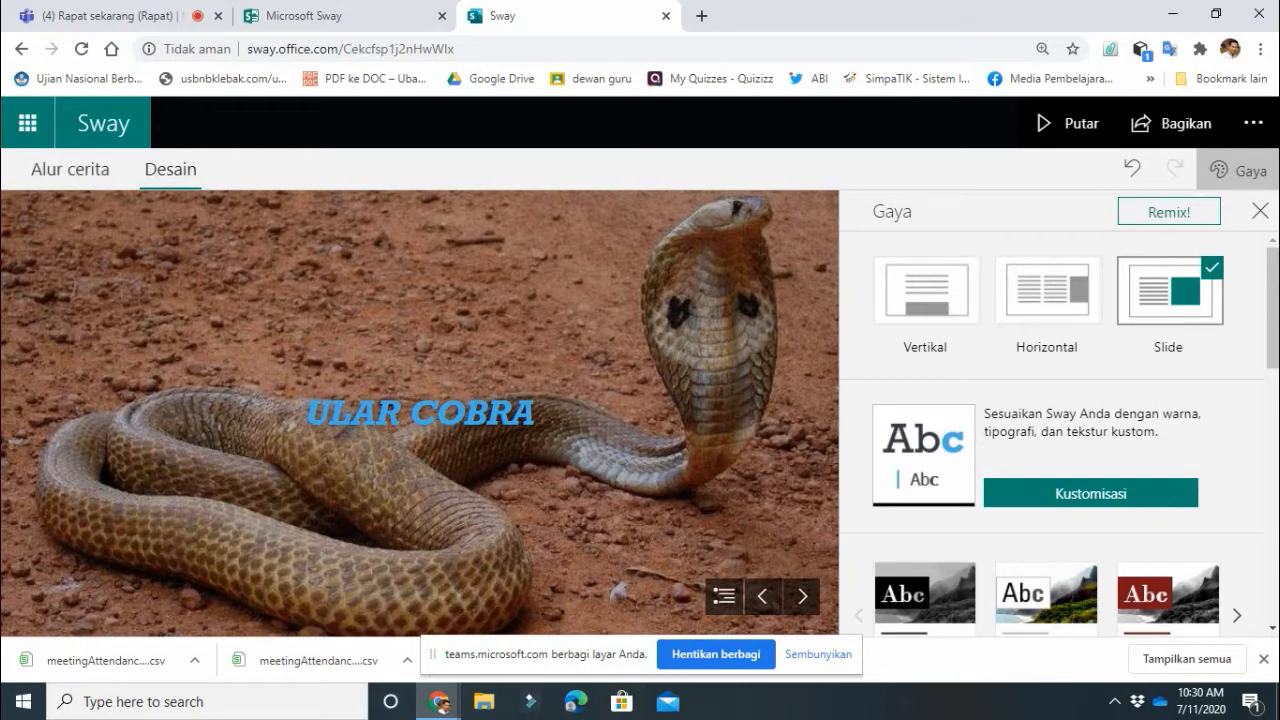
# Step: Add a Judul 1 heading card below the title card in the storyline, with the heading "MENGENAL ULAR COBRA"
pyautogui.click(70, 169)
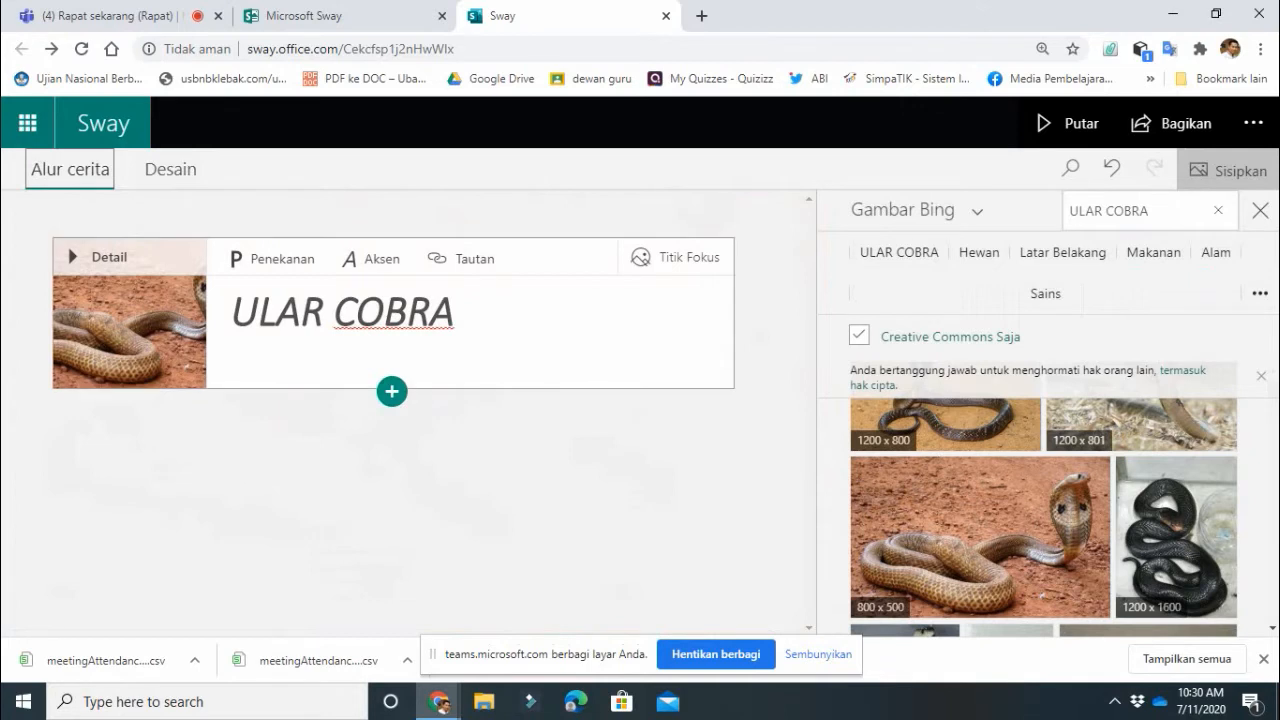
pyautogui.click(391, 391)
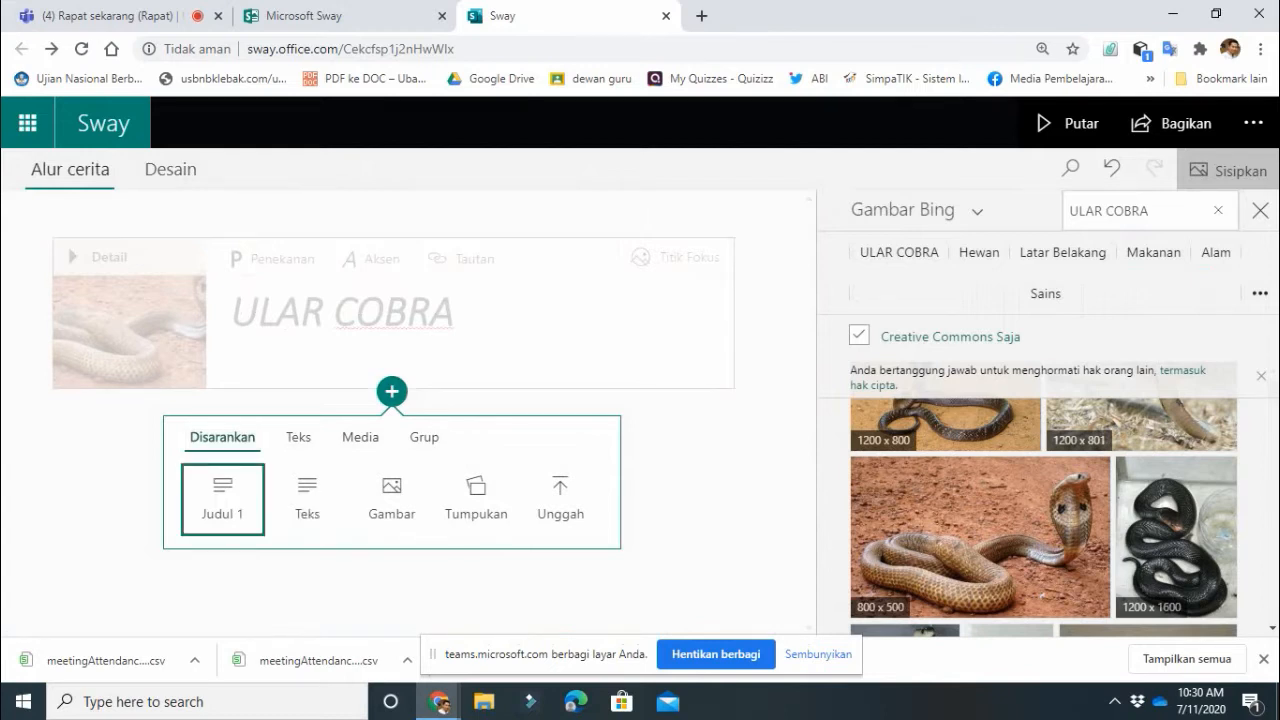
pyautogui.click(222, 498)
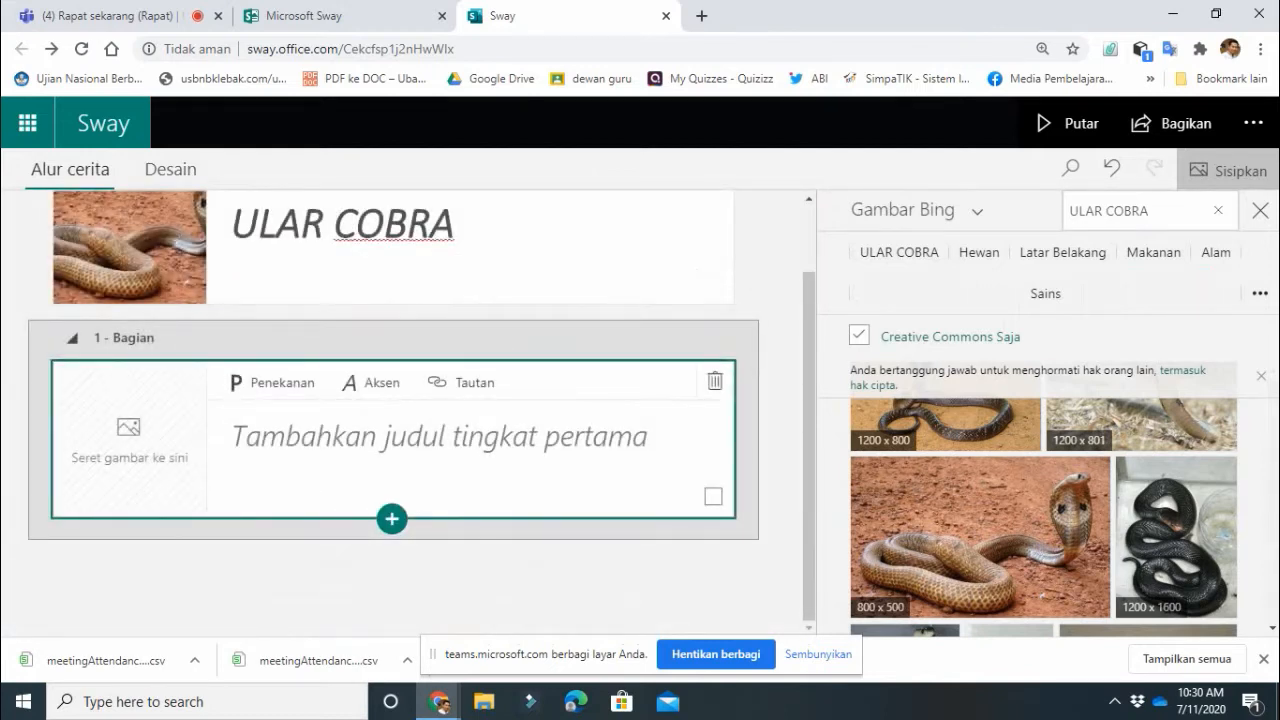
pyautogui.click(438, 437)
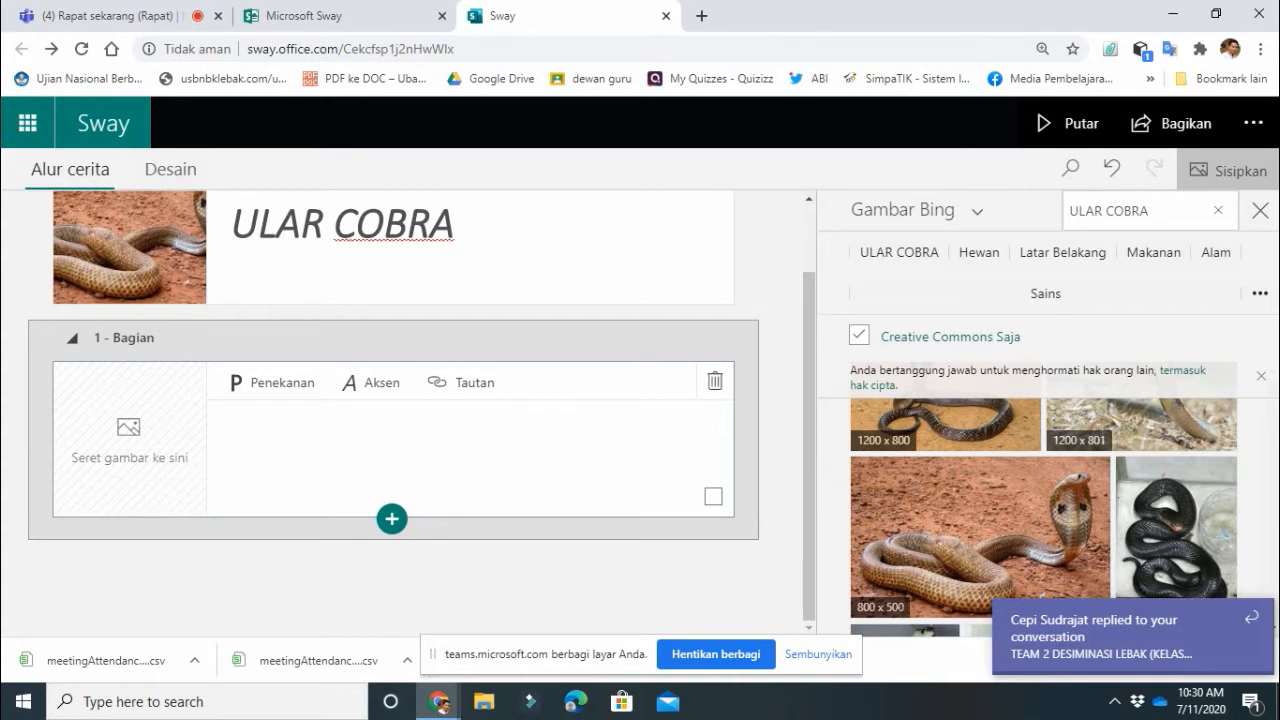
pyautogui.write('MENGENA')
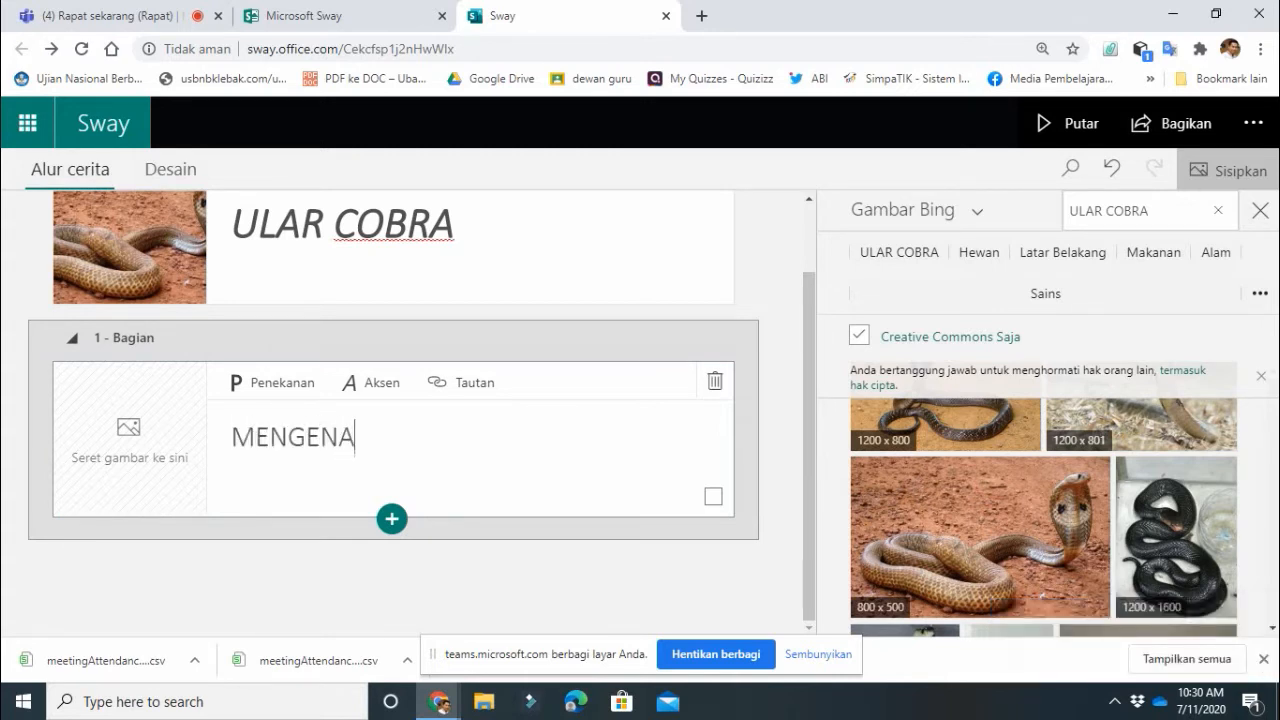
pyautogui.write('L ULAR')
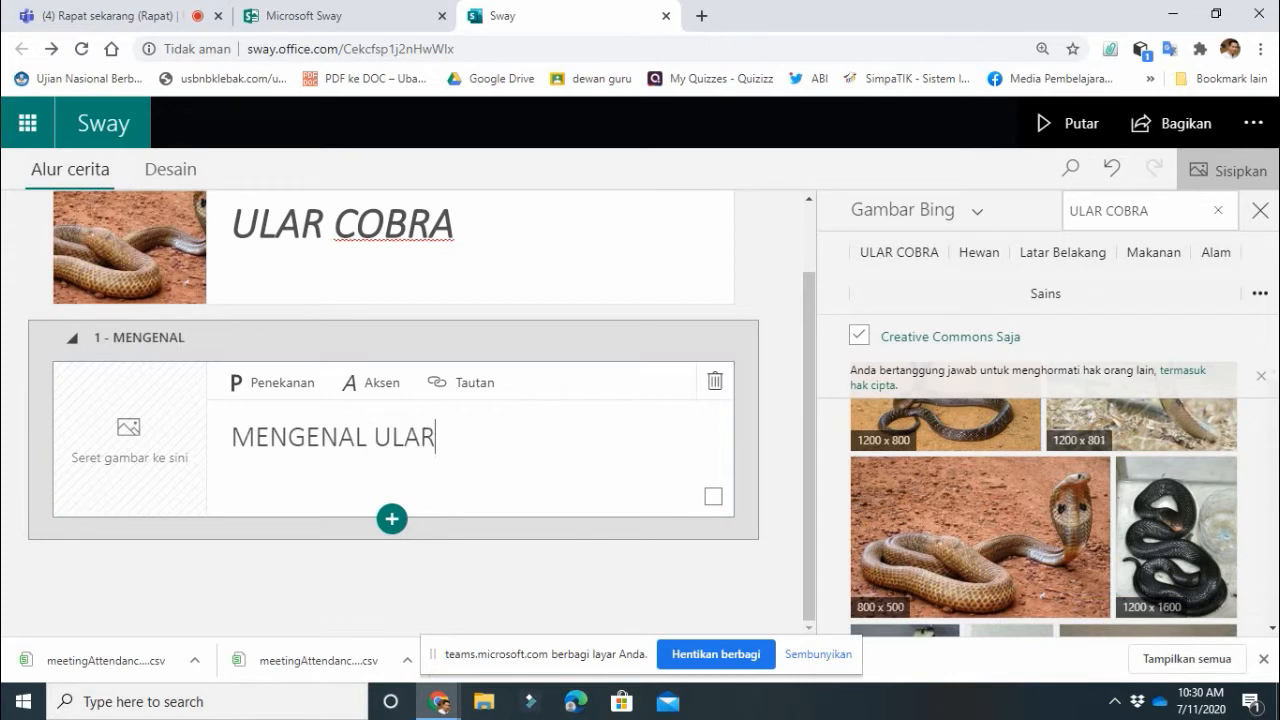
pyautogui.write(' COBRA')
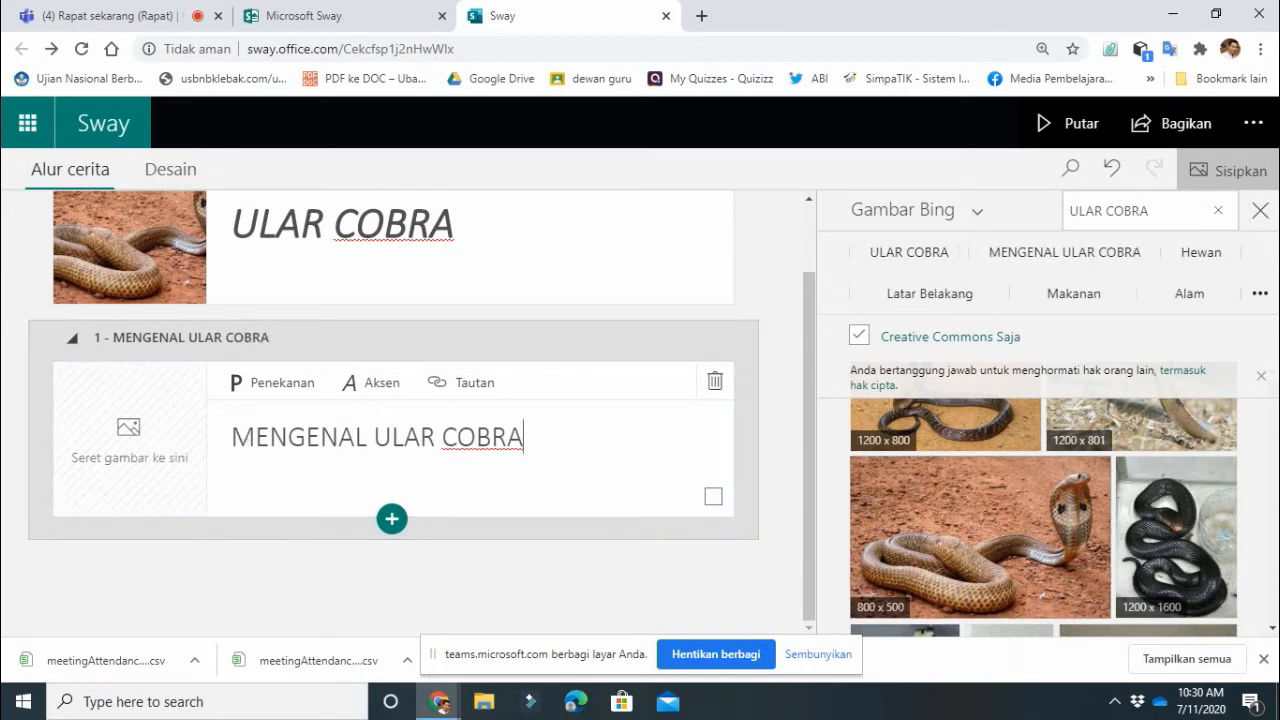
# Step: Use the 540 x 394 Bing image of an open-mouthed cobra as the background of the "MENGENAL ULAR COBRA" heading card
pyautogui.scroll(-3, 1044, 515)
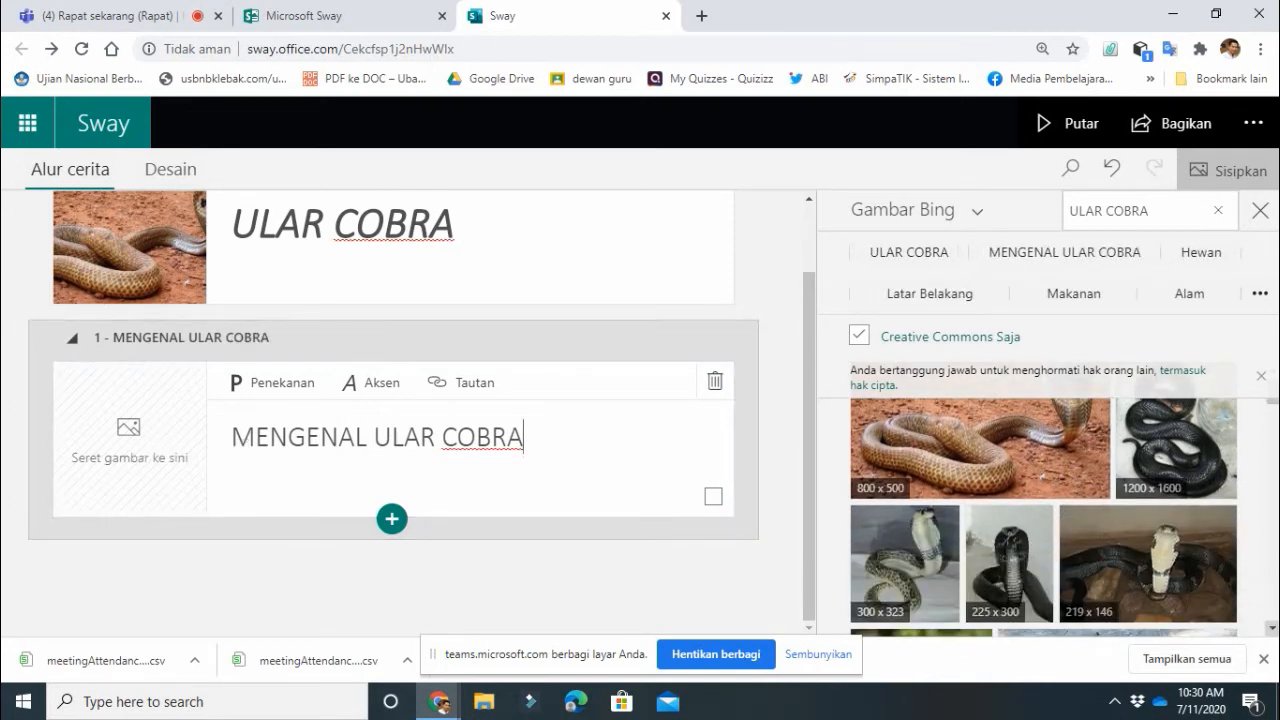
pyautogui.scroll(-6, 1044, 500)
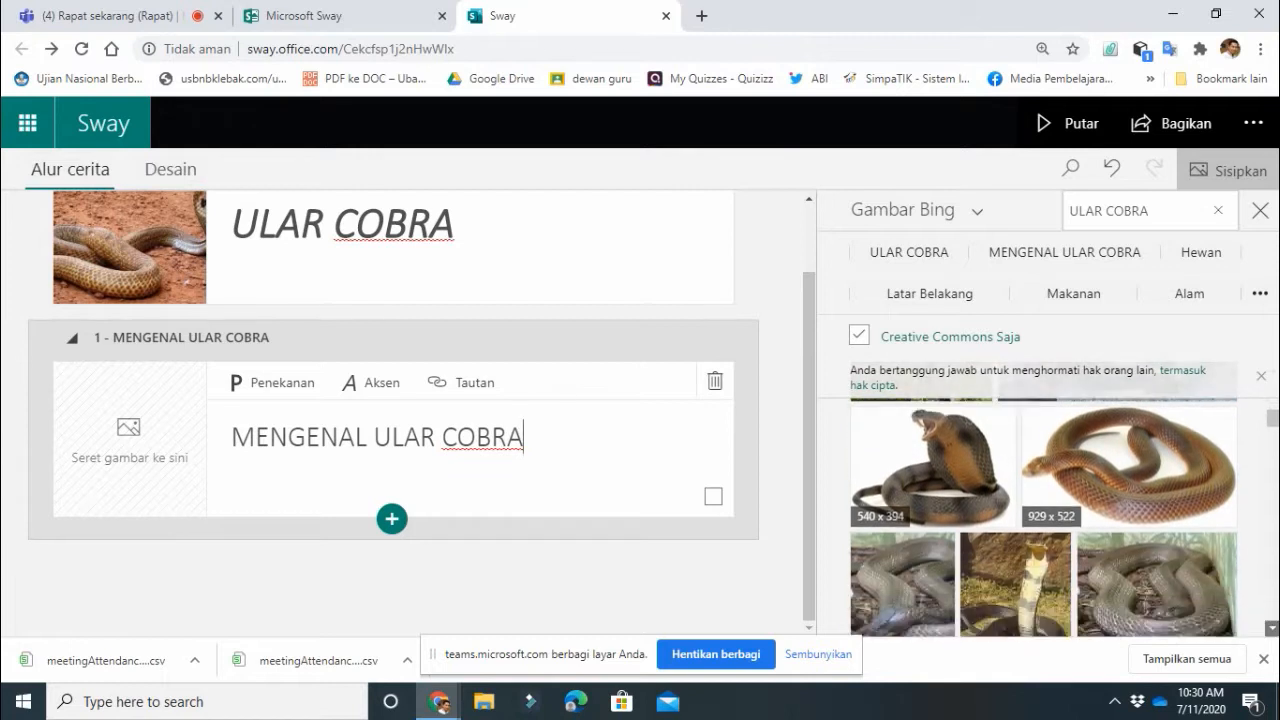
pyautogui.scroll(-5, 1044, 500)
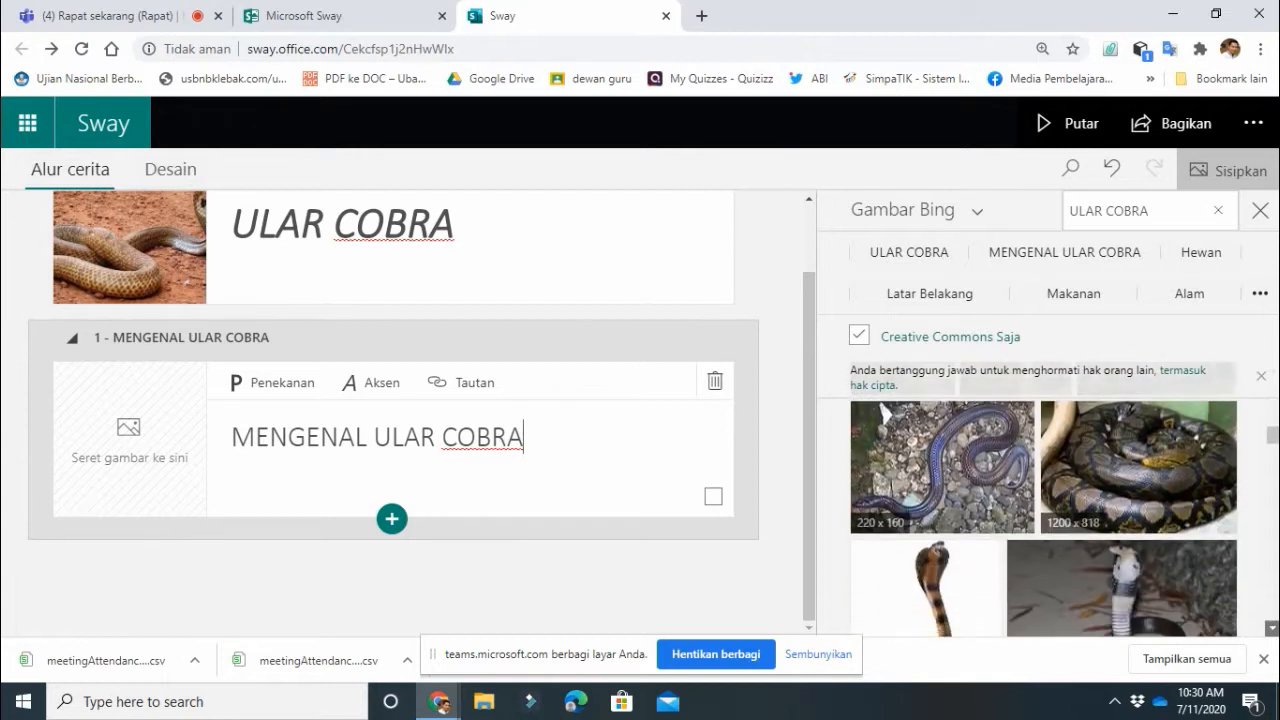
pyautogui.scroll(-4, 1044, 500)
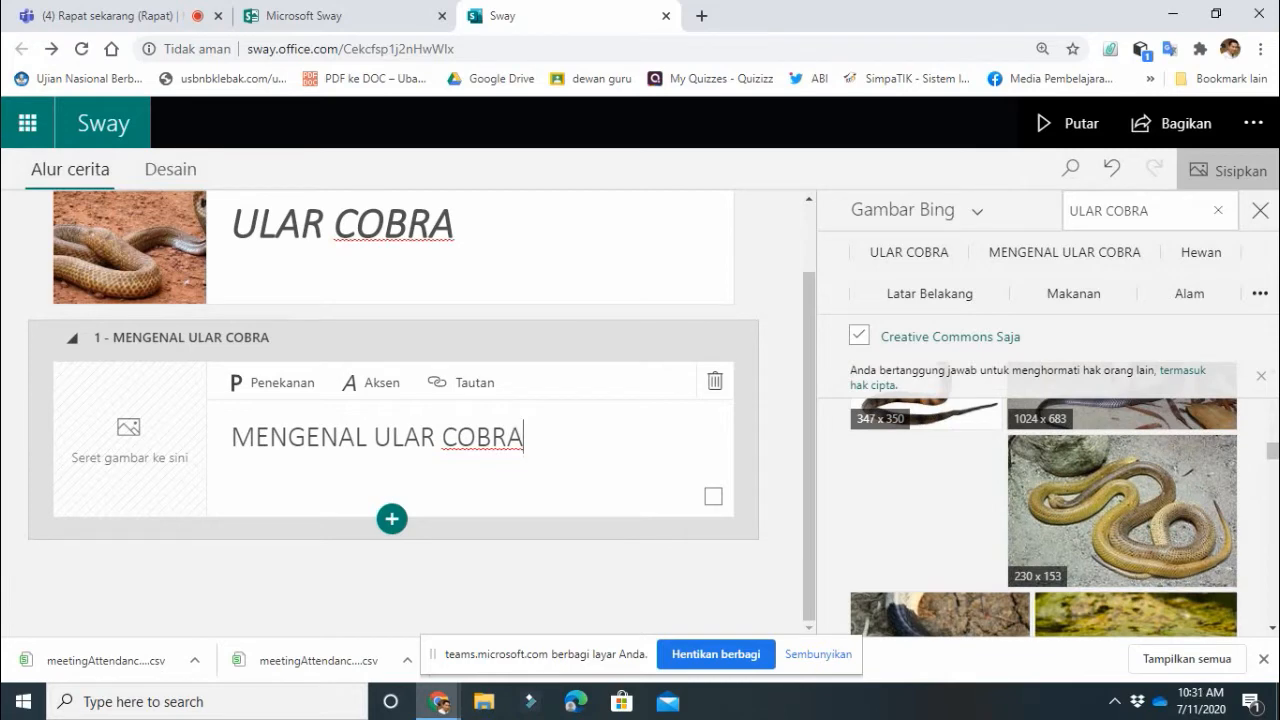
pyautogui.scroll(4, 1044, 500)
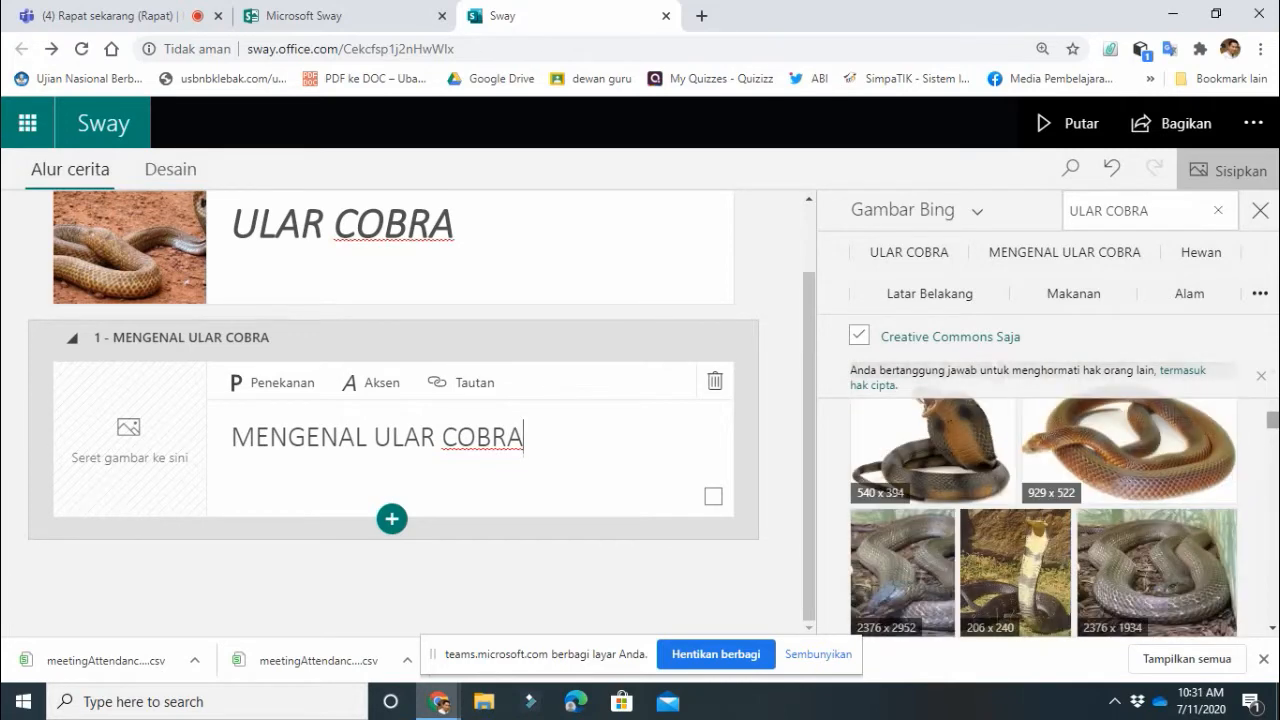
pyautogui.scroll(-2, 1044, 510)
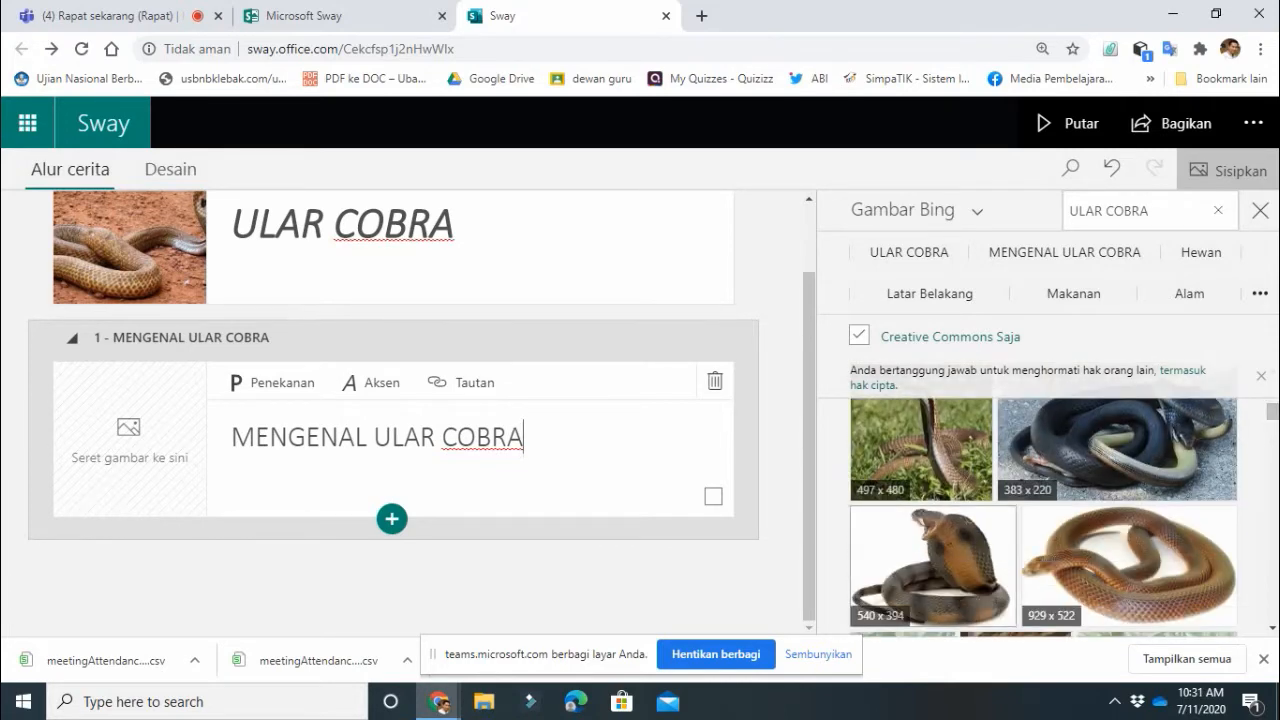
pyautogui.click(933, 560)
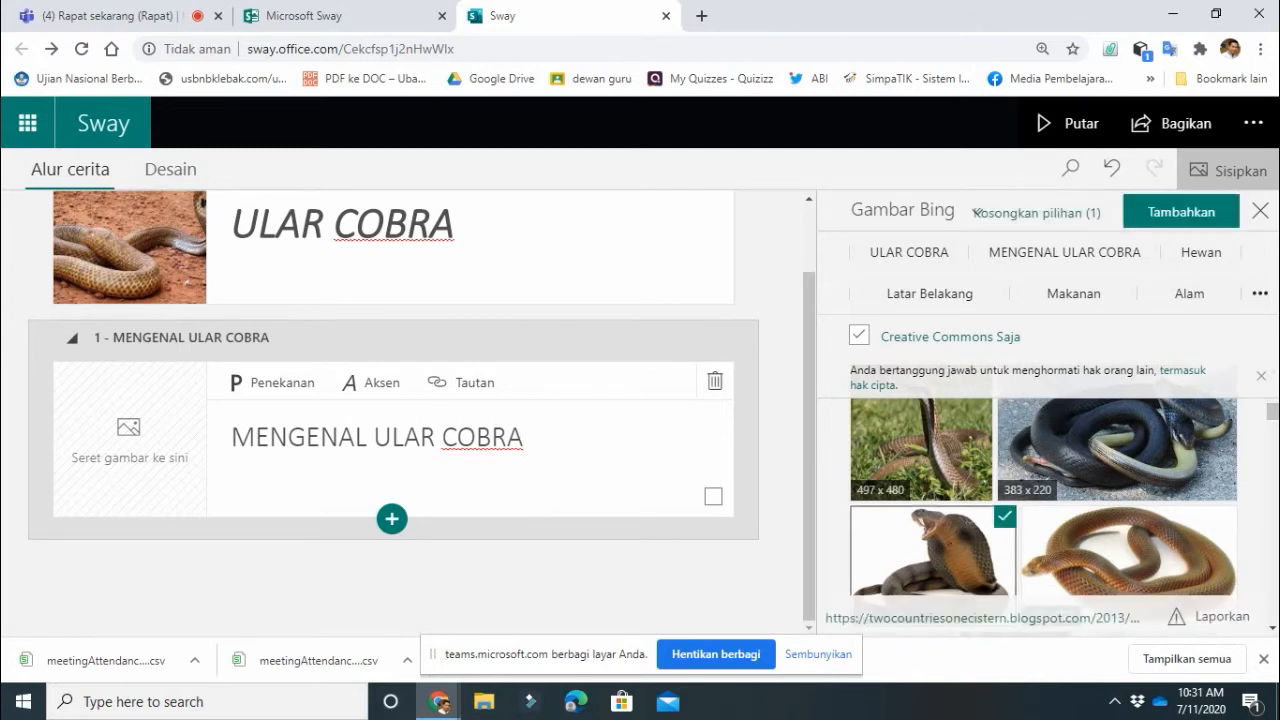
pyautogui.moveTo(933, 560); pyautogui.dragTo(143, 436)
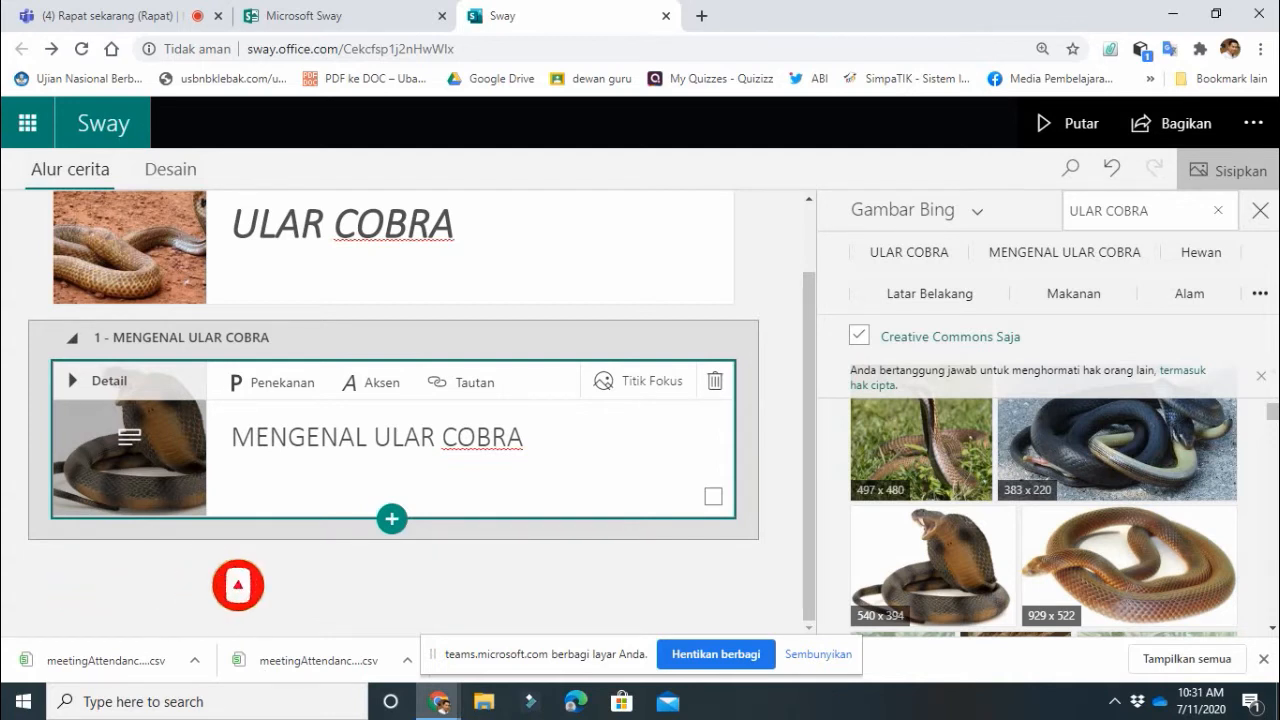
# Step: Add a text card (Teks) below the "MENGENAL ULAR COBRA" heading card and start editing its text
pyautogui.click(391, 518)
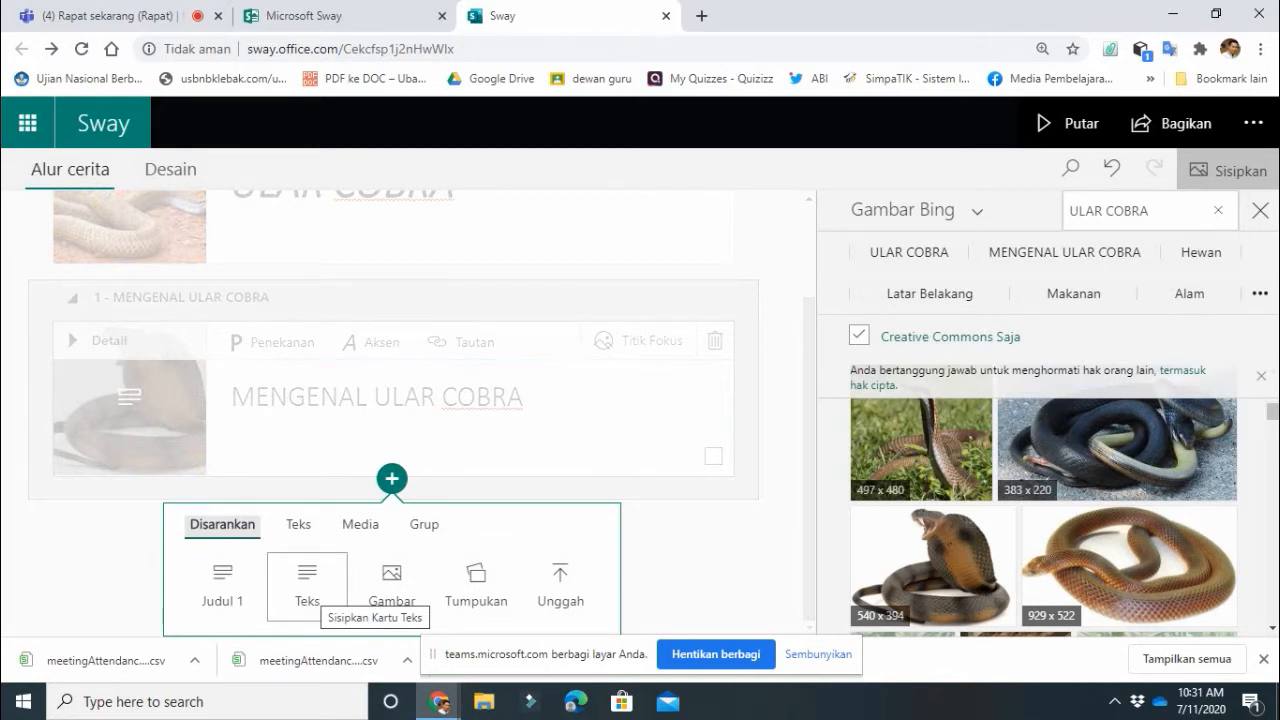
pyautogui.click(307, 588)
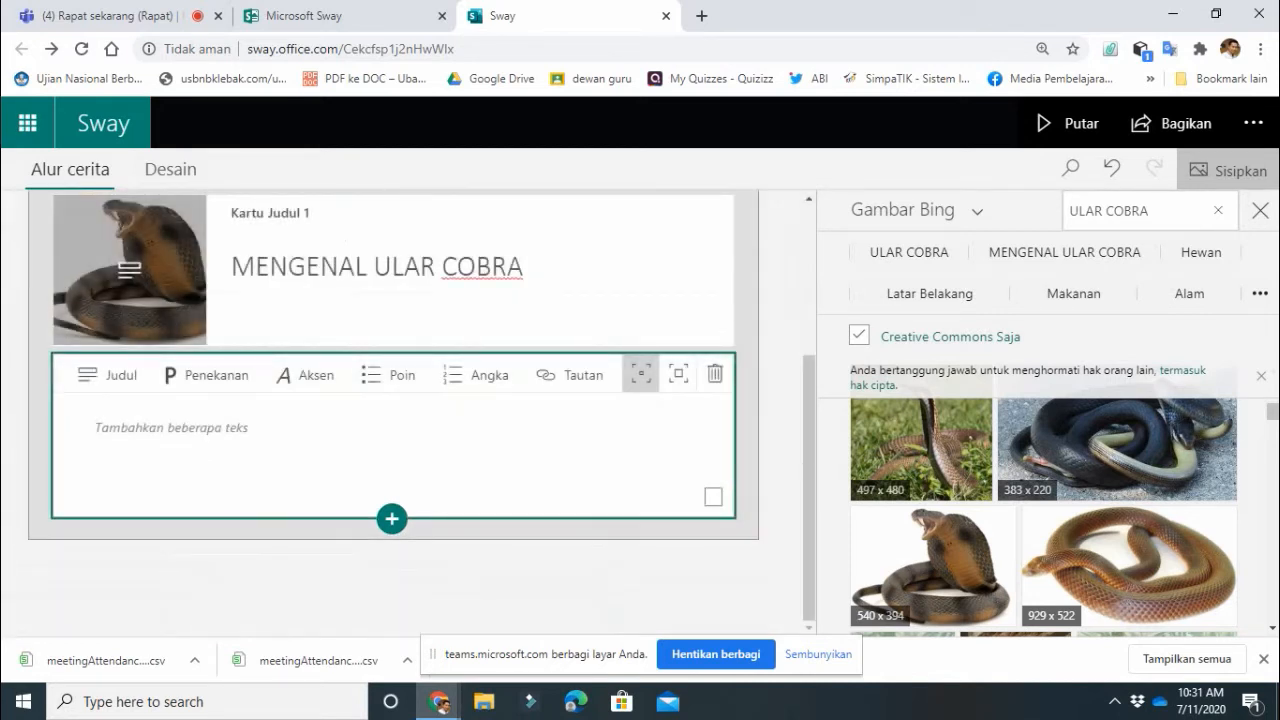
pyautogui.click(150, 428)
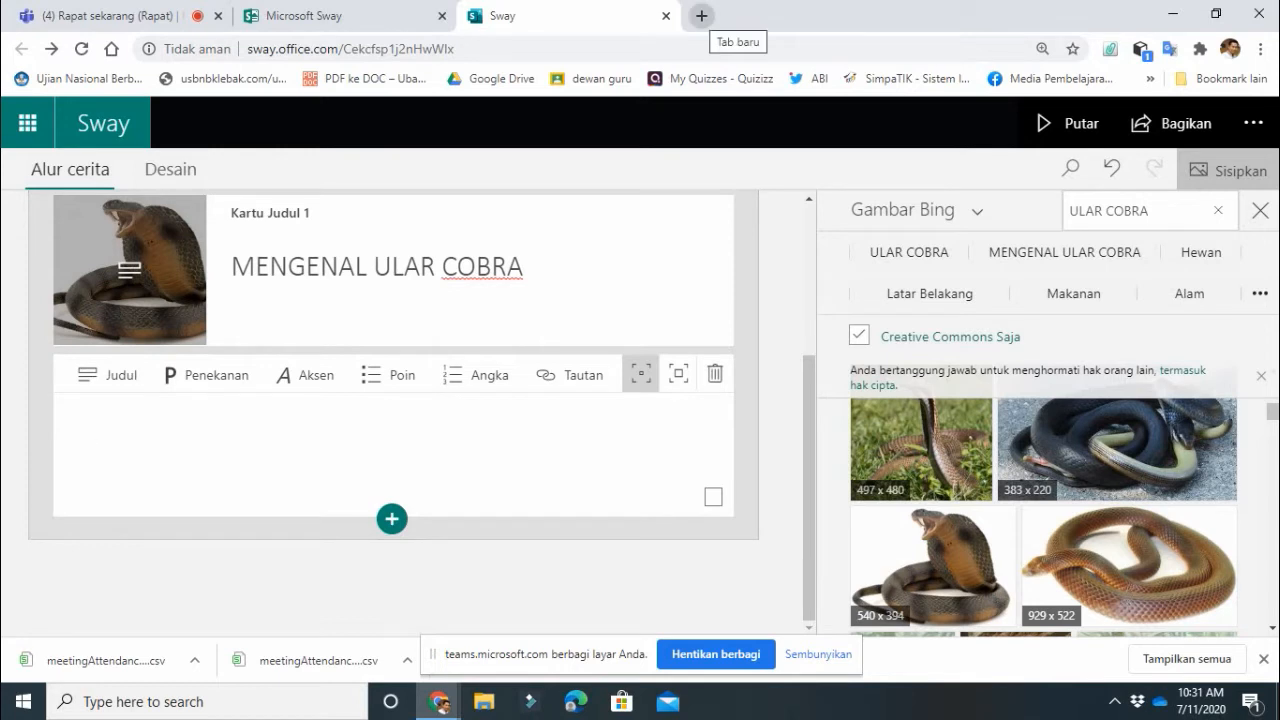
# Step: Search the web for "ULAR COBRA" in a new browser tab
pyautogui.click(701, 15)
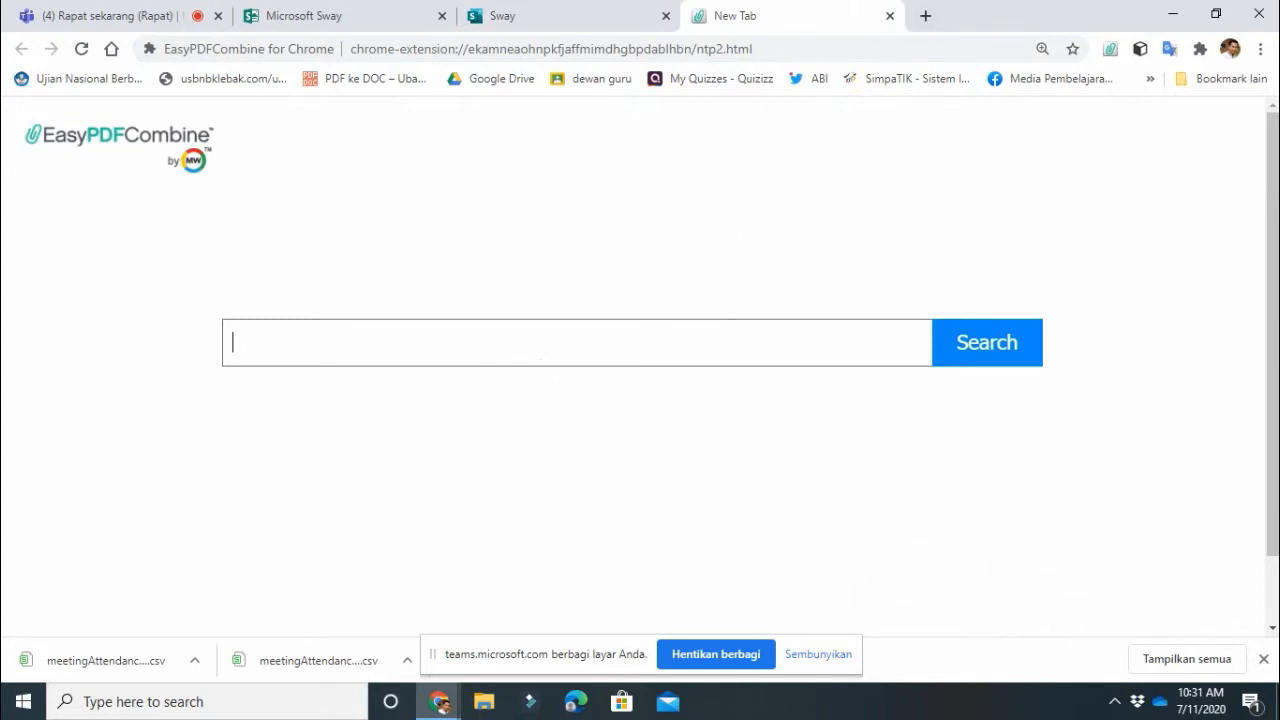
pyautogui.write('UL')
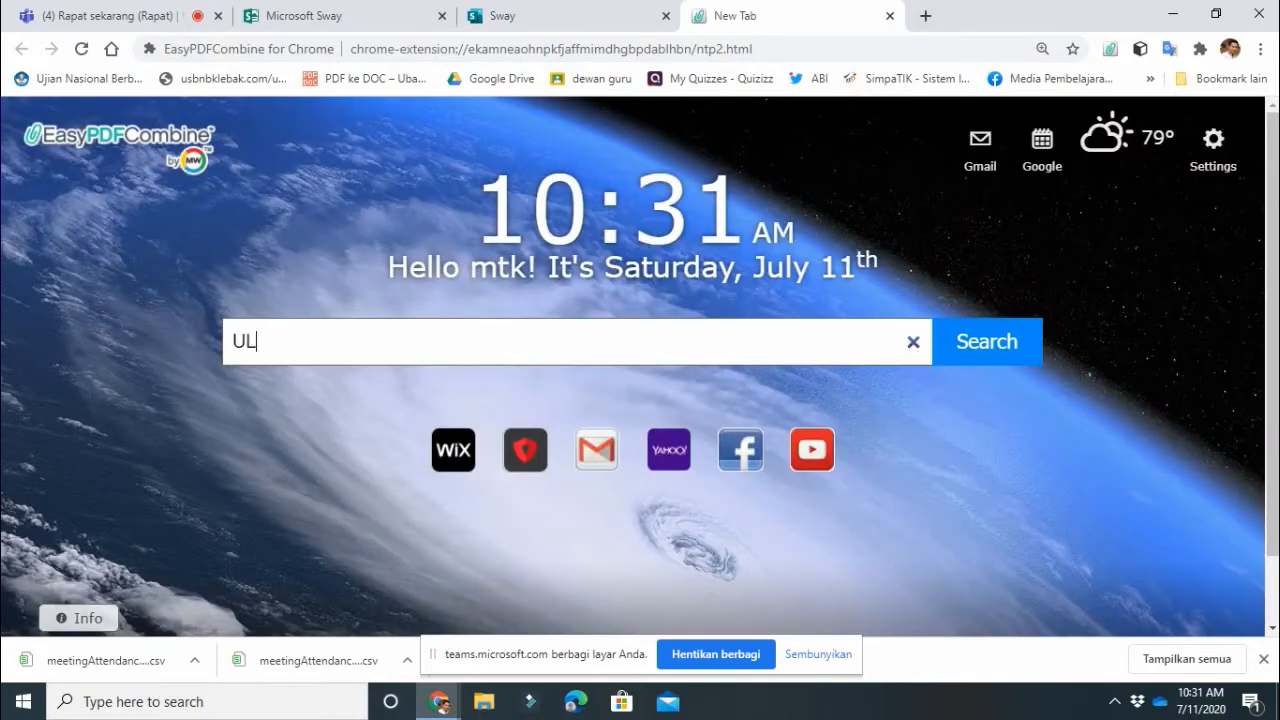
pyautogui.write('AR COBRA')
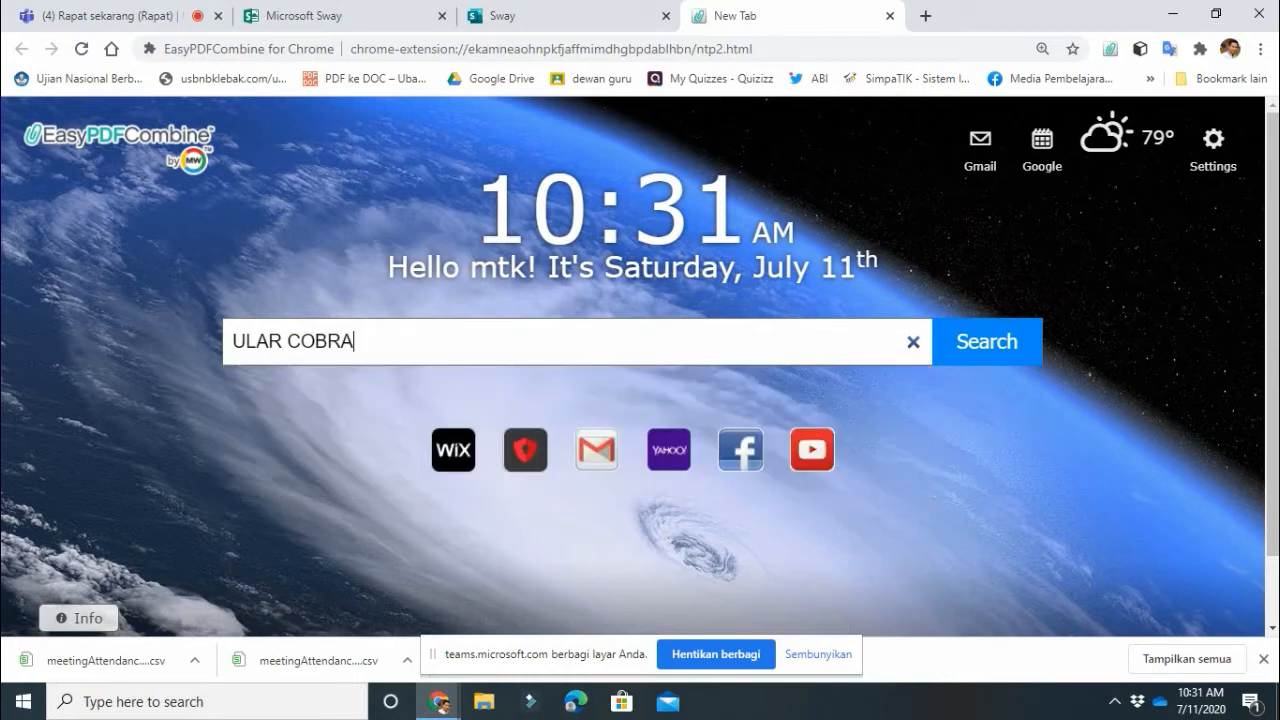
pyautogui.press('Return')
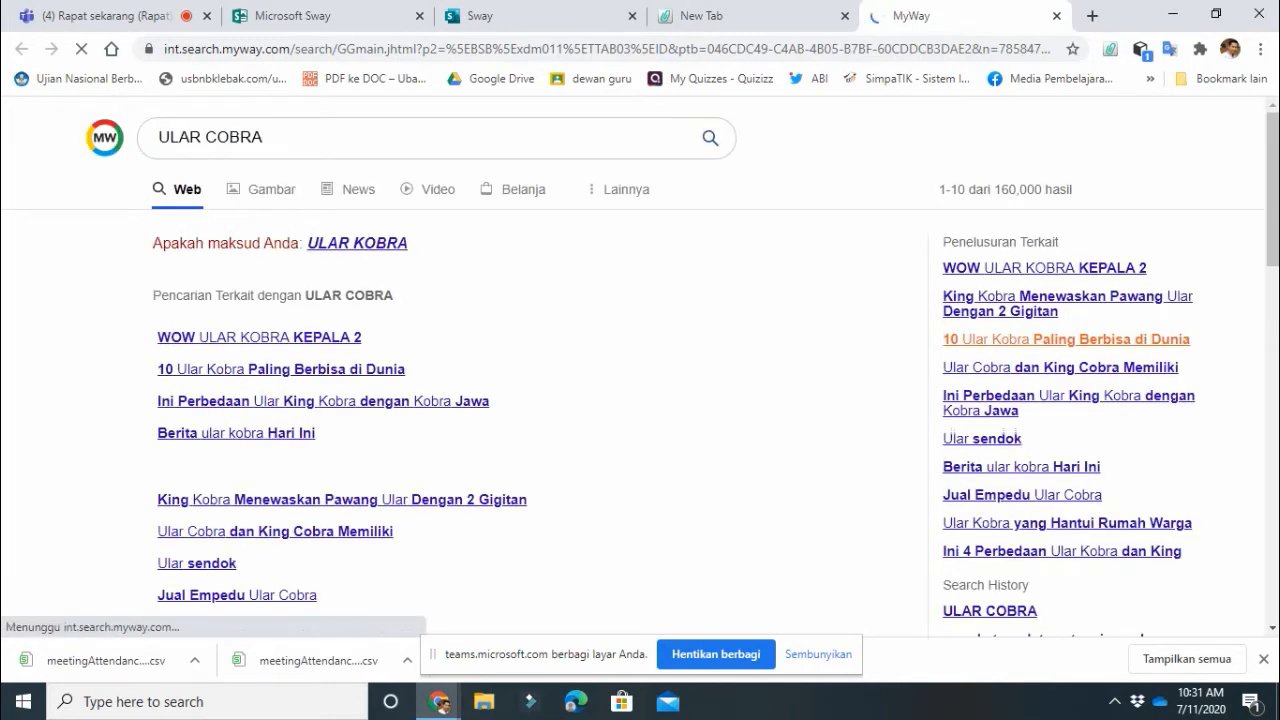
# Step: Find the Indonesian Wikipedia article "Ular sendok" among the web results and open it
pyautogui.scroll(-2, 1066, 340)
pyautogui.scroll(-1, 640, 388)
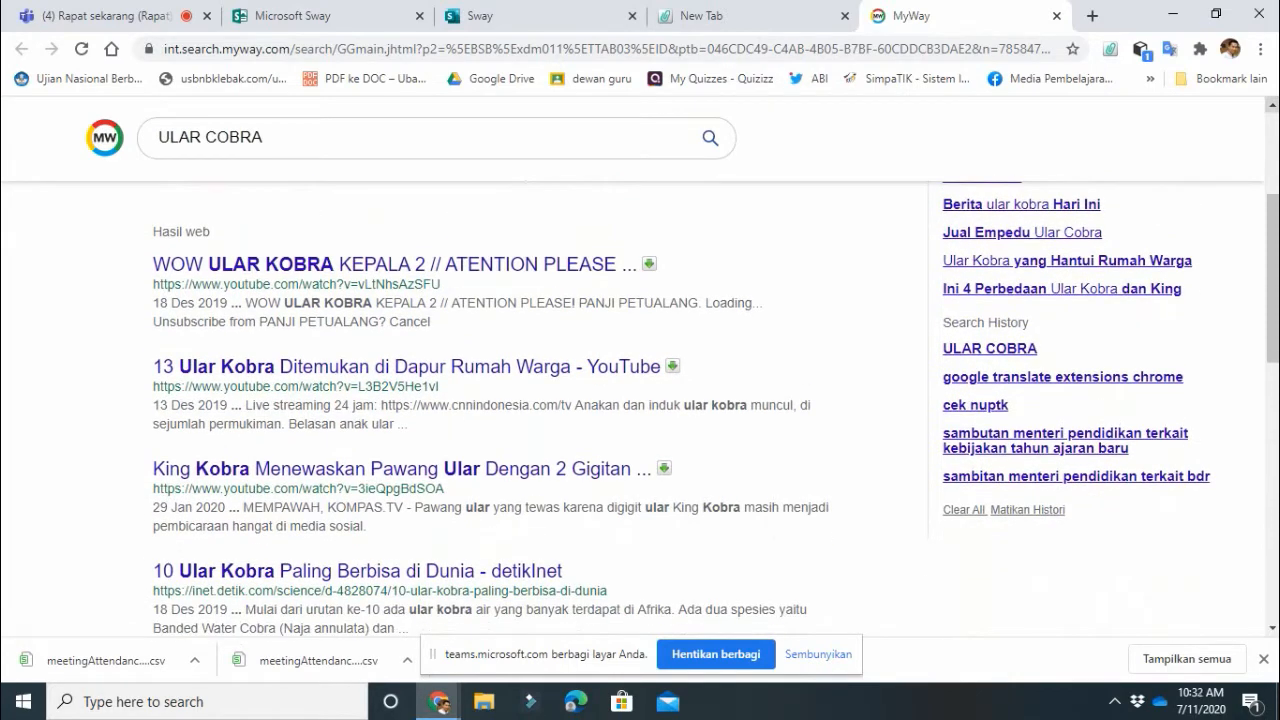
pyautogui.scroll(2, 640, 388)
pyautogui.scroll(1, 640, 388)
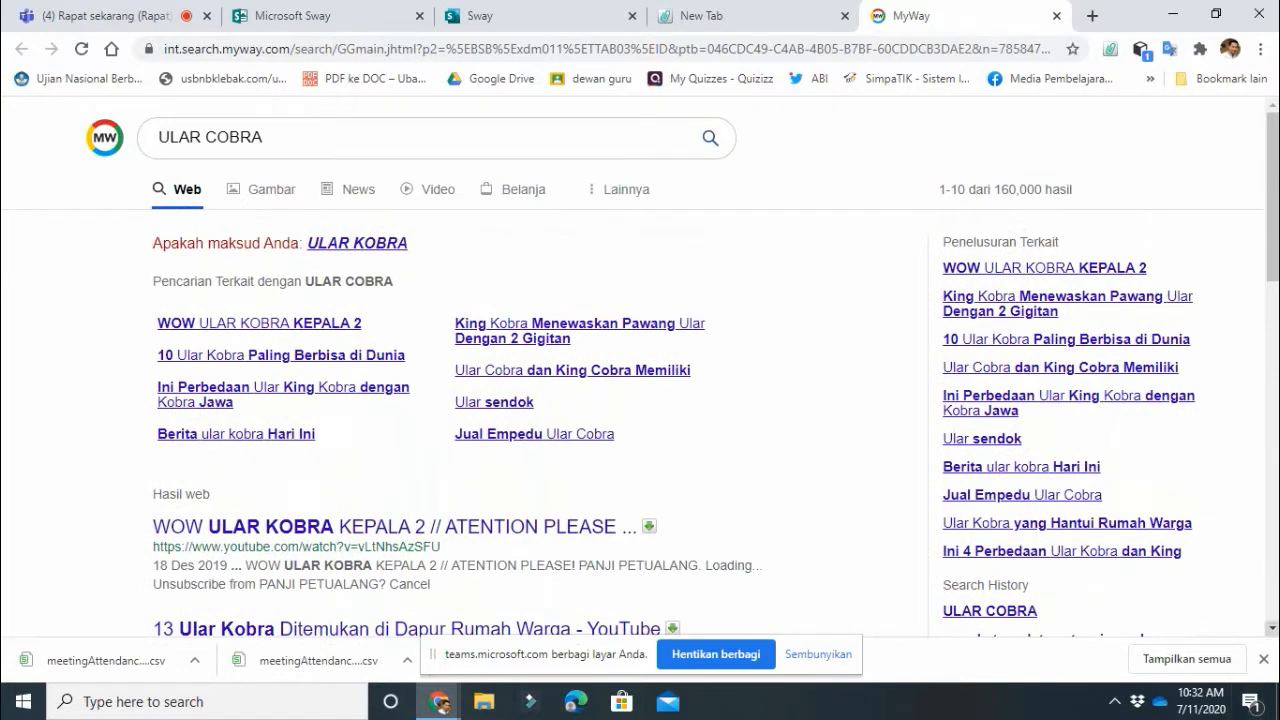
pyautogui.scroll(-4, 640, 388)
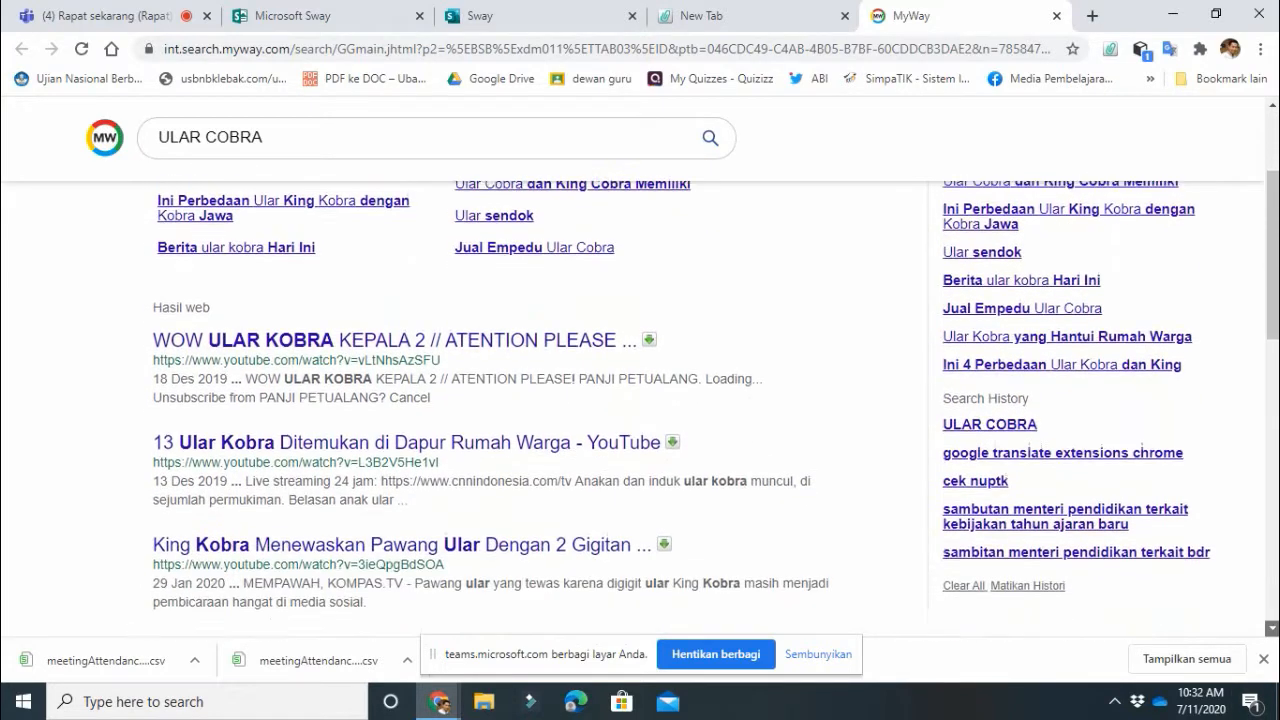
pyautogui.scroll(-3, 640, 388)
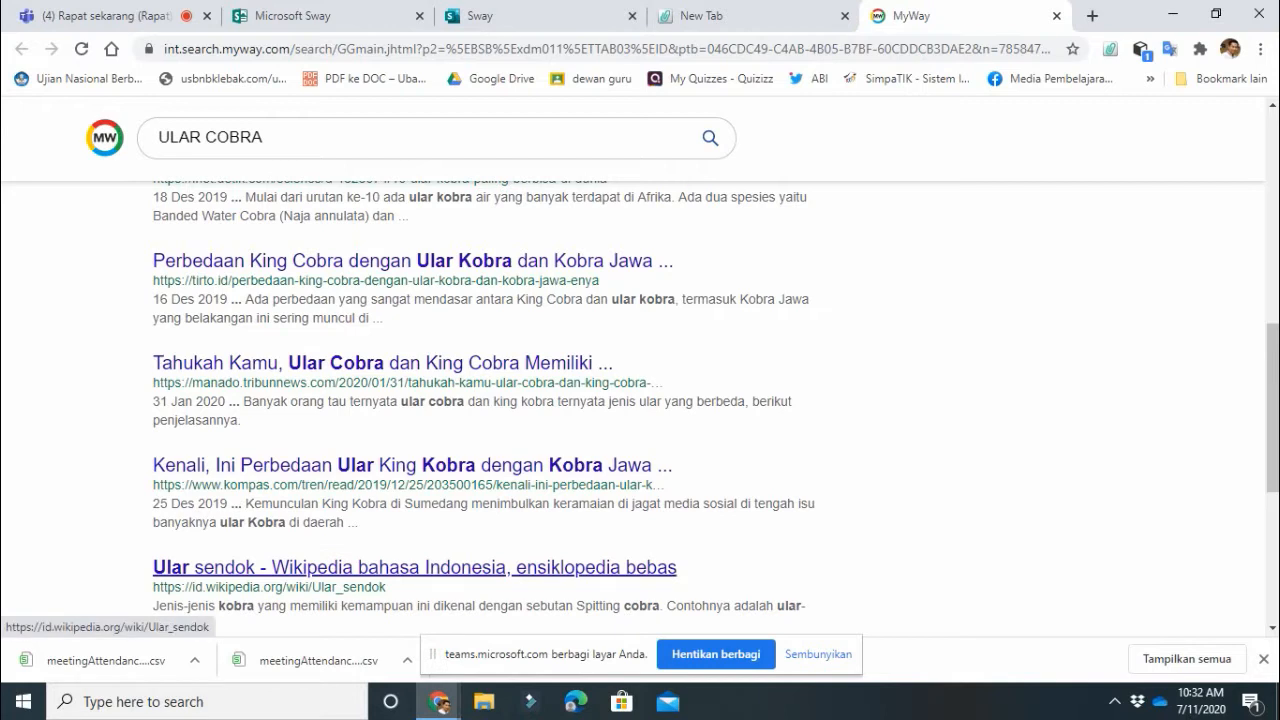
pyautogui.click(300, 567)
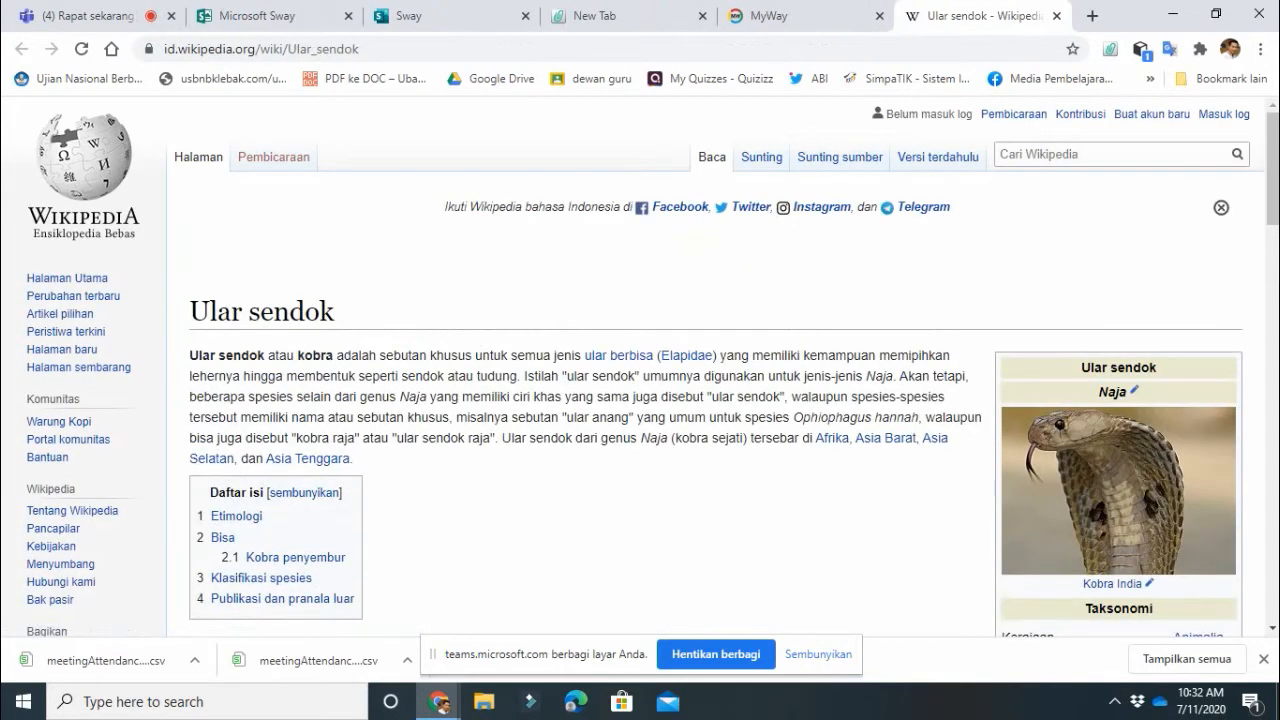
# Step: Copy the introductory paragraph of the "Ular sendok" article into the empty text card below the "MENGENAL ULAR COBRA" heading in Sway
pyautogui.doubleClick(203, 356)
pyautogui.moveTo(190, 356); pyautogui.dragTo(352, 458)
pyautogui.hotkey('ctrl', 'c')
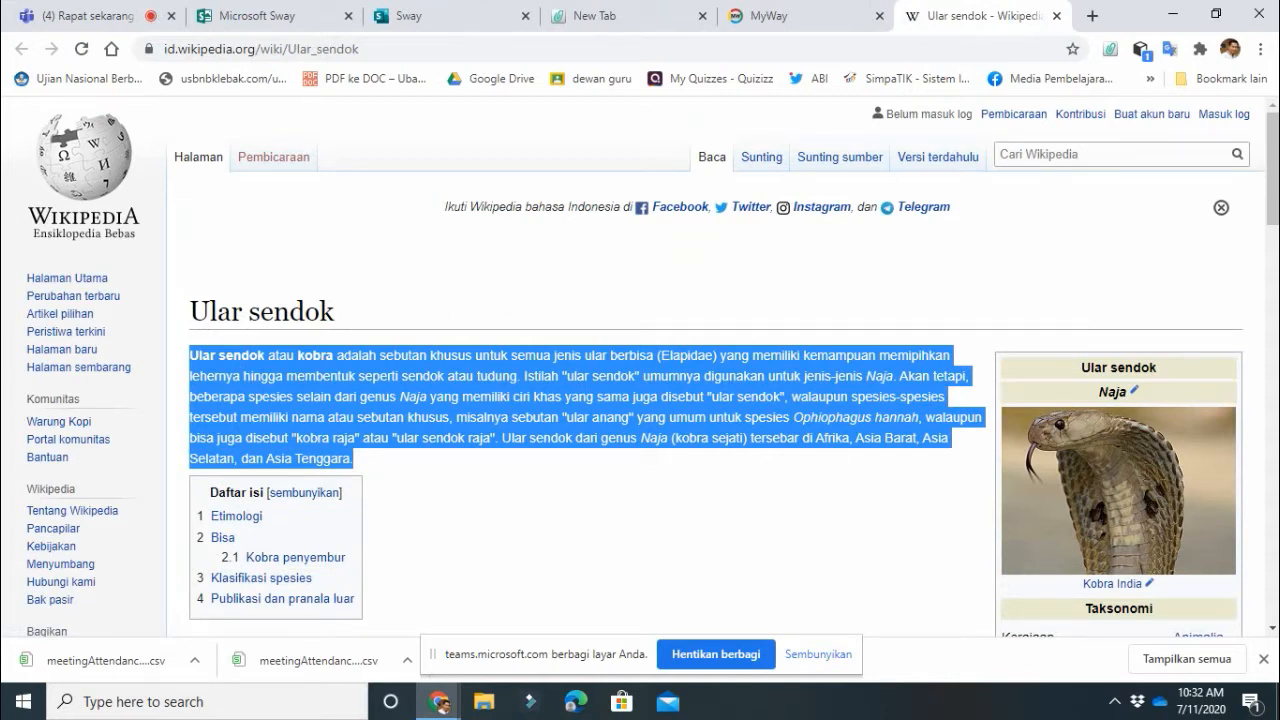
pyautogui.click(450, 16)
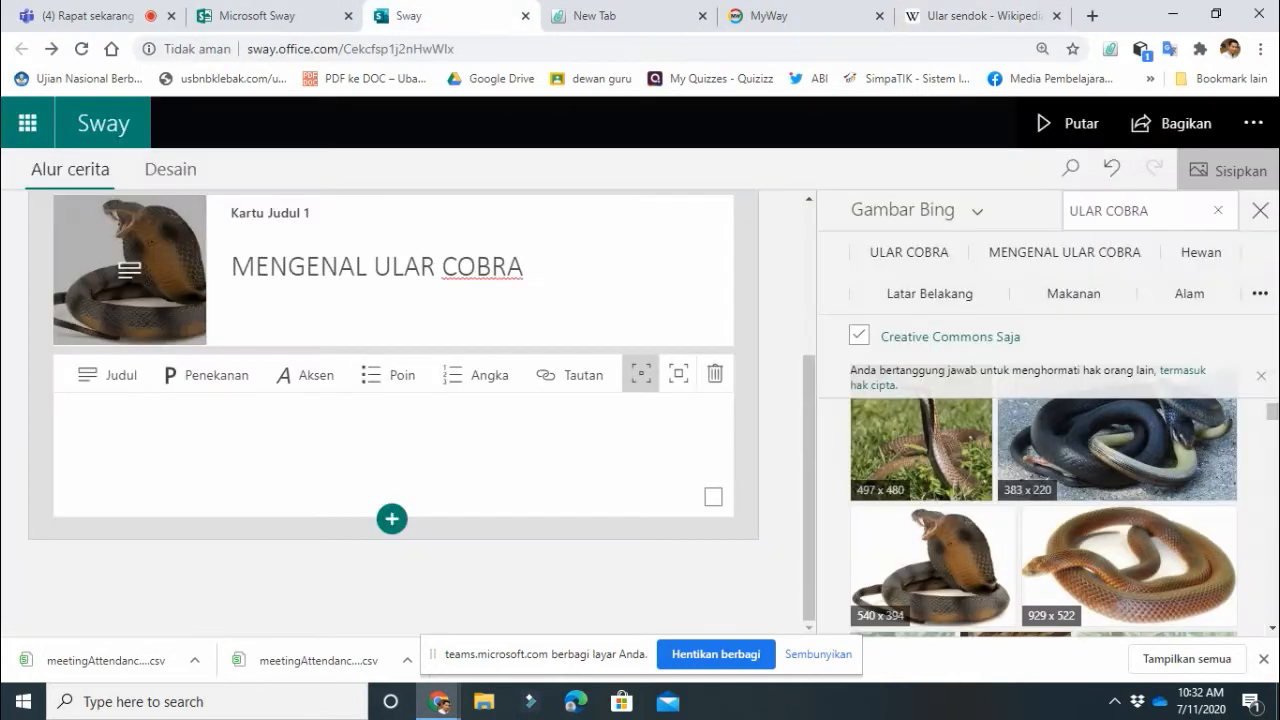
pyautogui.click(95, 430)
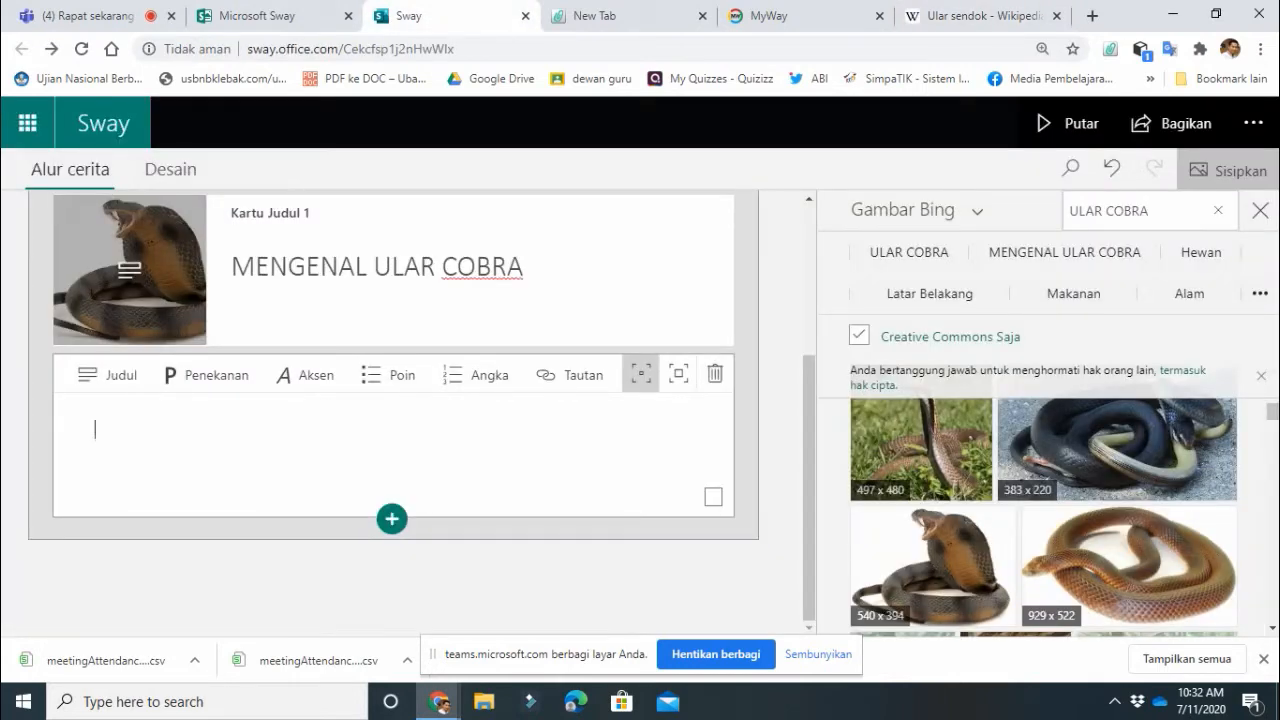
pyautogui.hotkey('ctrl', 'v')
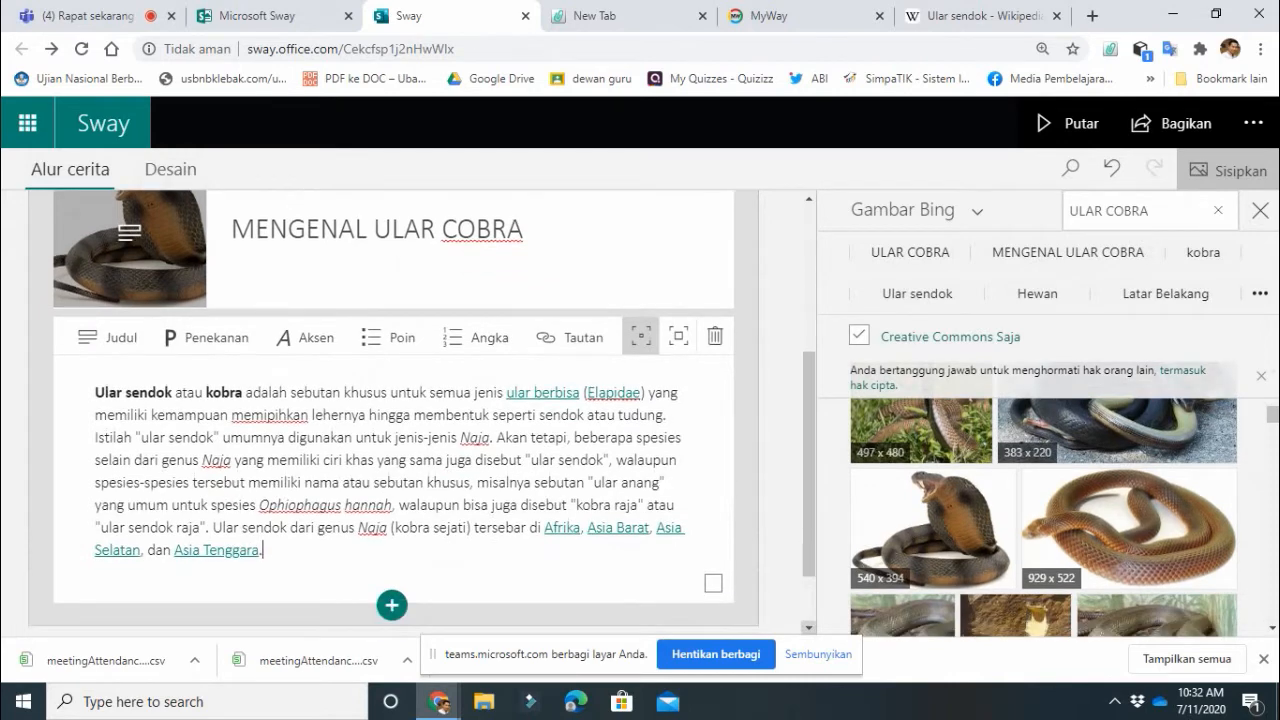
# Step: Preview the Sway, check the "ULAR COBRA" and "MENGENAL ULAR COBRA" slides, and return to editing
pyautogui.scroll(2, 393, 412)
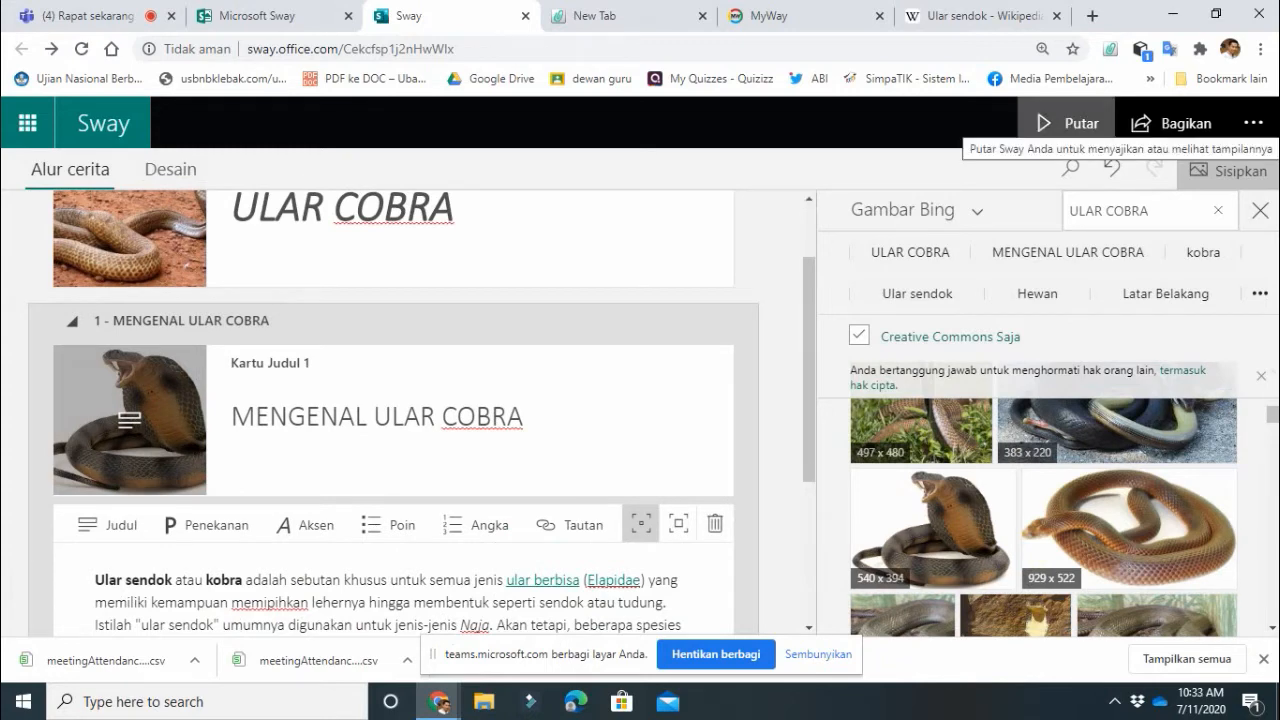
pyautogui.click(1066, 123)
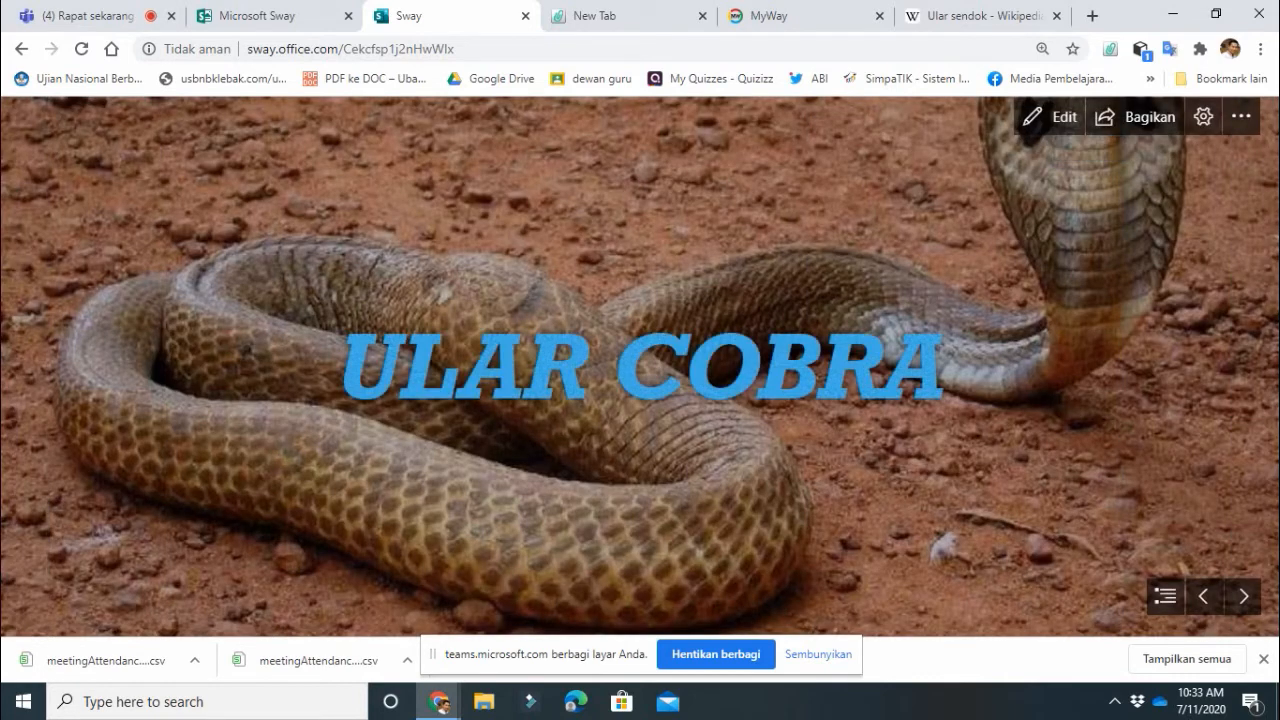
pyautogui.click(1243, 596)
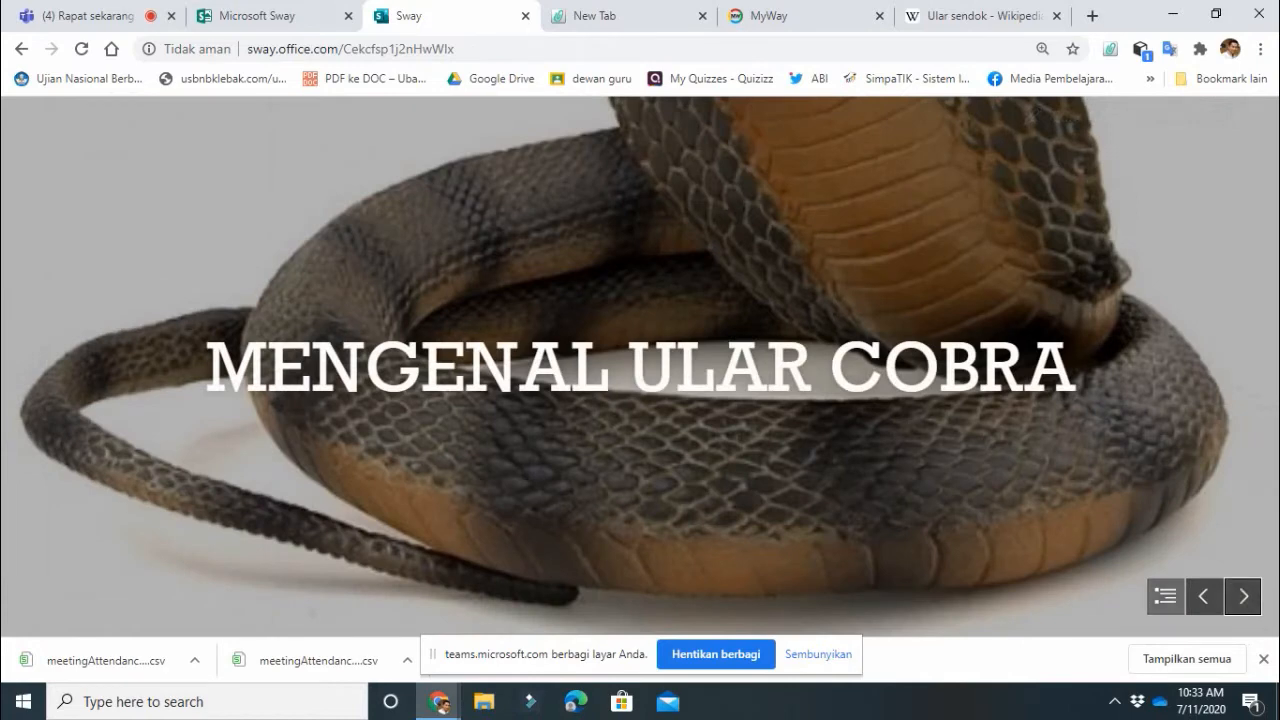
pyautogui.click(1204, 596)
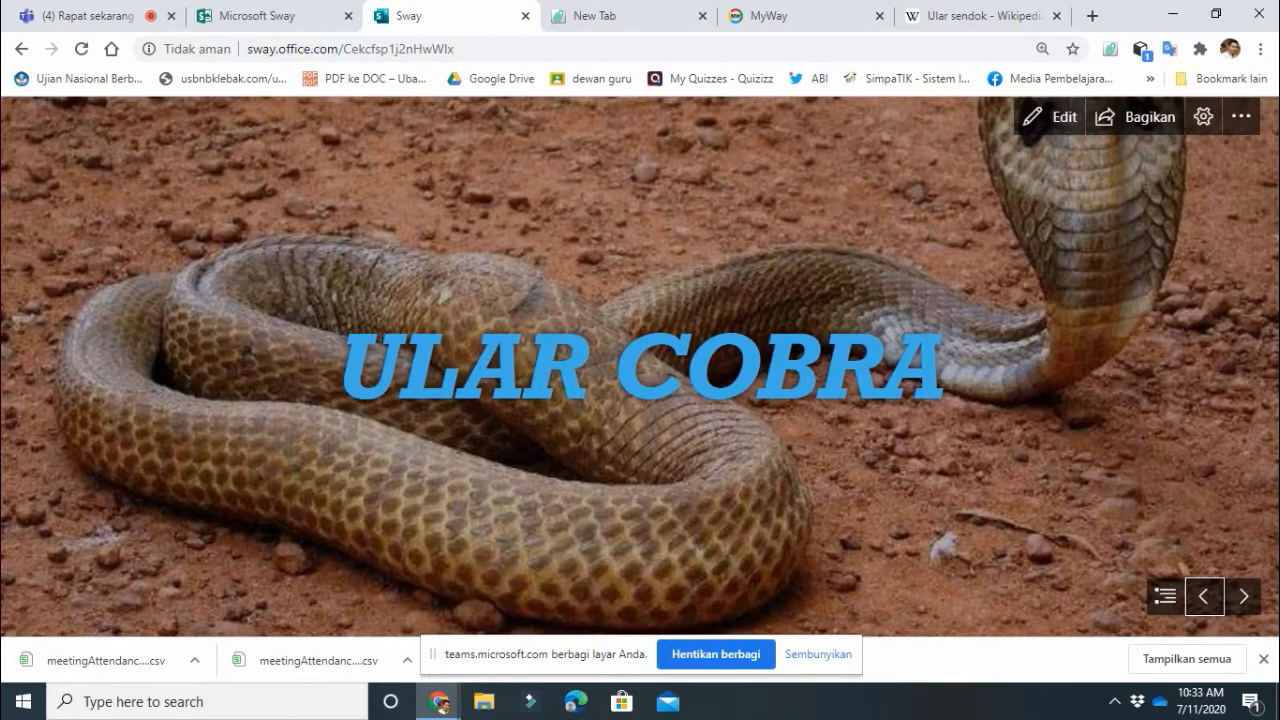
pyautogui.click(1056, 116)
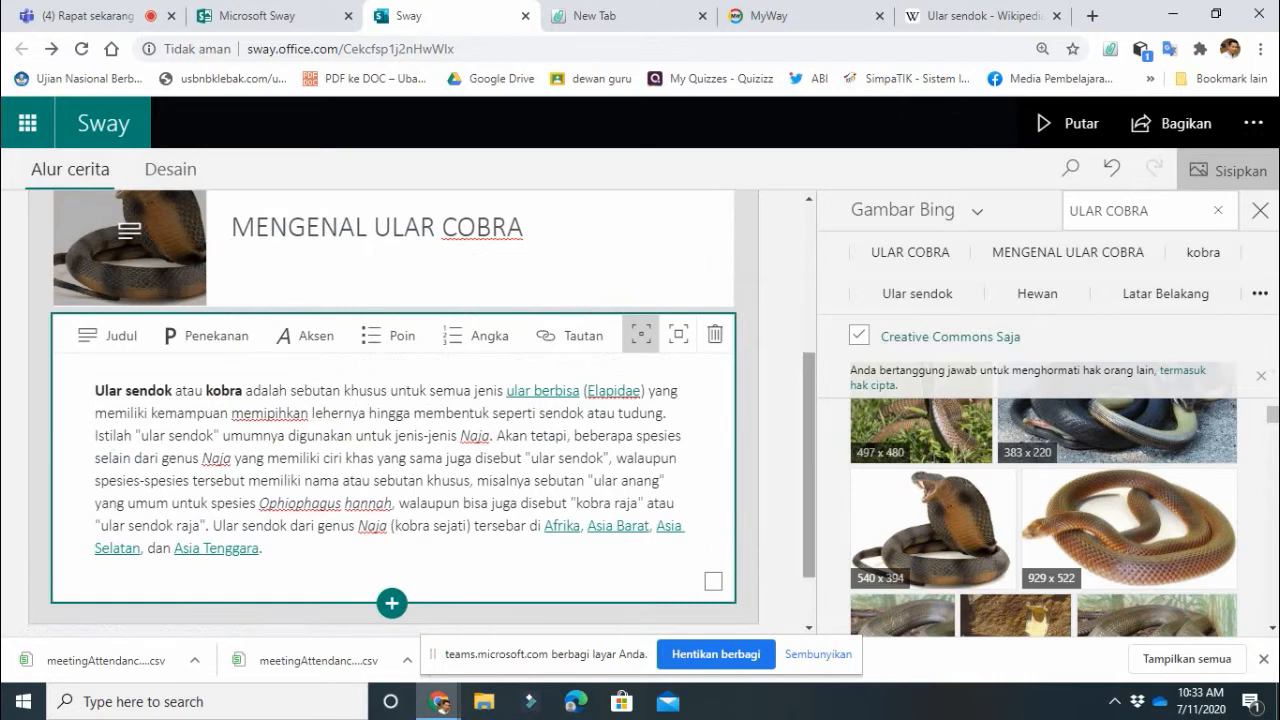
# Step: Switch the Sway's layout to Vertikal in the design styles (Gaya)
pyautogui.scroll(3, 400, 410)
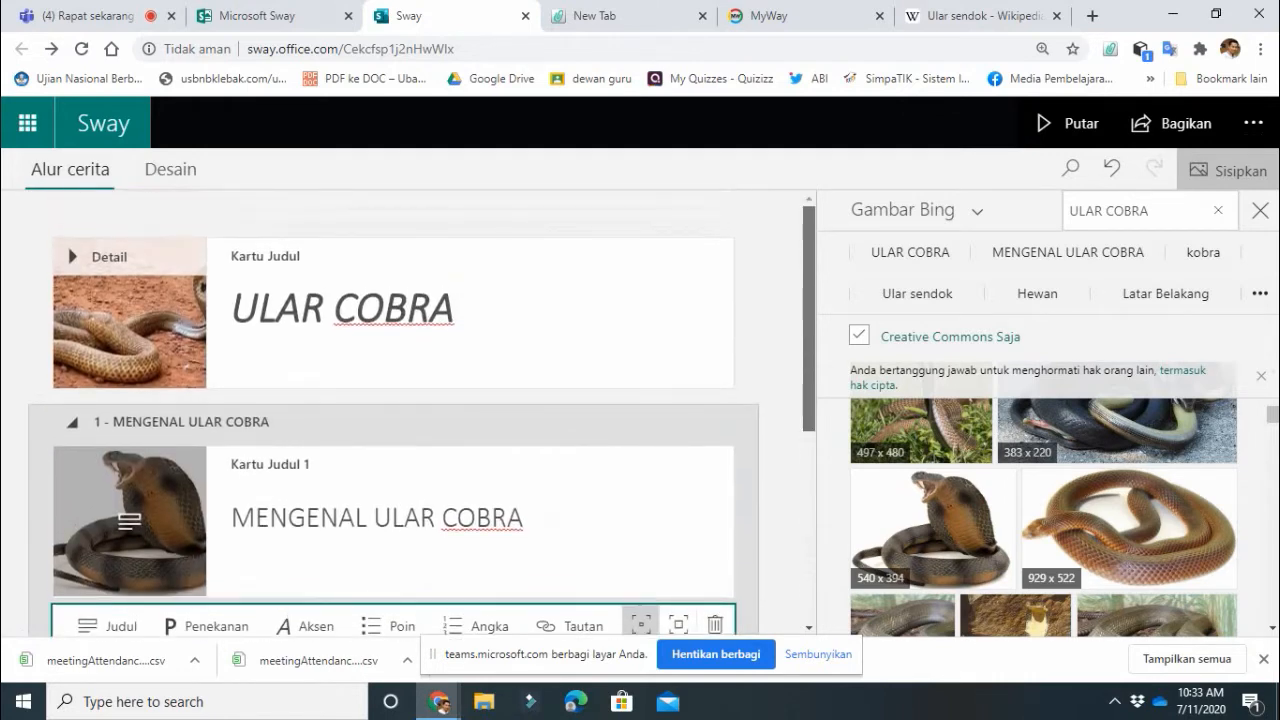
pyautogui.scroll(-1, 400, 410)
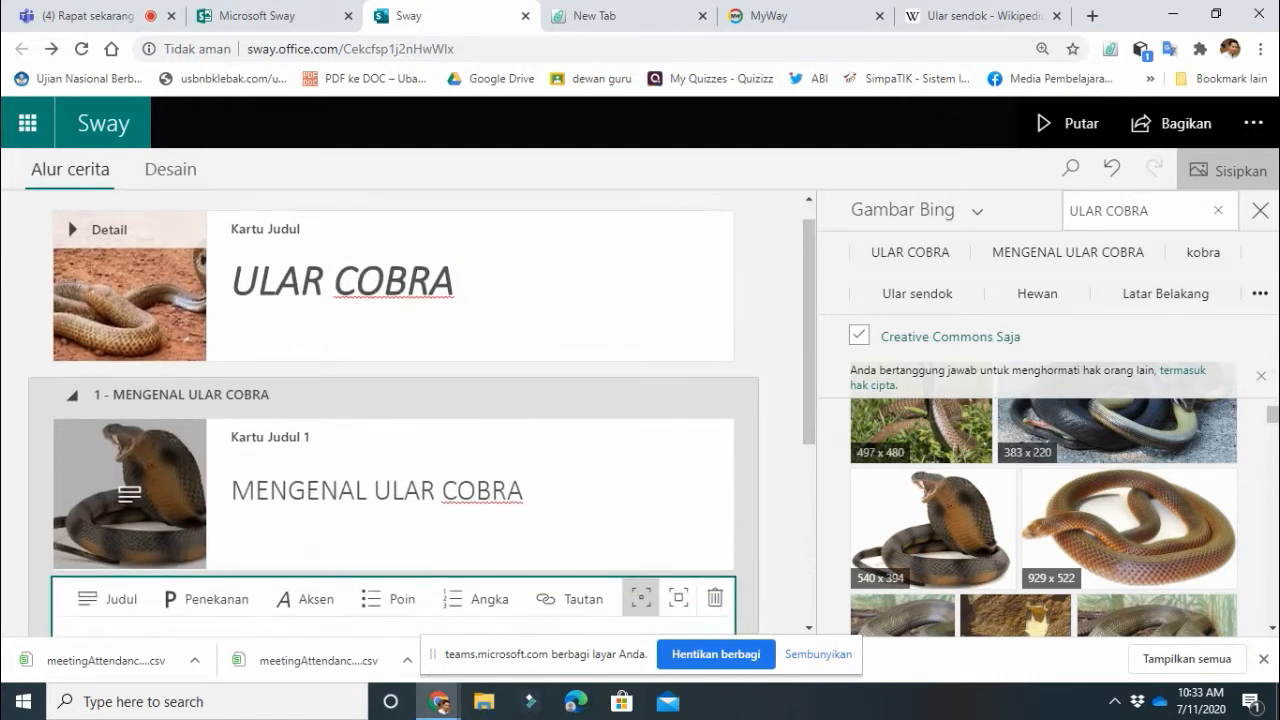
pyautogui.click(170, 169)
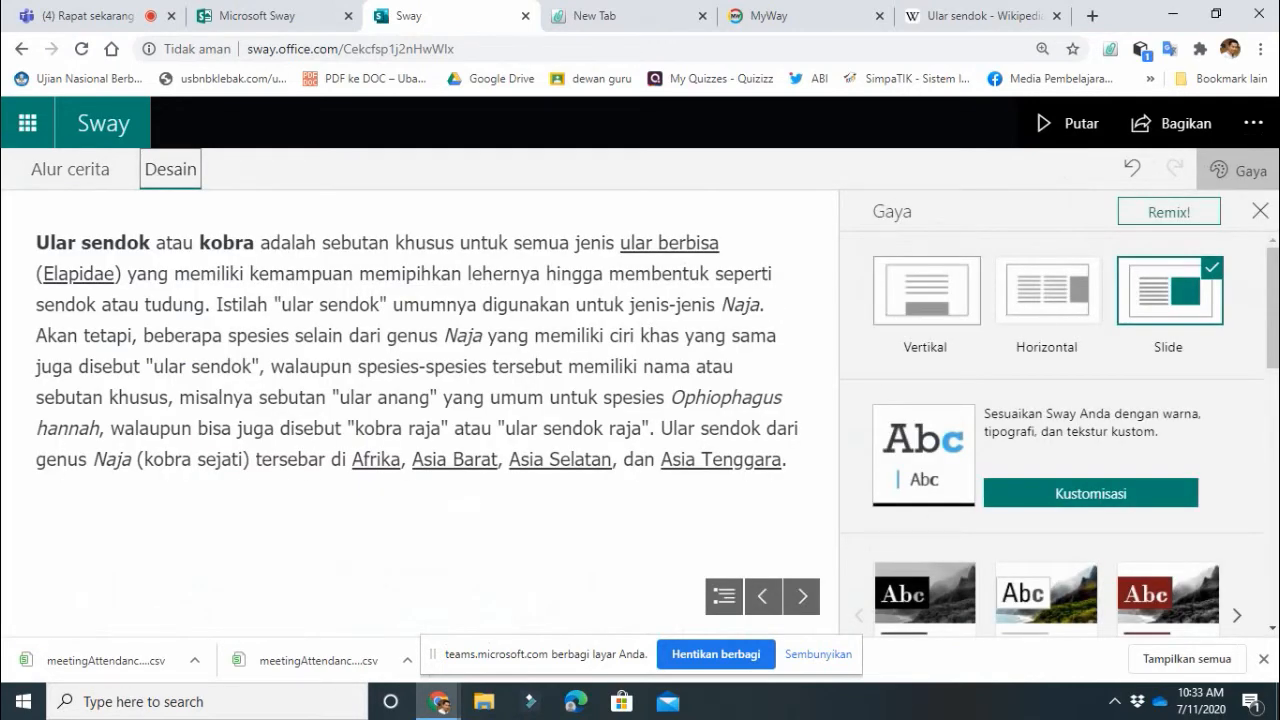
pyautogui.click(925, 295)
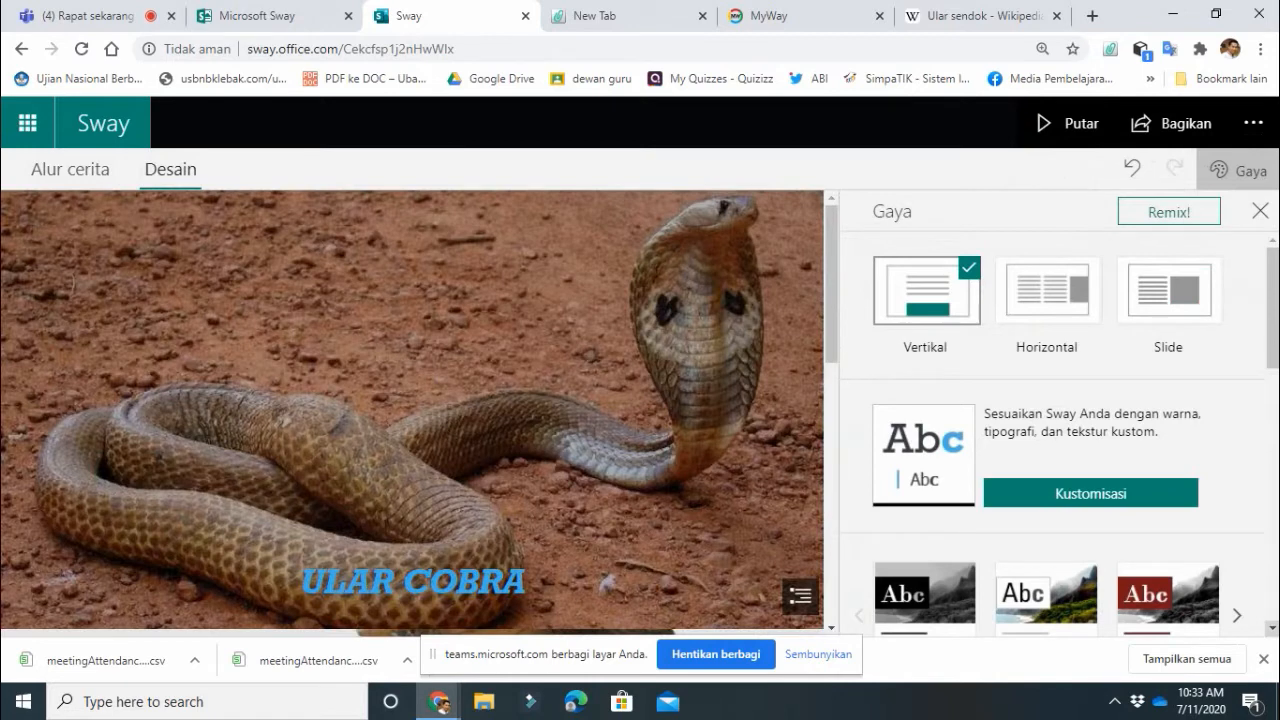
# Step: Browse the design styles and apply the black "Abc" style with the short white bar above its heading
pyautogui.click(1272, 628)
pyautogui.scroll(-4, 1272, 628)
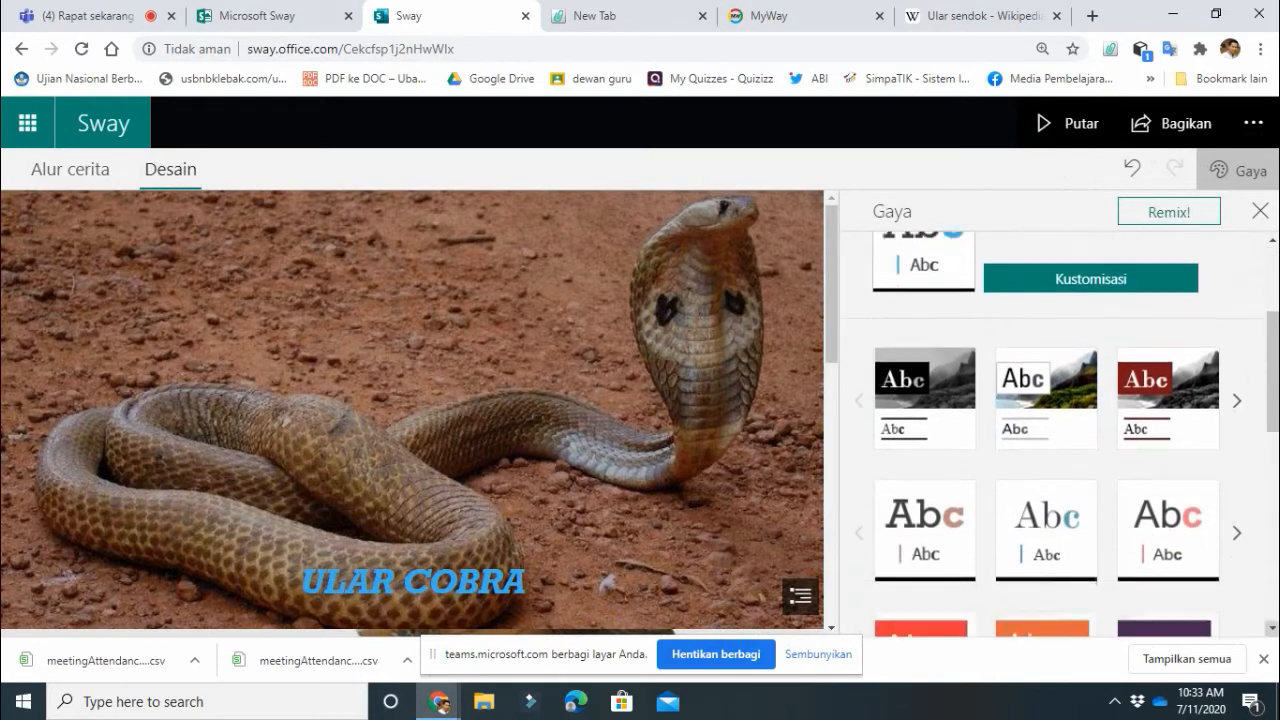
pyautogui.scroll(-2, 1272, 628)
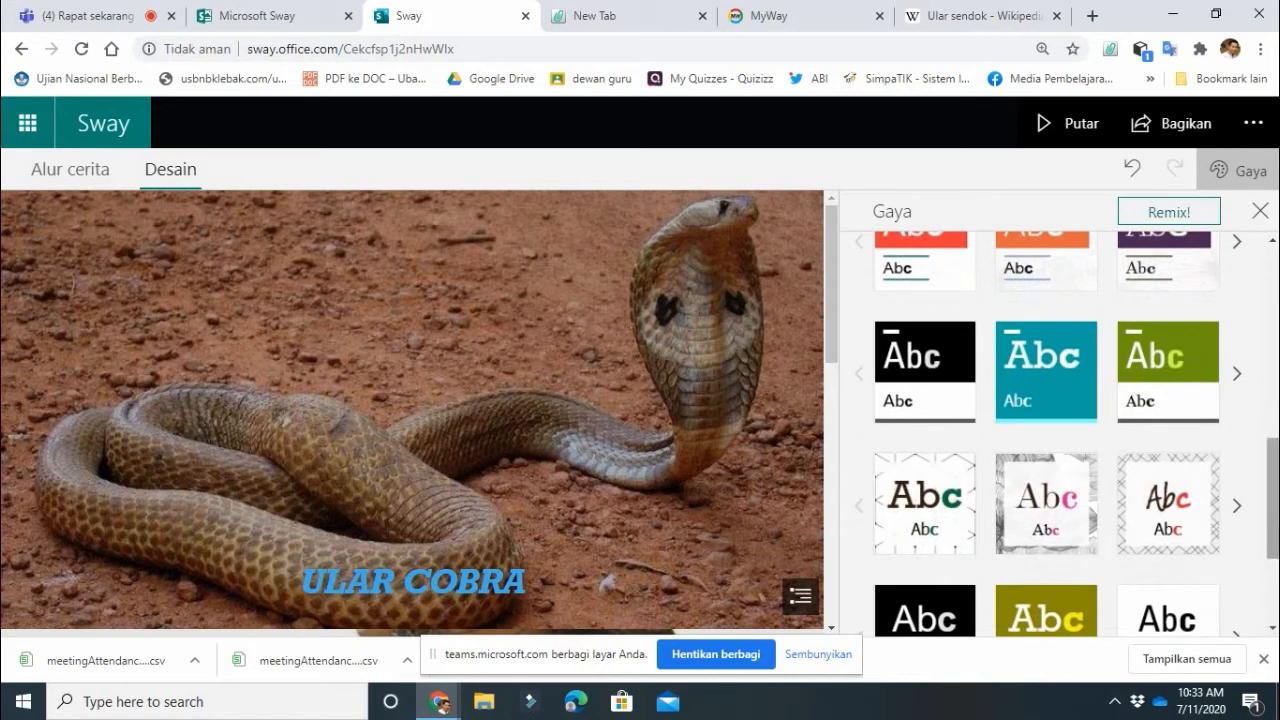
pyautogui.click(1272, 240)
pyautogui.click(1272, 240)
pyautogui.click(1272, 240)
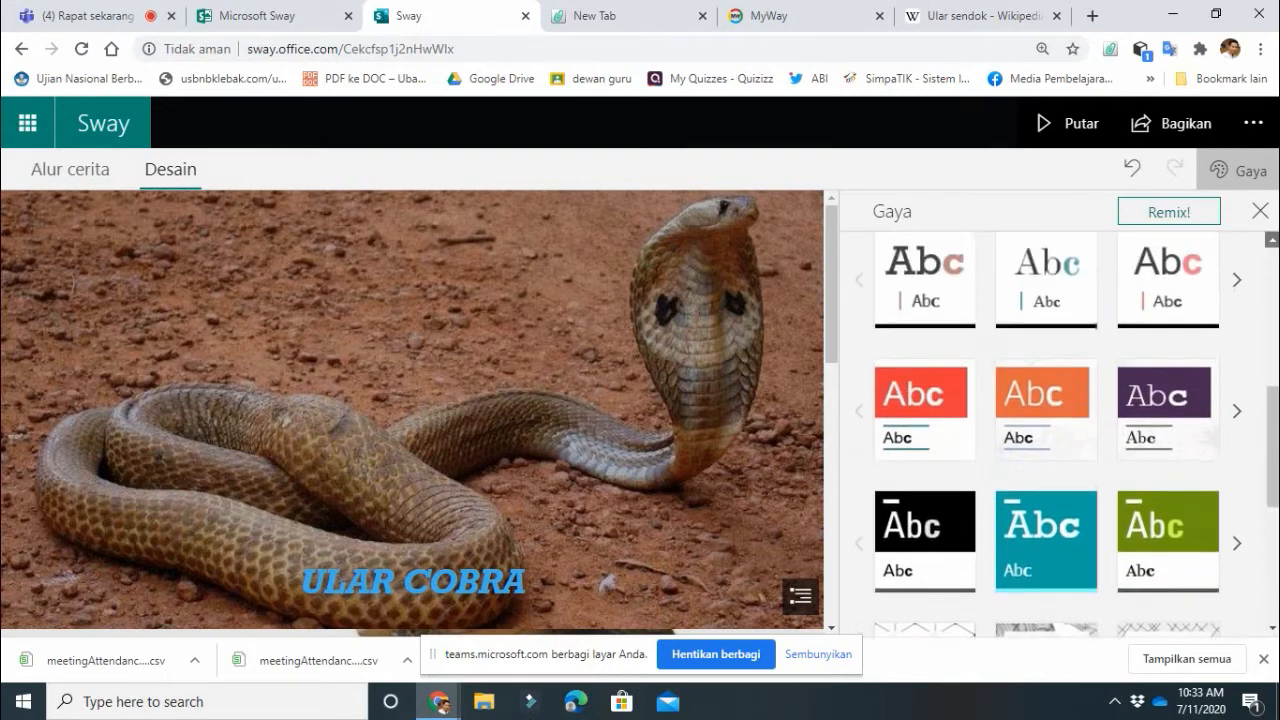
pyautogui.click(1272, 240)
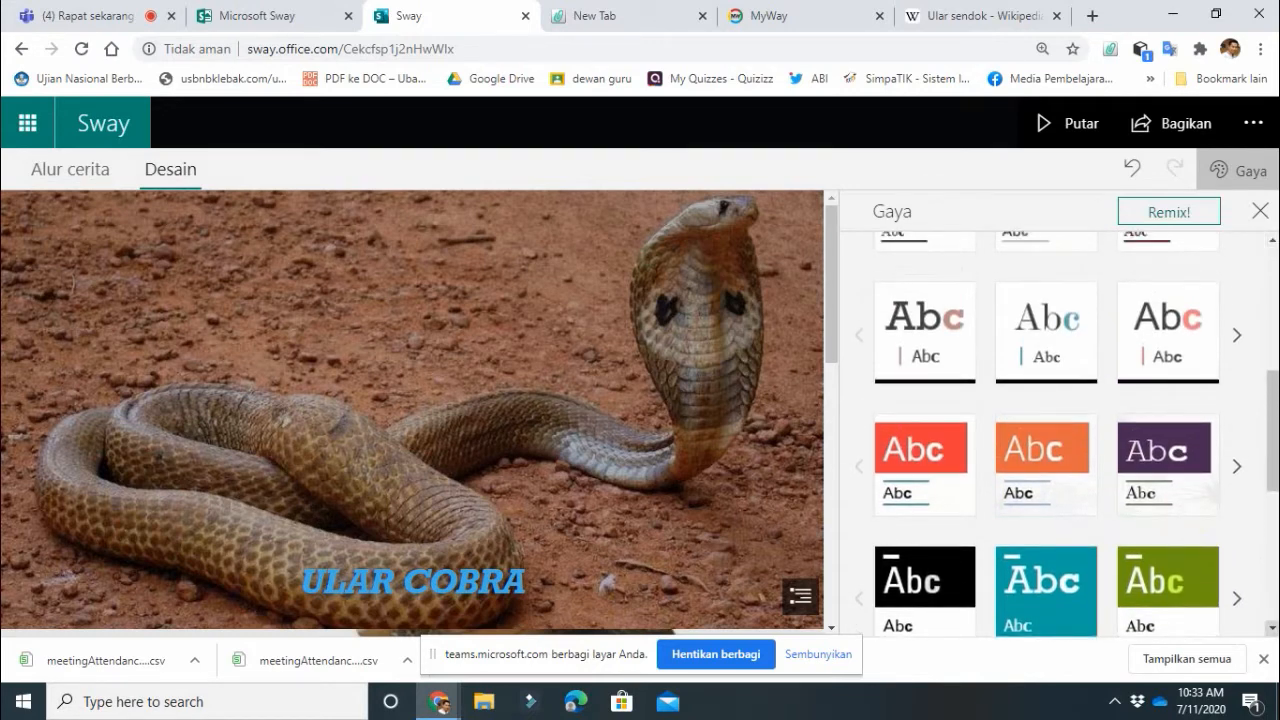
pyautogui.click(1272, 628)
pyautogui.click(1272, 628)
pyautogui.click(1272, 628)
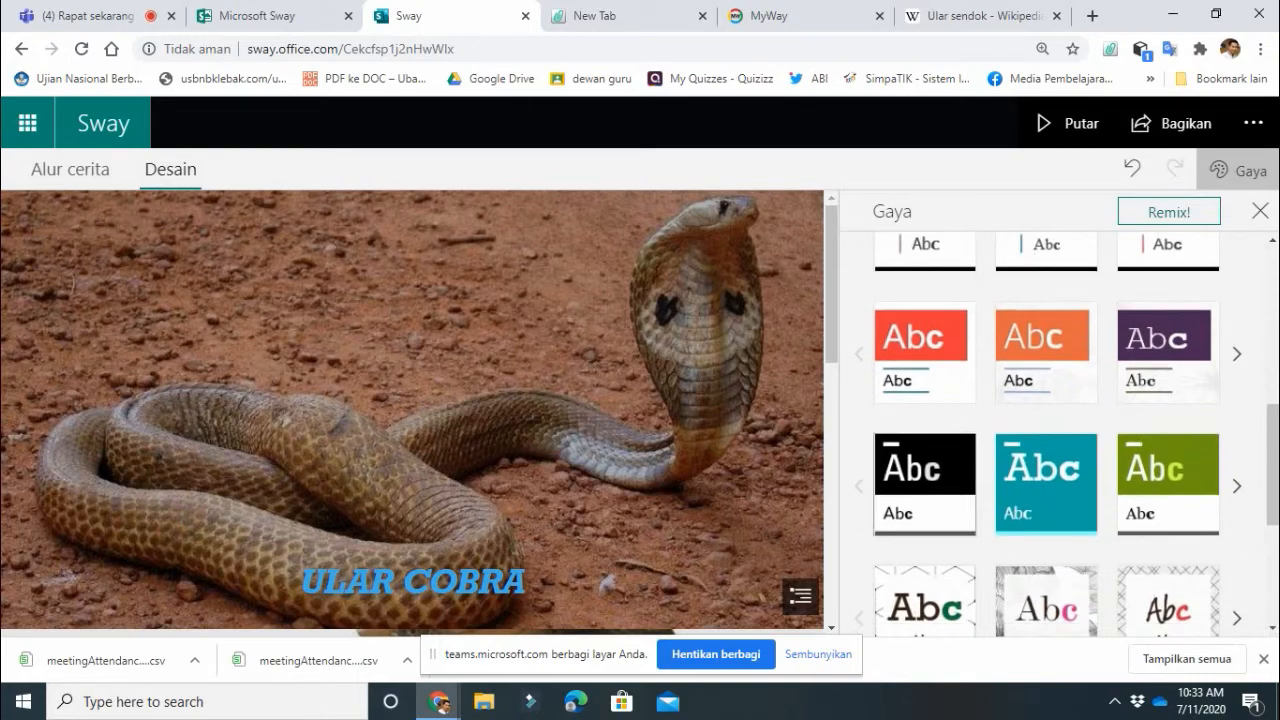
pyautogui.click(955, 495)
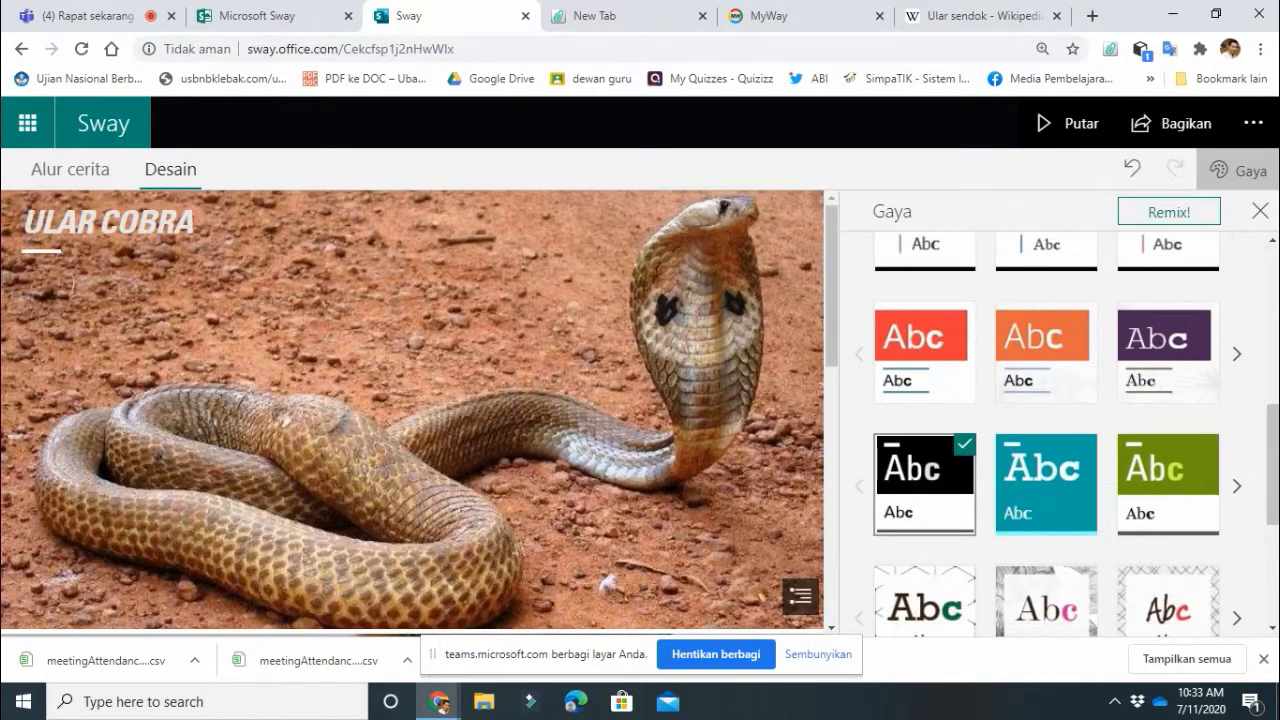
# Step: Preview the restyled Sway from the title to the end of the cobra text, and return to the design view
pyautogui.click(1065, 123)
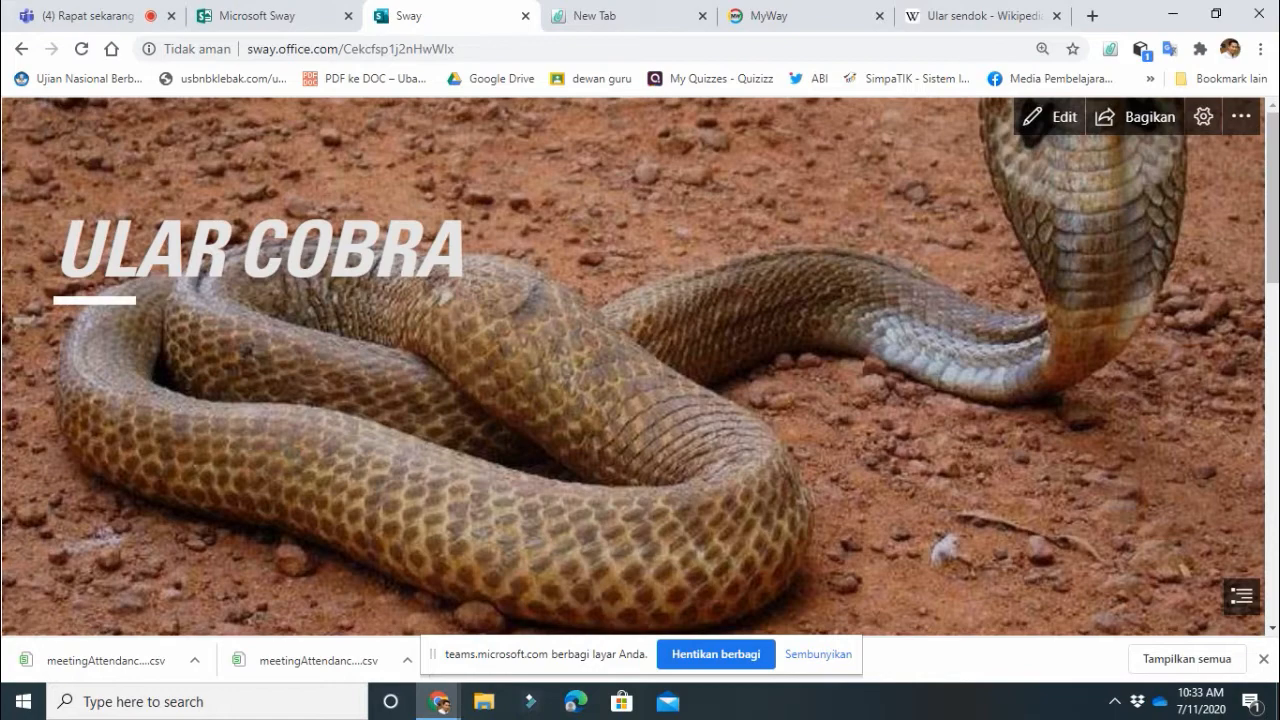
pyautogui.scroll(-3, 640, 367)
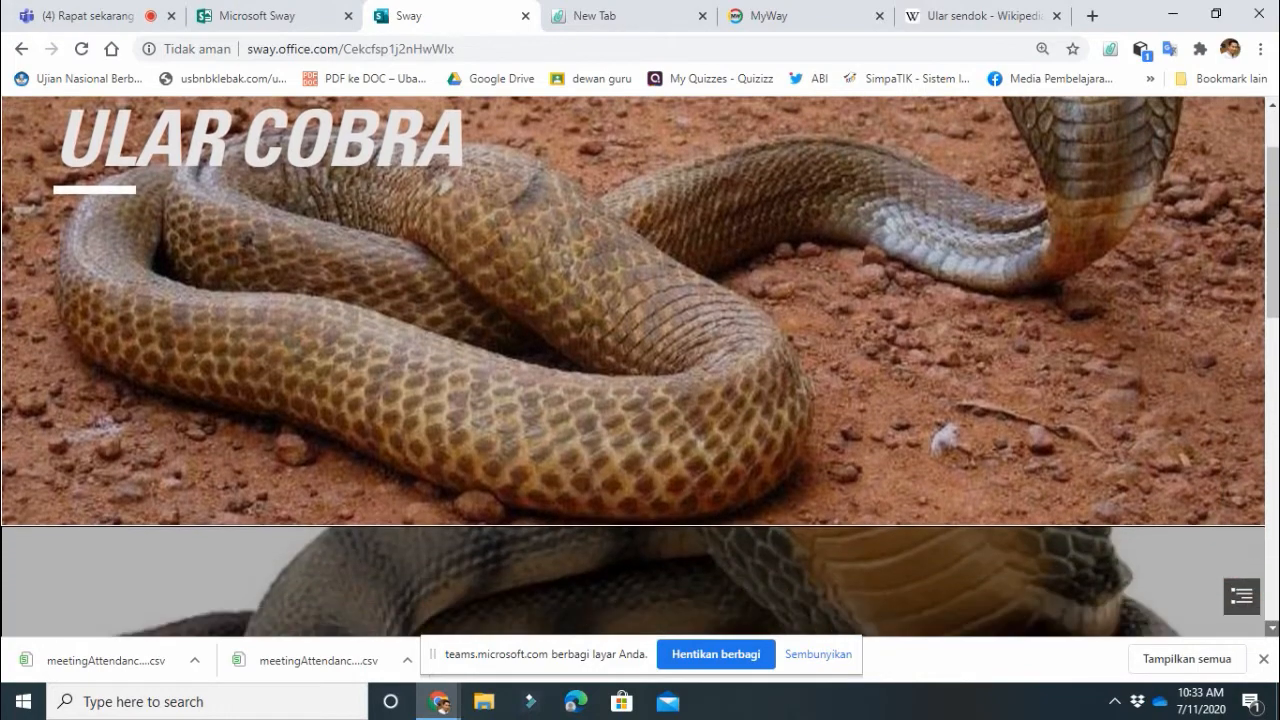
pyautogui.scroll(-5, 640, 367)
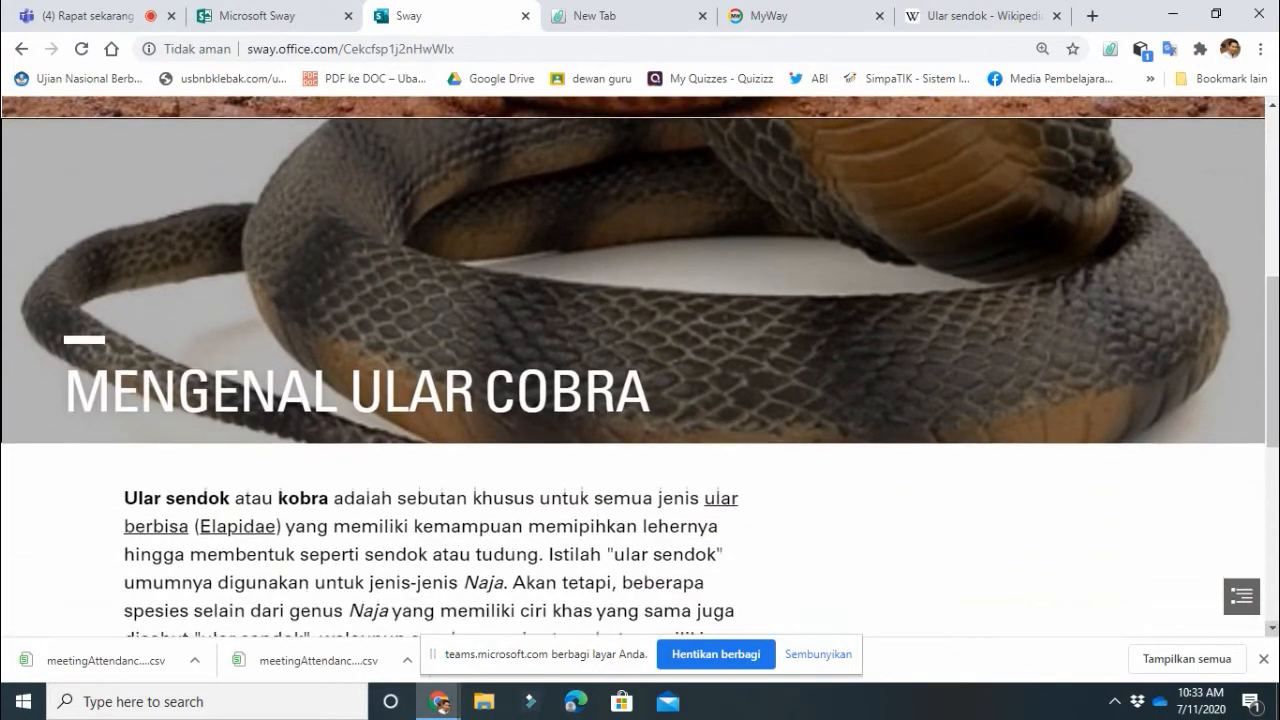
pyautogui.scroll(-3, 640, 367)
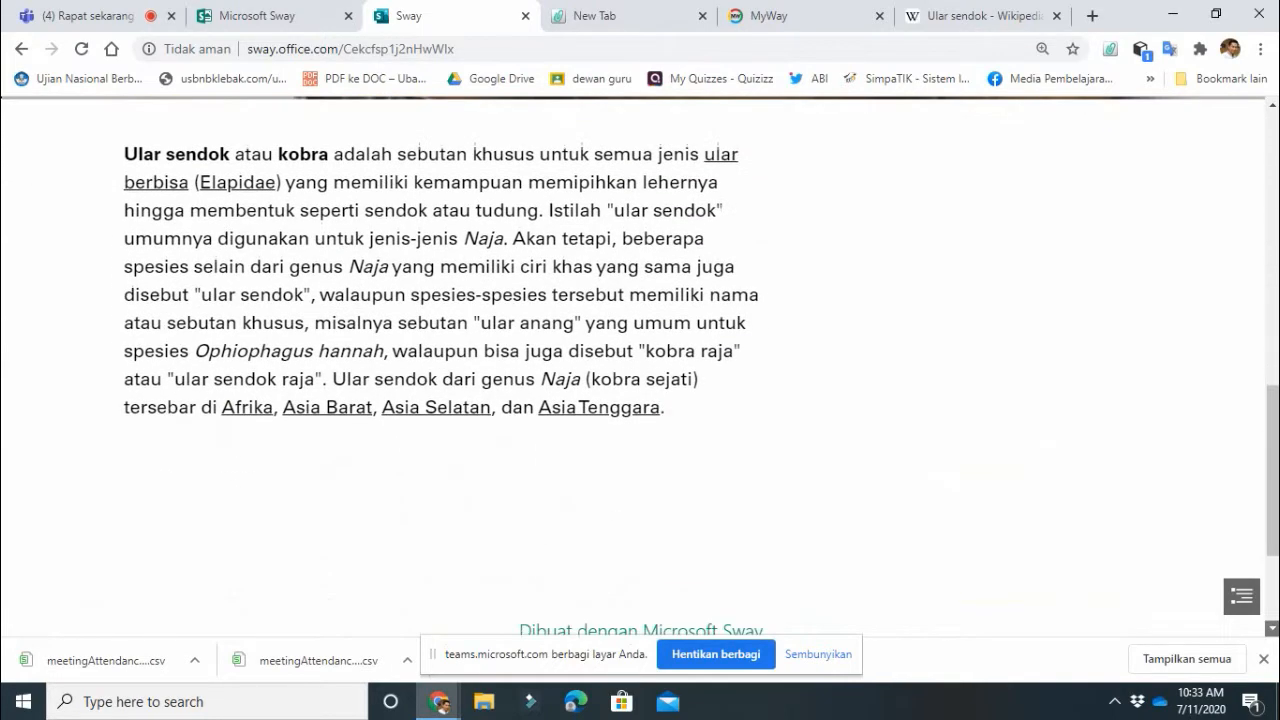
pyautogui.moveTo(1272, 470); pyautogui.dragTo(1272, 196)
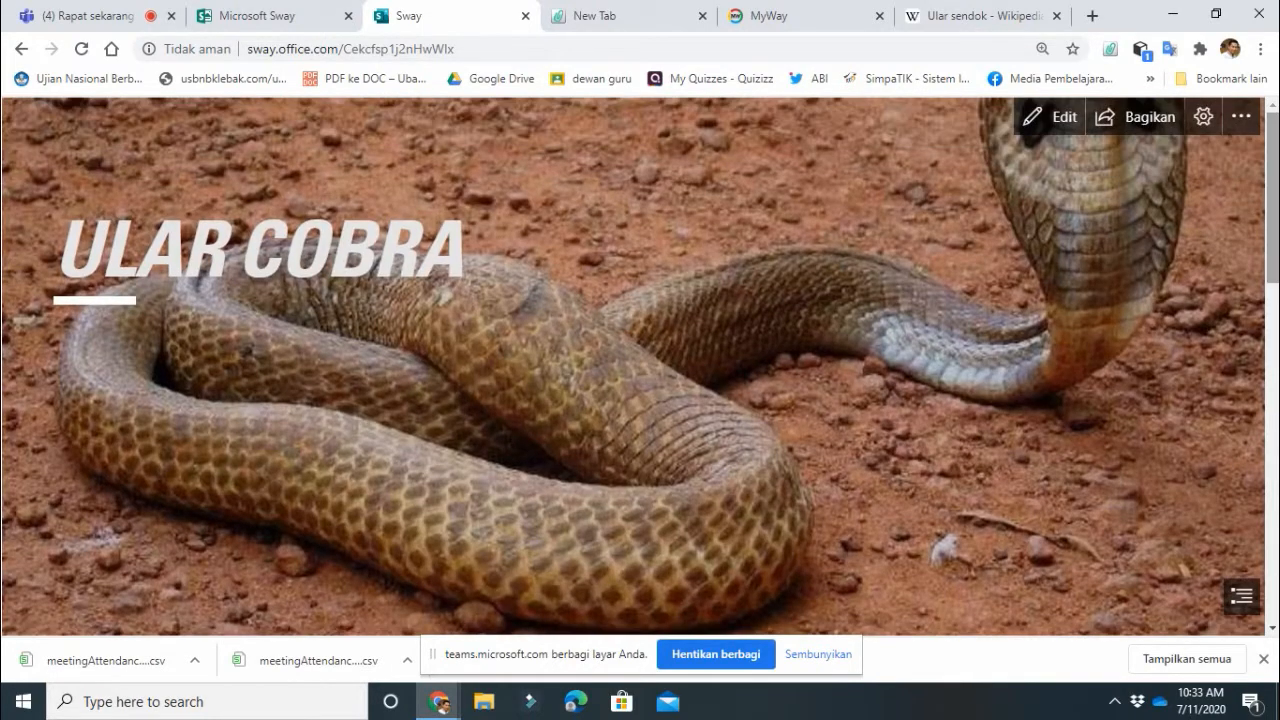
pyautogui.click(1055, 116)
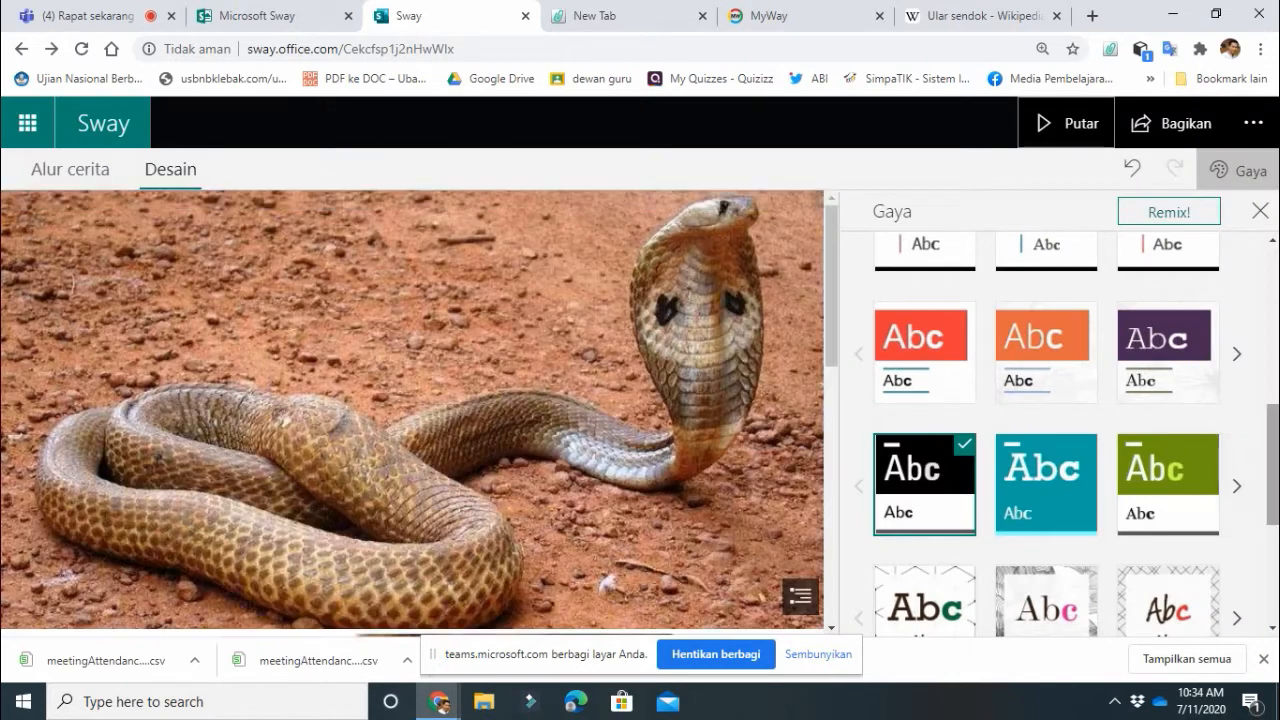
# Step: Apply the lilac "Abc" variation from the last row of design styles and remix the Sway's design
pyautogui.moveTo(1272, 465); pyautogui.dragTo(1272, 562)
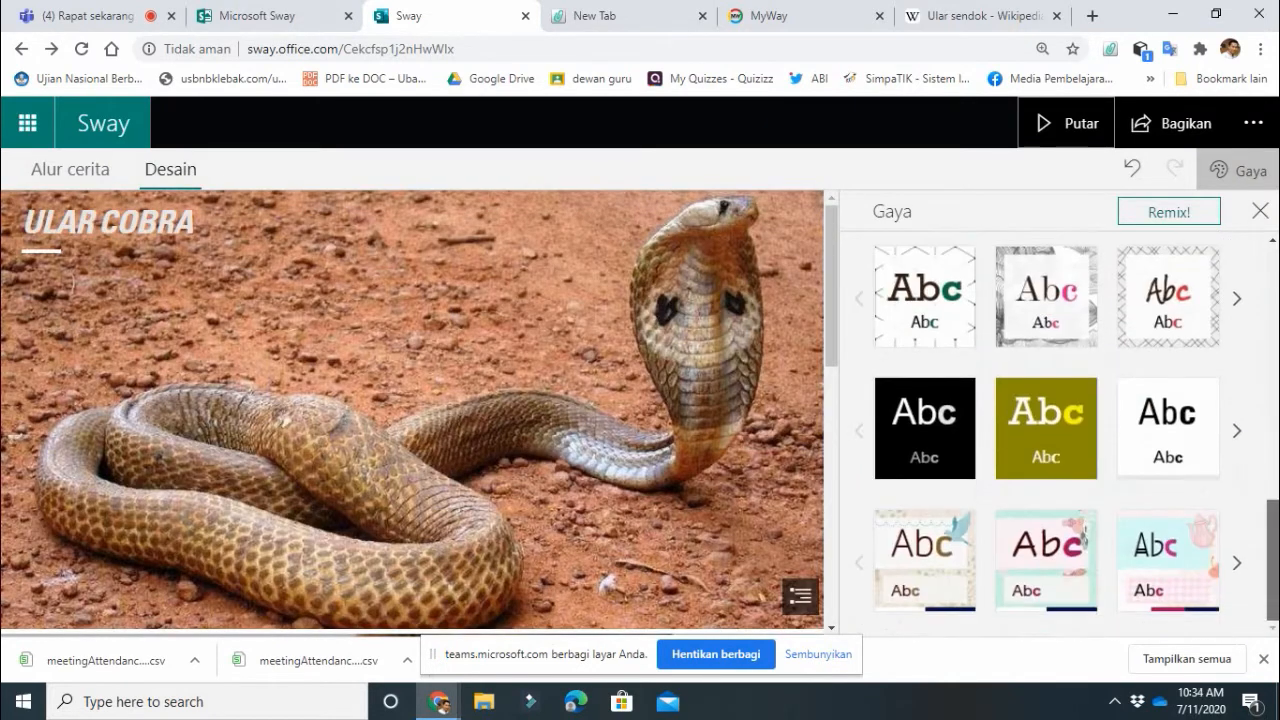
pyautogui.click(1237, 562)
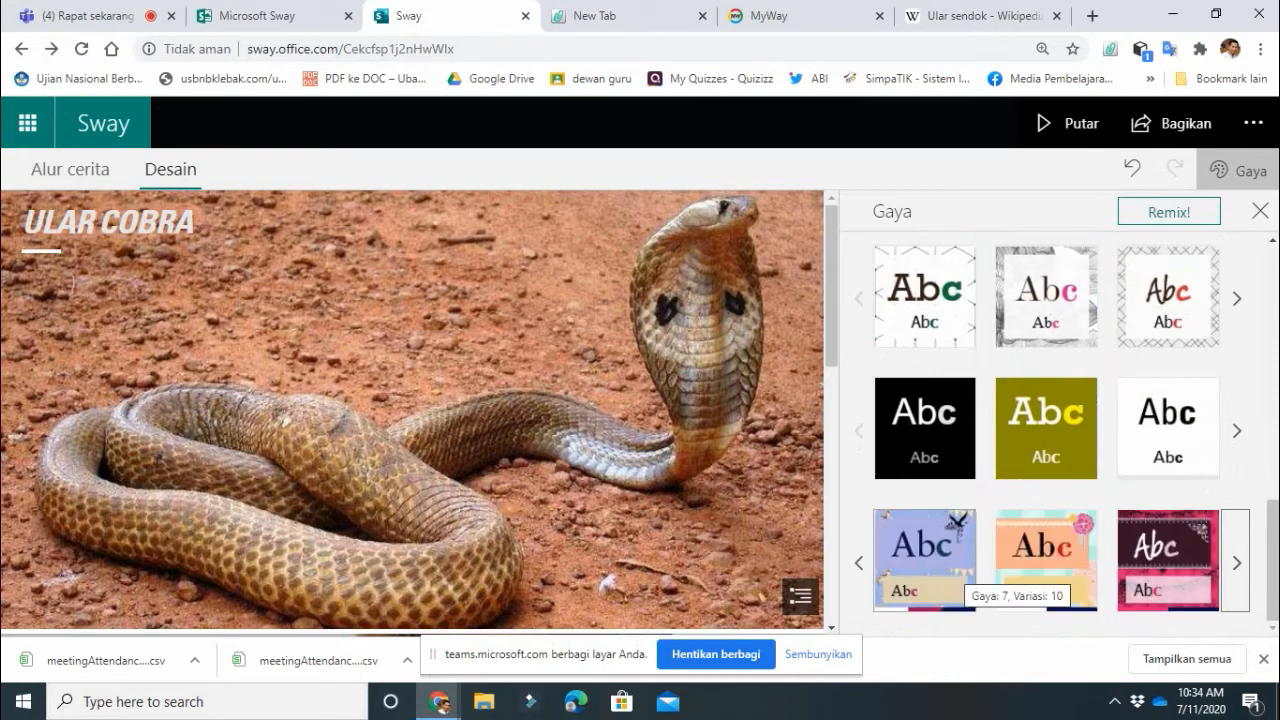
pyautogui.click(956, 519)
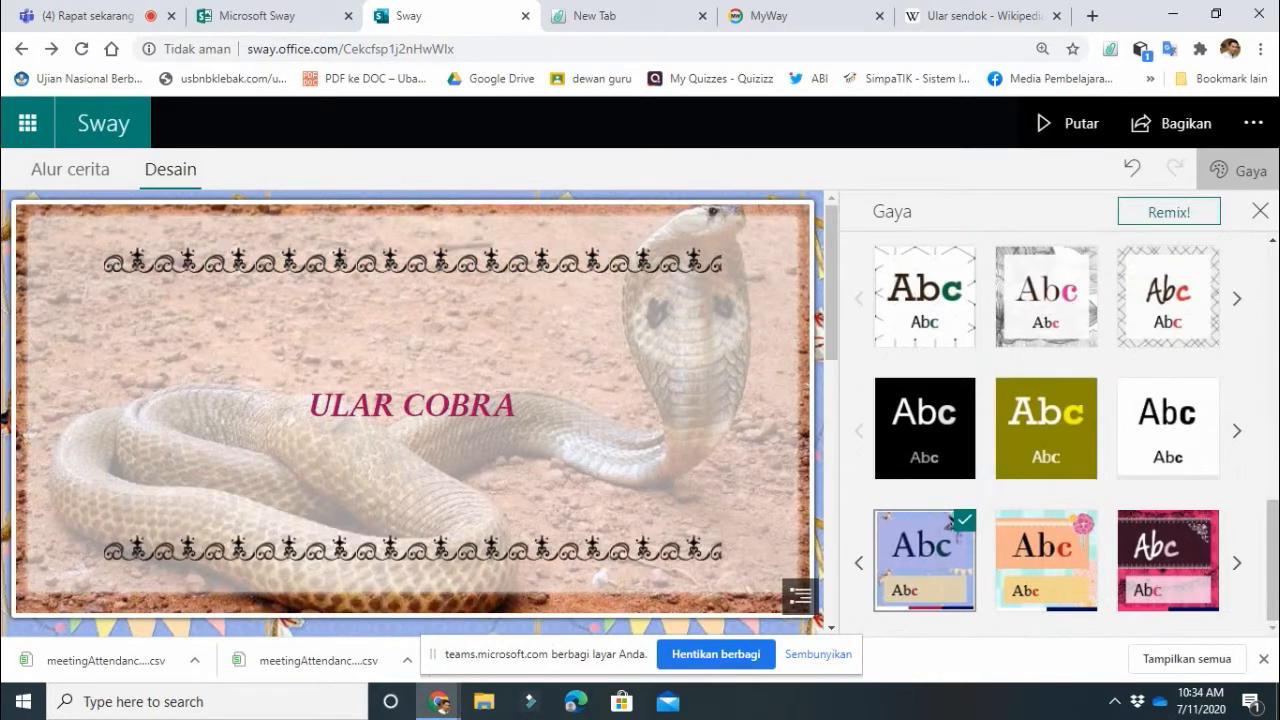
pyautogui.click(1169, 211)
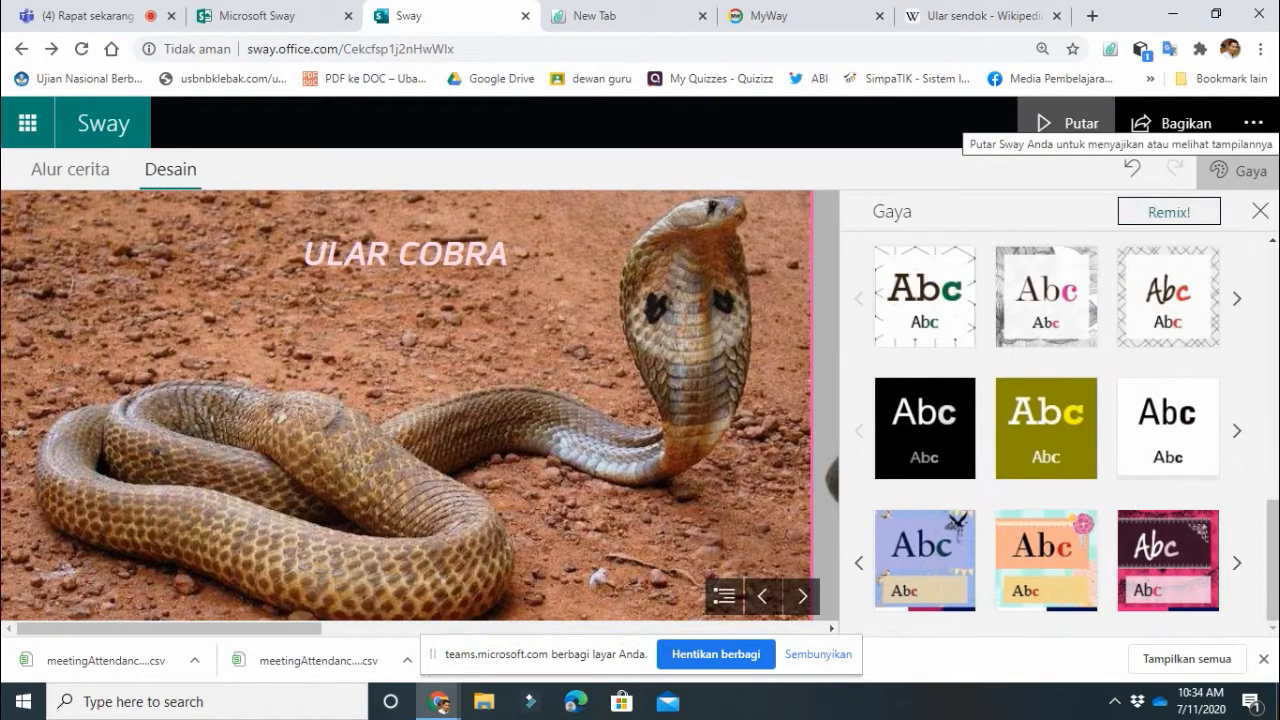
# Step: Preview the remixed Sway from the title through the cobra text and back, and return to the design view
pyautogui.click(1070, 123)
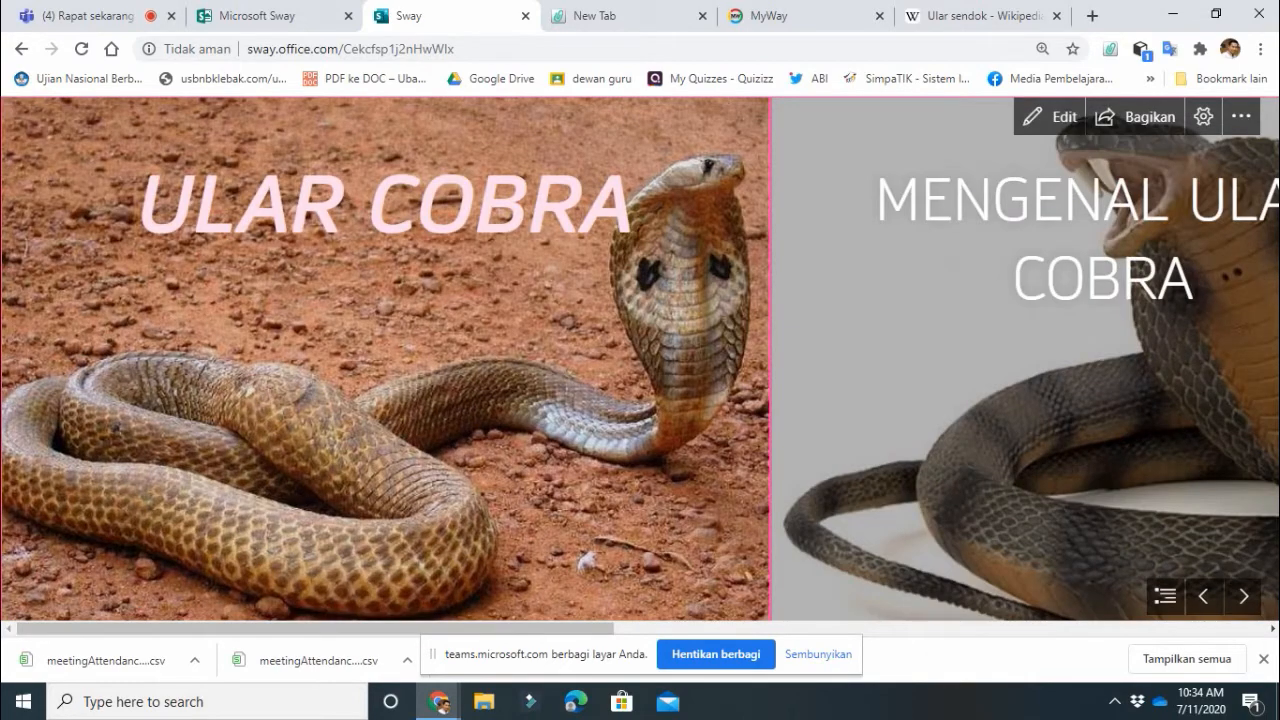
pyautogui.click(1243, 596)
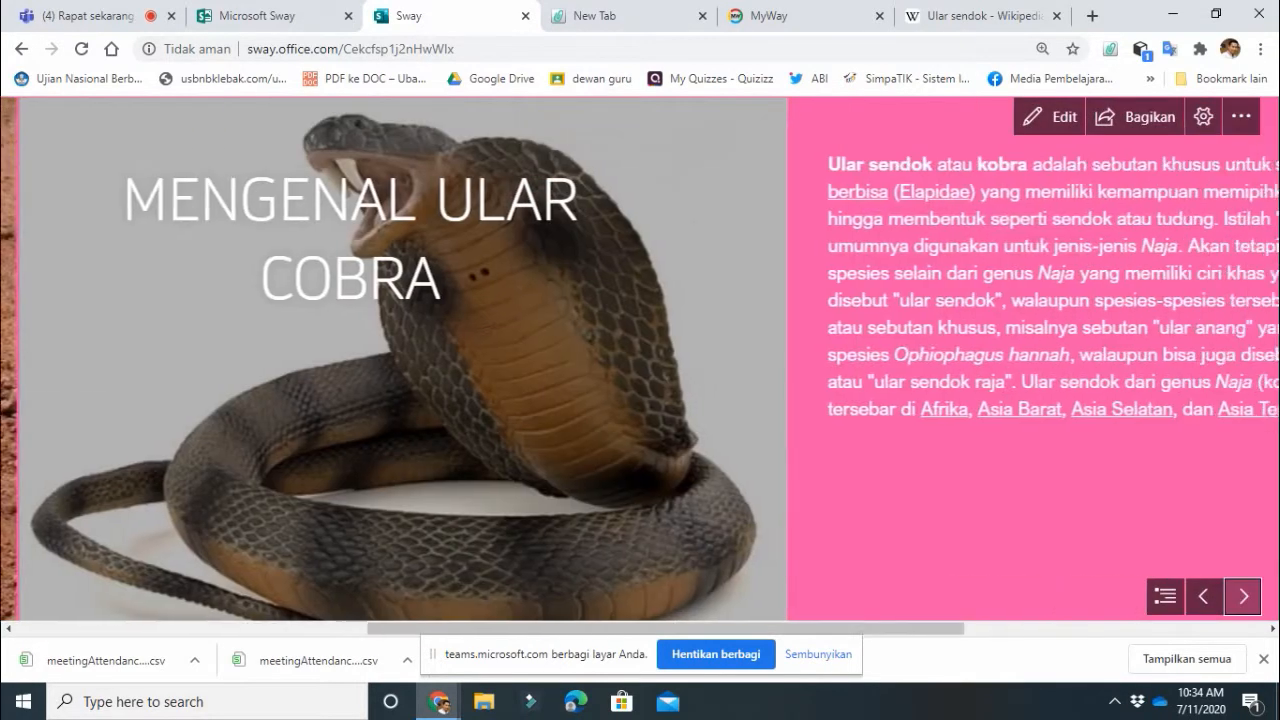
pyautogui.click(1243, 596)
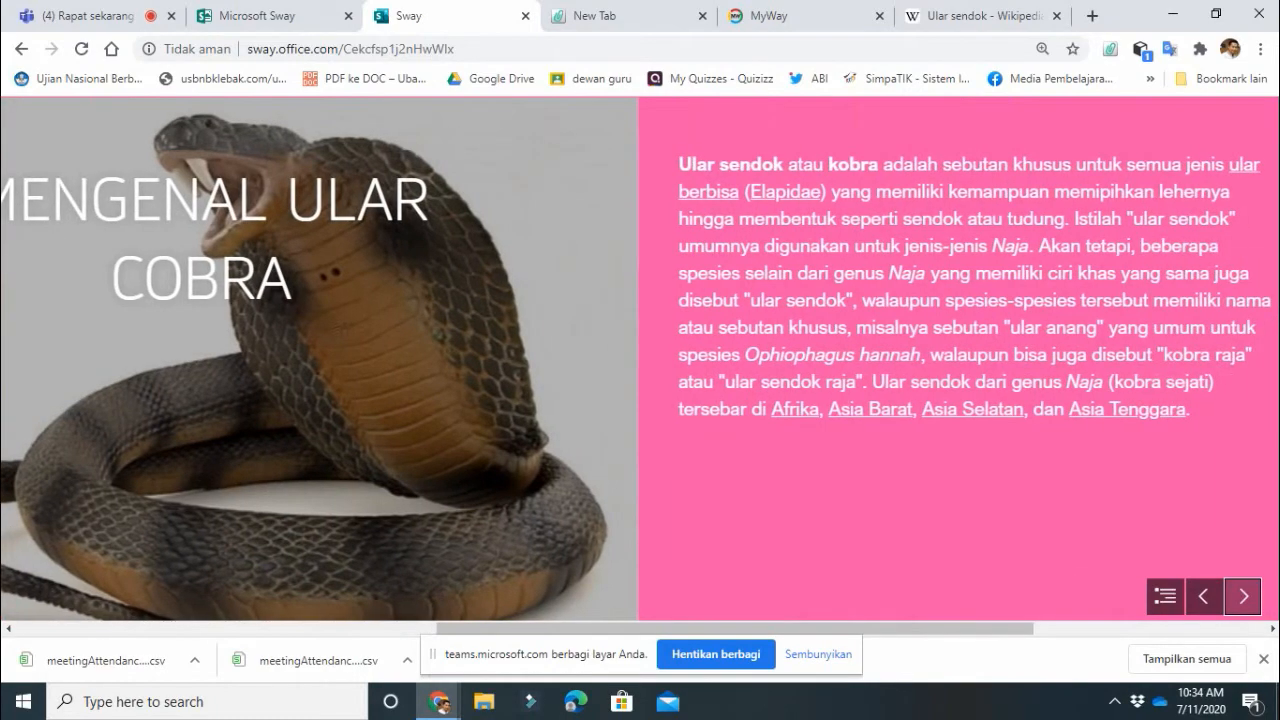
pyautogui.click(1243, 596)
pyautogui.click(1204, 596)
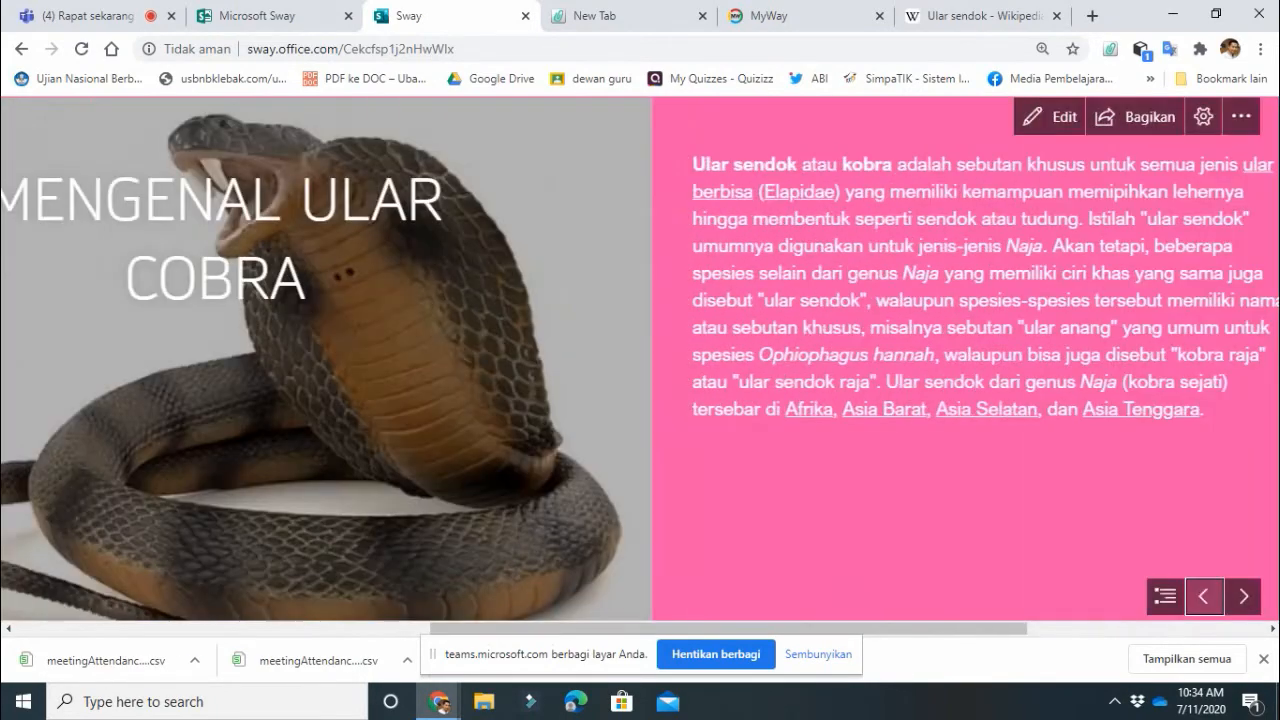
pyautogui.click(1204, 596)
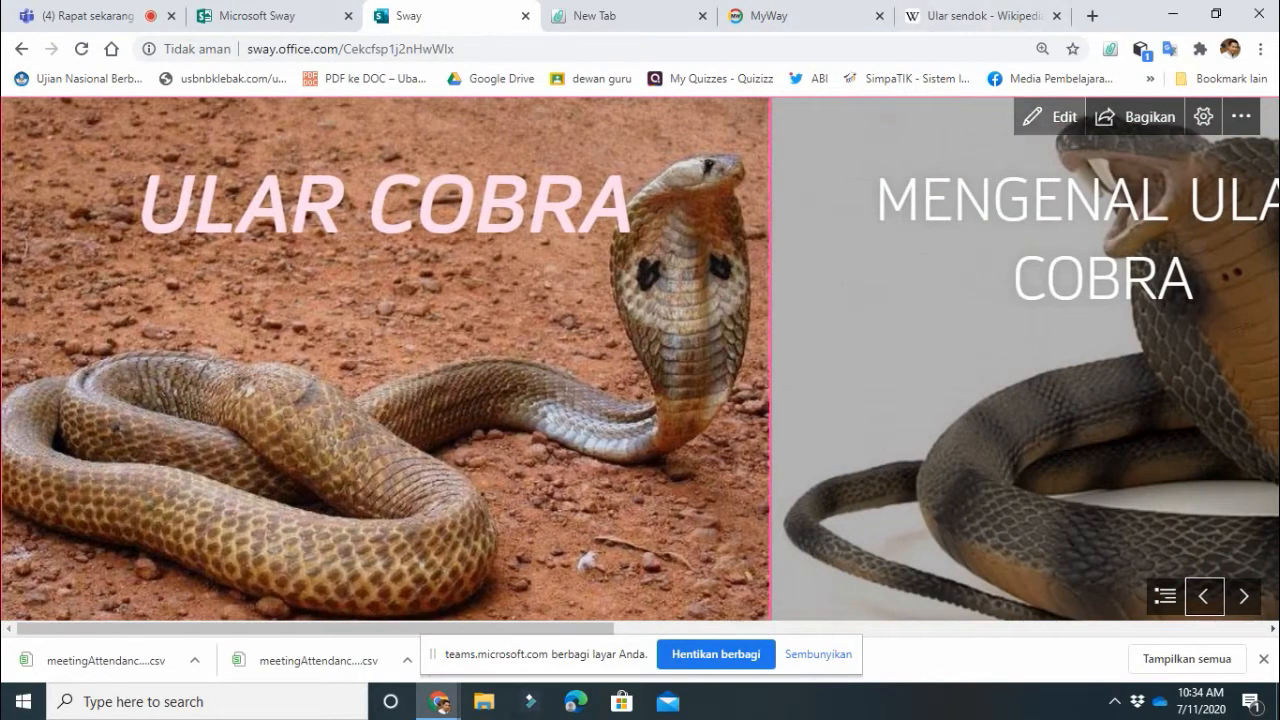
pyautogui.click(1049, 116)
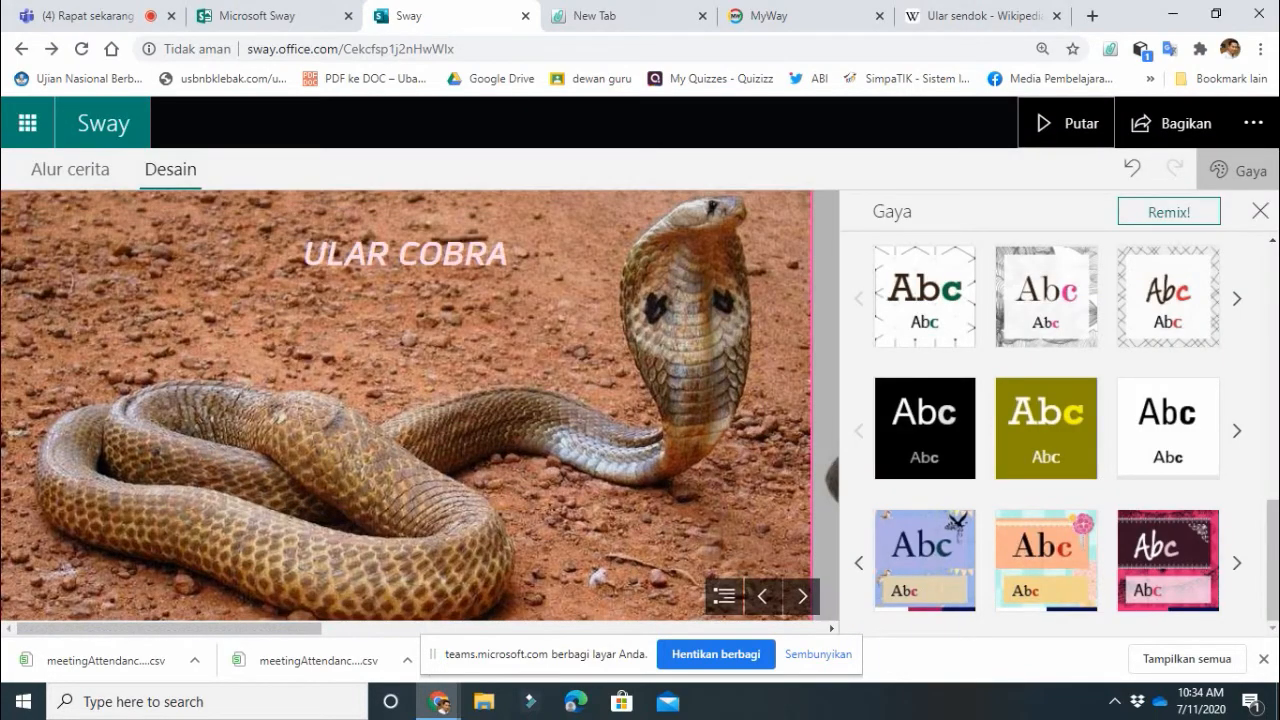
# Step: Insert an image card below the cobra text card in the storyline (Alur cerita)
pyautogui.click(70, 169)
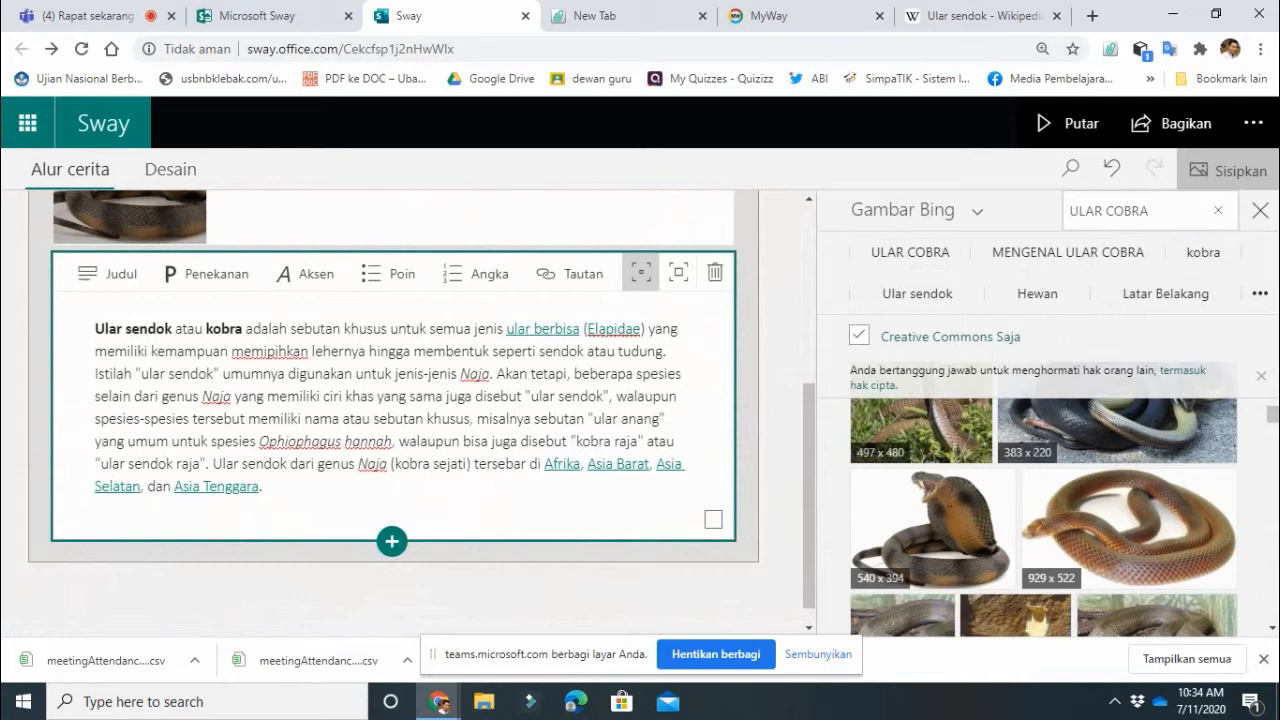
pyautogui.click(392, 541)
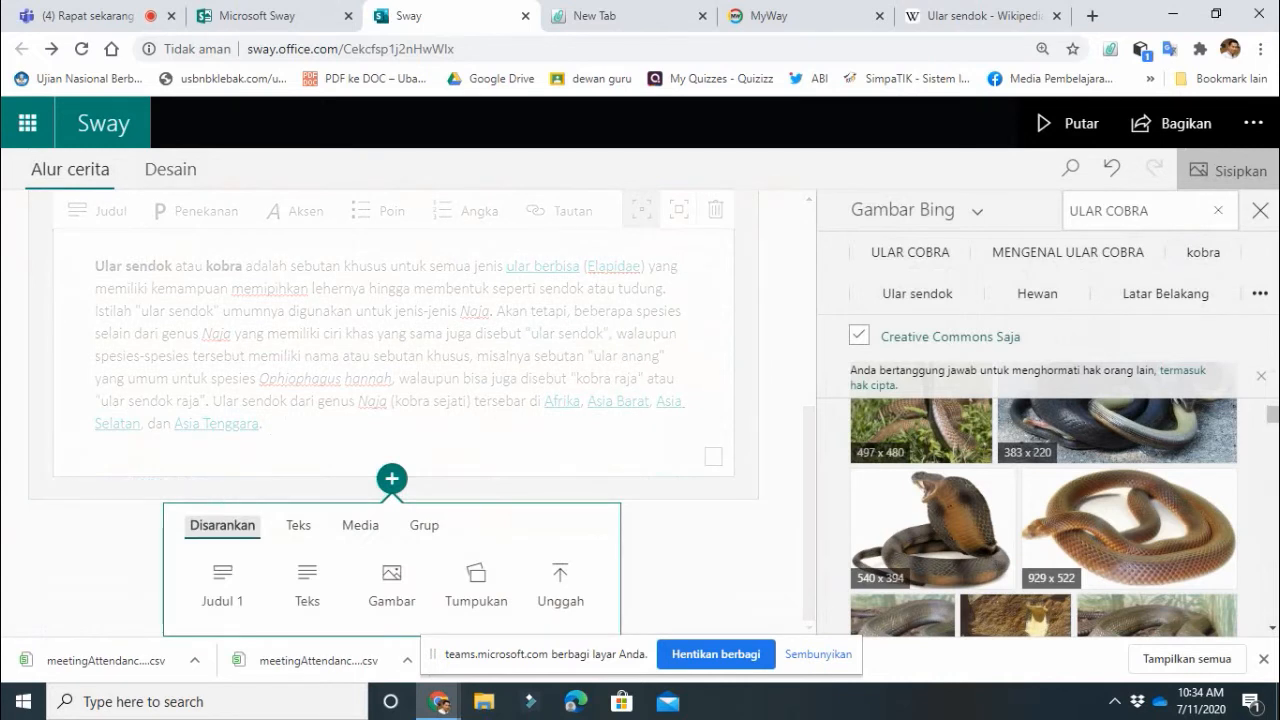
pyautogui.click(360, 525)
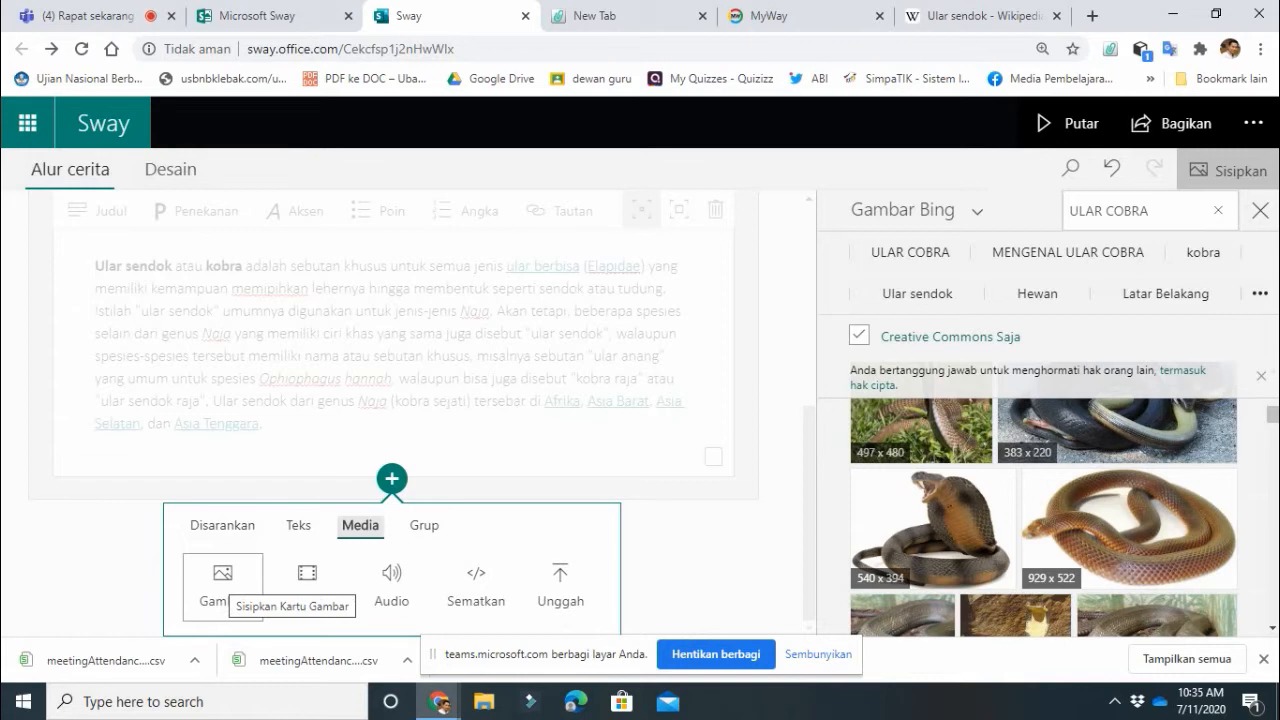
pyautogui.click(222, 580)
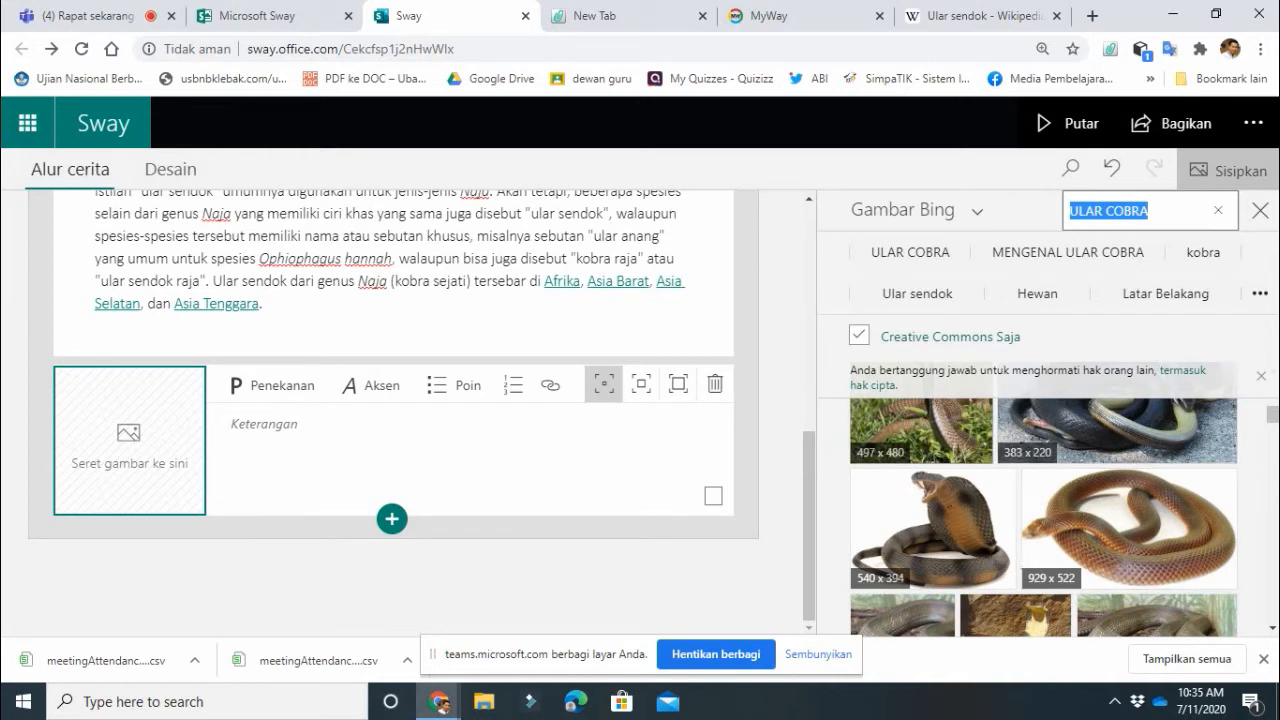
# Step: Add eleven snake pictures from the Bing results for ULAR COBRA, from the 497 x 480 photo through the 1024 x 683 one
pyautogui.click(921, 432)
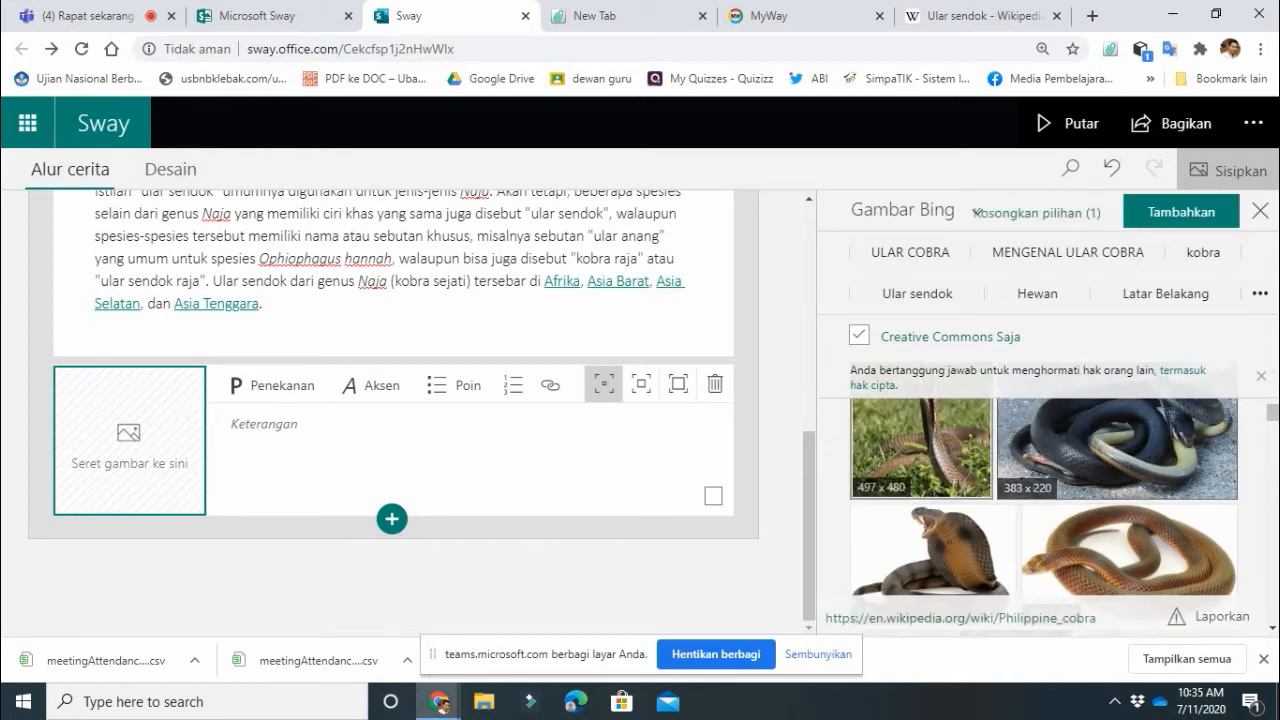
pyautogui.click(1117, 449)
pyautogui.click(933, 550)
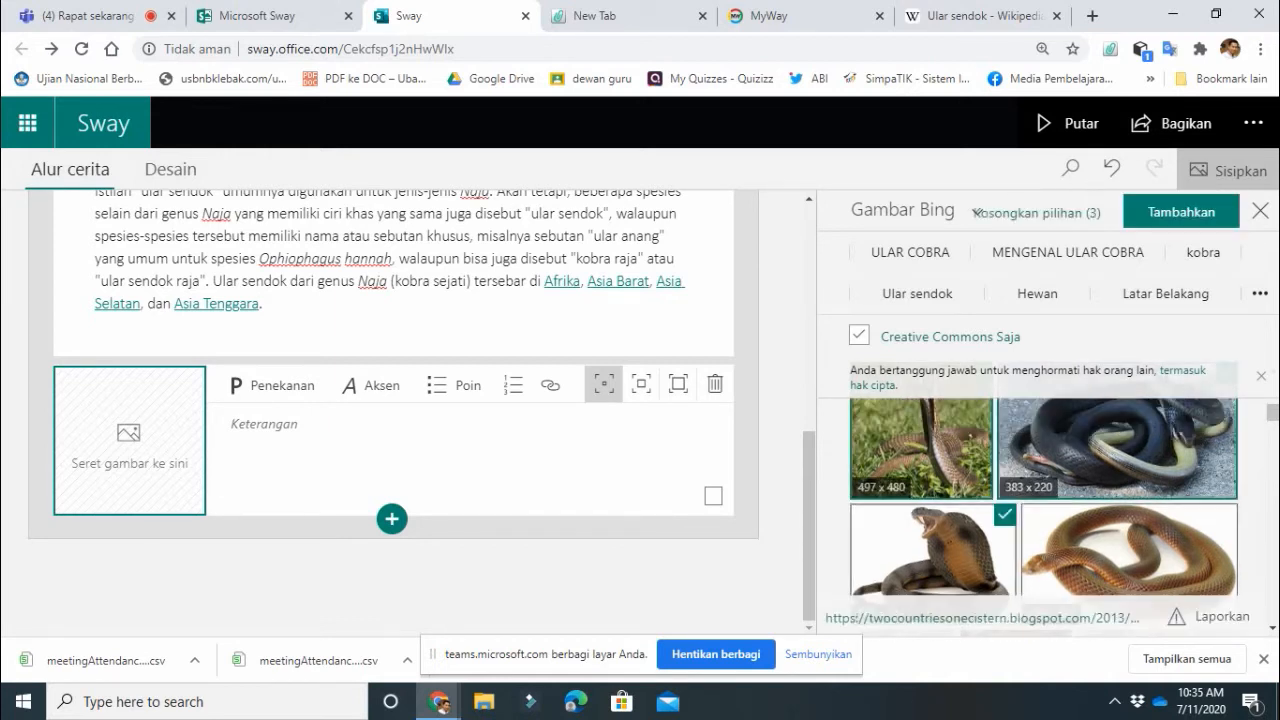
pyautogui.click(1129, 551)
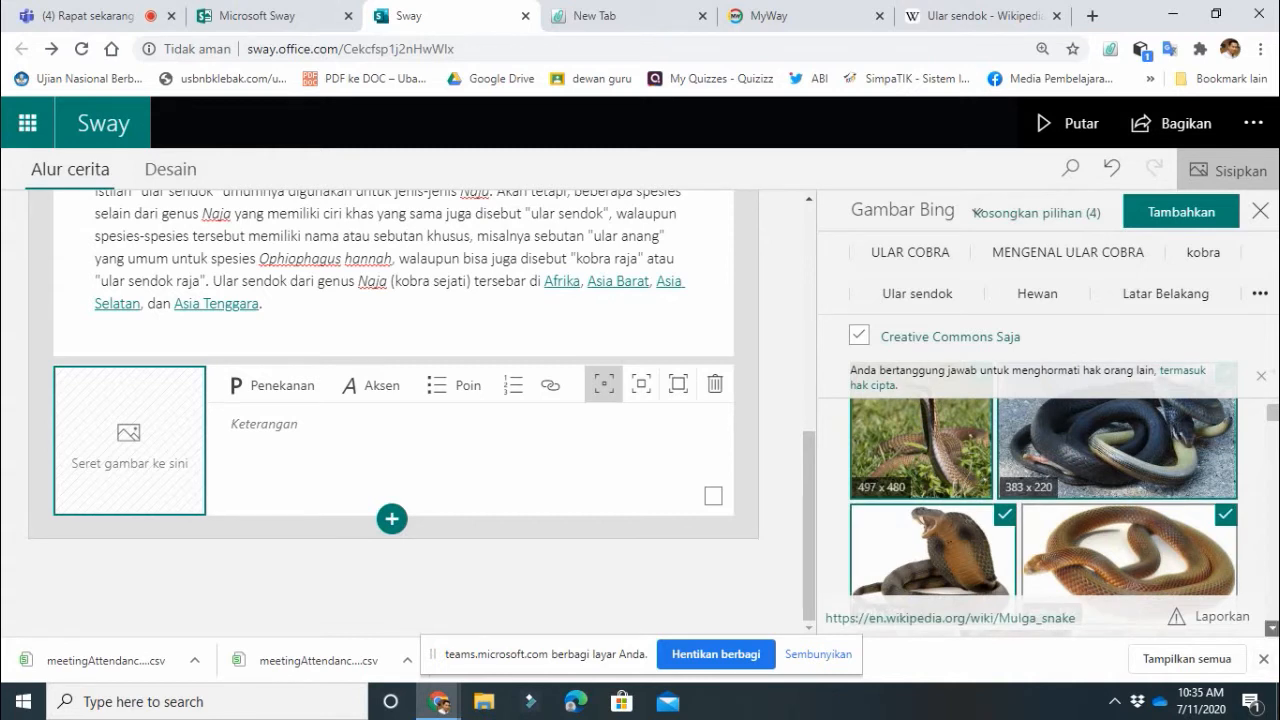
pyautogui.scroll(-2, 1272, 628)
pyautogui.click(1272, 628)
pyautogui.click(904, 452)
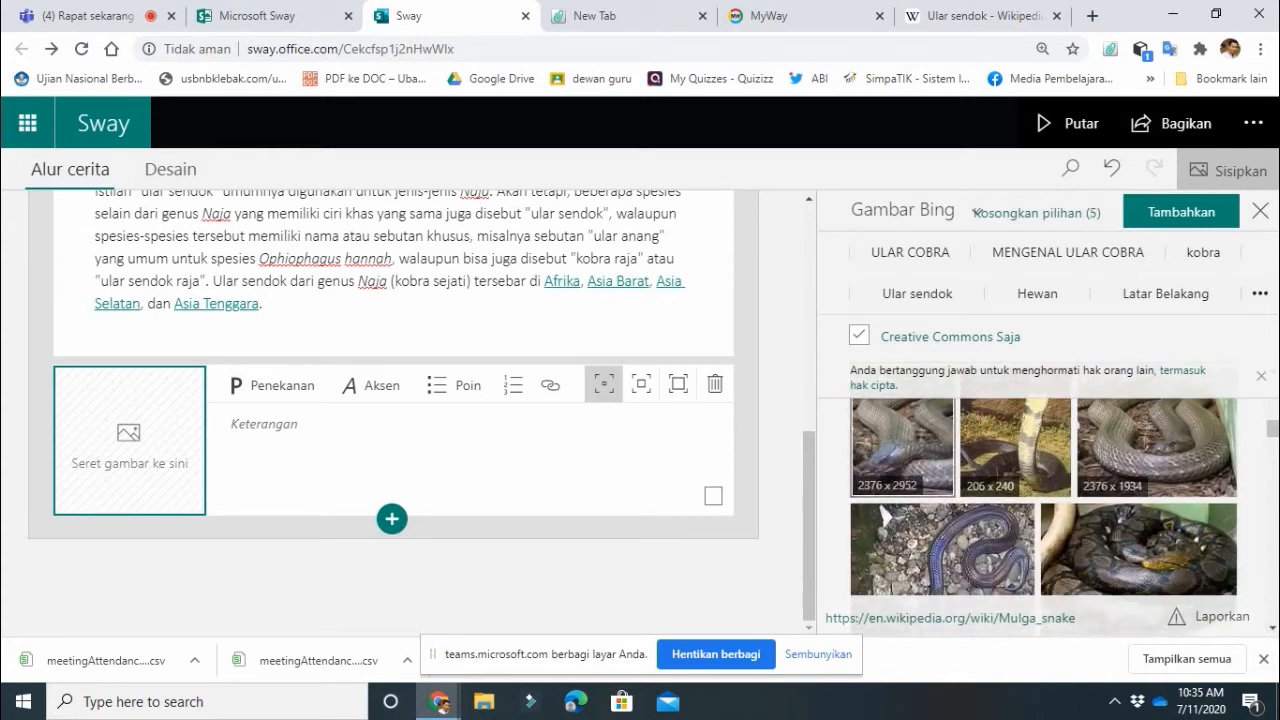
pyautogui.click(1016, 450)
pyautogui.click(1156, 450)
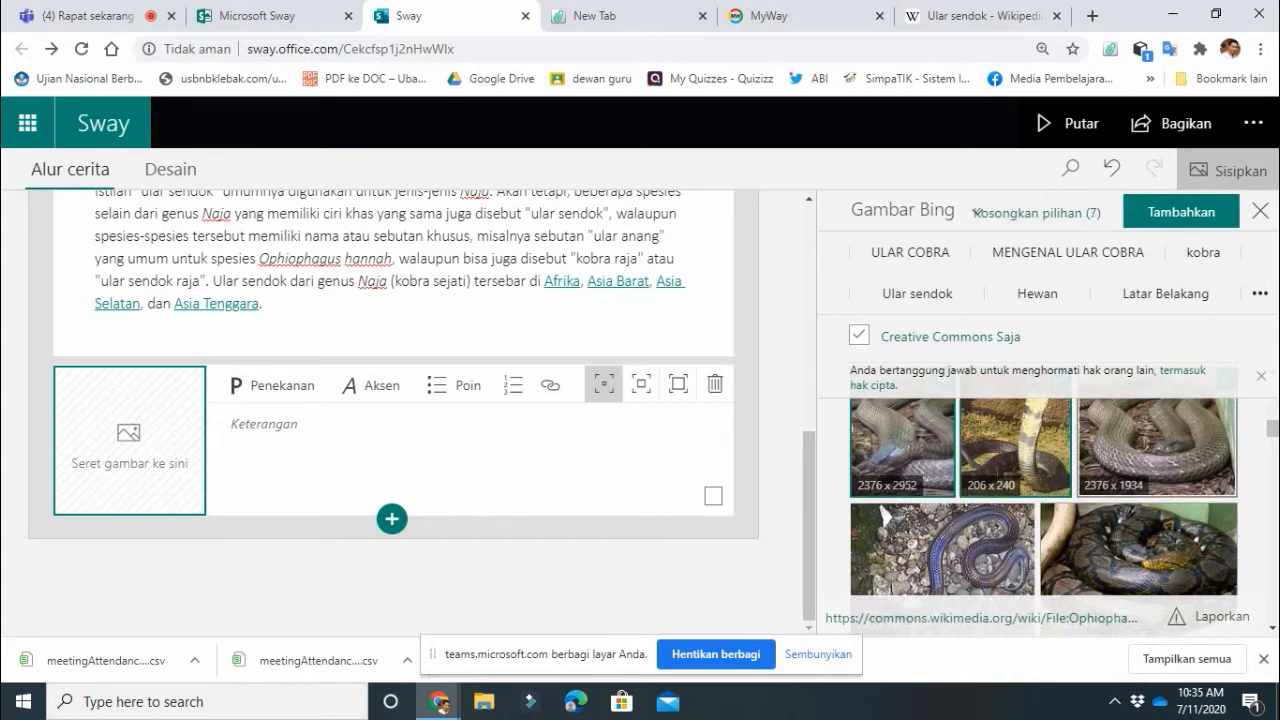
pyautogui.click(1138, 550)
pyautogui.click(943, 550)
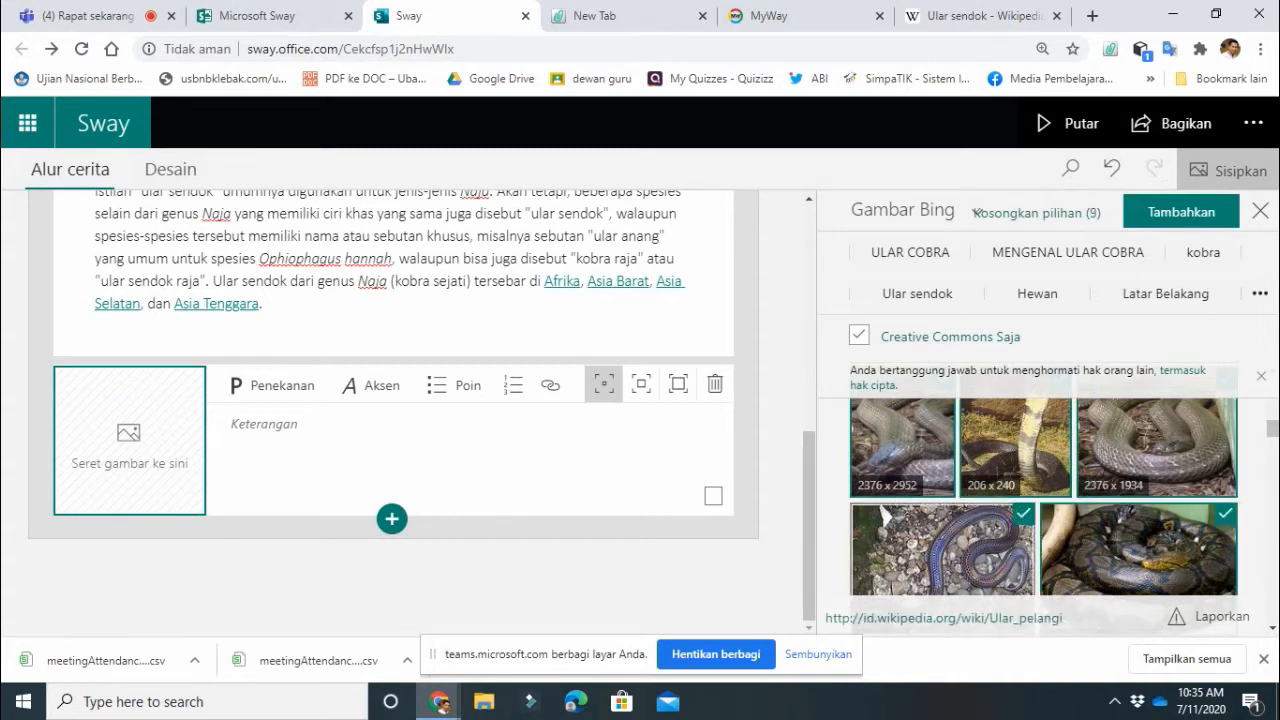
pyautogui.click(1272, 628)
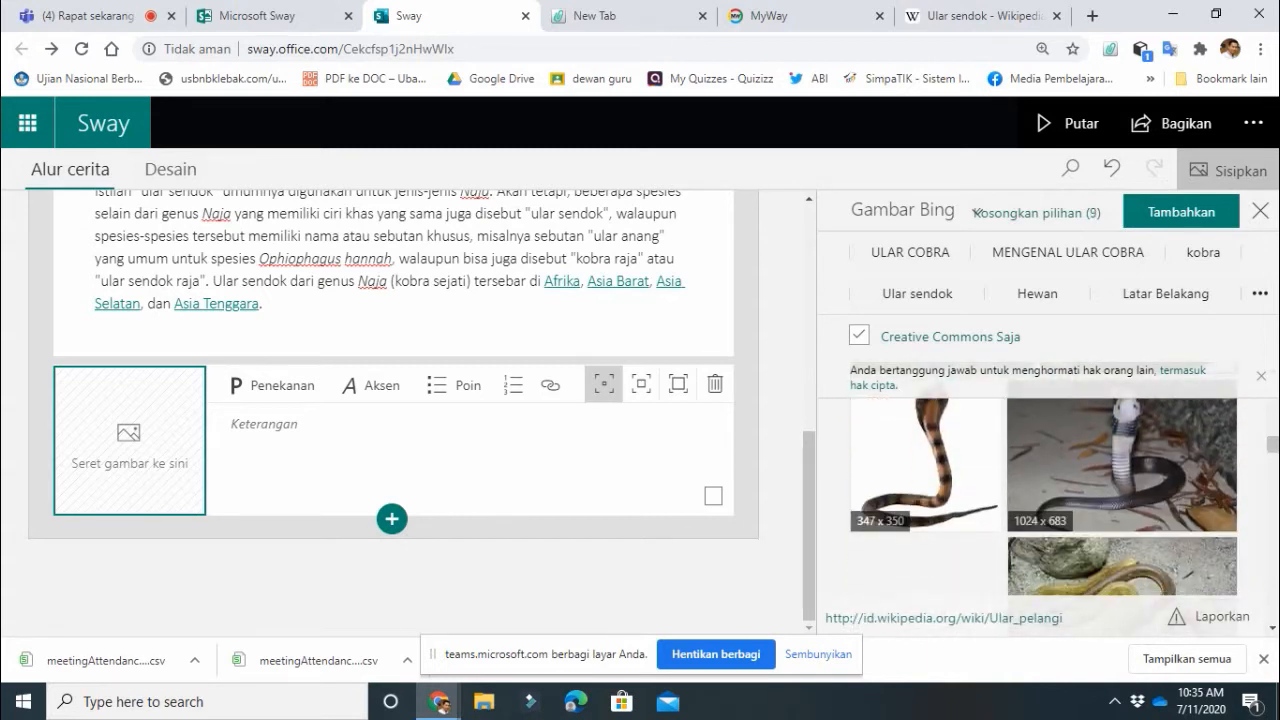
pyautogui.click(926, 465)
pyautogui.click(1122, 465)
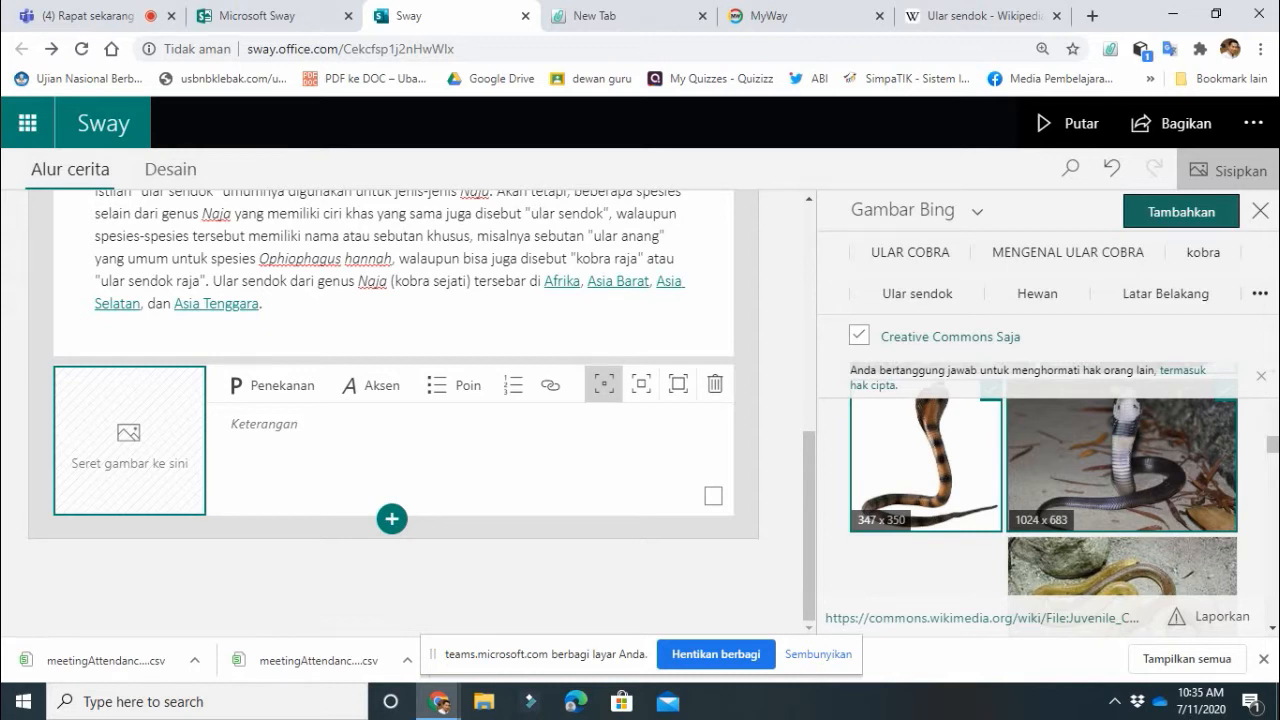
pyautogui.click(1181, 212)
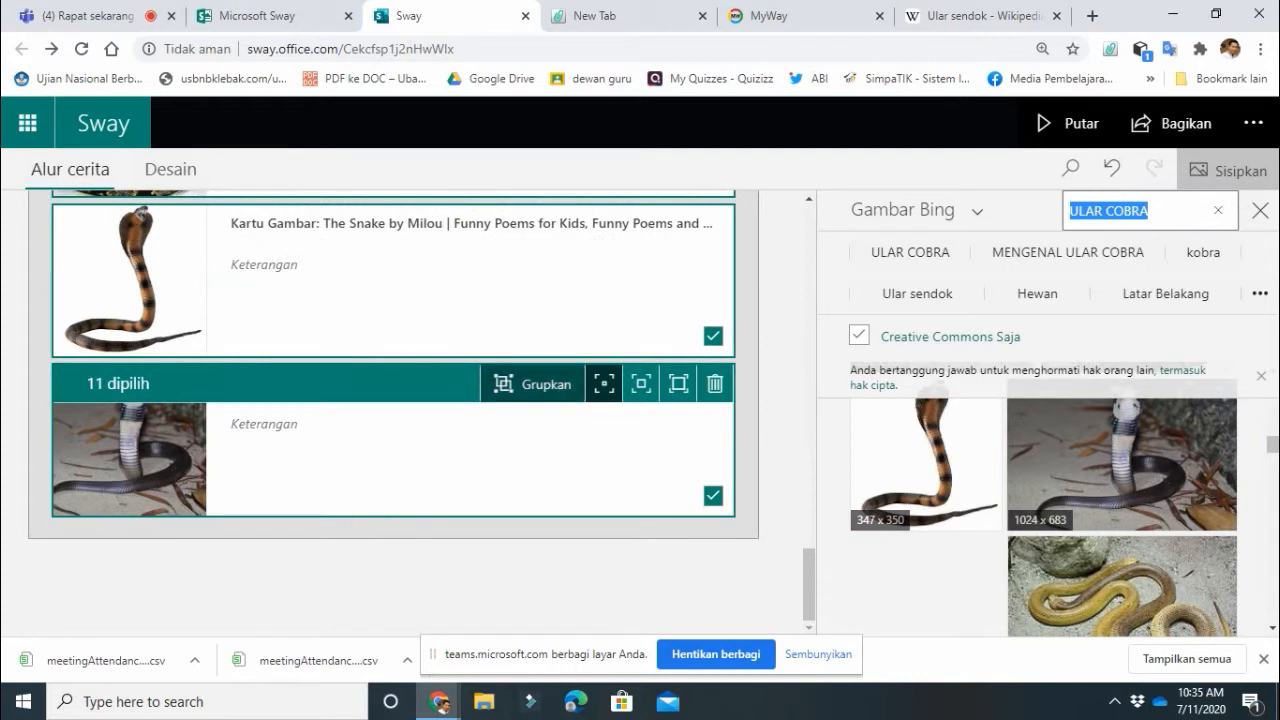
# Step: Group the eleven added image cards and set the group type to Tumpukan
pyautogui.click(533, 384)
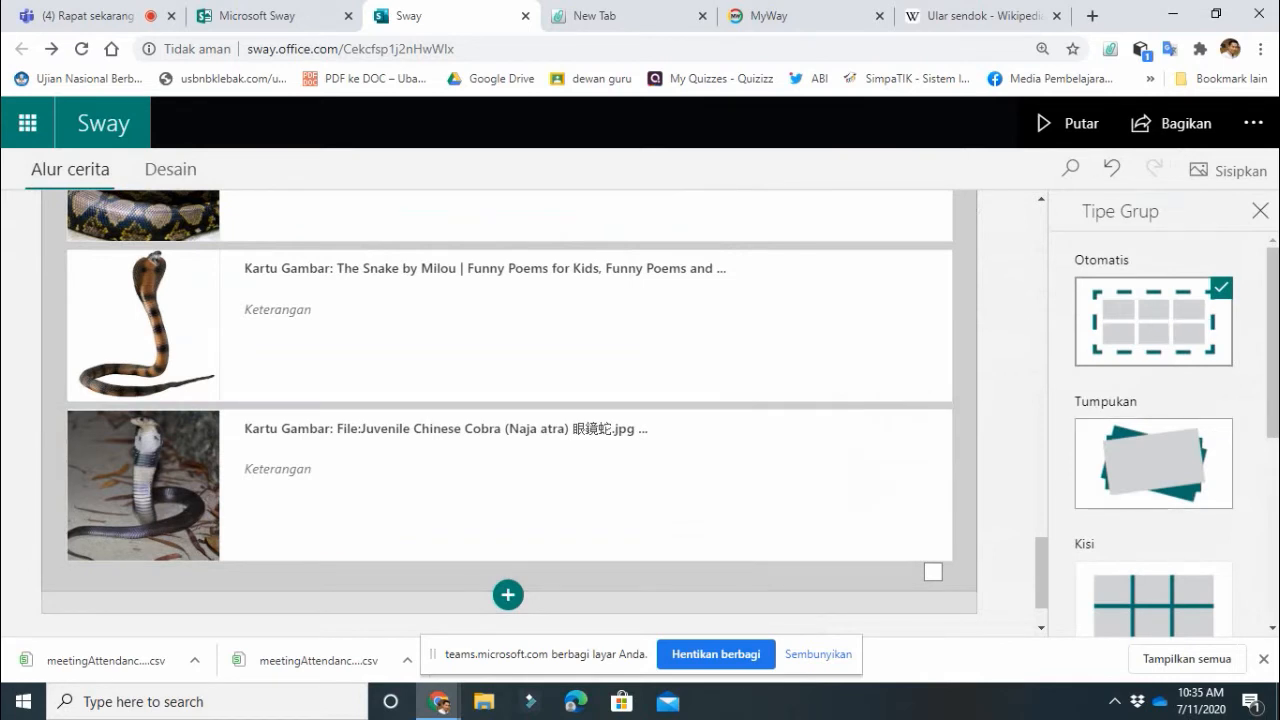
pyautogui.scroll(-2, 1155, 430)
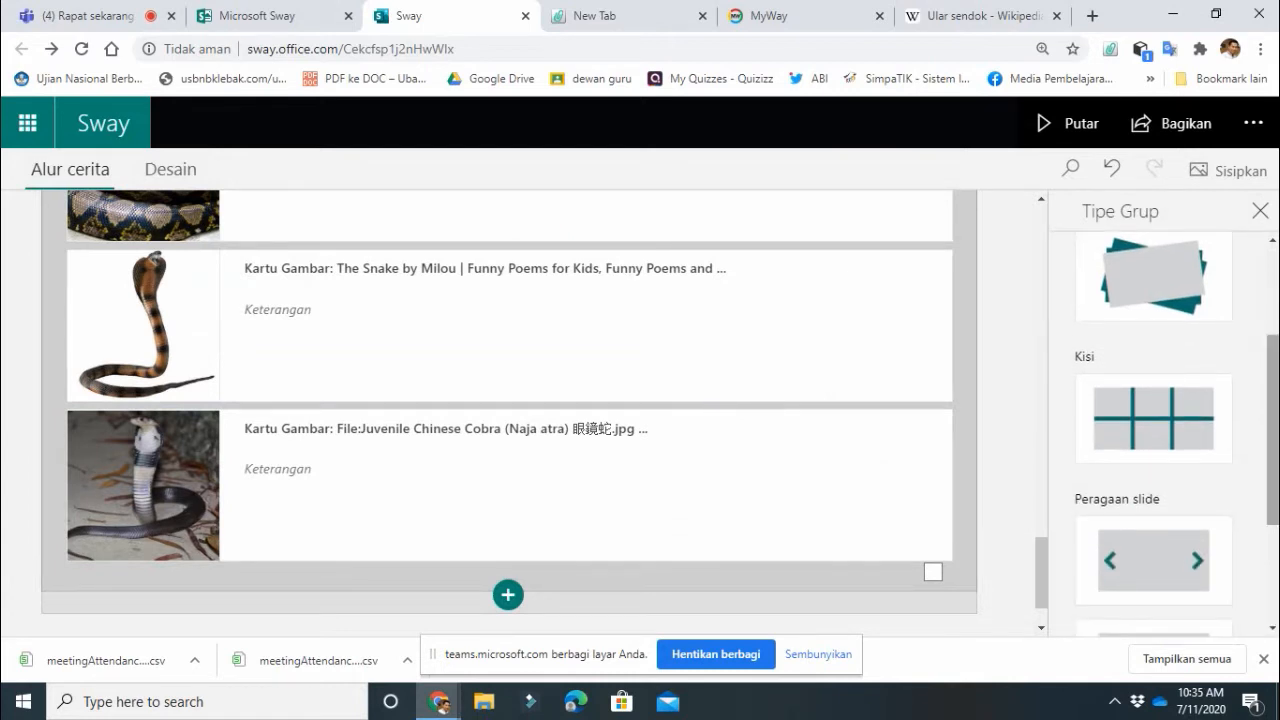
pyautogui.scroll(1, 1155, 430)
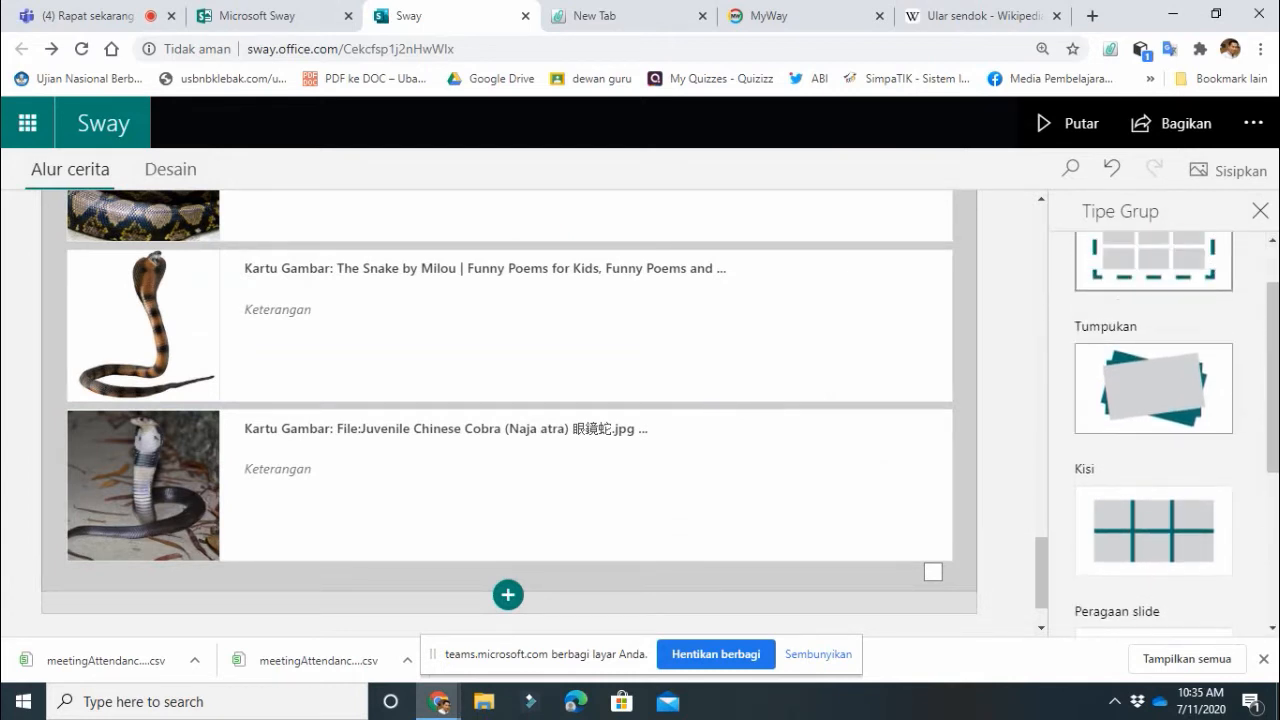
pyautogui.click(1182, 395)
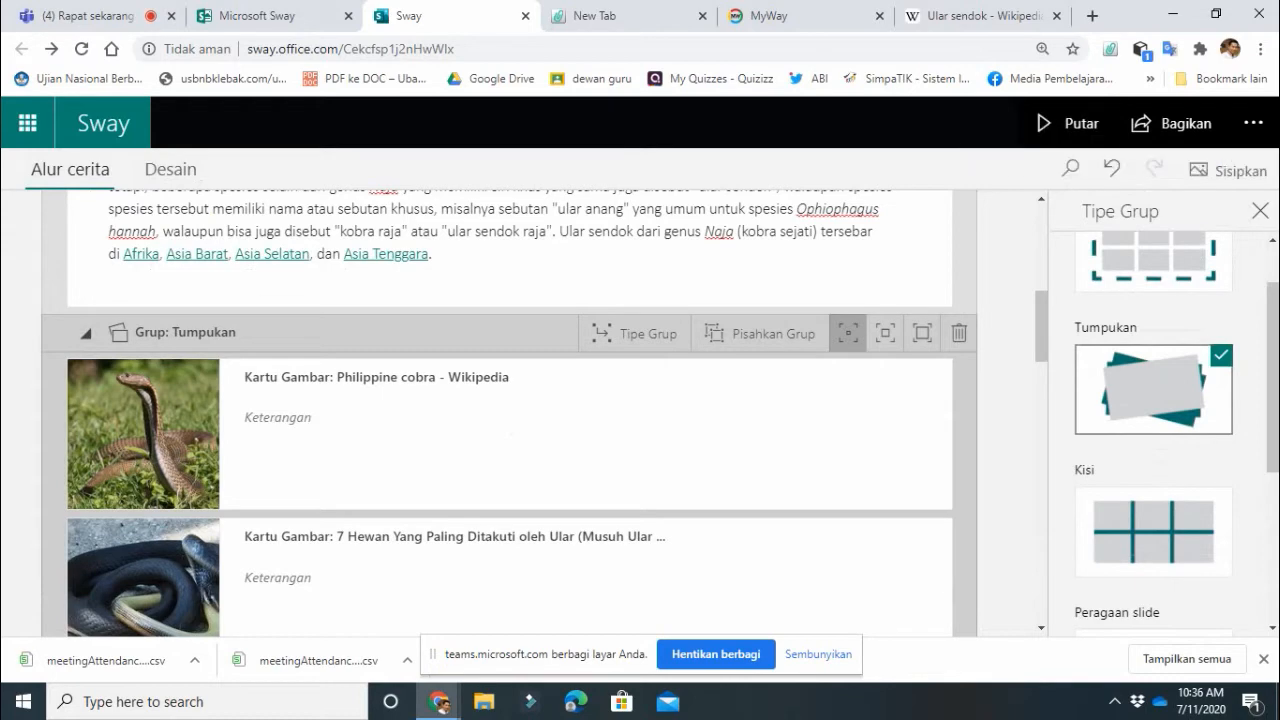
# Step: Preview the Sway through to the picture stack after the cobra text, and return to editing
pyautogui.click(1068, 123)
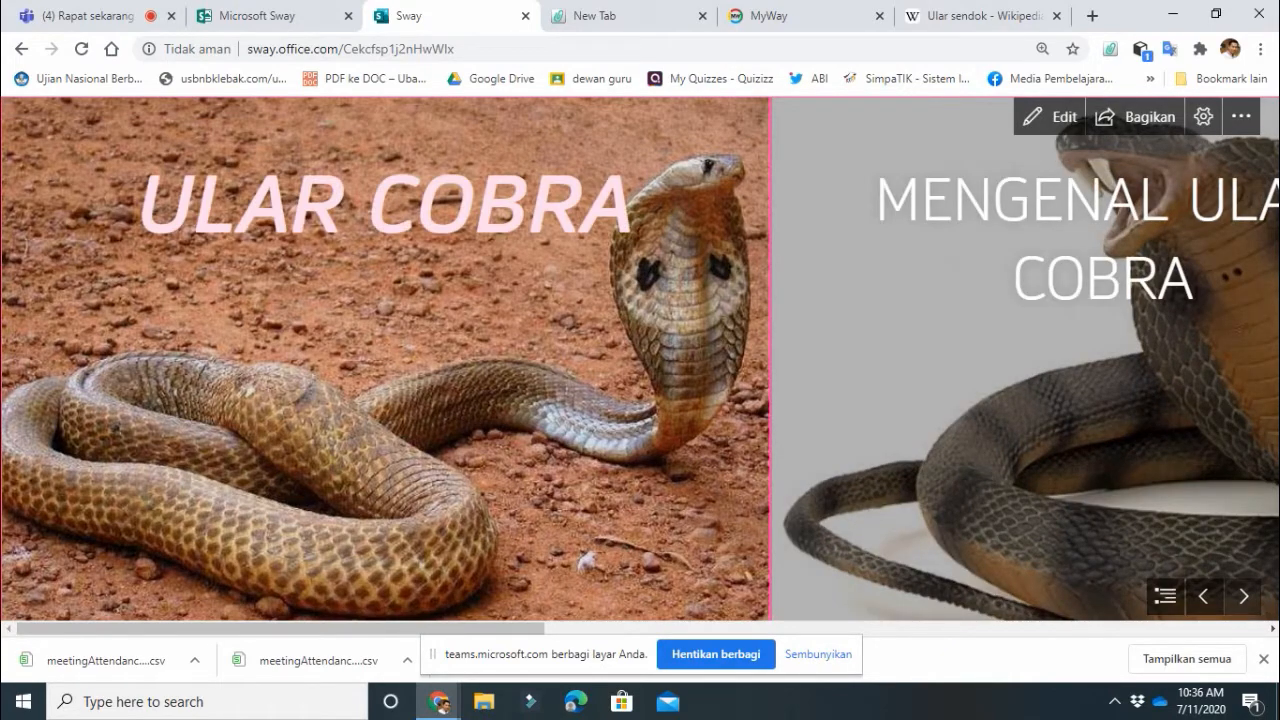
pyautogui.click(1243, 597)
pyautogui.click(1243, 597)
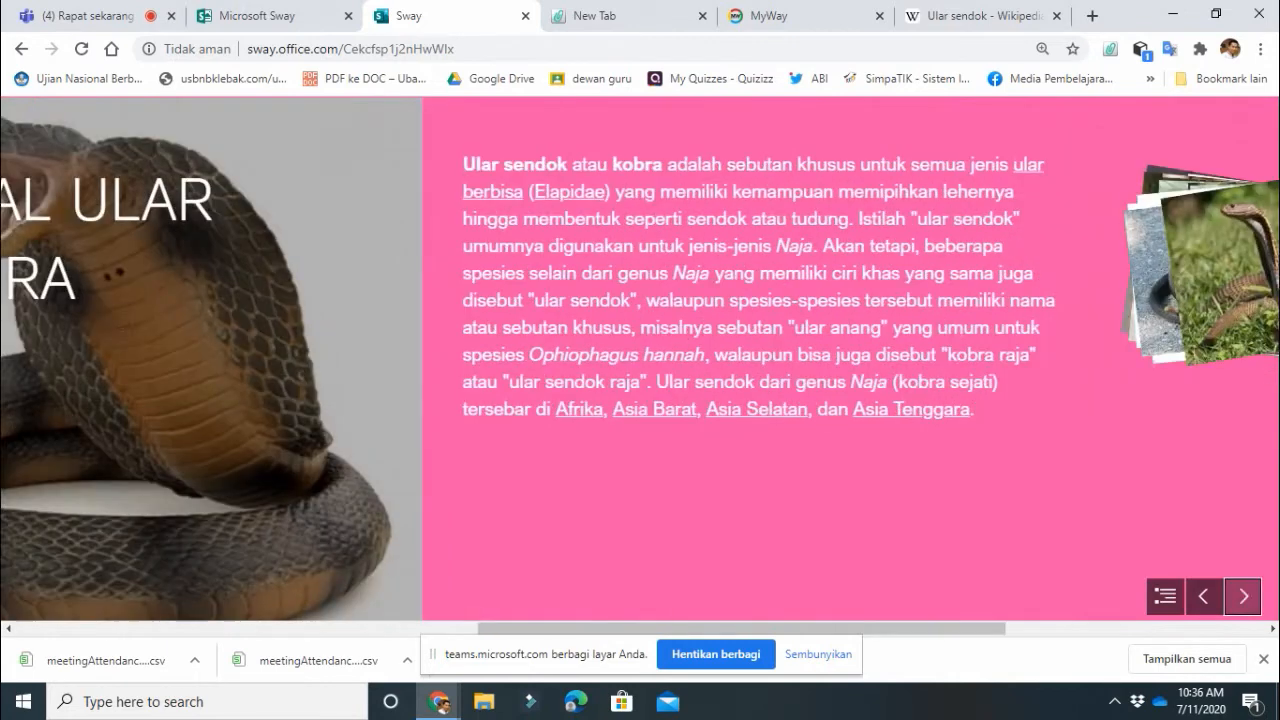
pyautogui.click(1243, 597)
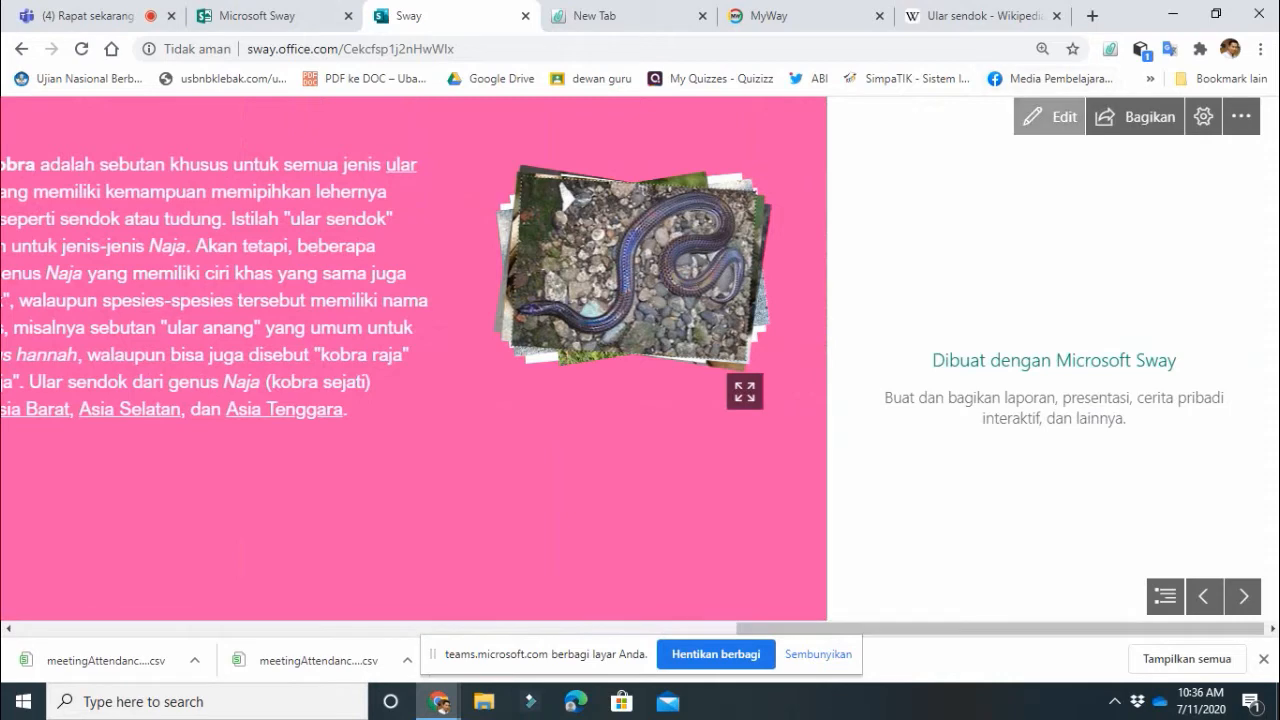
pyautogui.click(1050, 117)
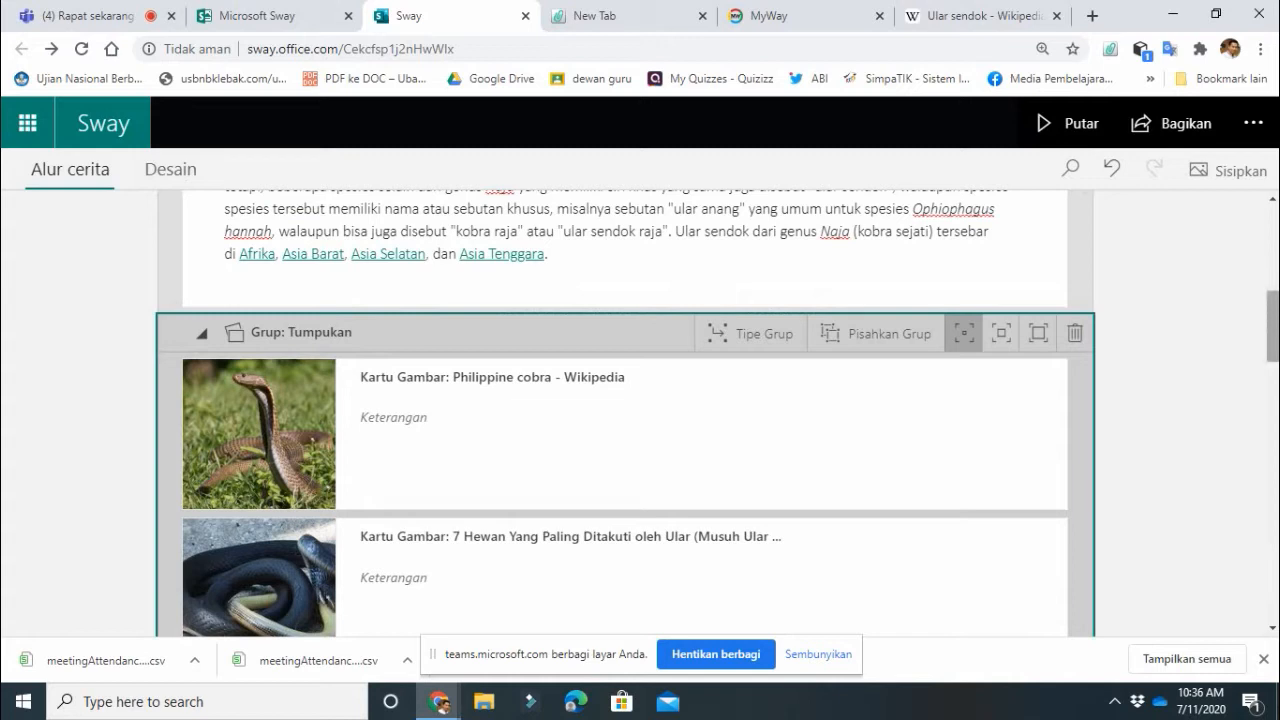
# Step: Insert a video card between the cobra text card and the Tumpukan picture group in the storyline
pyautogui.moveTo(1273, 326); pyautogui.dragTo(1273, 299)
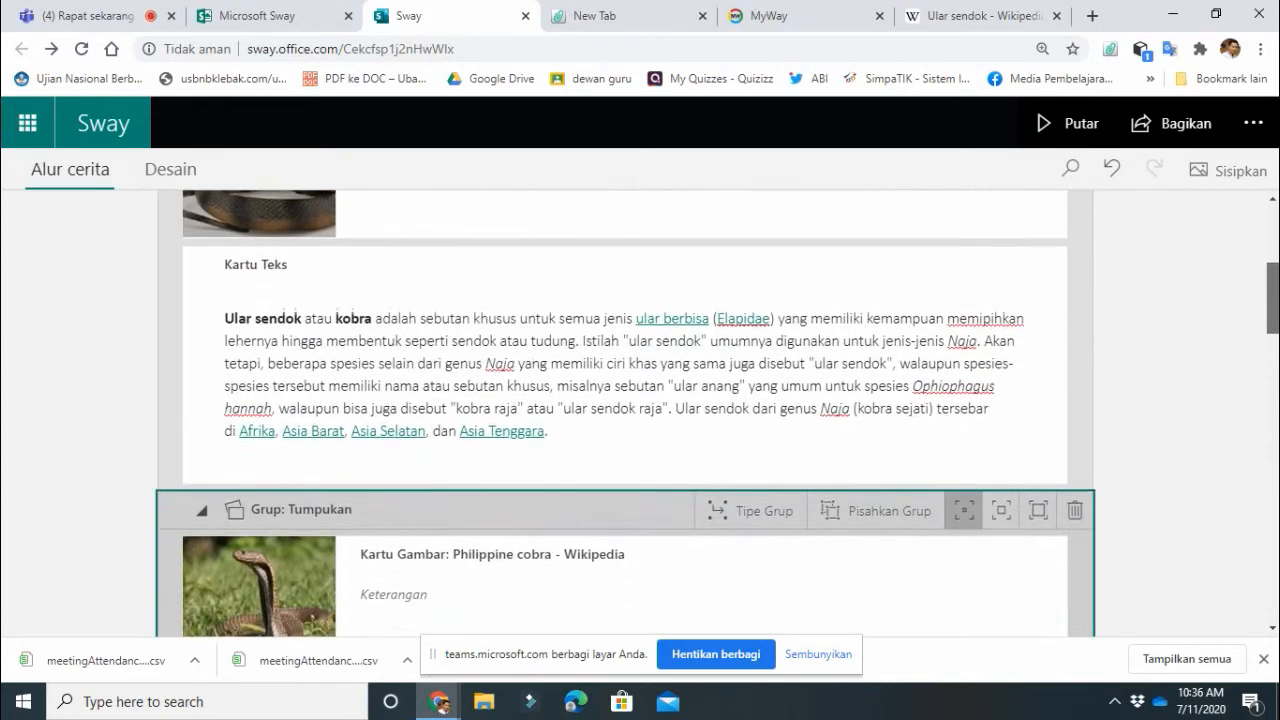
pyautogui.click(694, 336)
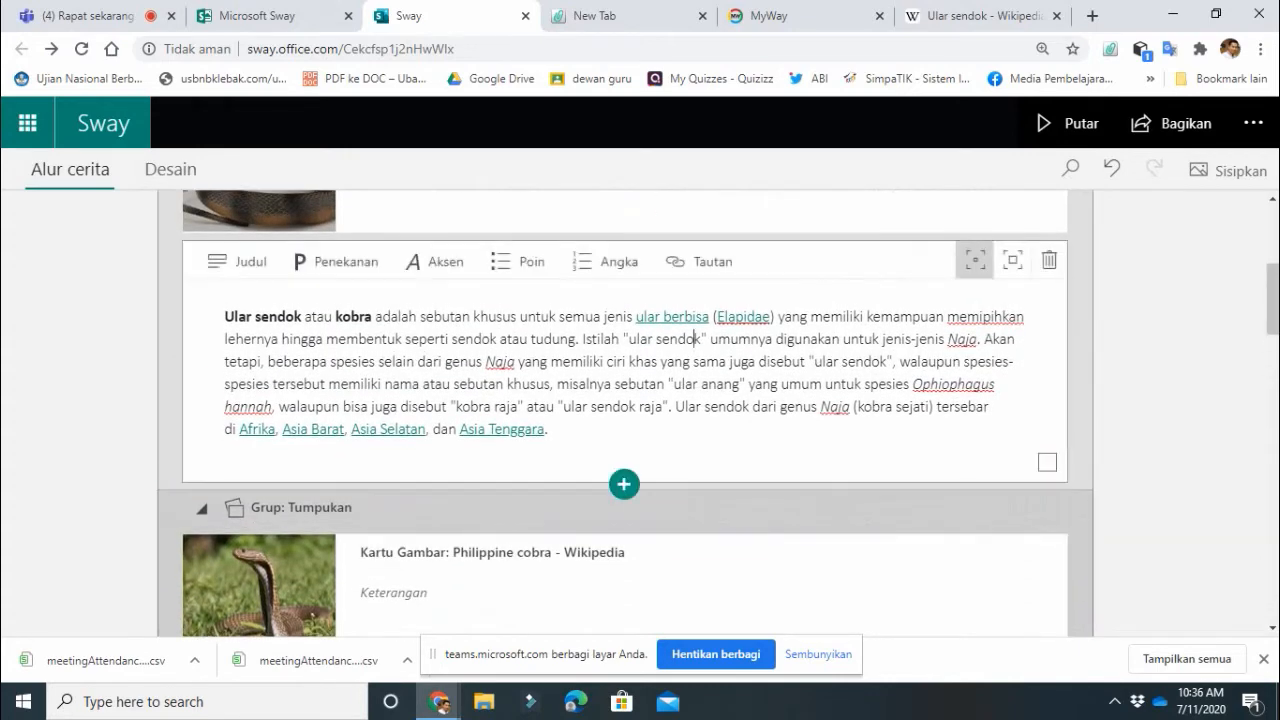
pyautogui.click(623, 484)
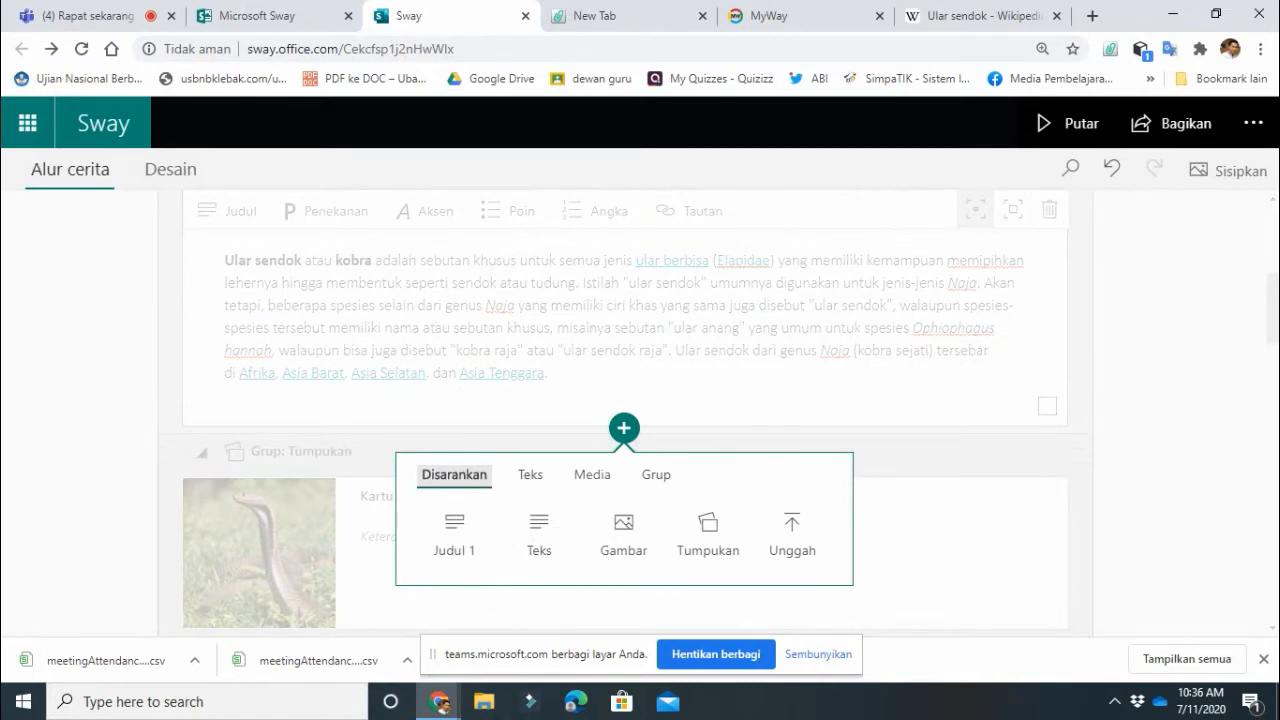
pyautogui.click(592, 475)
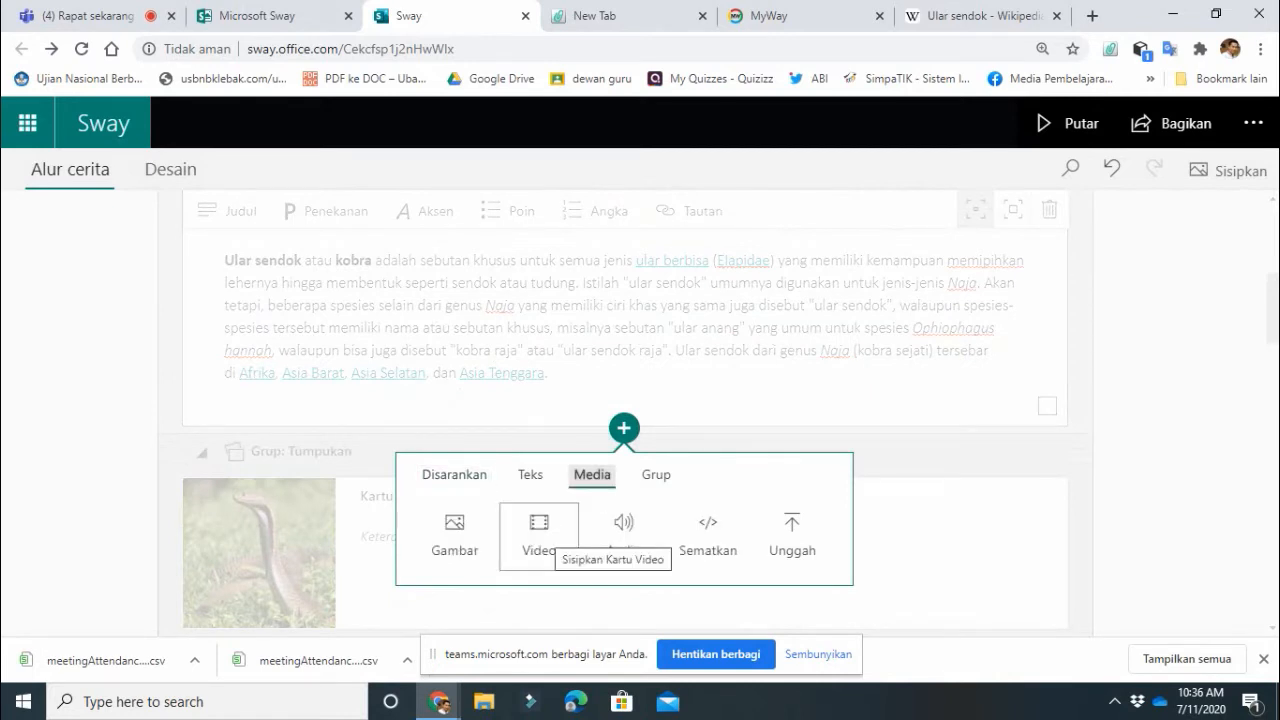
pyautogui.click(539, 530)
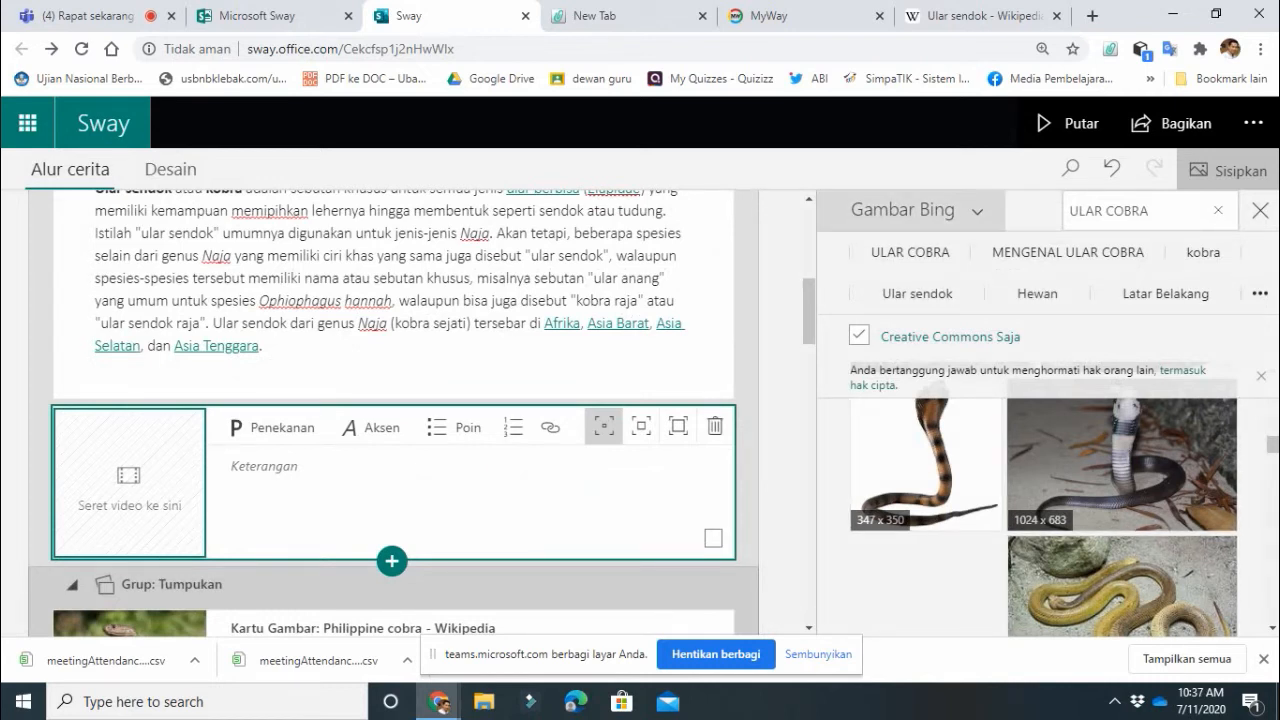
# Step: Fill the video card with the 10:05 YouTube video SILUMAN ULAR COBRA PUTIH SI PENJAGA PANJI PETUALANG from the ULAR COBRA results
pyautogui.click(915, 210)
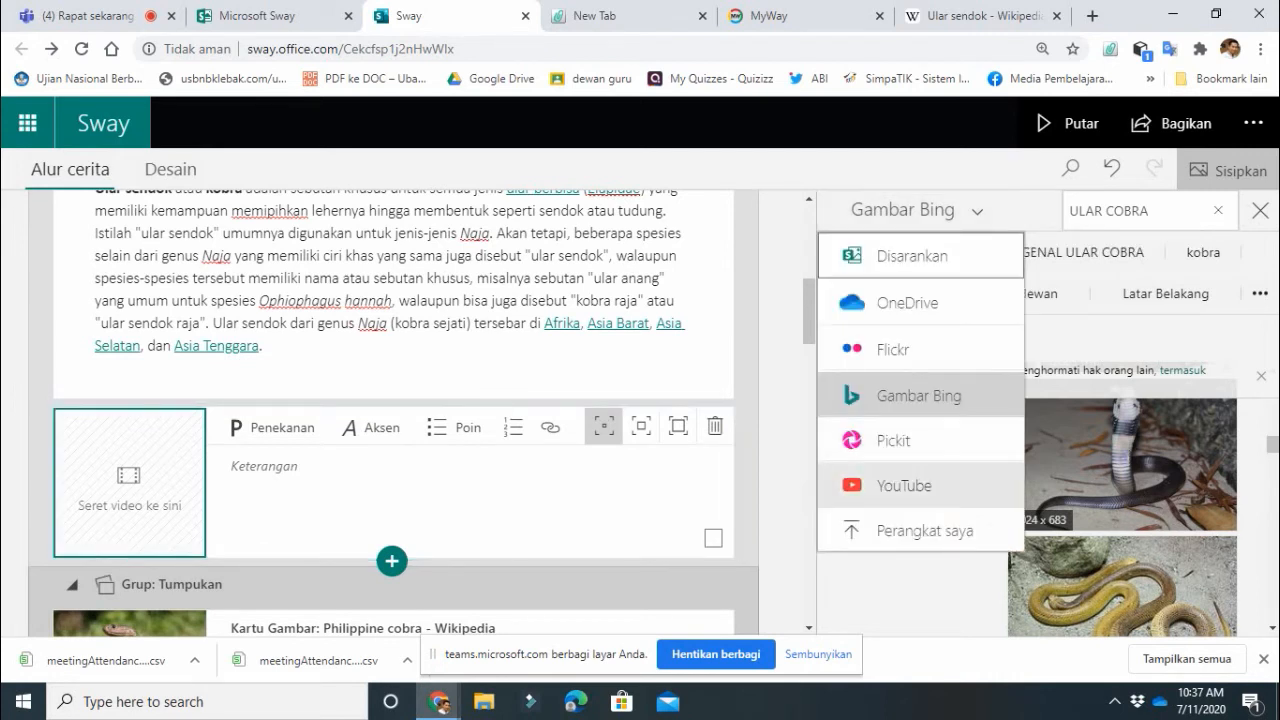
pyautogui.click(904, 485)
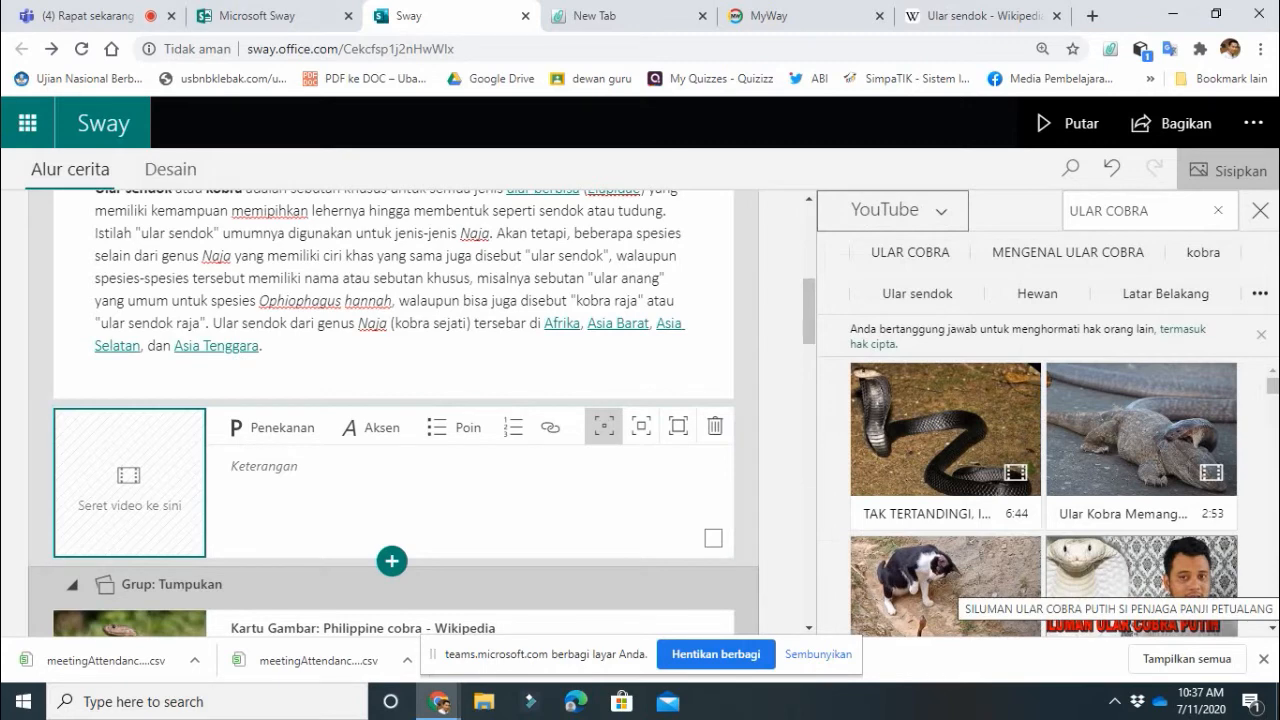
pyautogui.click(1140, 588)
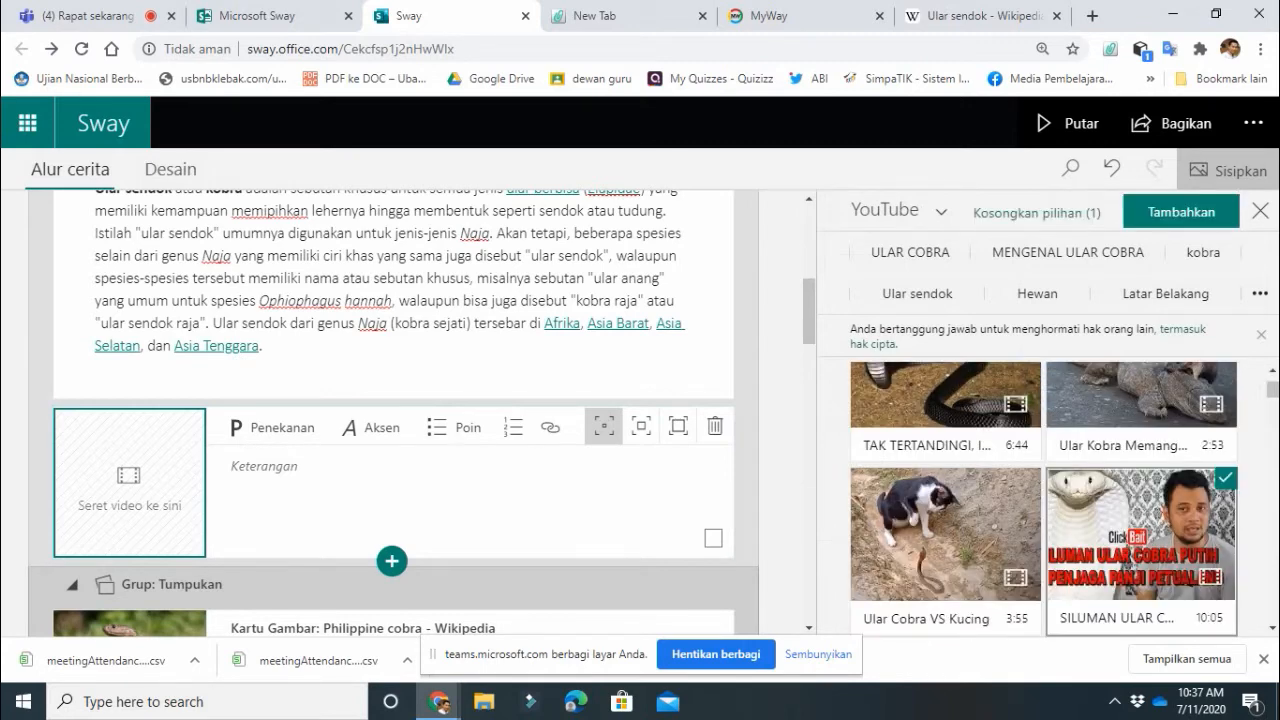
pyautogui.moveTo(1140, 540); pyautogui.dragTo(156, 470)
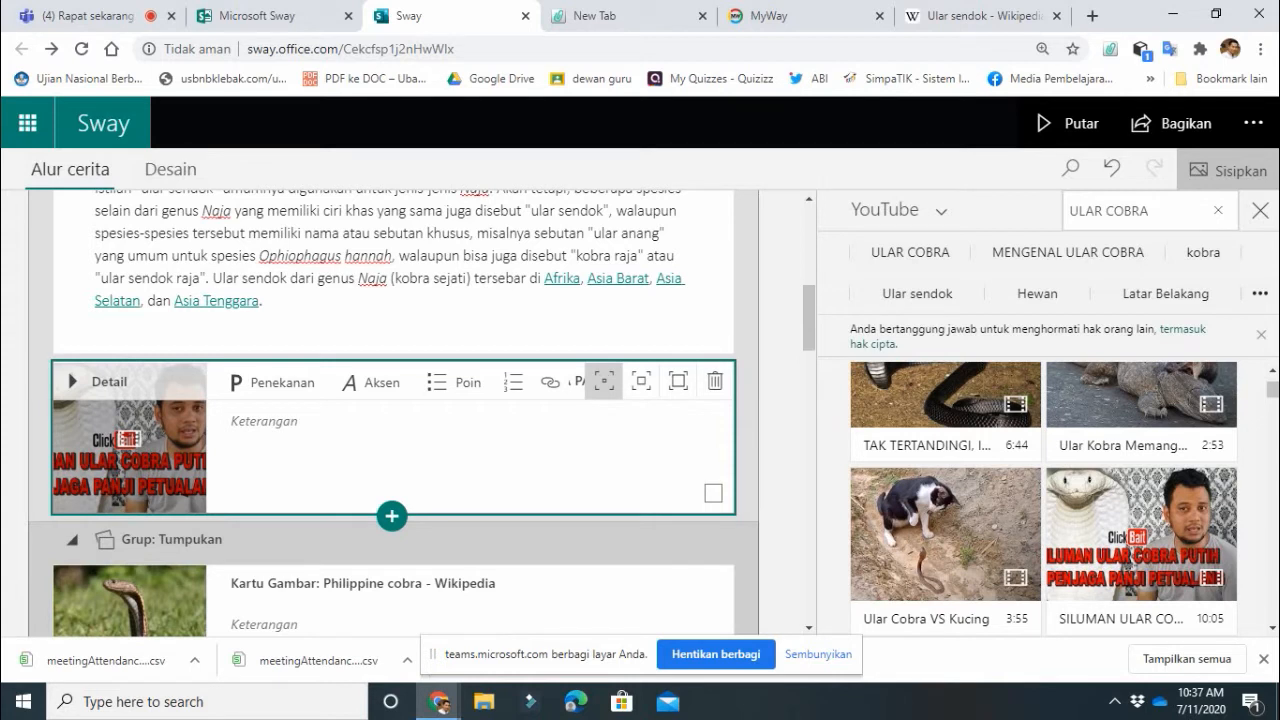
# Step: Caption the video card "VIDEO PANJI PETUALANG"
pyautogui.click(264, 422)
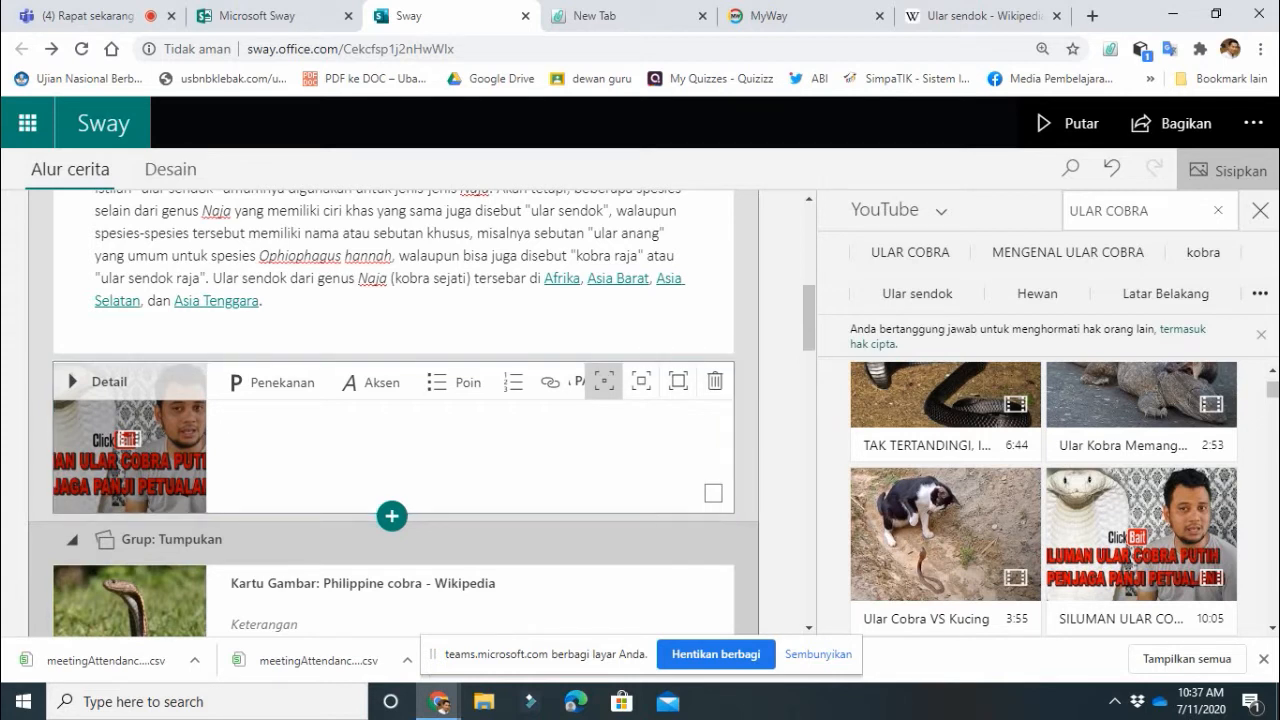
pyautogui.write('Vi')
pyautogui.write('DEO PA')
pyautogui.write('NJI PETA')
pyautogui.write('LANGA')
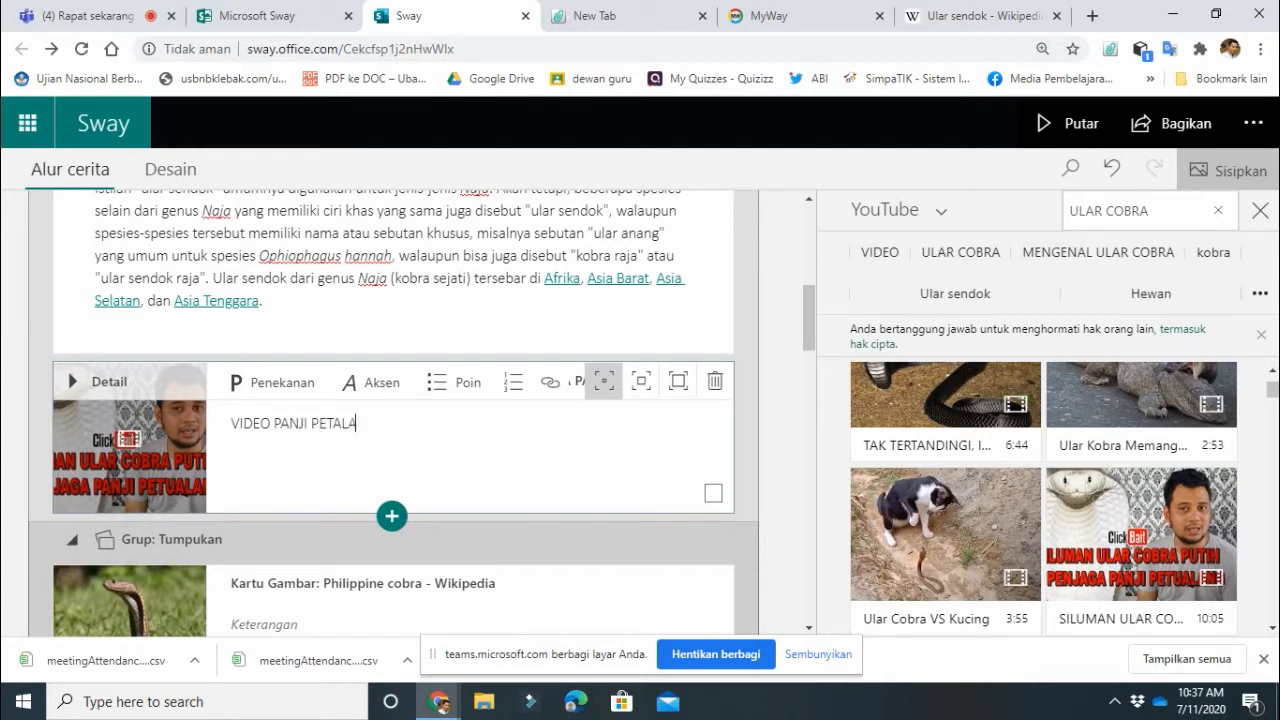
pyautogui.press('BackSpace')
pyautogui.press('BackSpace')
pyautogui.press('BackSpace')
pyautogui.press('BackSpace')
pyautogui.press('BackSpace')
pyautogui.press('BackSpace')
pyautogui.write('UALANG')
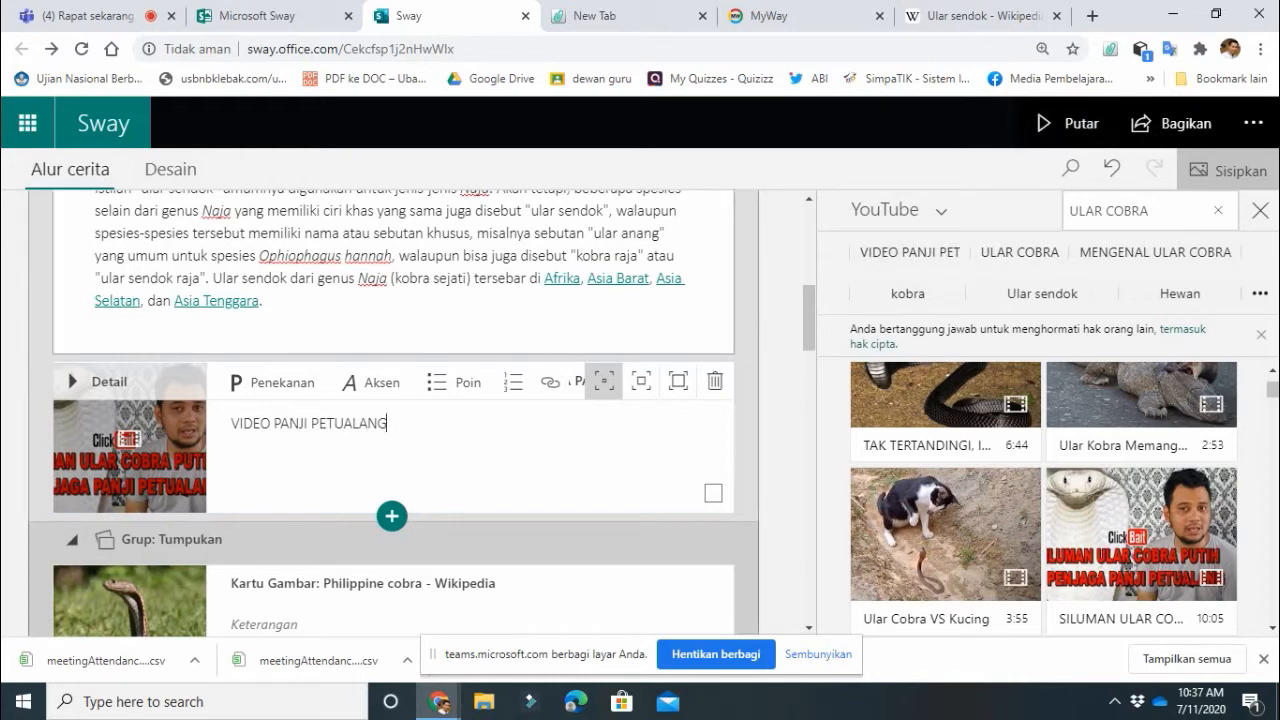
# Step: Try the Vertikal layout on the Sway's design together with the style that has a dark red title banner
pyautogui.click(170, 169)
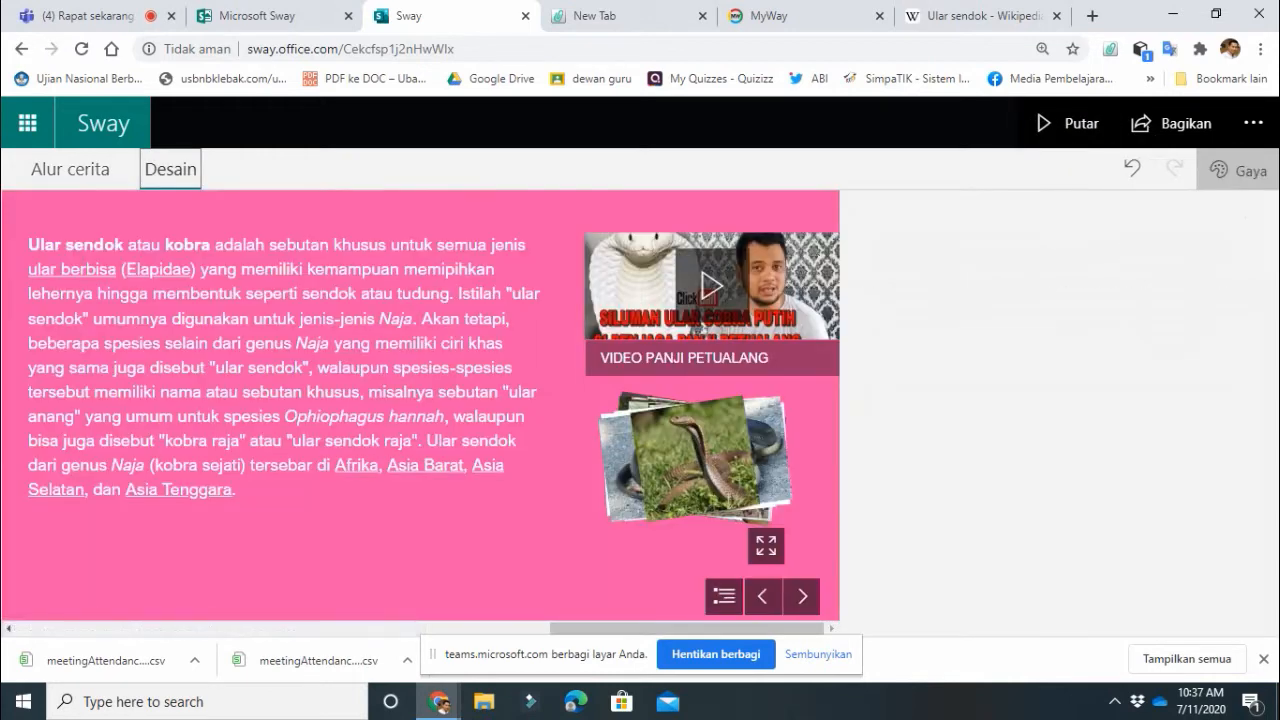
pyautogui.scroll(5, 1046, 430)
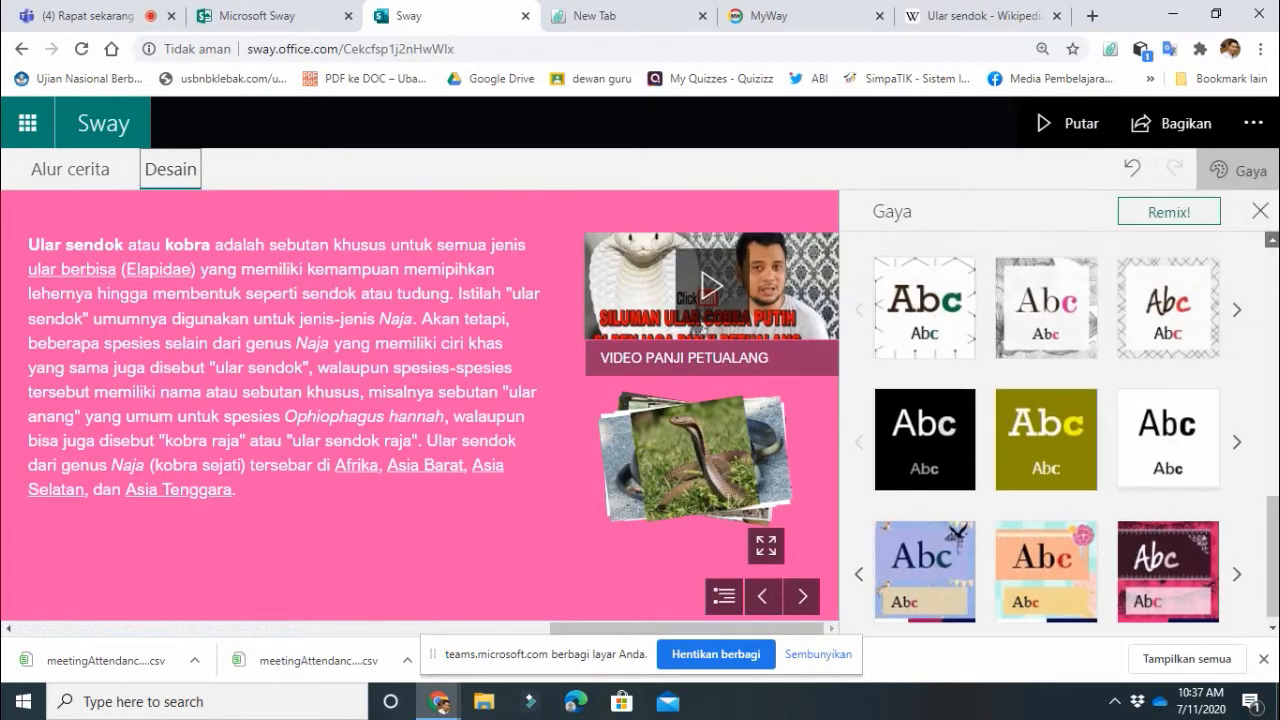
pyautogui.scroll(5, 1046, 430)
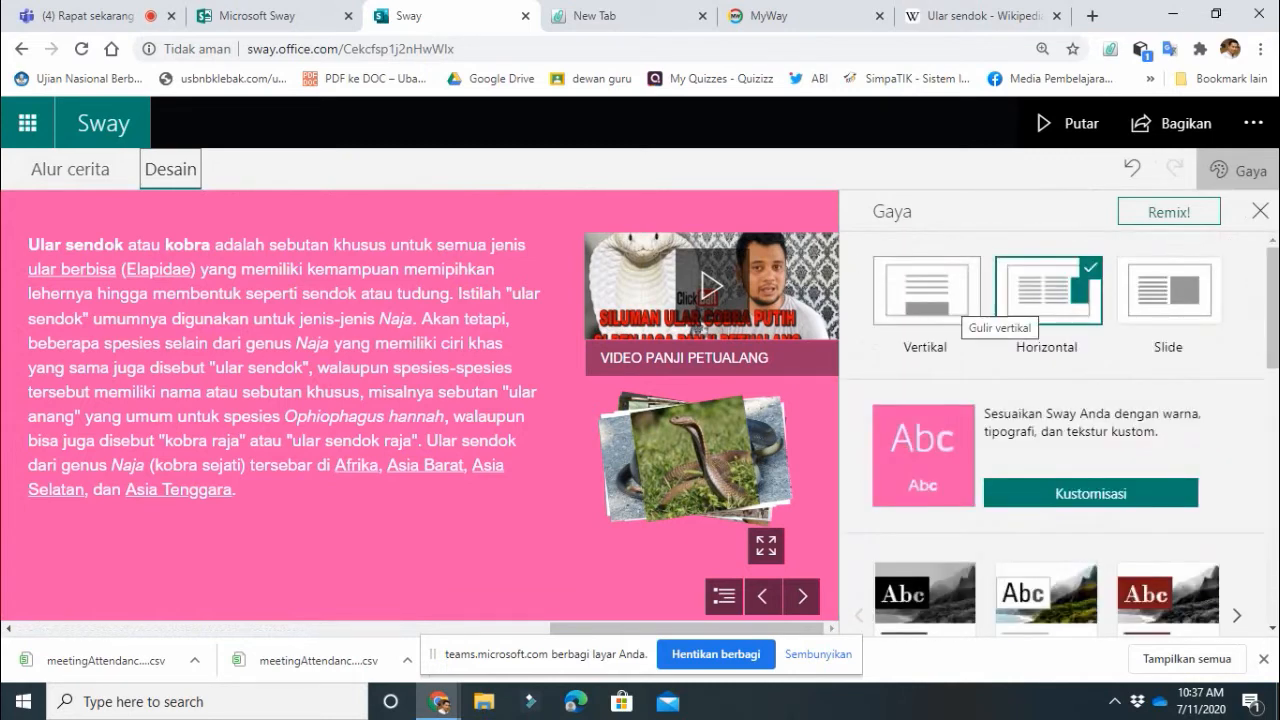
pyautogui.click(945, 300)
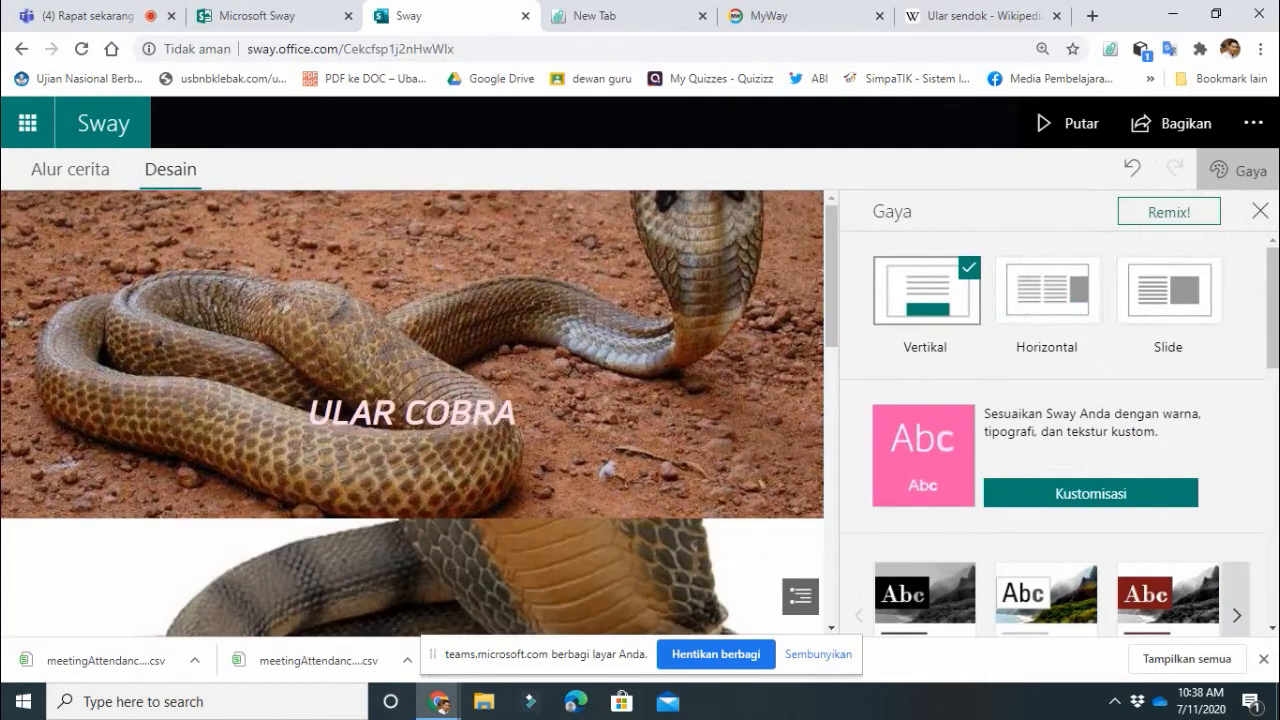
pyautogui.click(1168, 598)
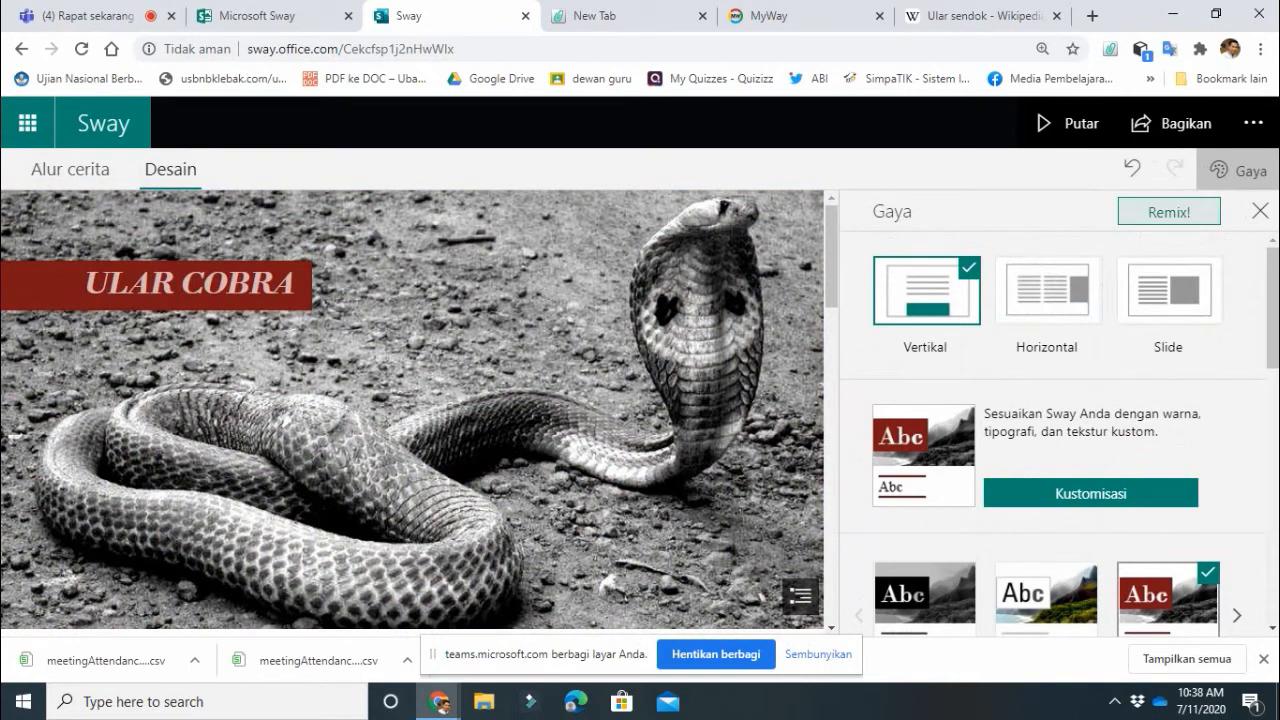
# Step: Remix the Sway's design and set its layout to Horizontal
pyautogui.click(1168, 212)
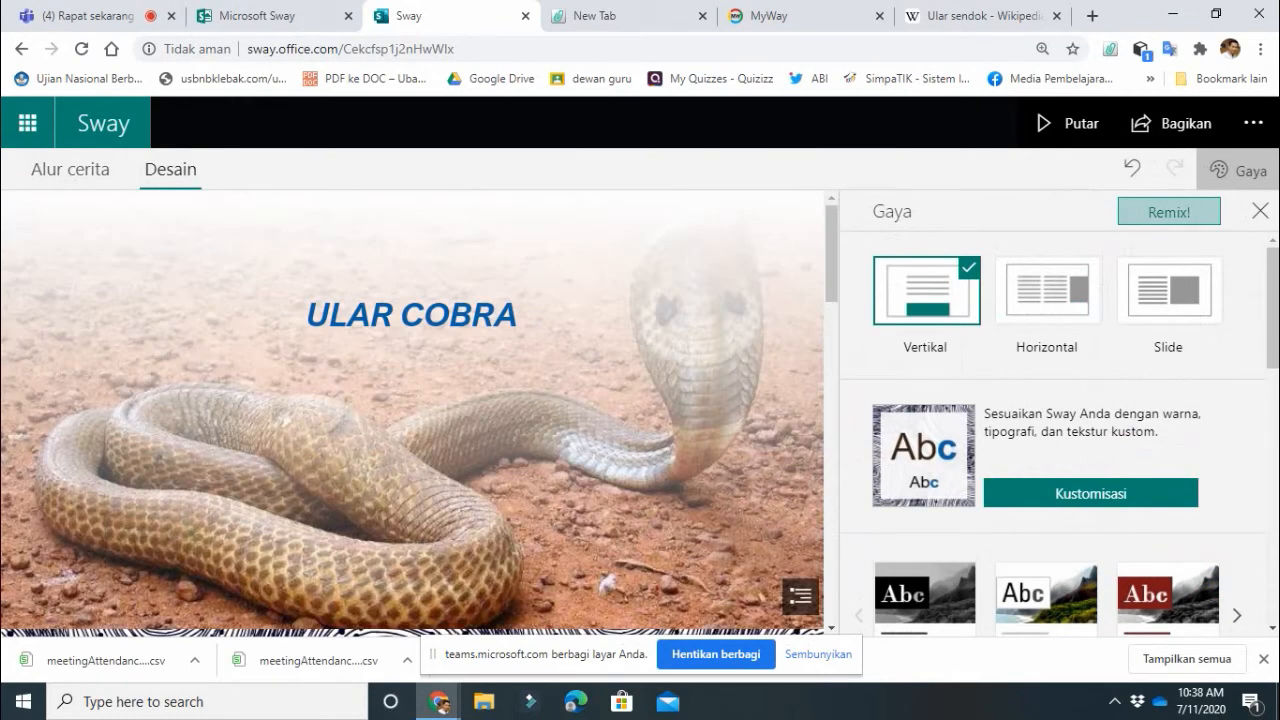
pyautogui.click(1047, 290)
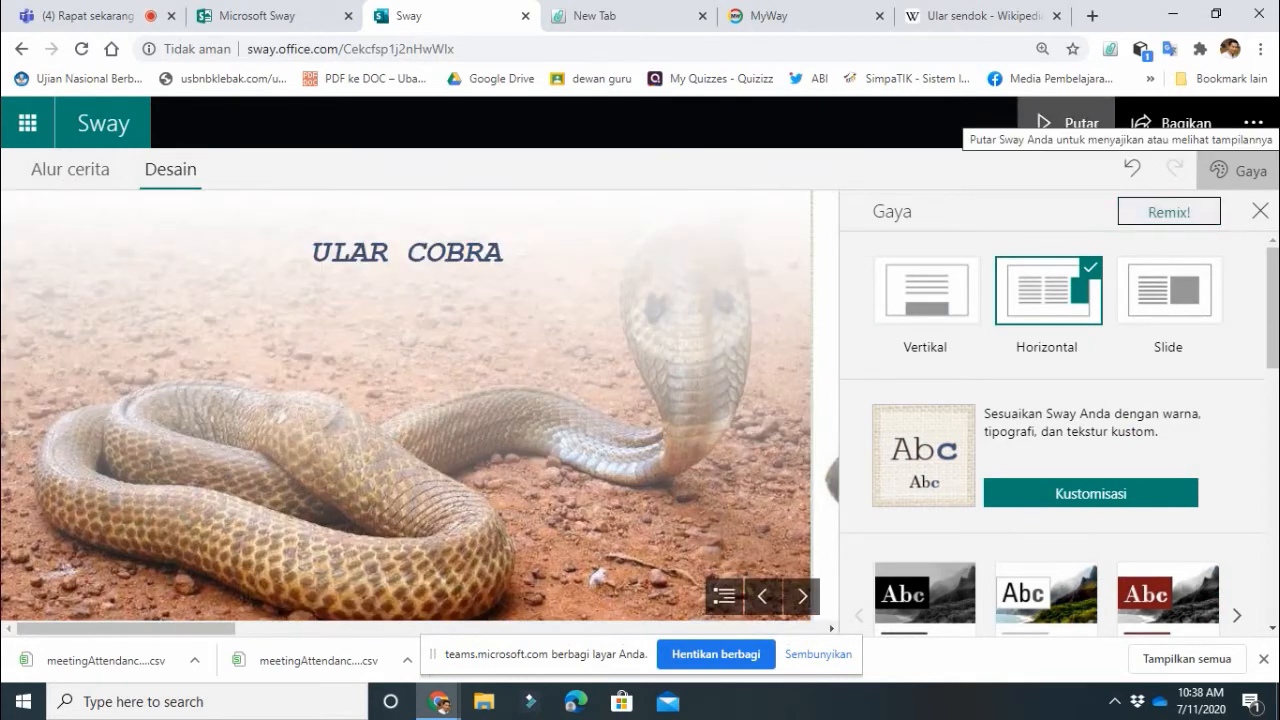
# Step: Preview the Sway through to the cobra text, play the embedded video with the volume raised, and return to editing
pyautogui.click(1065, 123)
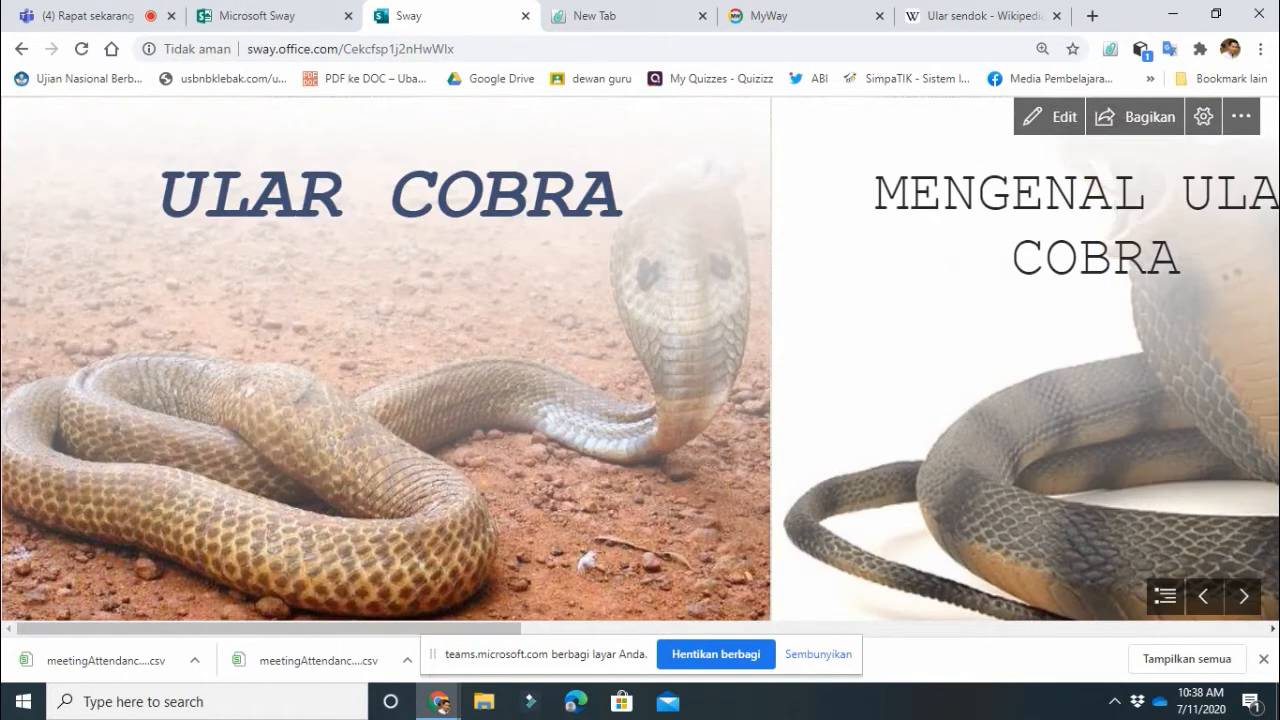
pyautogui.click(1243, 596)
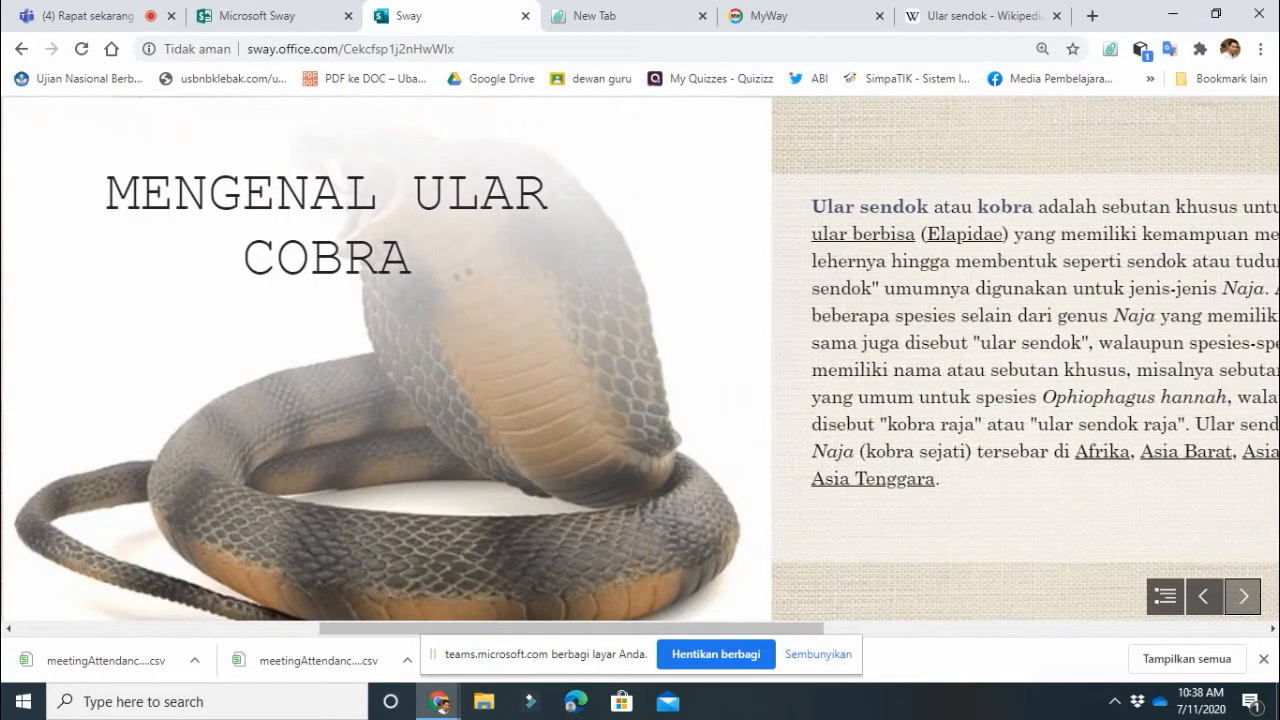
pyautogui.click(1243, 596)
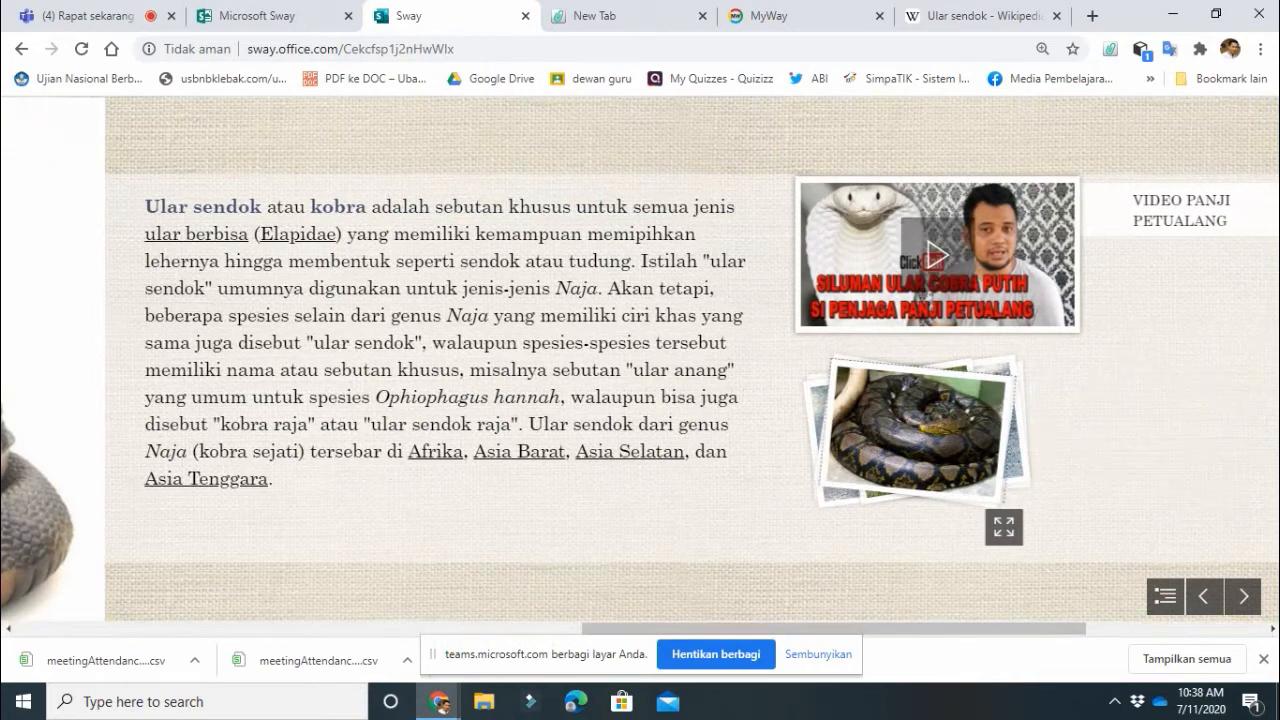
pyautogui.click(937, 256)
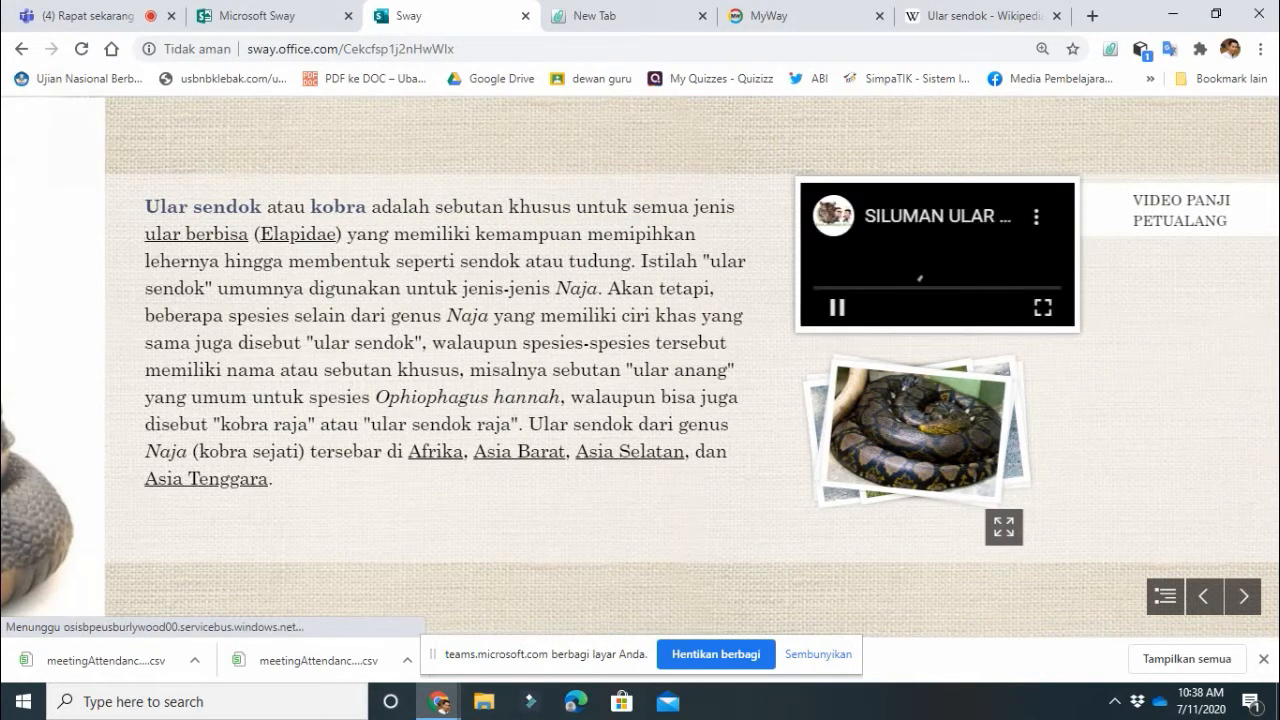
pyautogui.press('XF86AudioRaiseVolume')
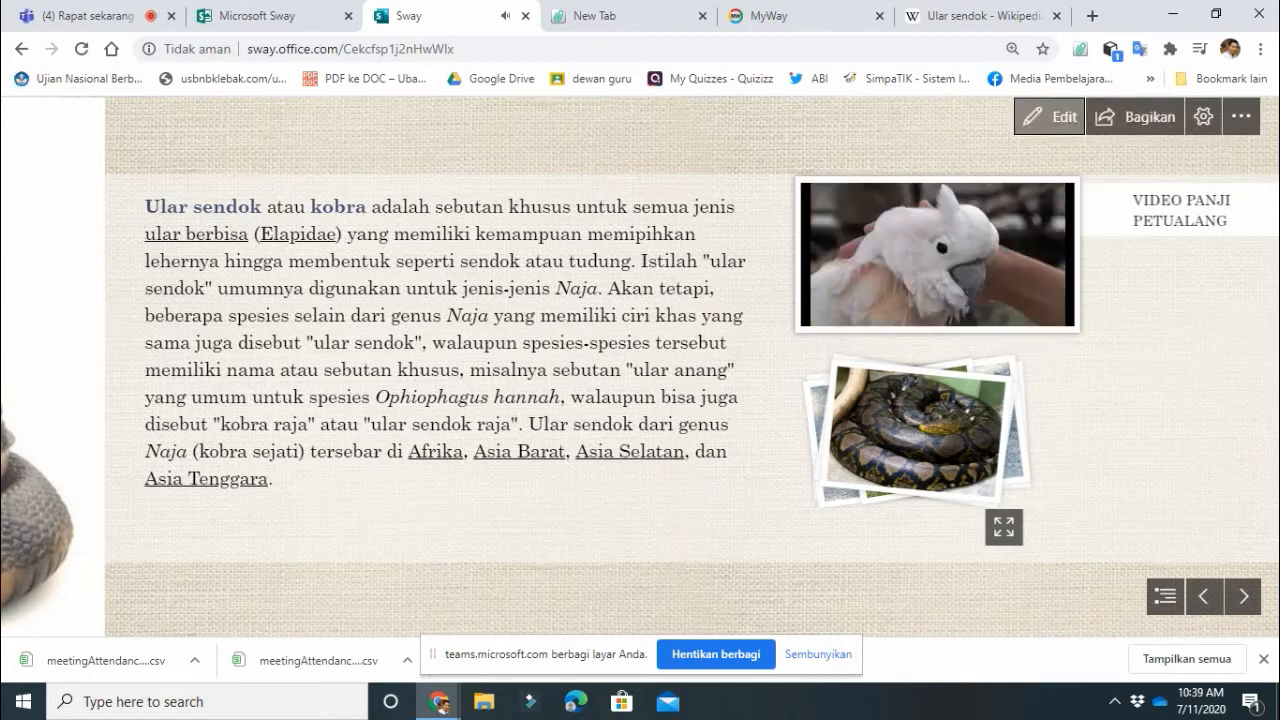
pyautogui.click(1049, 116)
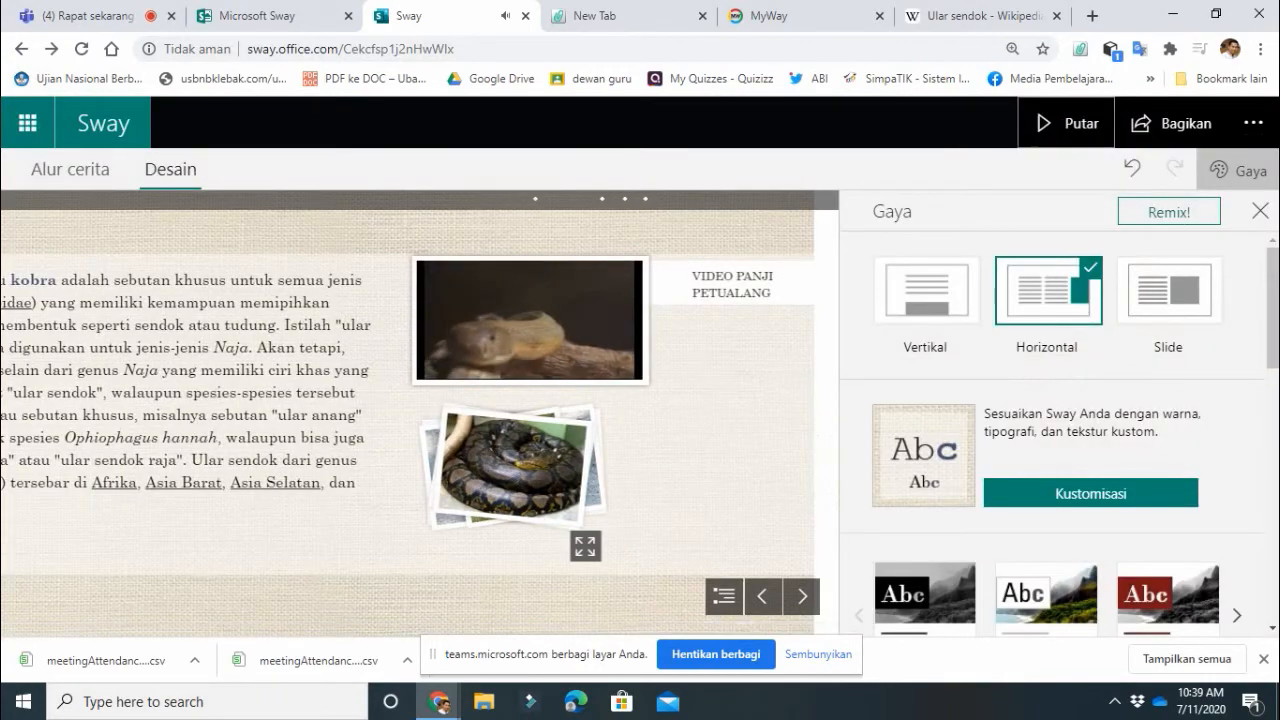
# Step: Insert an embed card (Kartu Semat) below the VIDEO PANJI PETUALANG video card in the storyline
pyautogui.click(70, 169)
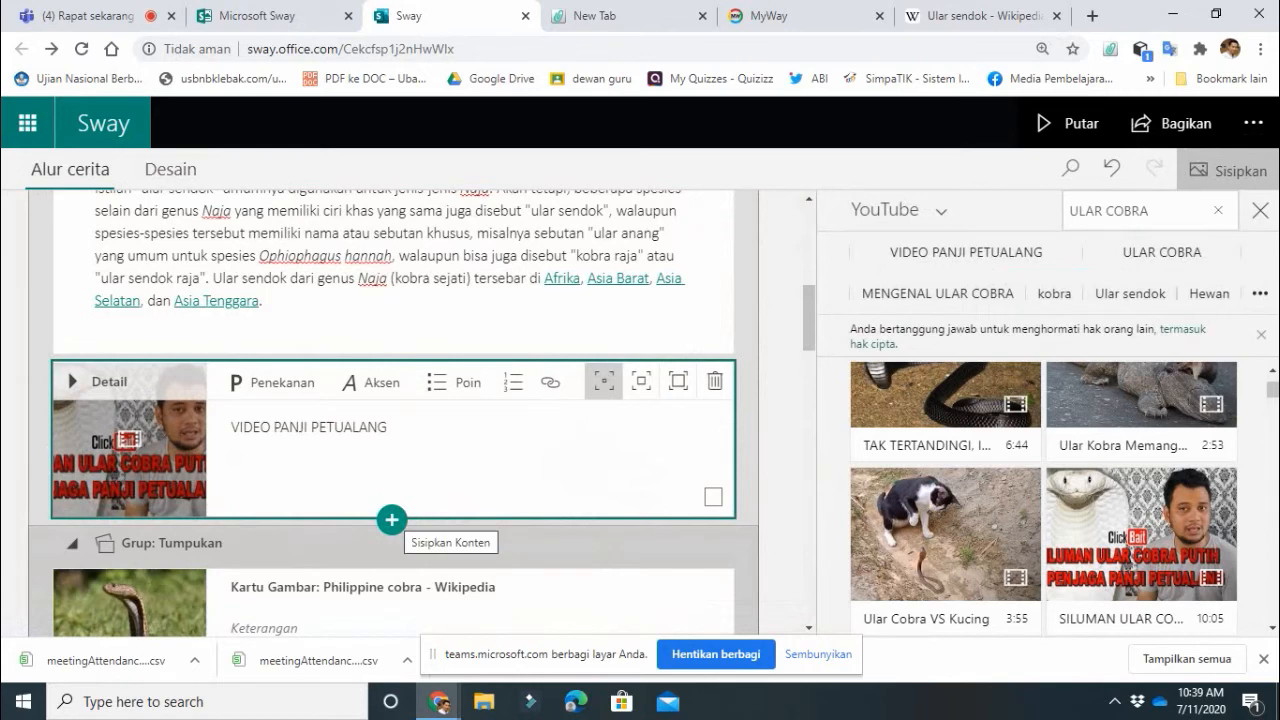
pyautogui.click(392, 520)
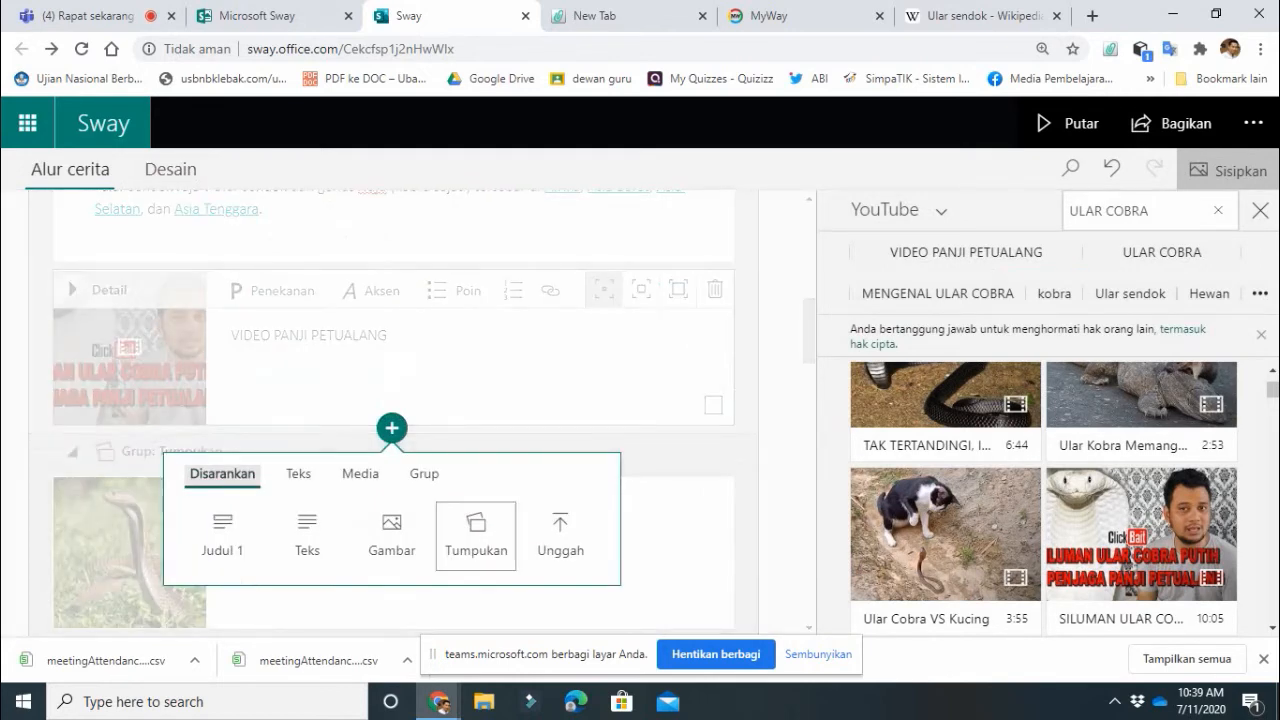
pyautogui.click(360, 473)
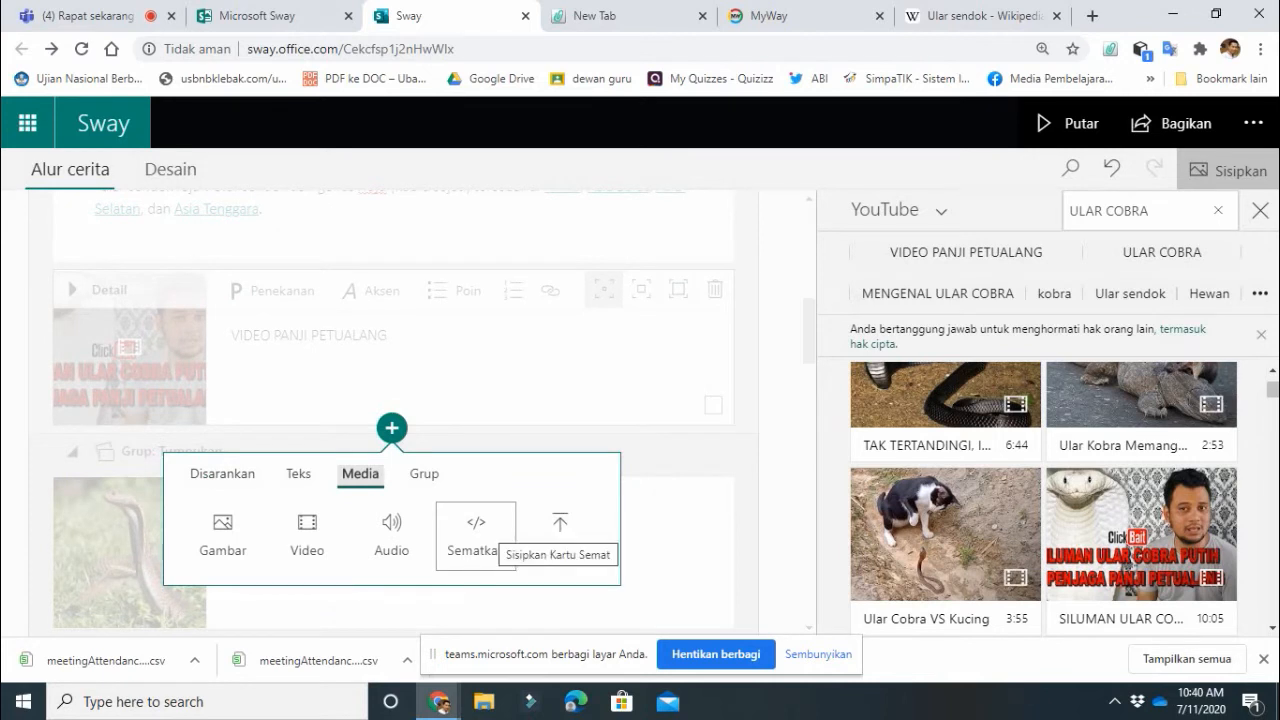
pyautogui.click(476, 530)
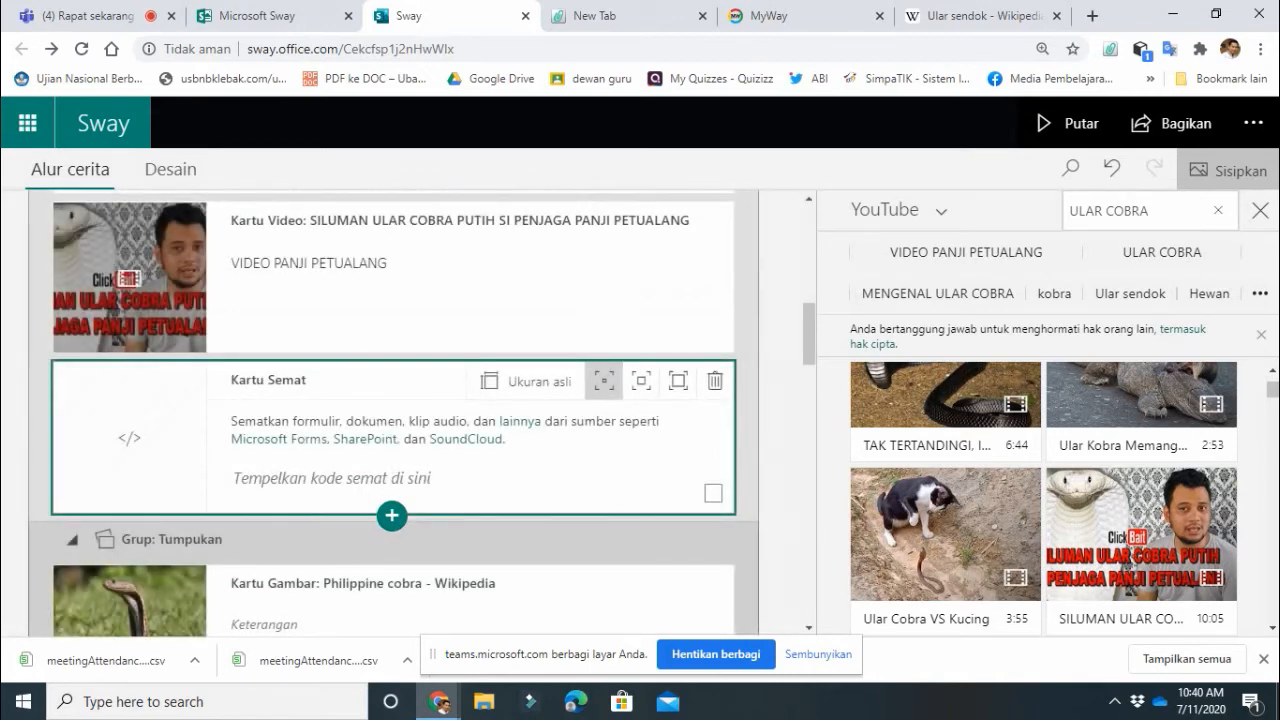
# Step: Close the Wikipedia page and open the YouTube video "13 Ular Kobra Ditemukan di Dapur Rumah Warga" from the ULAR COBRA web search results
pyautogui.click(975, 15)
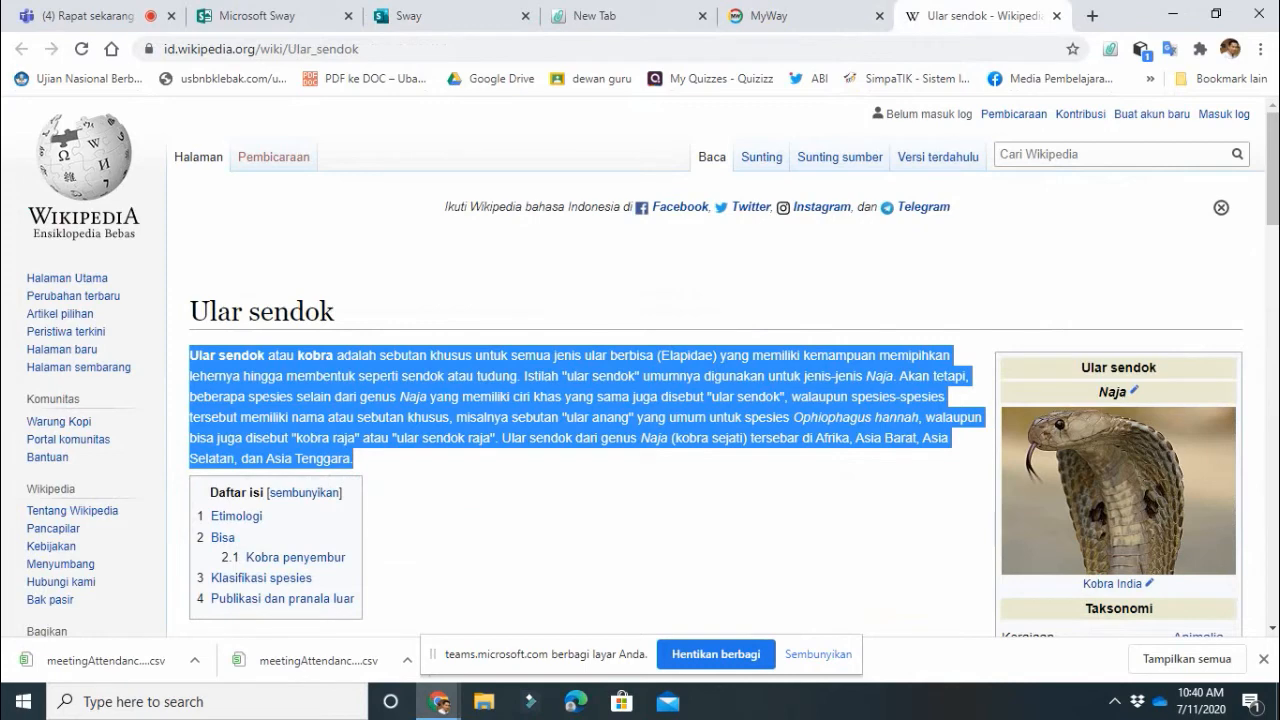
pyautogui.click(340, 49)
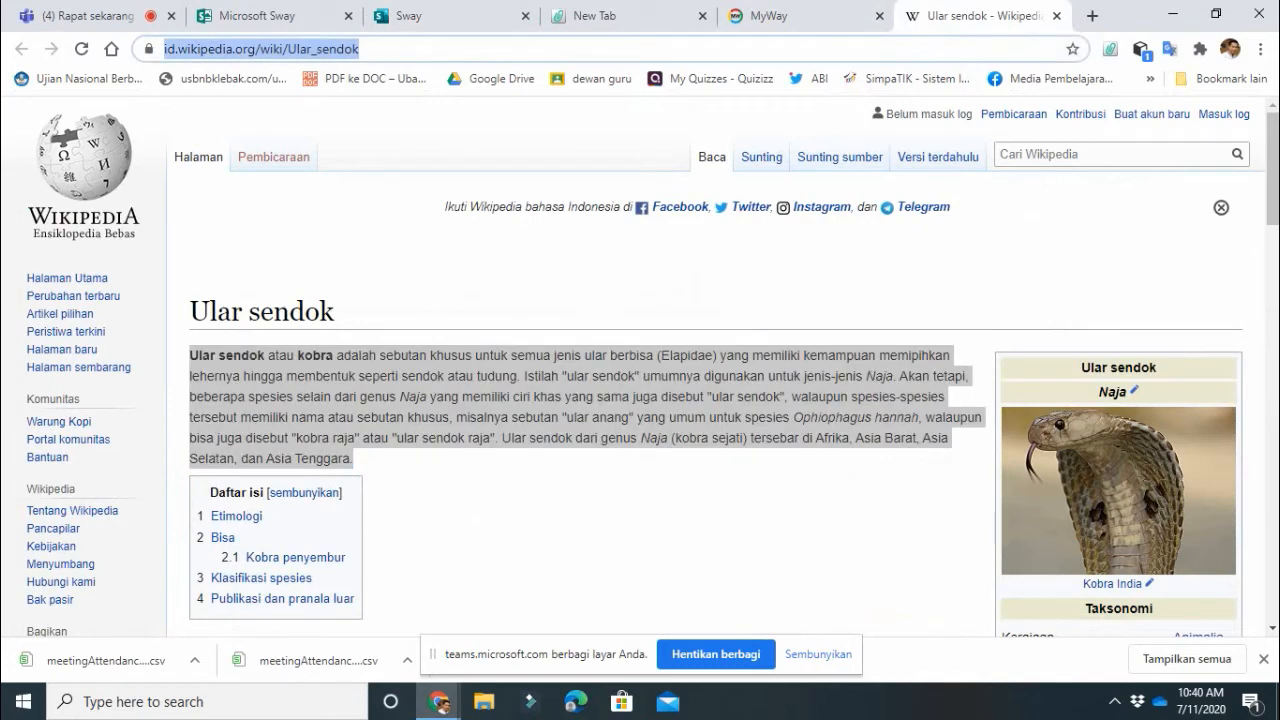
pyautogui.write('Y')
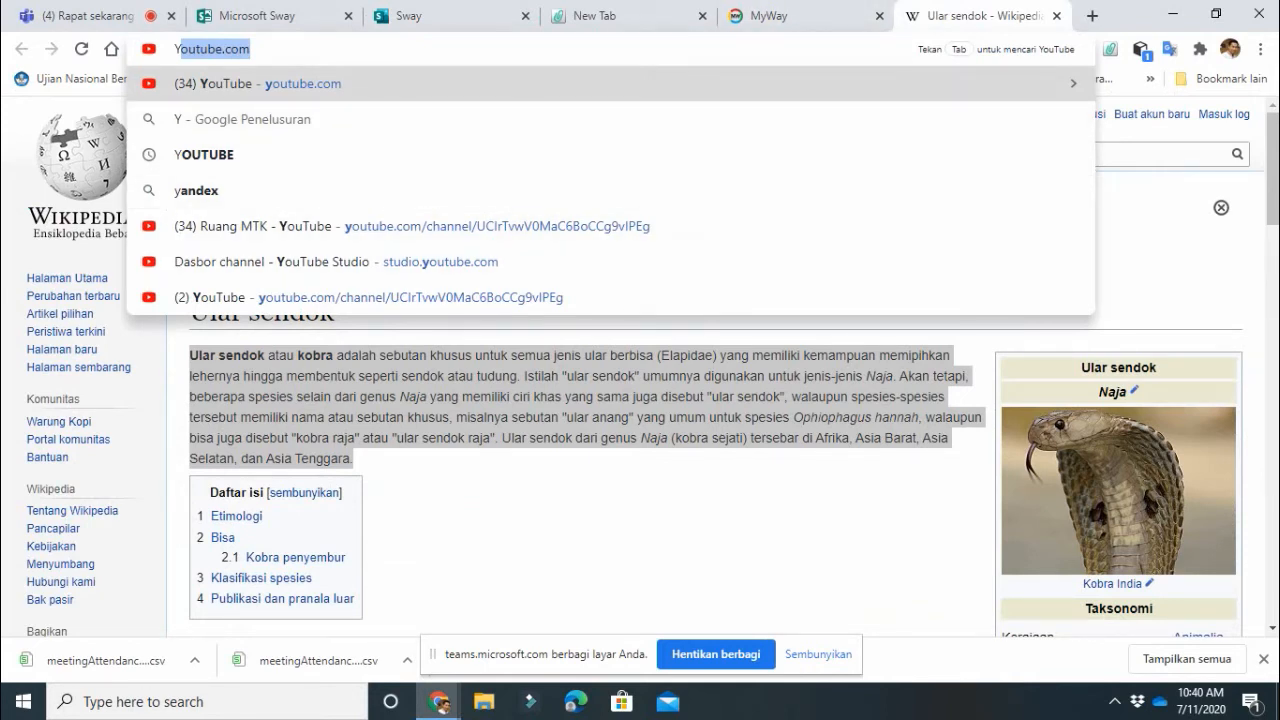
pyautogui.click(1057, 16)
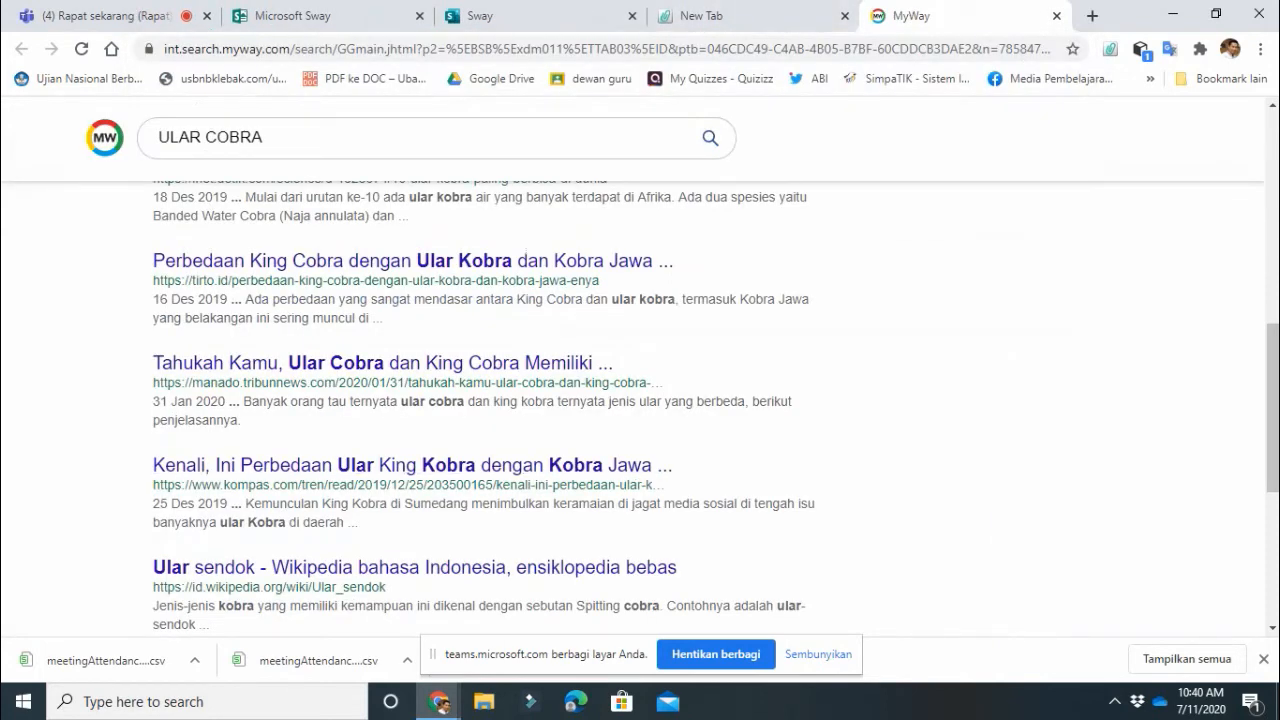
pyautogui.scroll(-2, 640, 410)
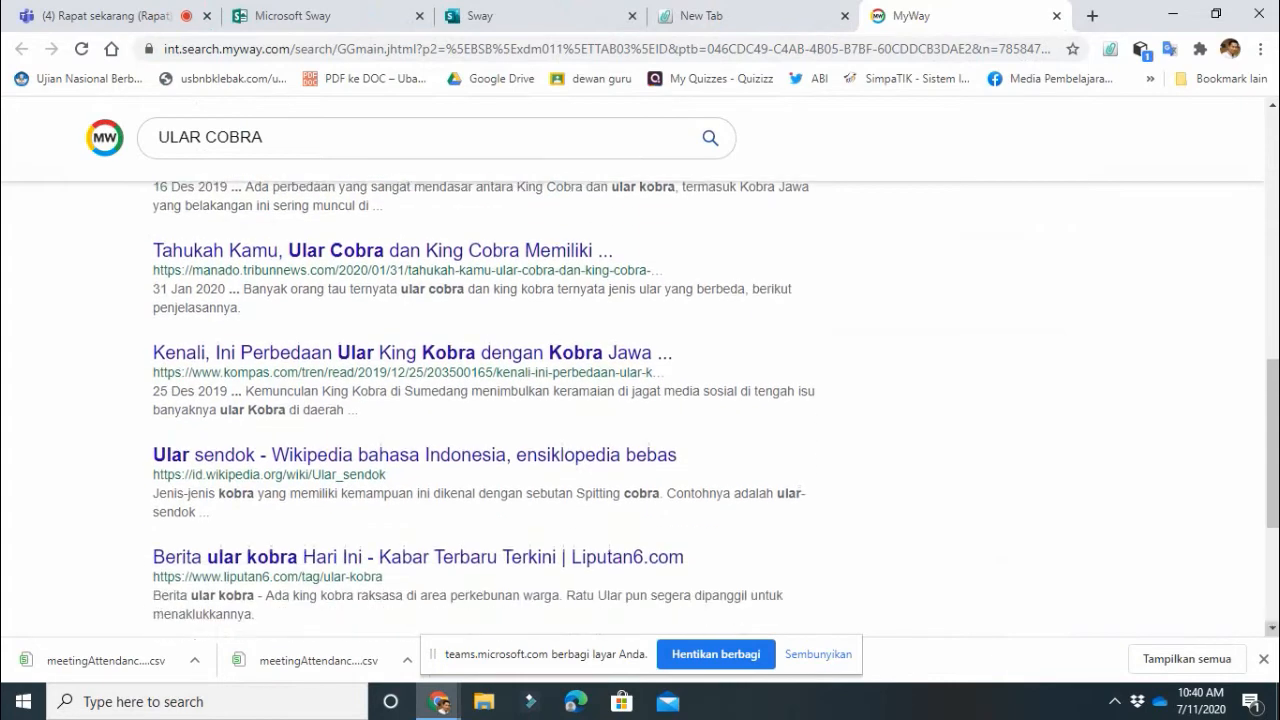
pyautogui.scroll(-1, 640, 410)
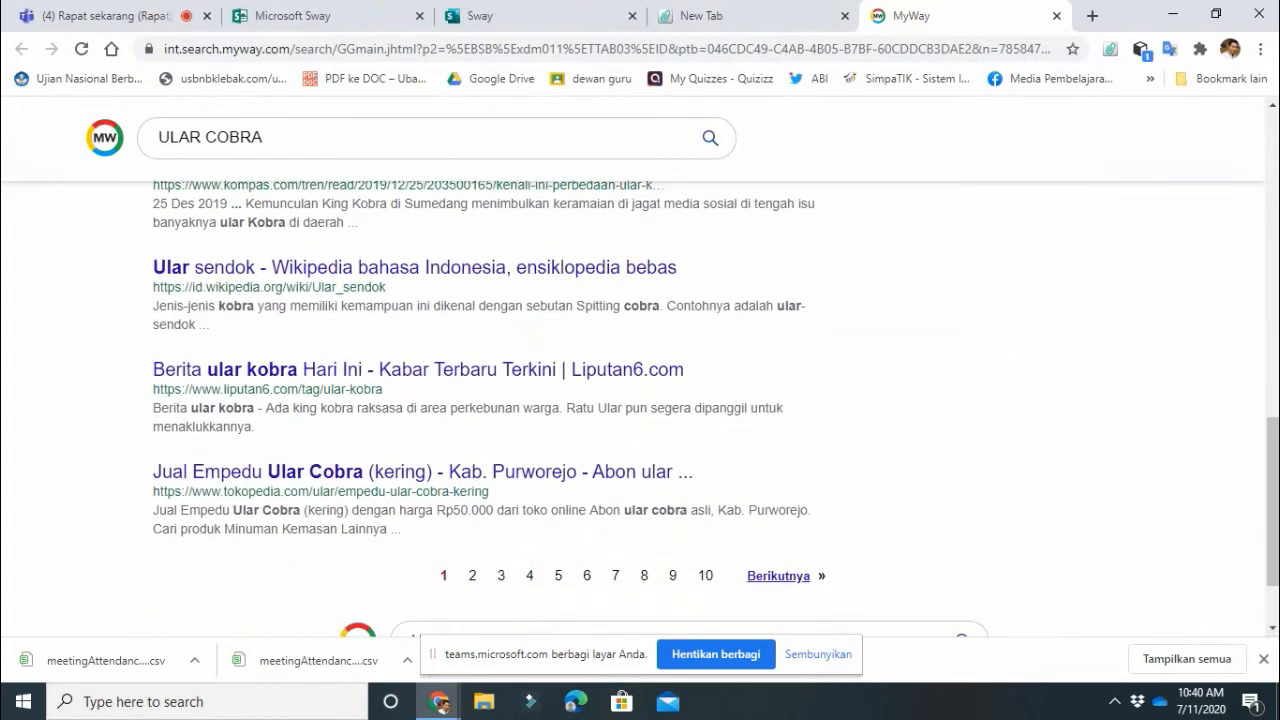
pyautogui.scroll(2, 640, 410)
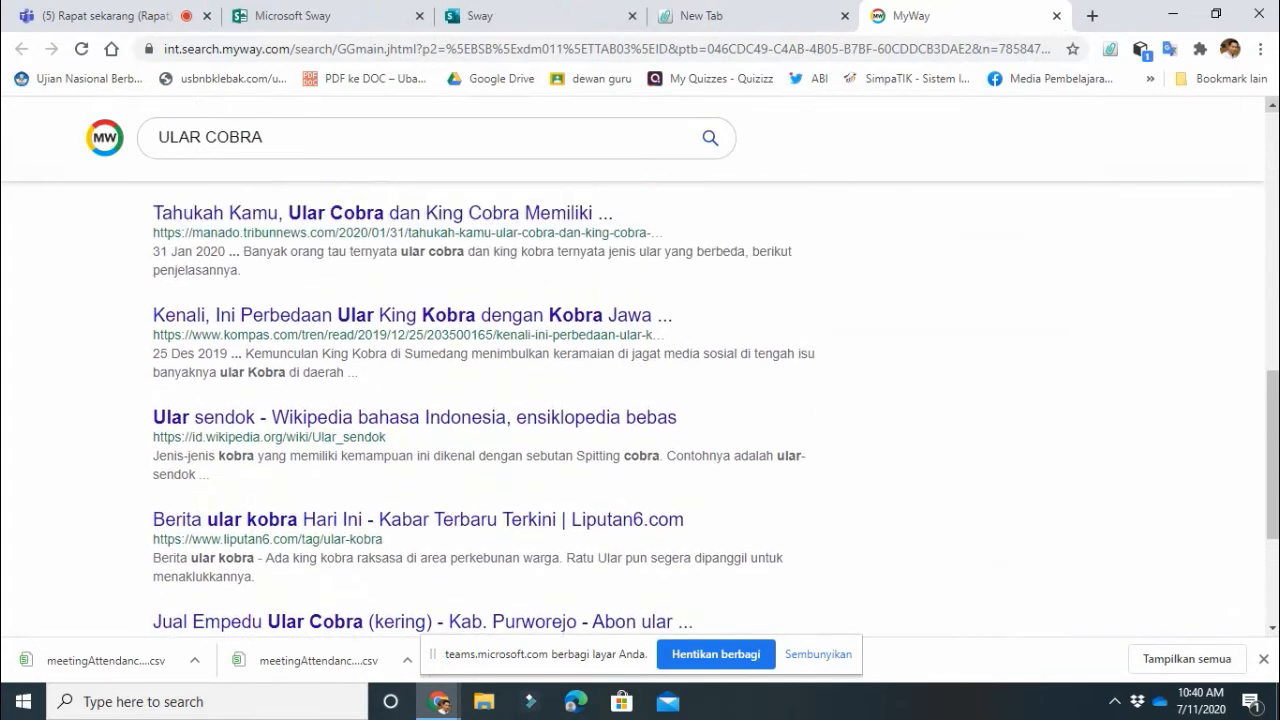
pyautogui.scroll(4, 640, 410)
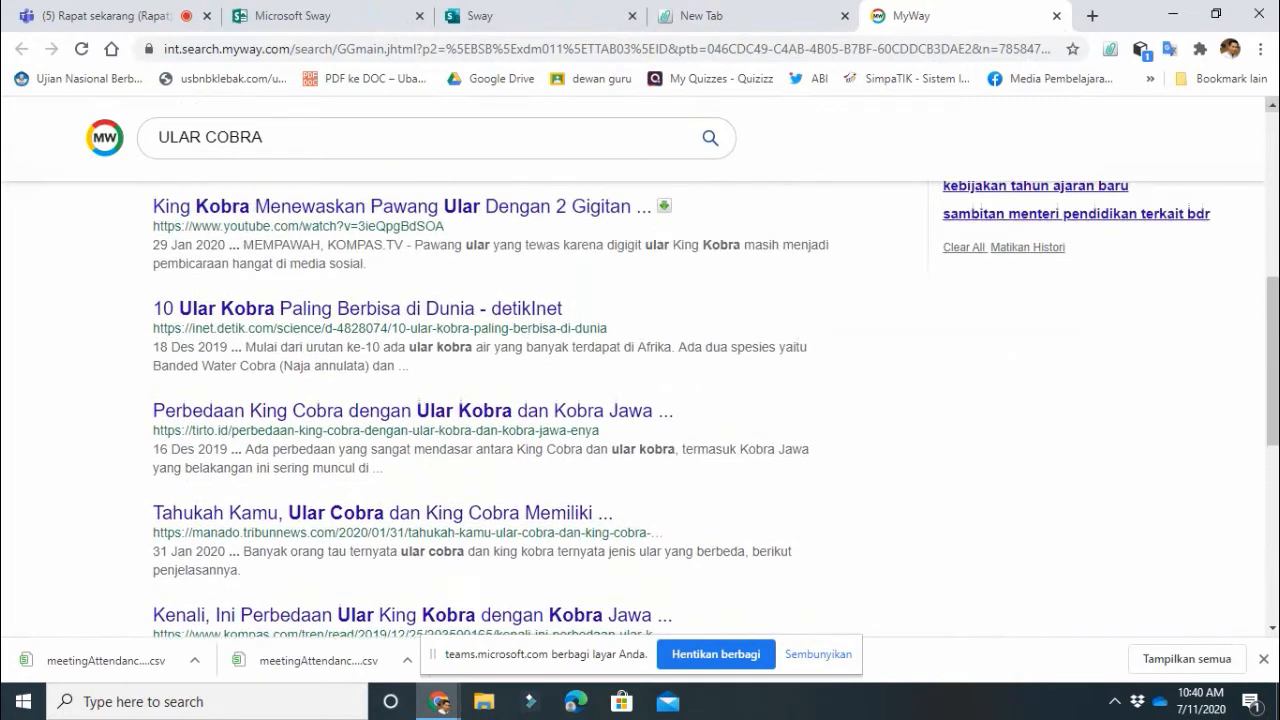
pyautogui.scroll(2, 400, 404)
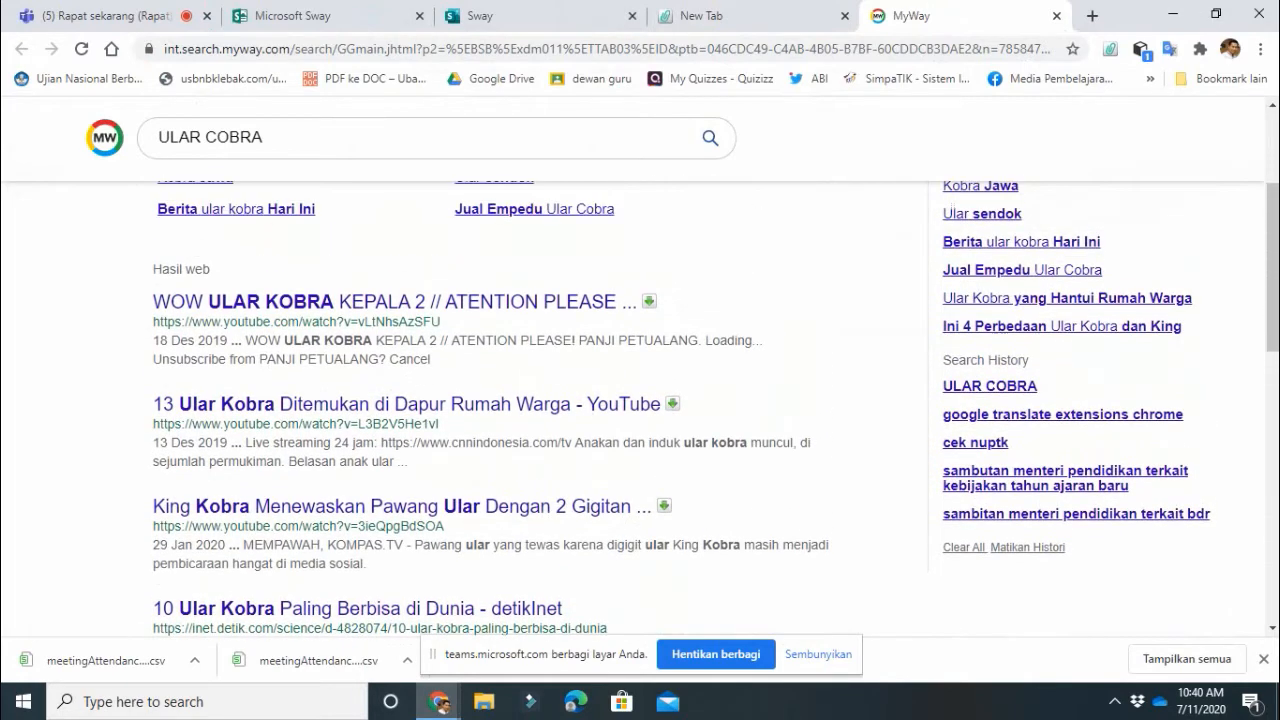
pyautogui.click(400, 404)
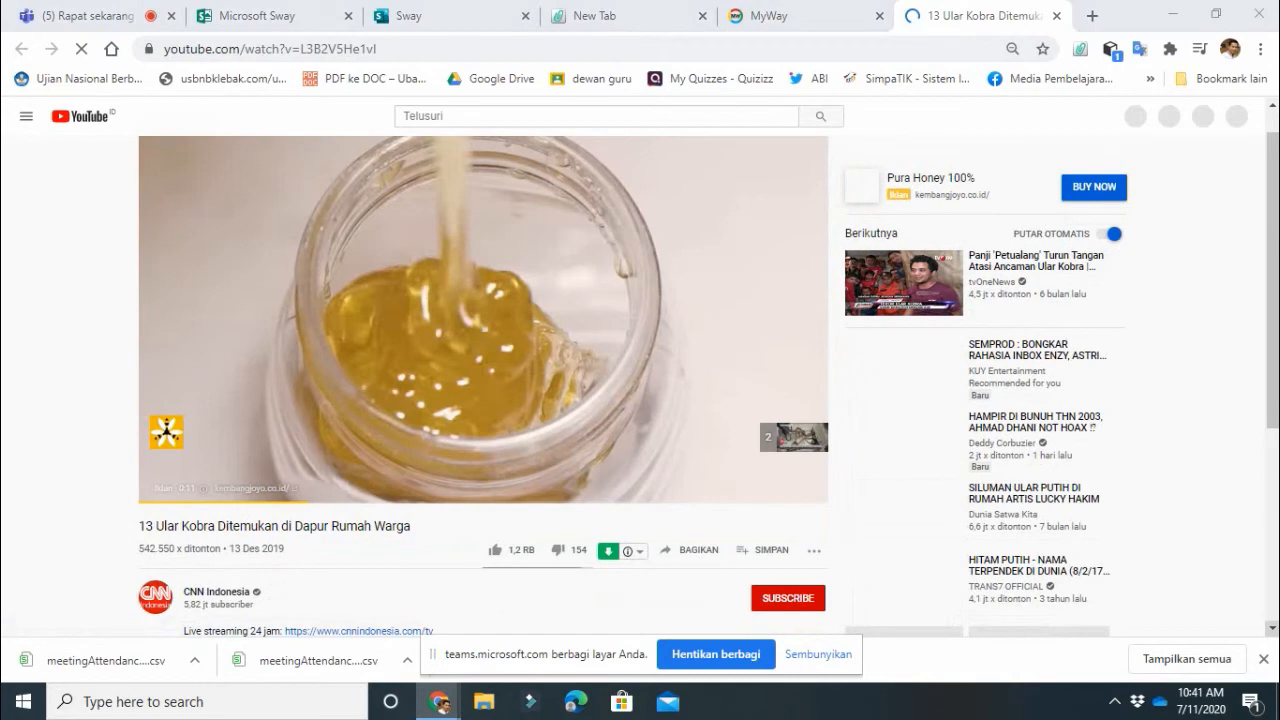
# Step: Skip the advertisement and copy the embed code of the "13 Ular Kobra Ditemukan di Dapur Rumah Warga" video from its sharing options
pyautogui.scroll(-1, 484, 380)
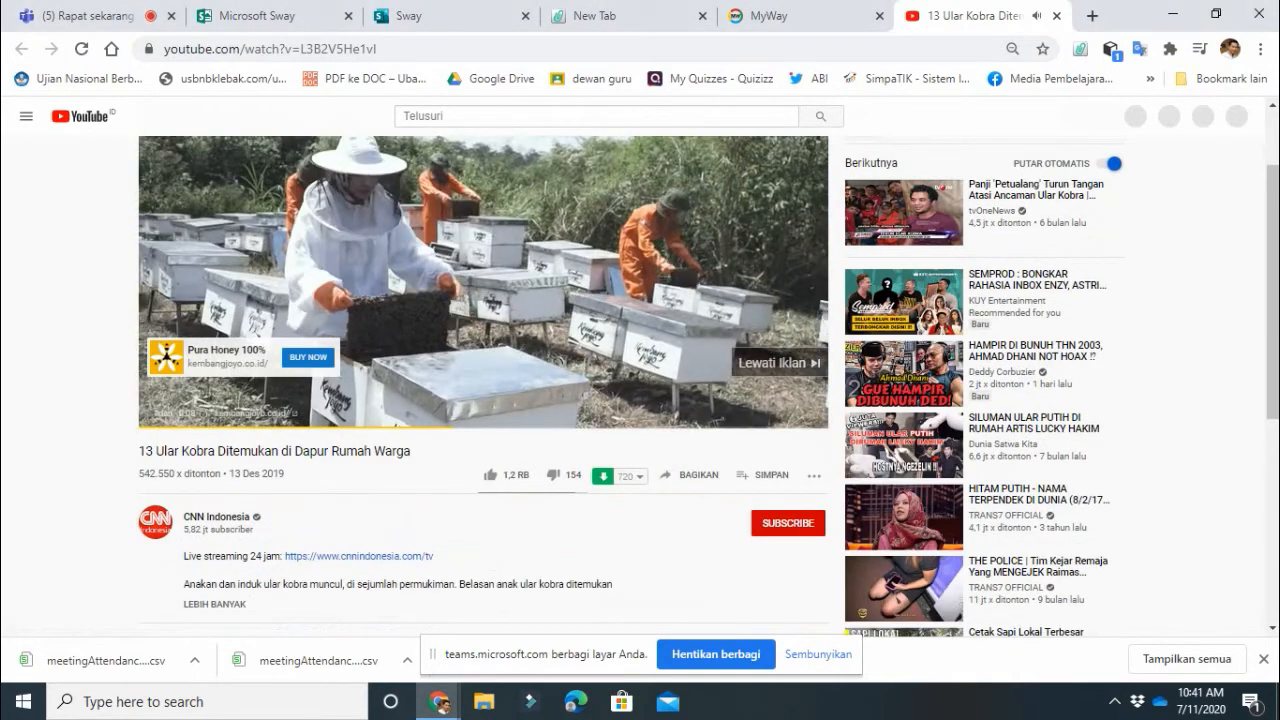
pyautogui.click(779, 363)
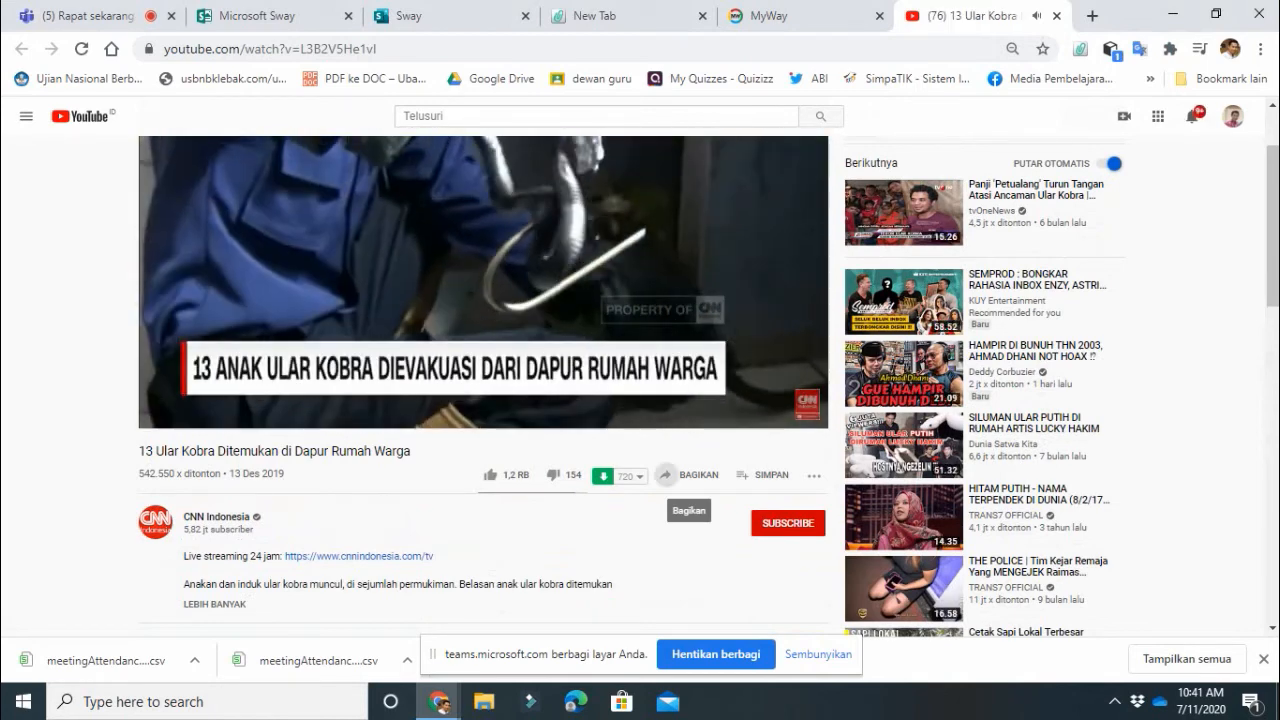
pyautogui.click(690, 475)
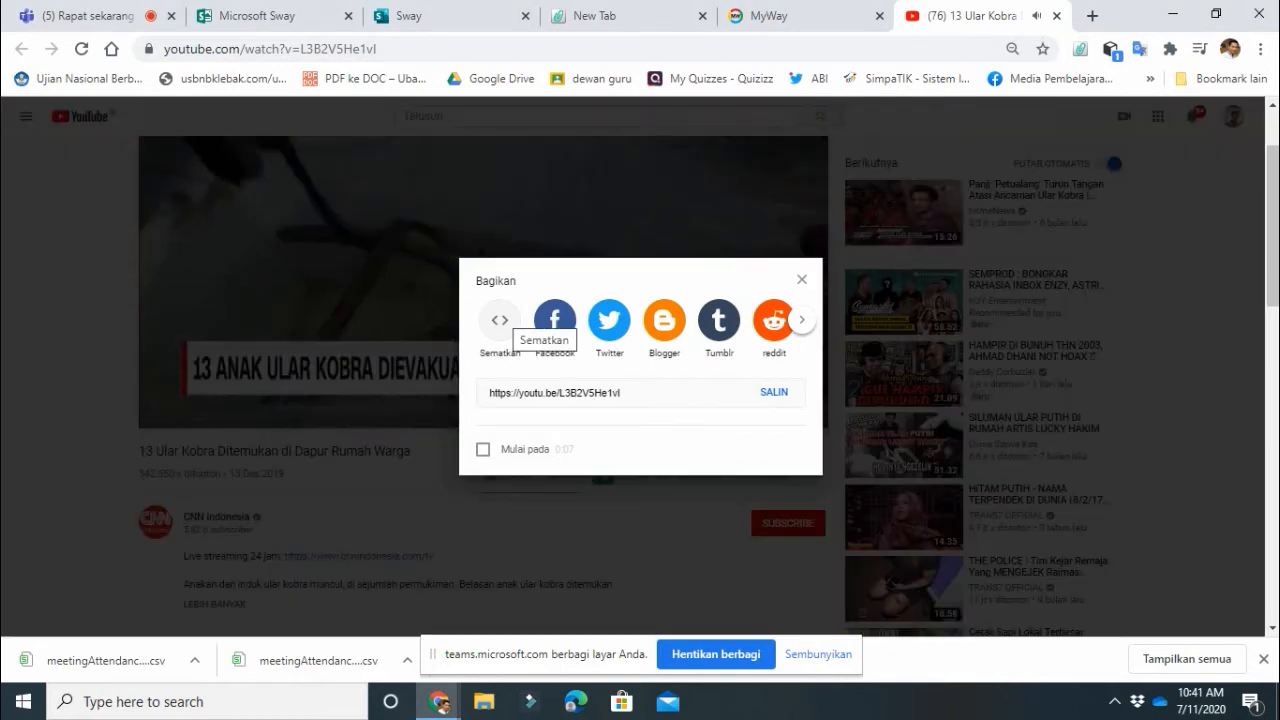
pyautogui.click(500, 320)
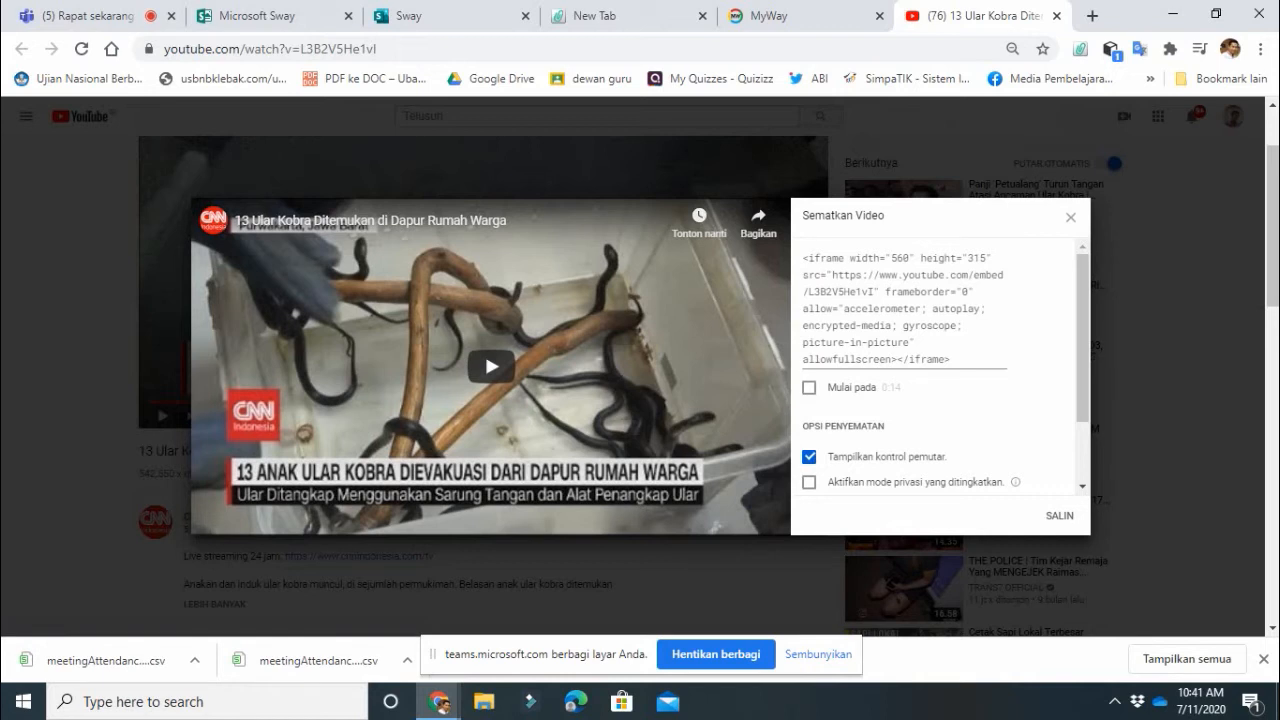
pyautogui.click(1059, 515)
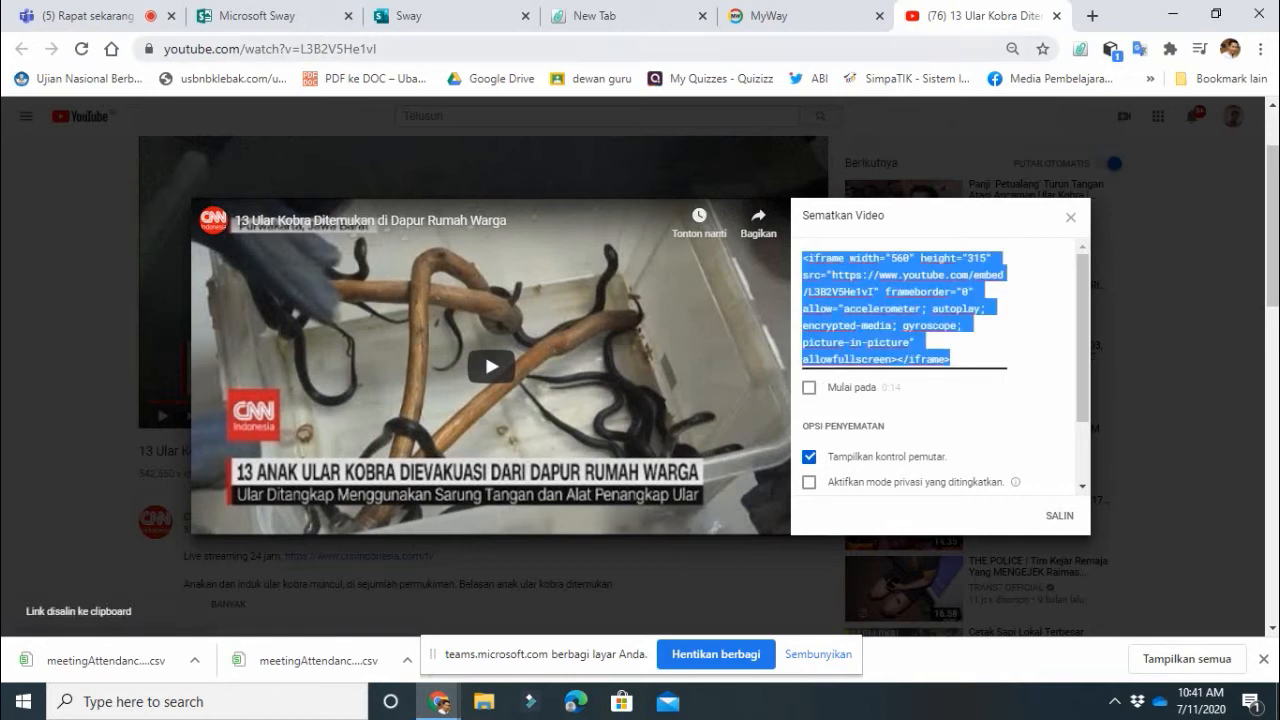
# Step: Paste the copied YouTube embed code into the empty Kartu Semat in the Sway storyline
pyautogui.click(430, 16)
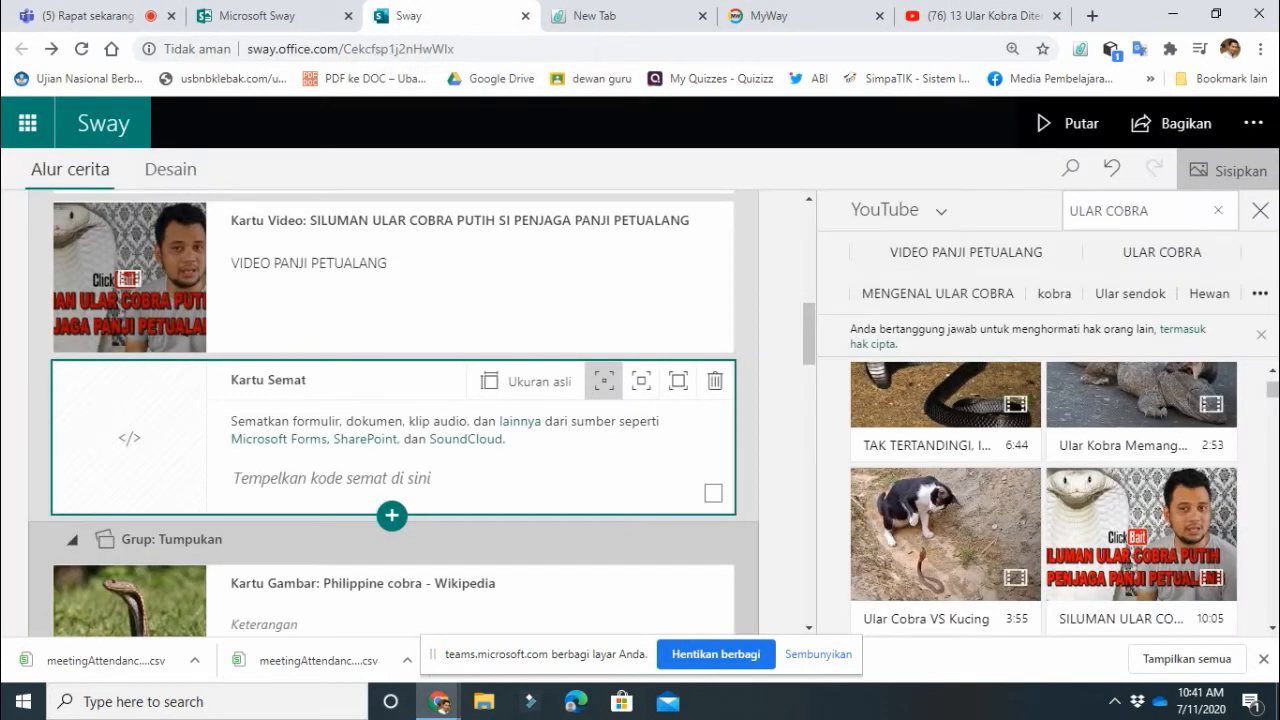
pyautogui.click(331, 478)
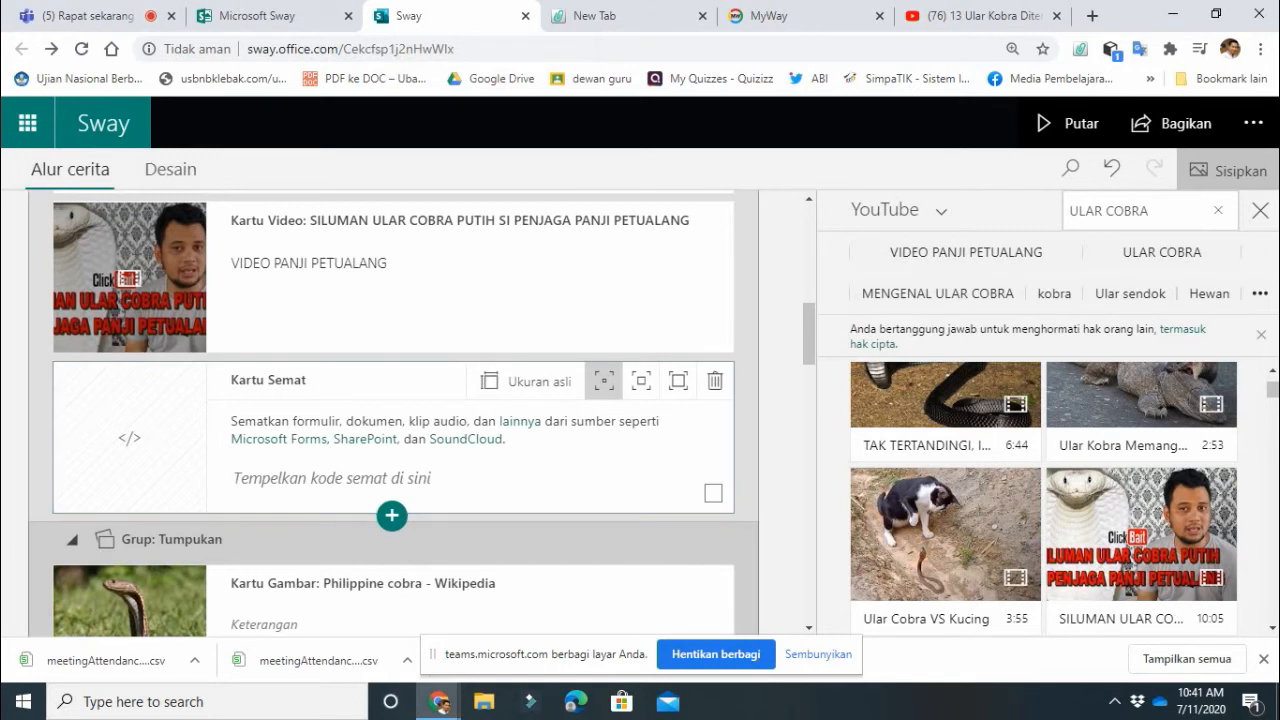
pyautogui.hotkey('ctrl', 'v')
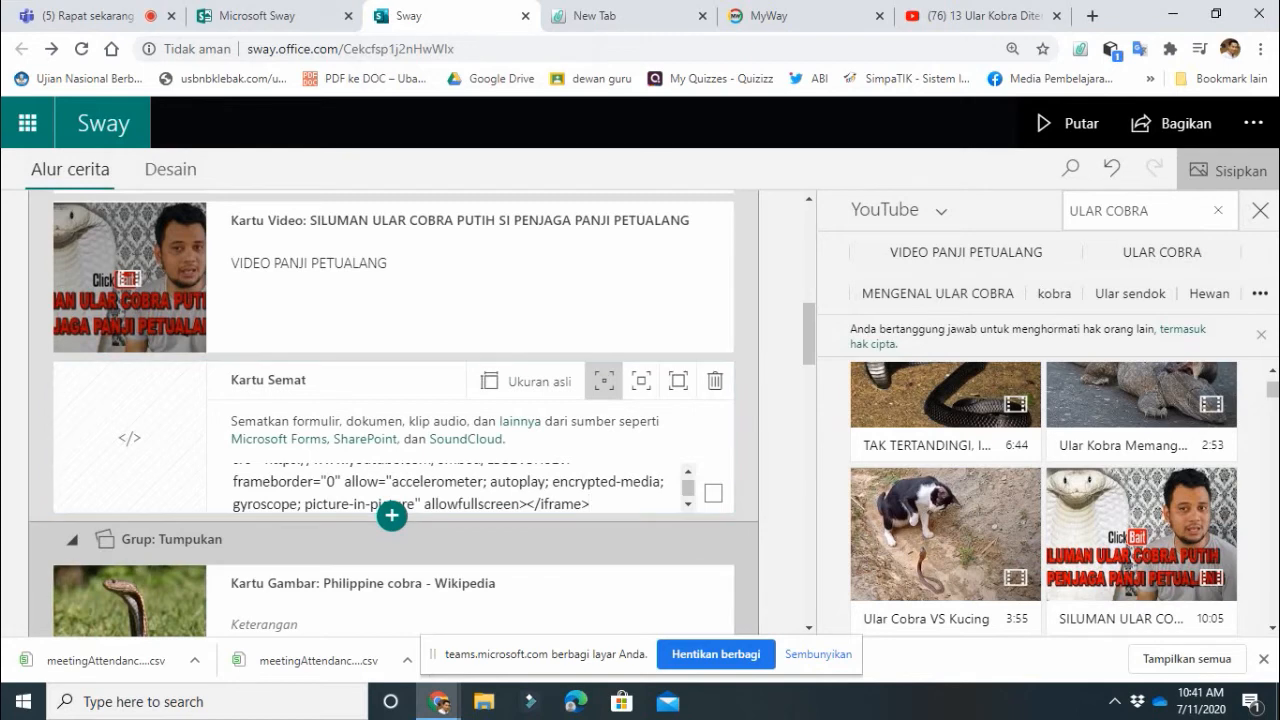
pyautogui.click(560, 540)
pyautogui.scroll(-4, 560, 540)
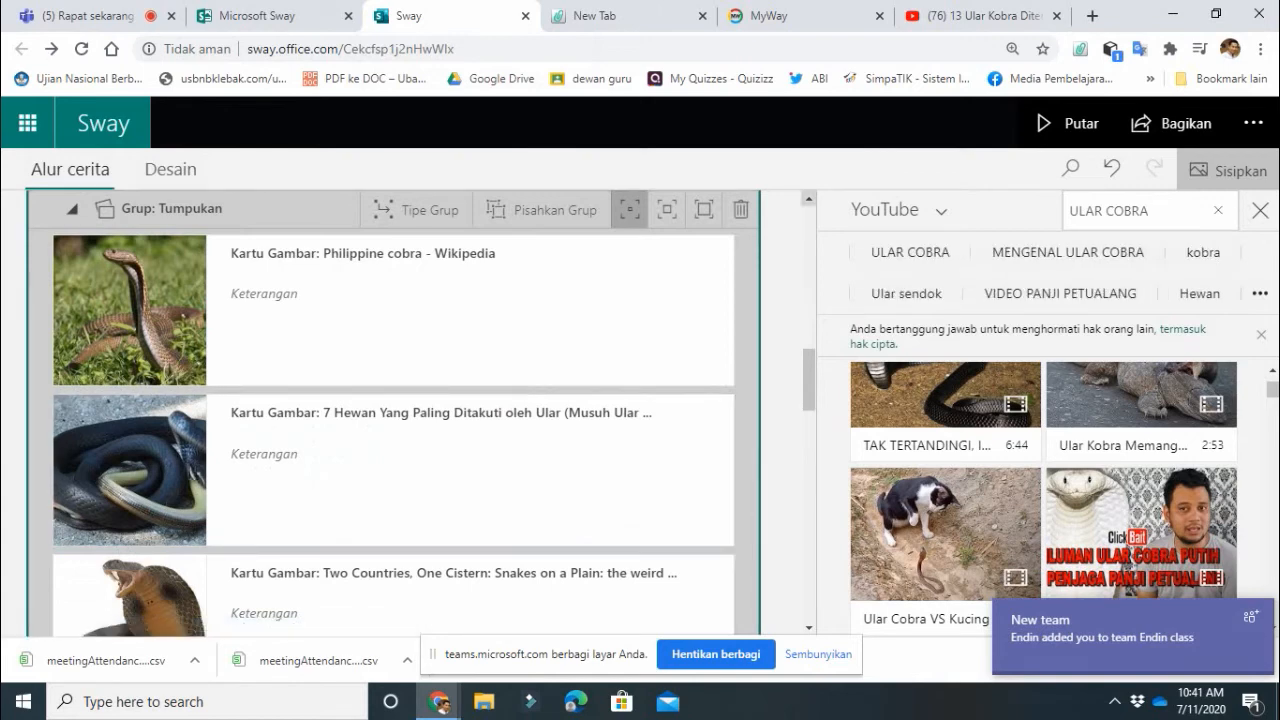
pyautogui.click(809, 199)
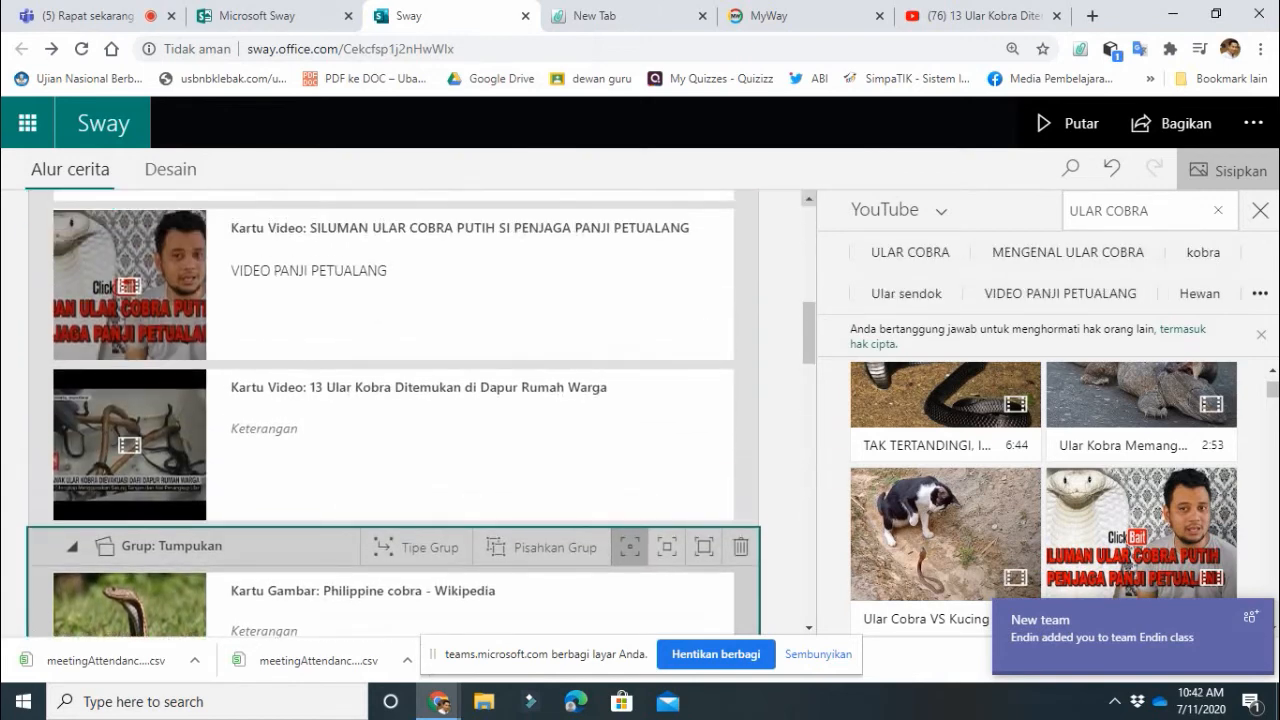
# Step: Set the Tumpukan picture group to the middle emphasis level, preview the Sway as far as the two videos and return to editing
pyautogui.click(667, 547)
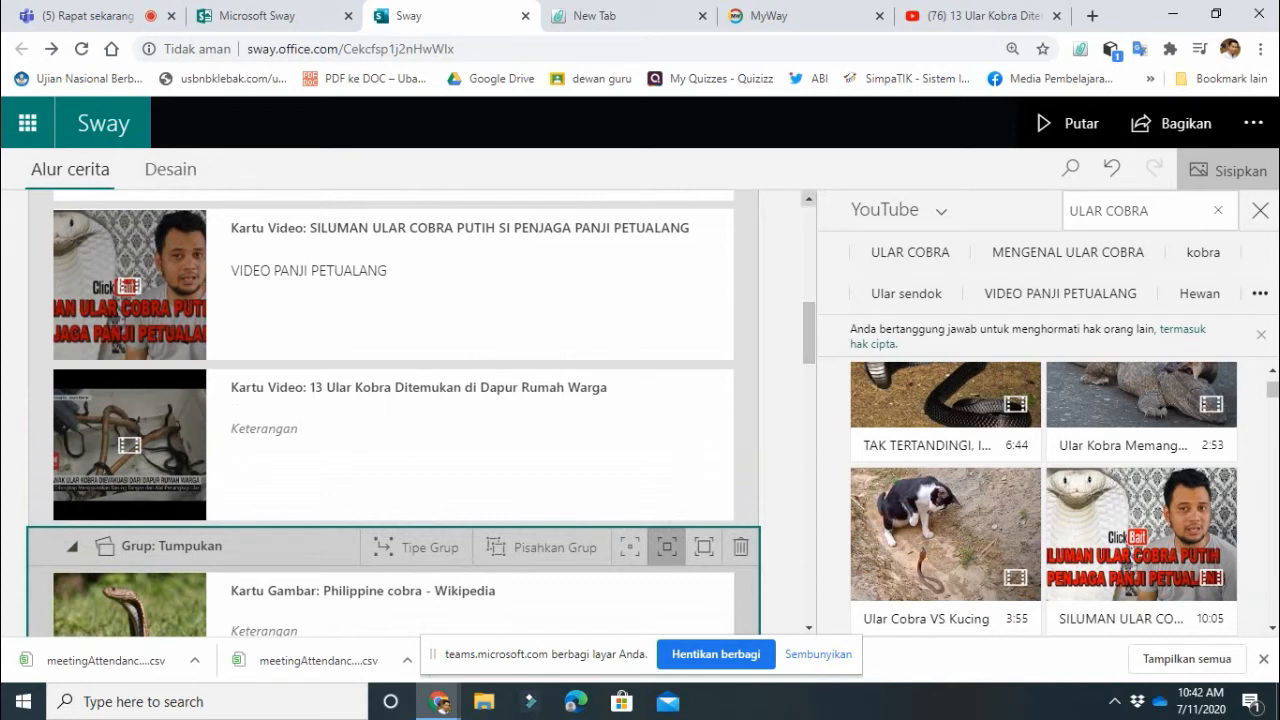
pyautogui.click(1066, 123)
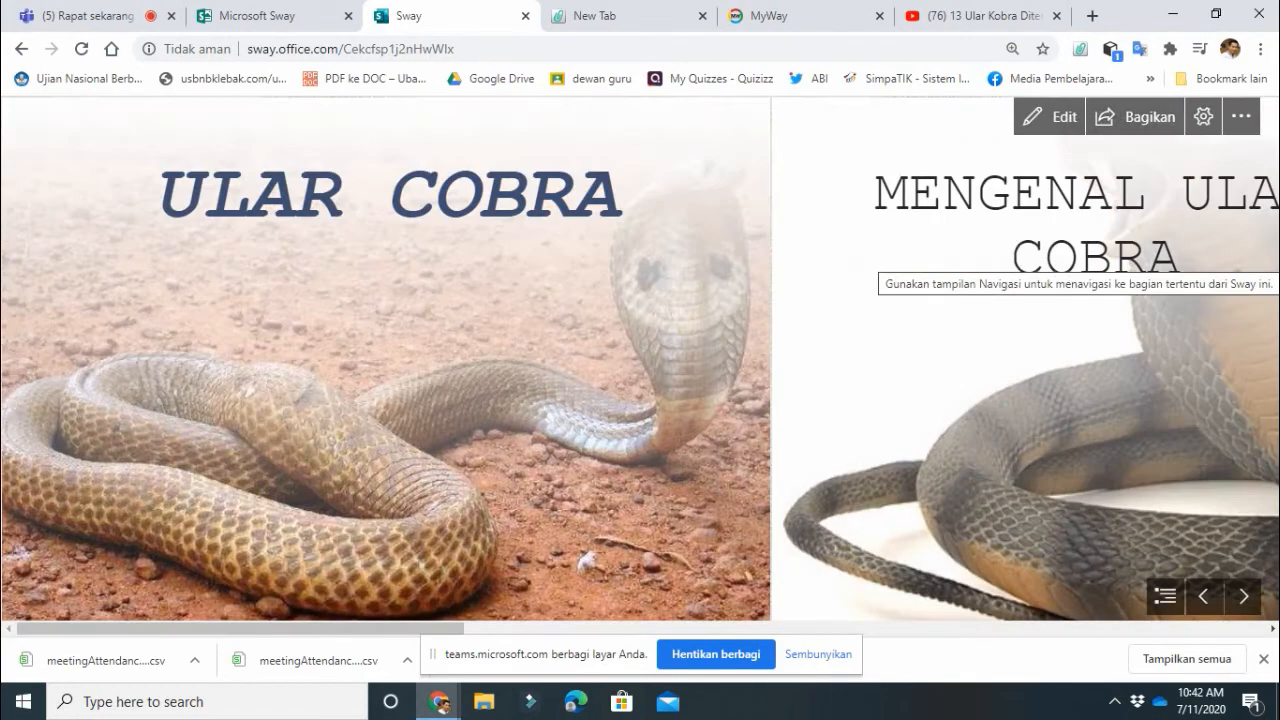
pyautogui.click(1244, 597)
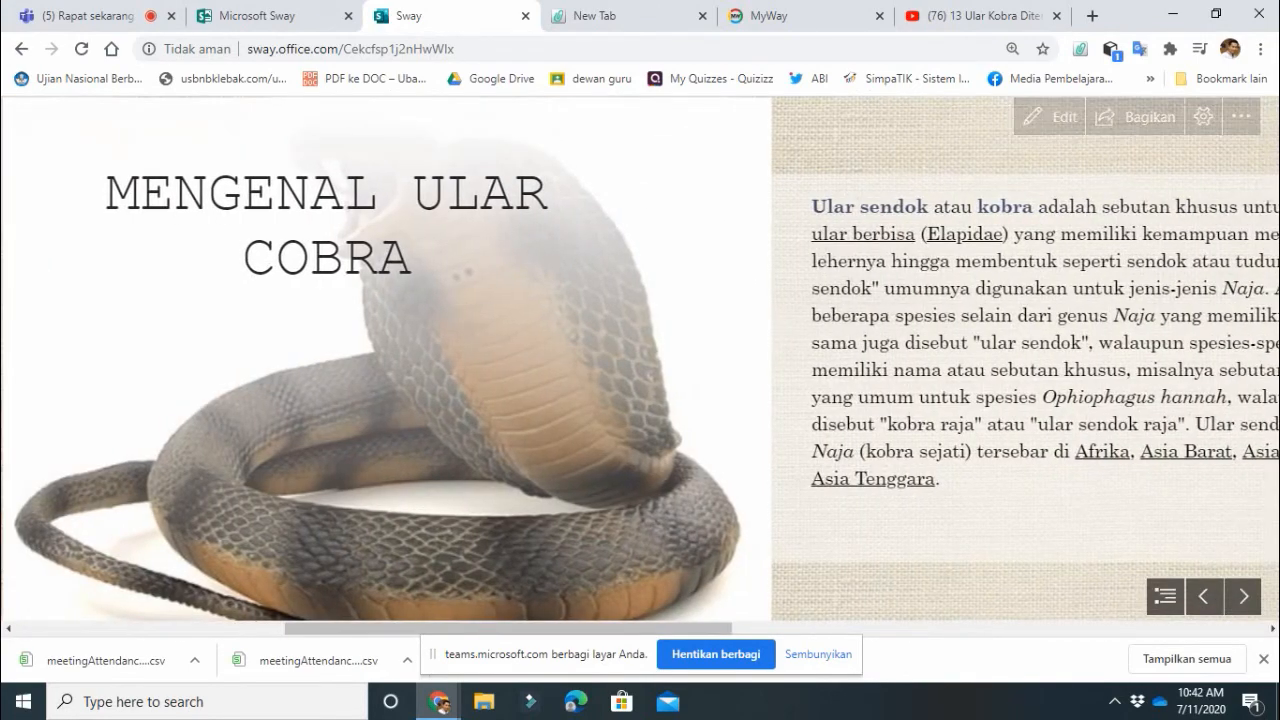
pyautogui.click(1244, 597)
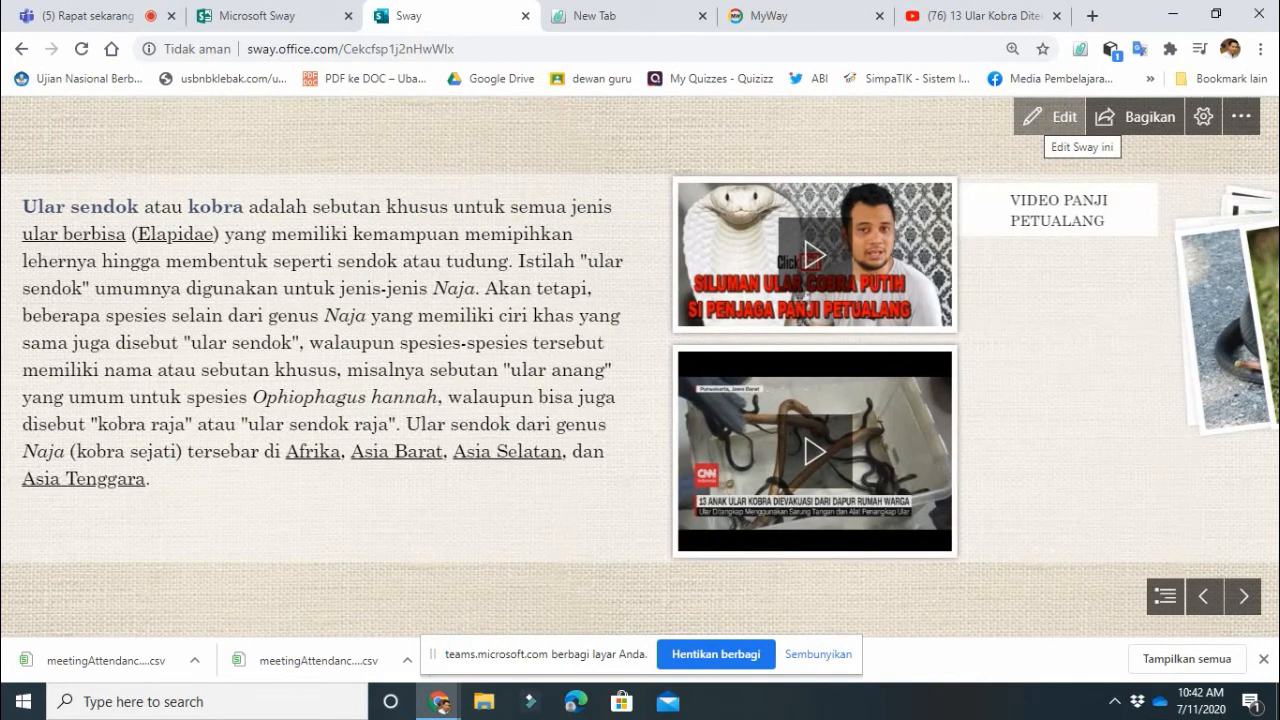
pyautogui.click(1055, 116)
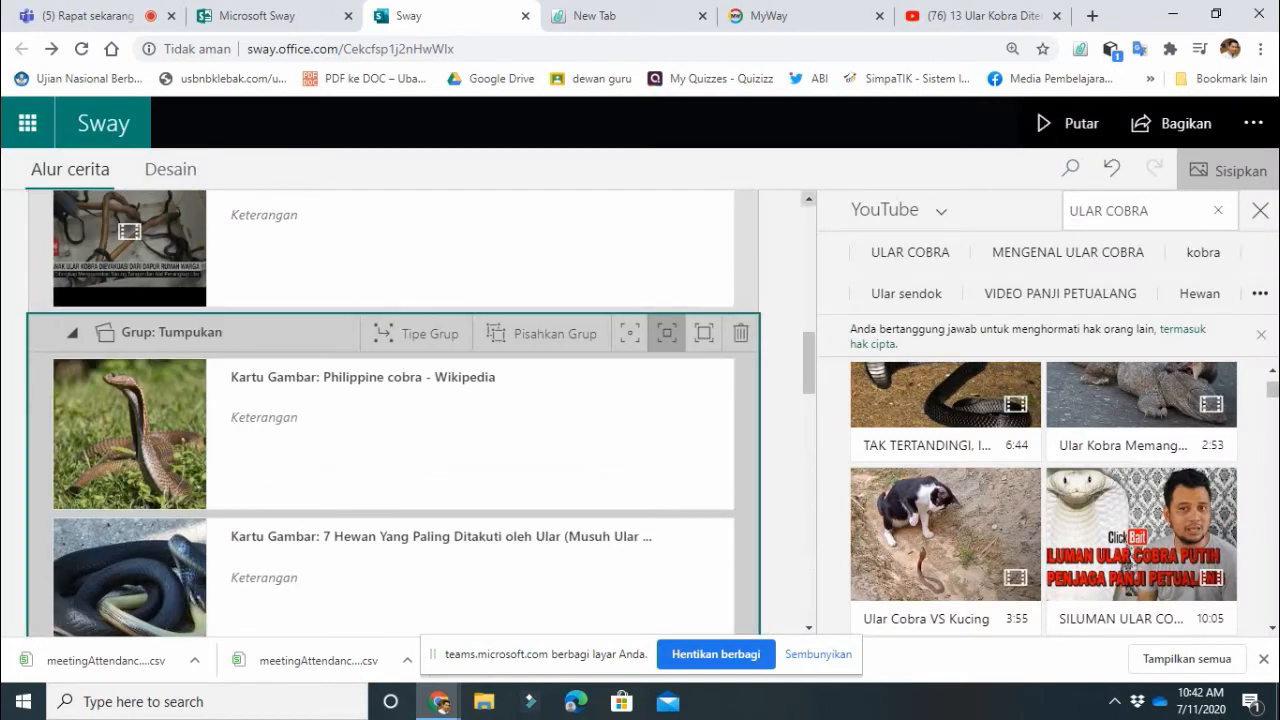
# Step: Change the picture group's type from Tumpukan to the first Peragaan slide option
pyautogui.click(809, 199)
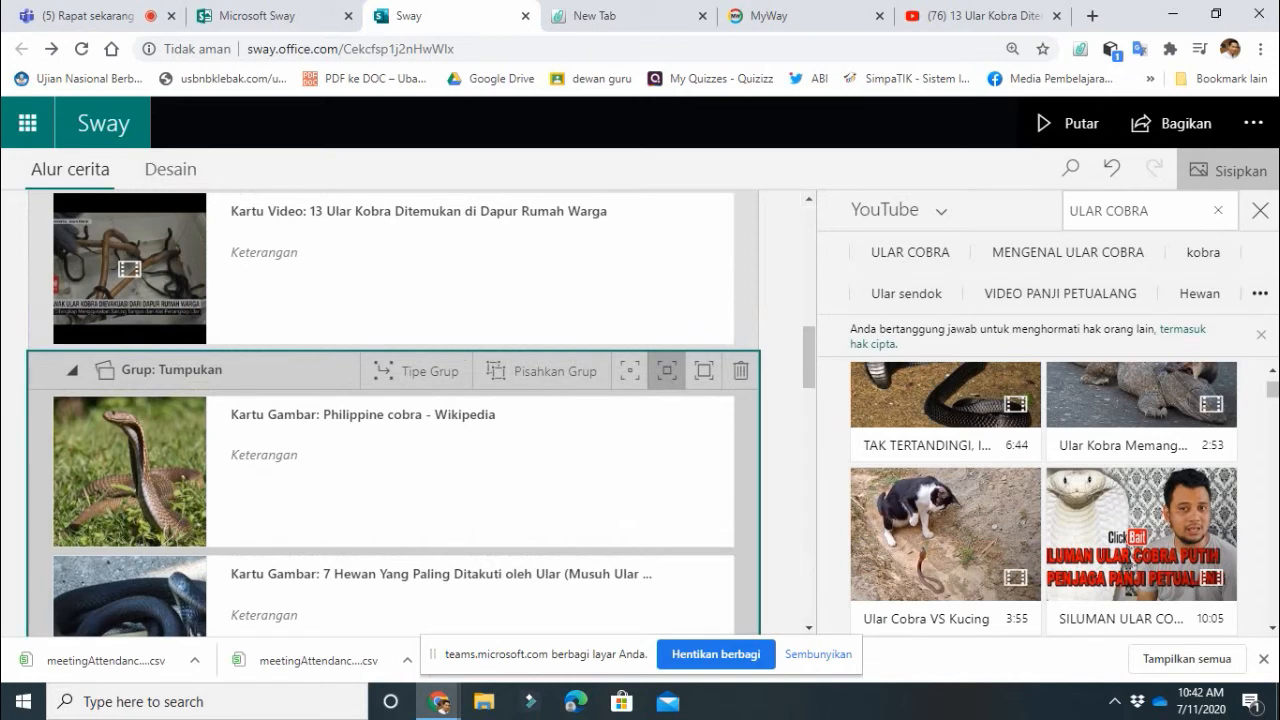
pyautogui.click(809, 628)
pyautogui.click(809, 628)
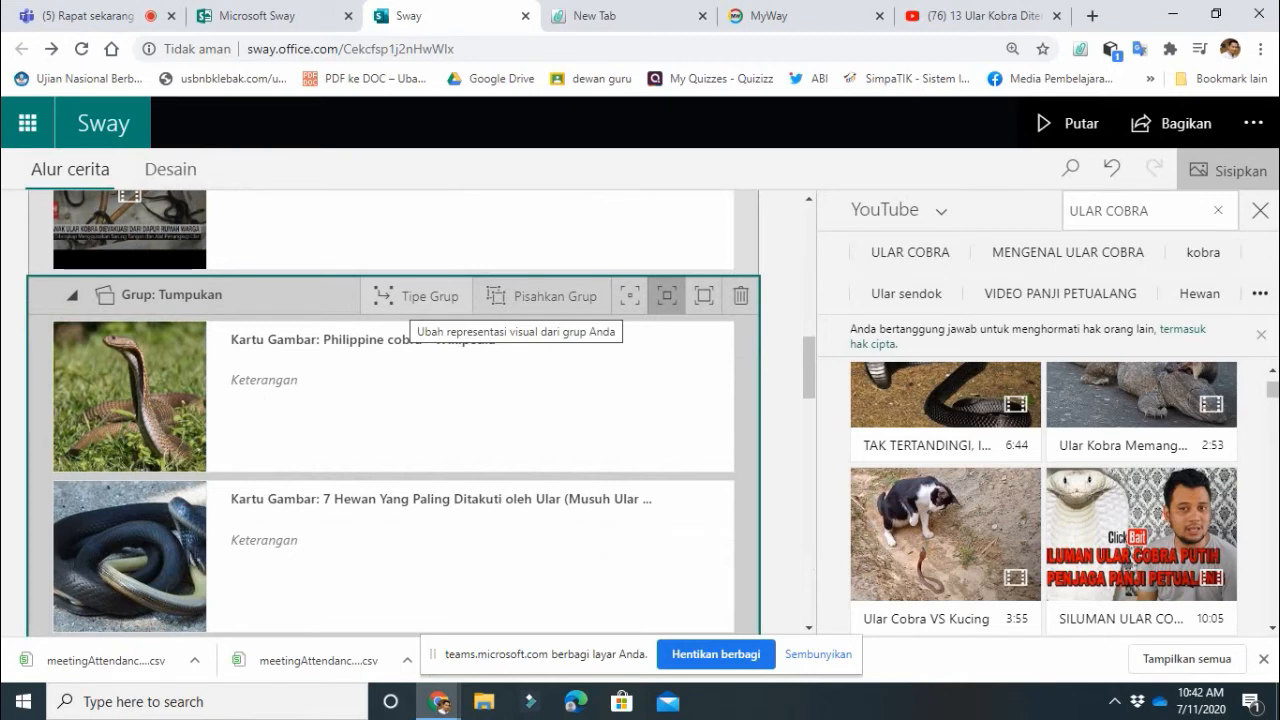
pyautogui.click(405, 296)
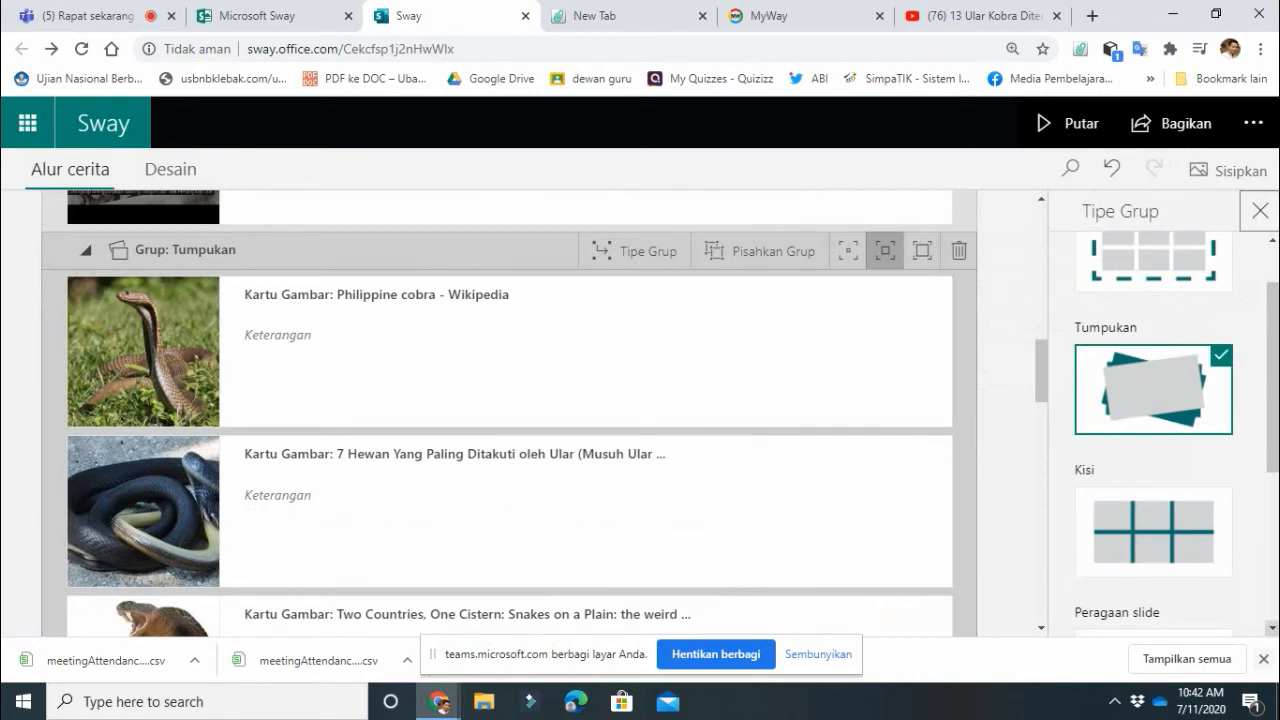
pyautogui.scroll(-2, 1160, 480)
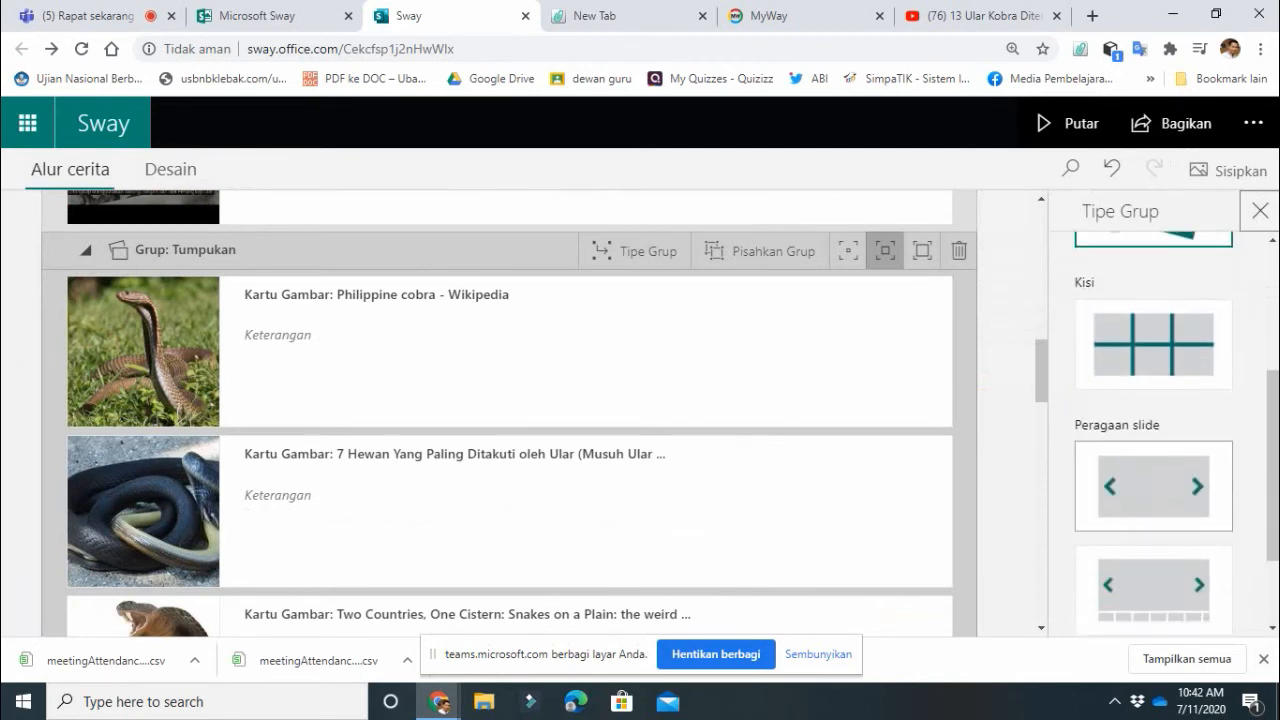
pyautogui.click(1150, 482)
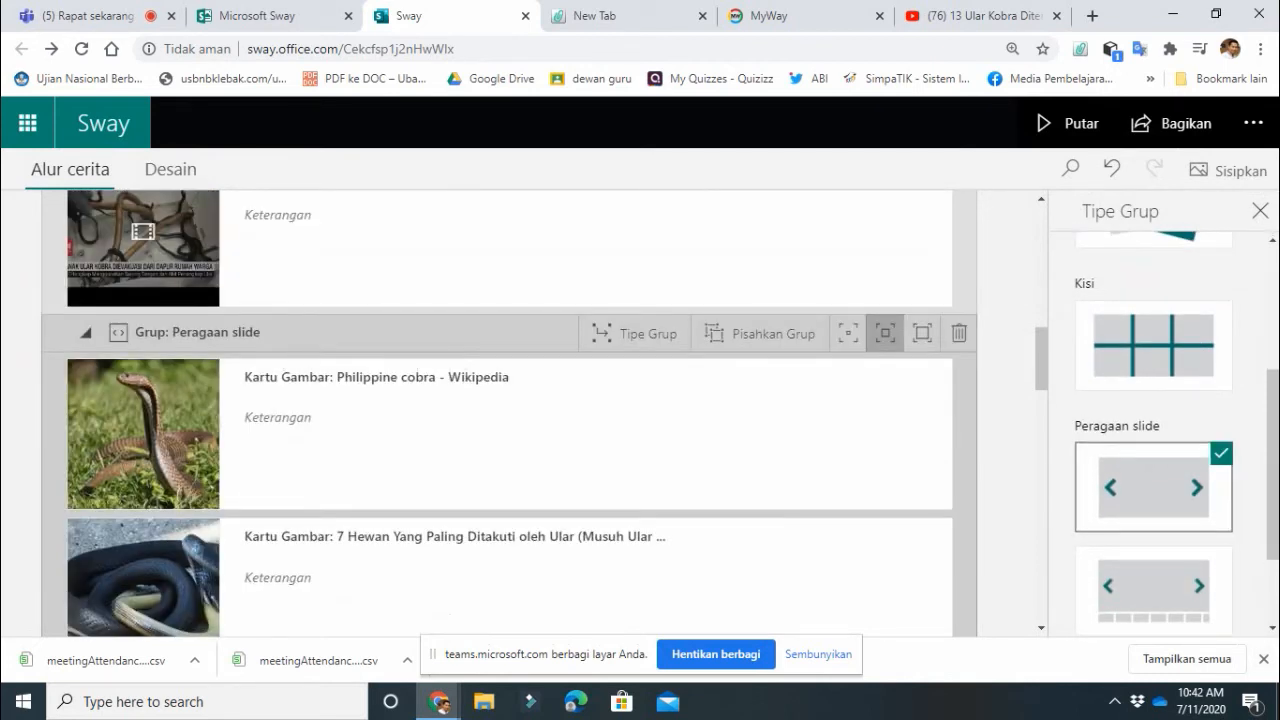
# Step: Remove the "13 Ular Kobra Ditemukan di Dapur Rumah Warga" video card from the storyline and select the VIDEO PANJI PETUALANG card
pyautogui.click(1041, 199)
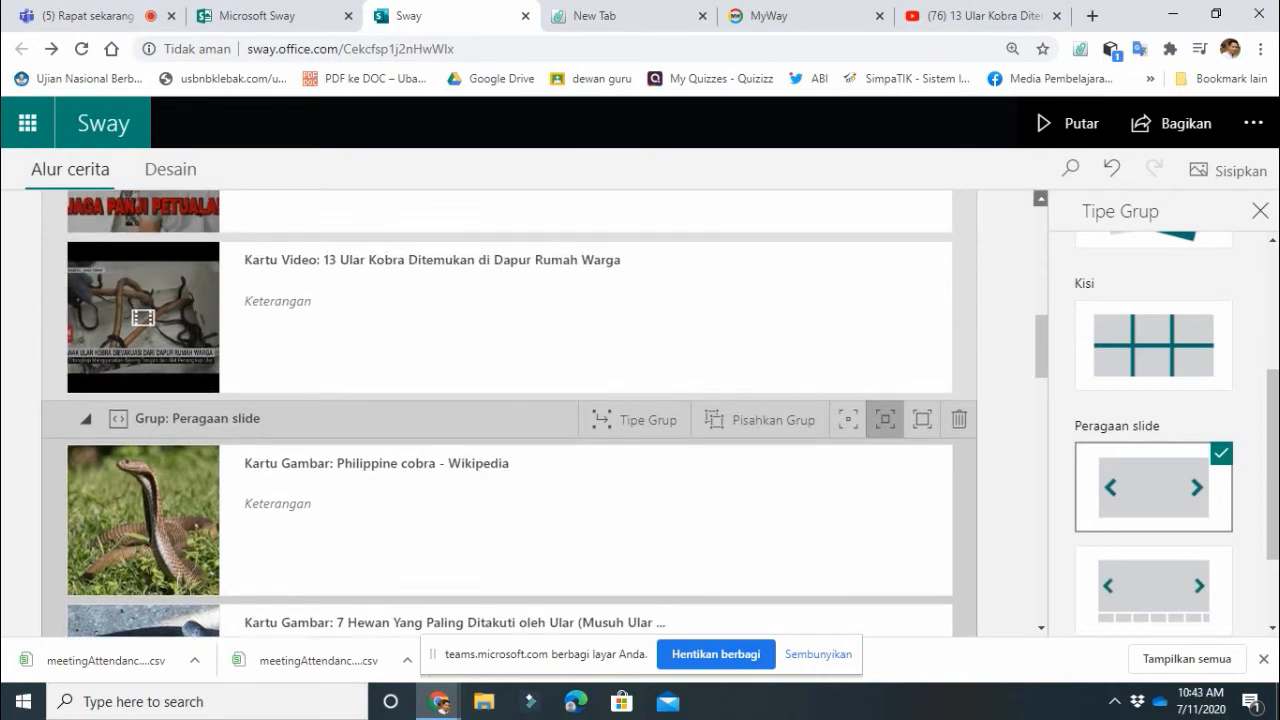
pyautogui.click(590, 213)
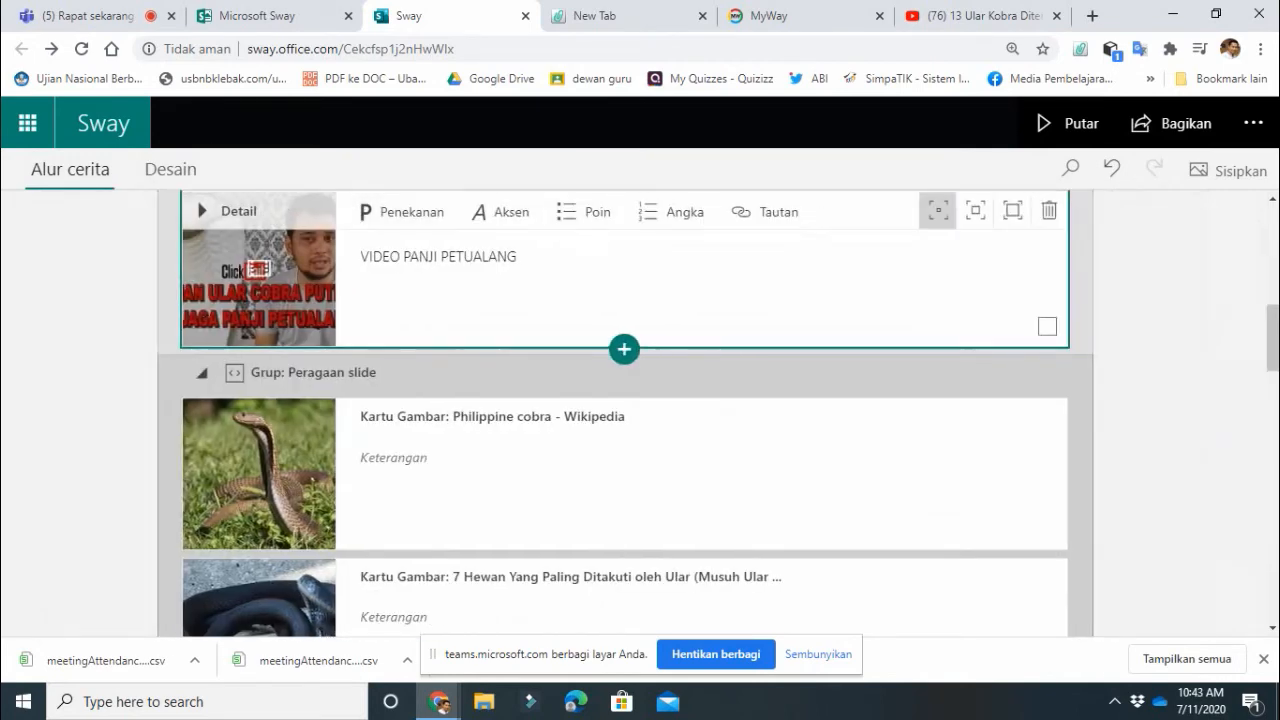
# Step: Set the Sway's layout to Vertikal and apply the navy floral style with an orange flower and red accent
pyautogui.click(170, 169)
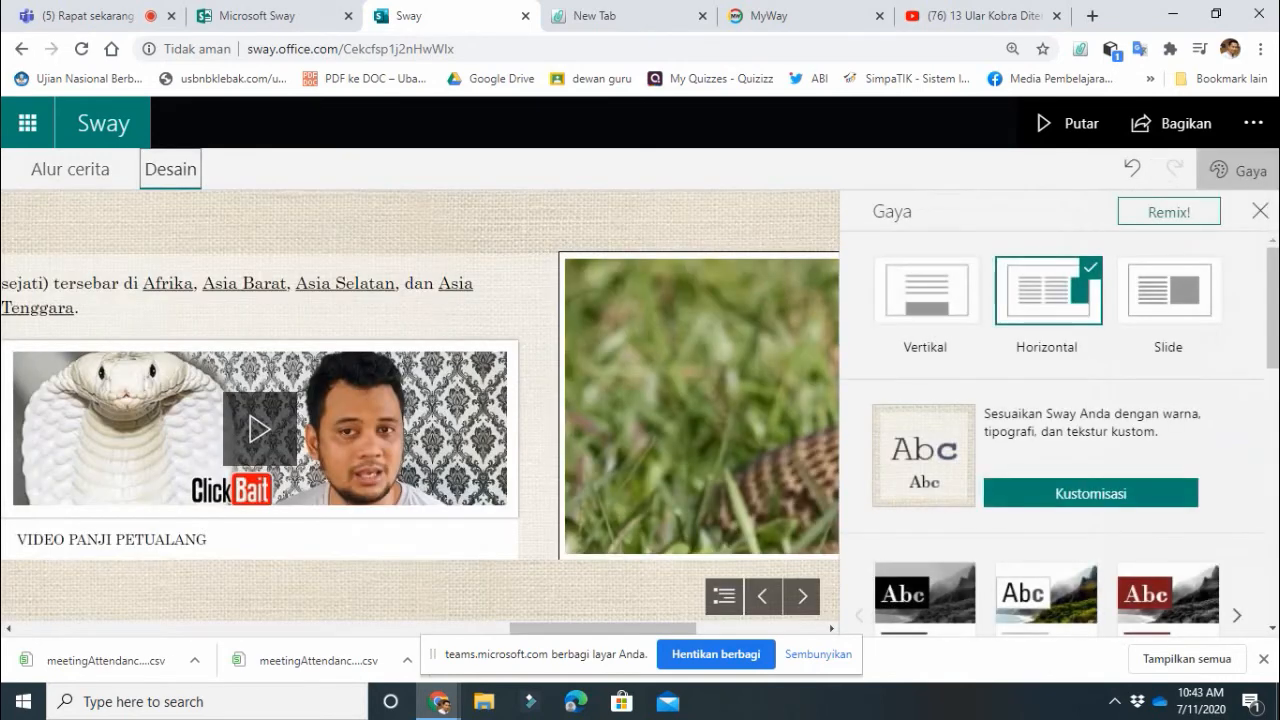
pyautogui.click(926, 291)
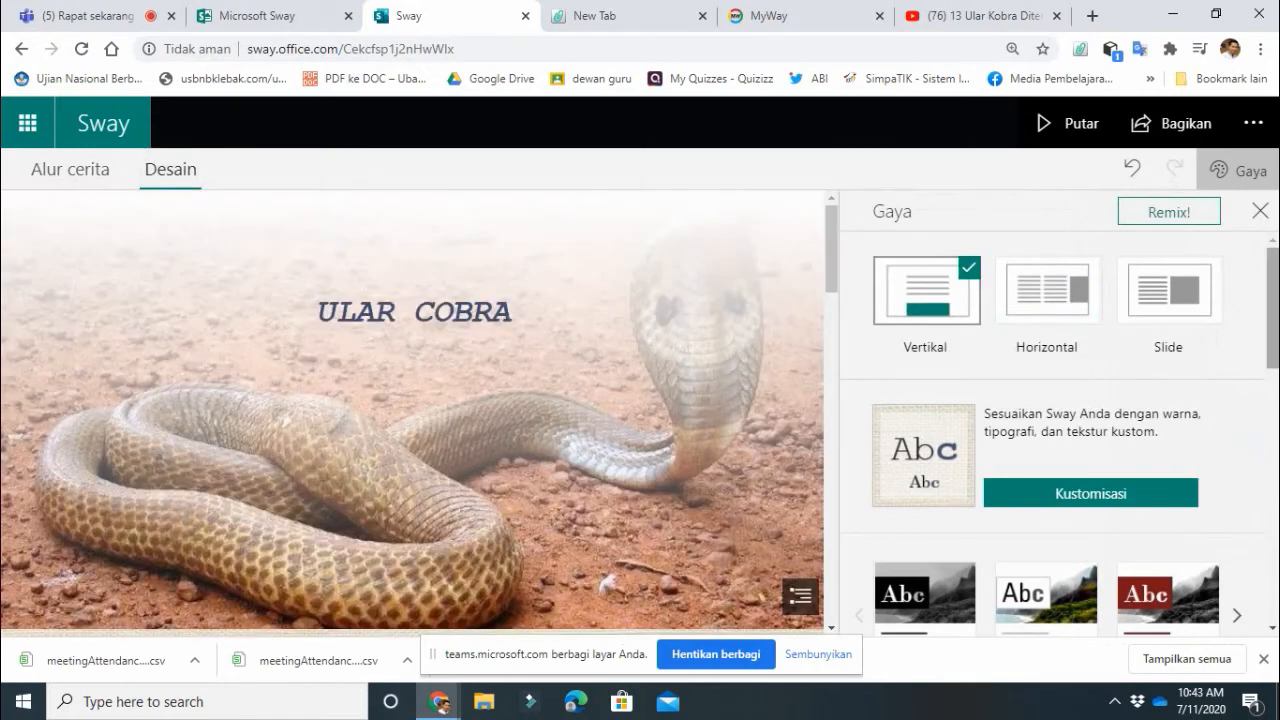
pyautogui.scroll(-10, 1058, 440)
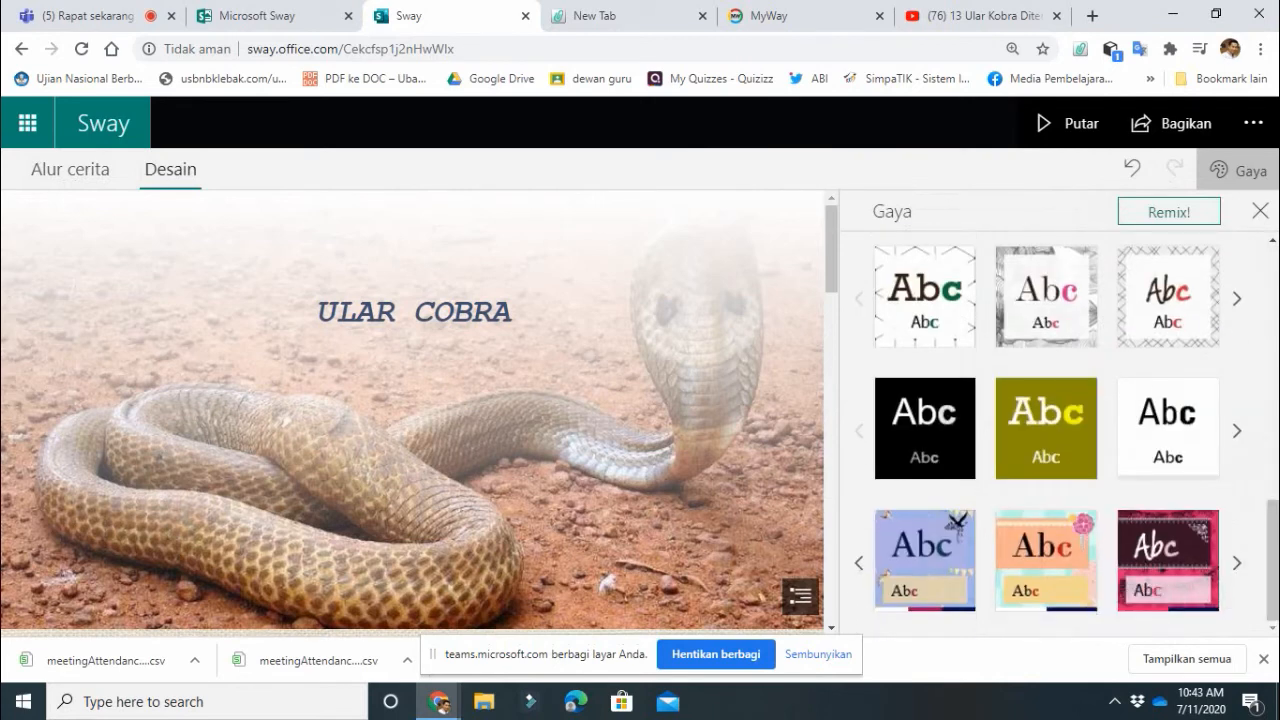
pyautogui.click(1236, 562)
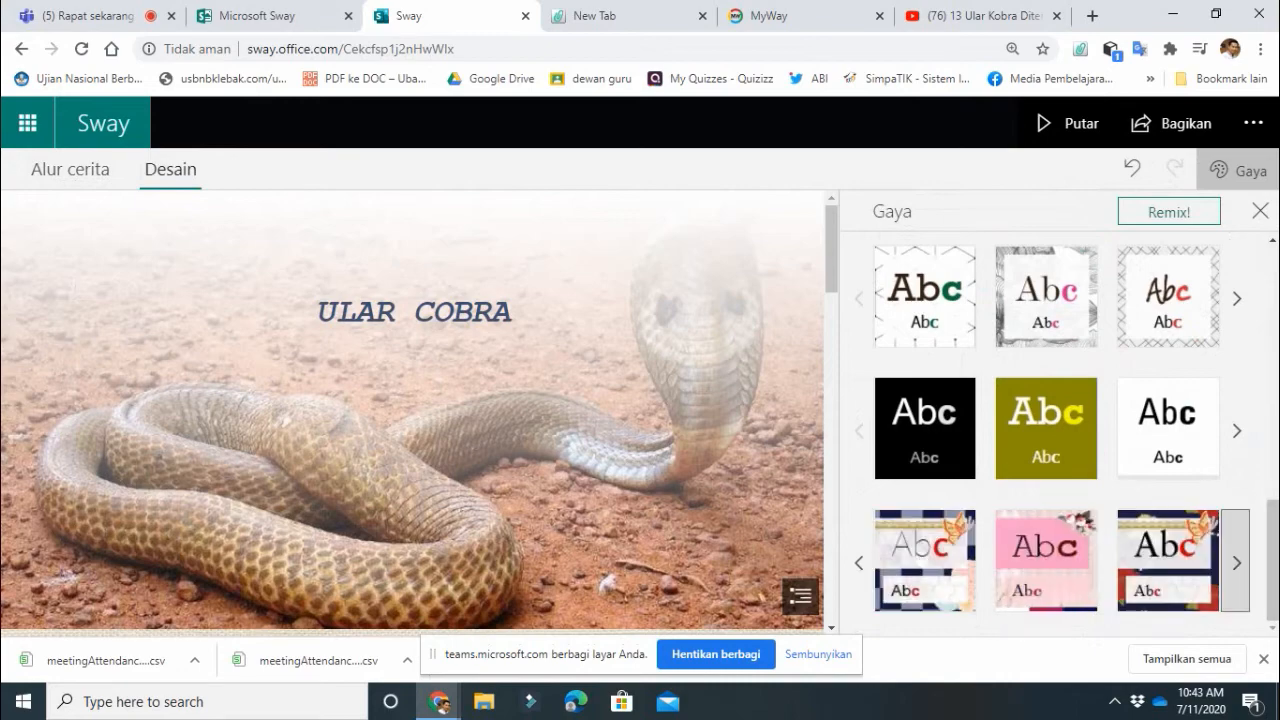
pyautogui.click(1165, 560)
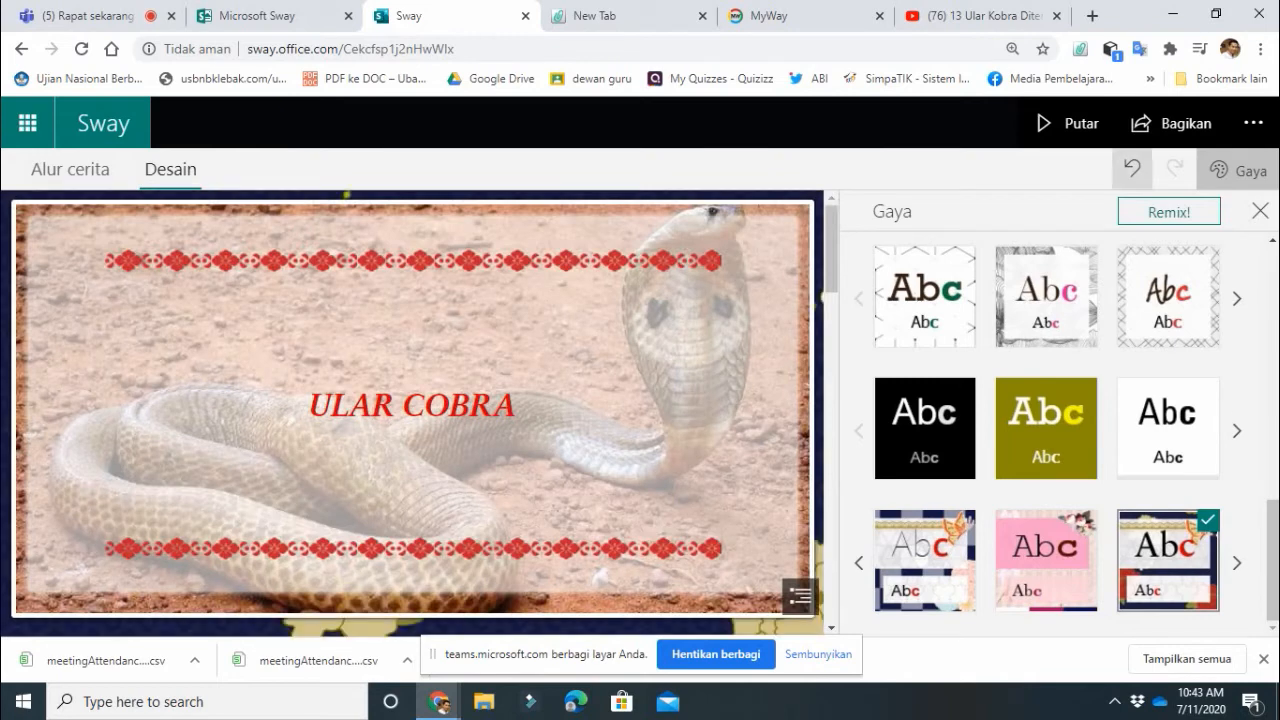
# Step: Remix the Sway's design and play the presentation
pyautogui.click(1168, 211)
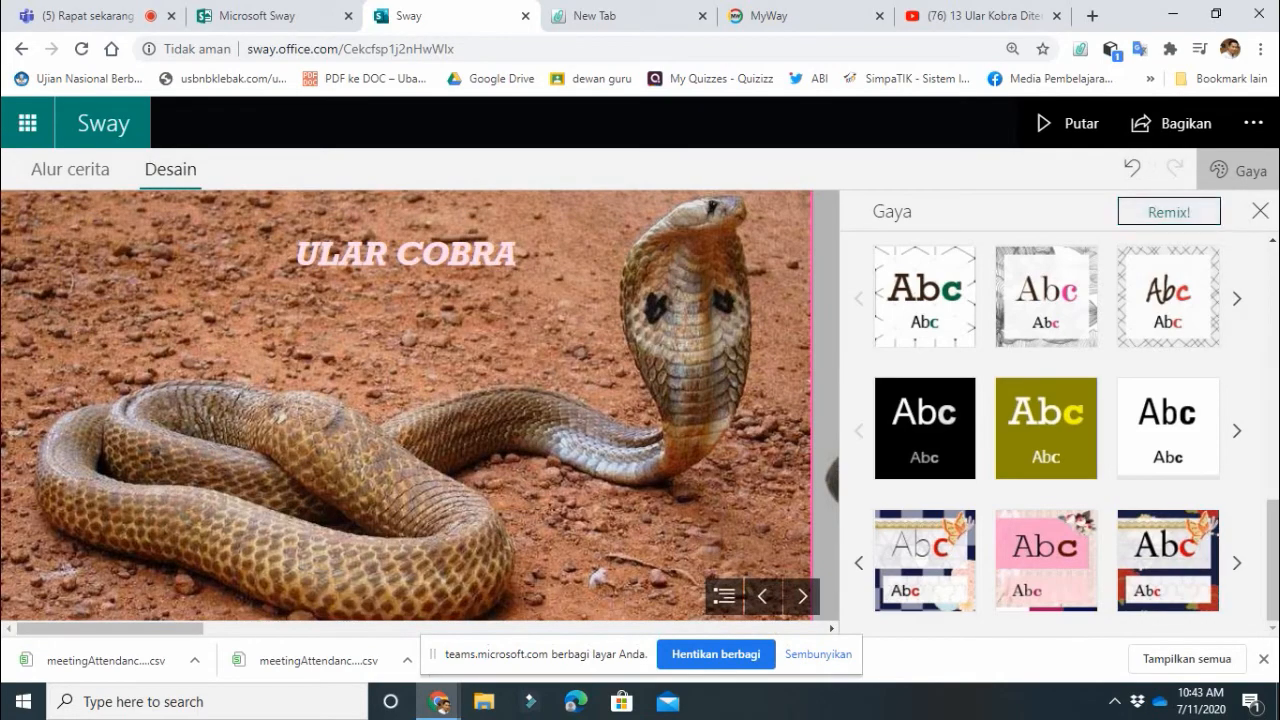
pyautogui.click(1067, 123)
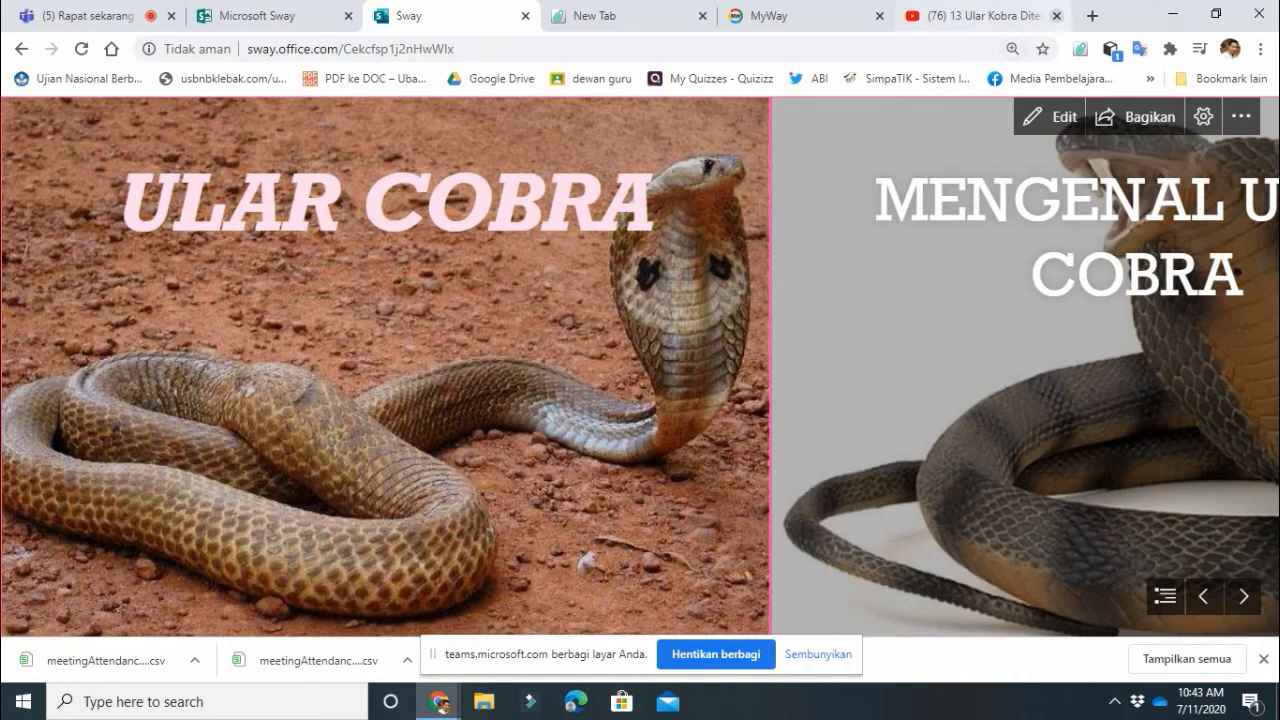
# Step: Close the YouTube, MyWay and New Tab browser tabs
pyautogui.click(1056, 15)
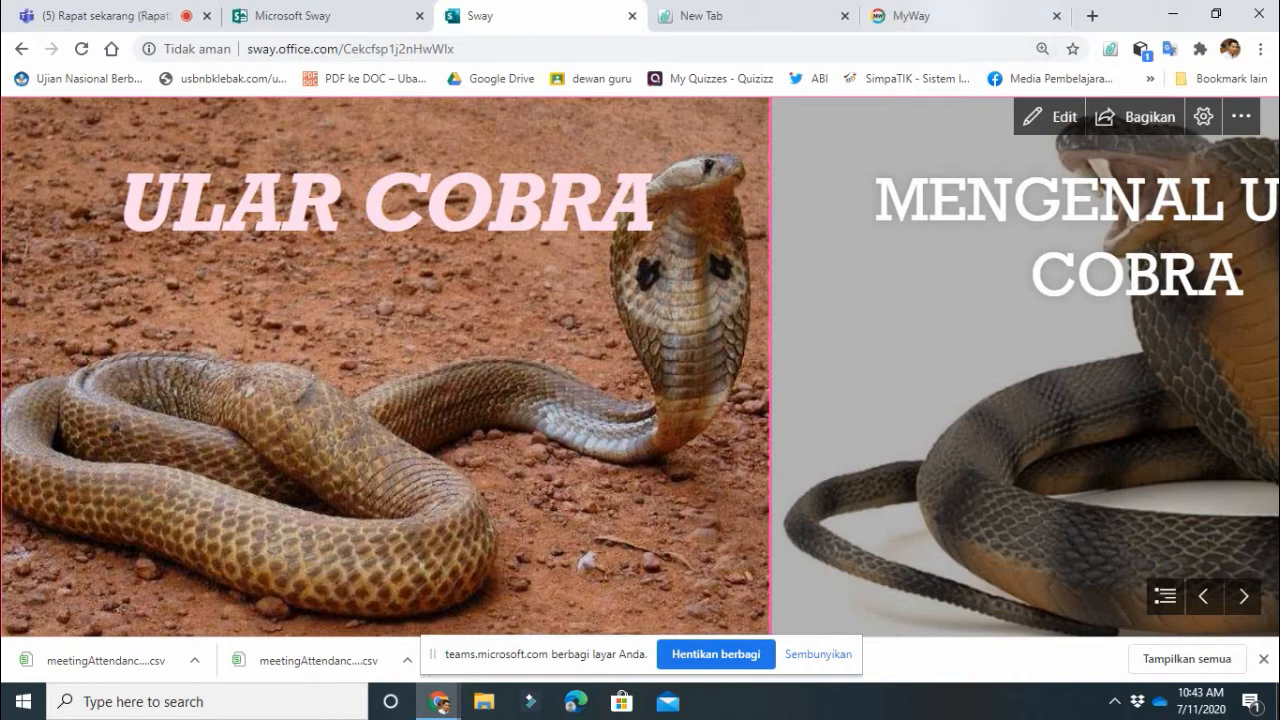
pyautogui.click(1056, 15)
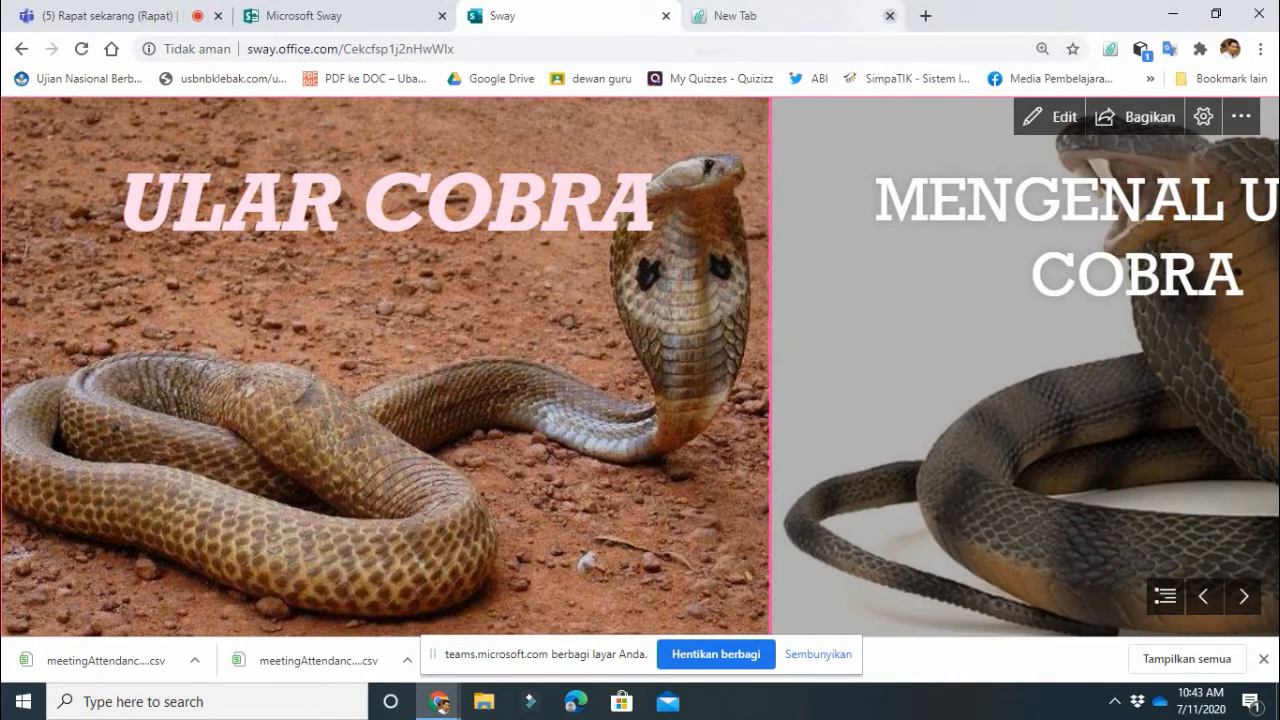
pyautogui.click(889, 15)
# Step: Advance the preview to MENGENAL ULAR COBRA, return to the storyline's Ular sendok text card and switch to the Teams meeting
pyautogui.press('Right')
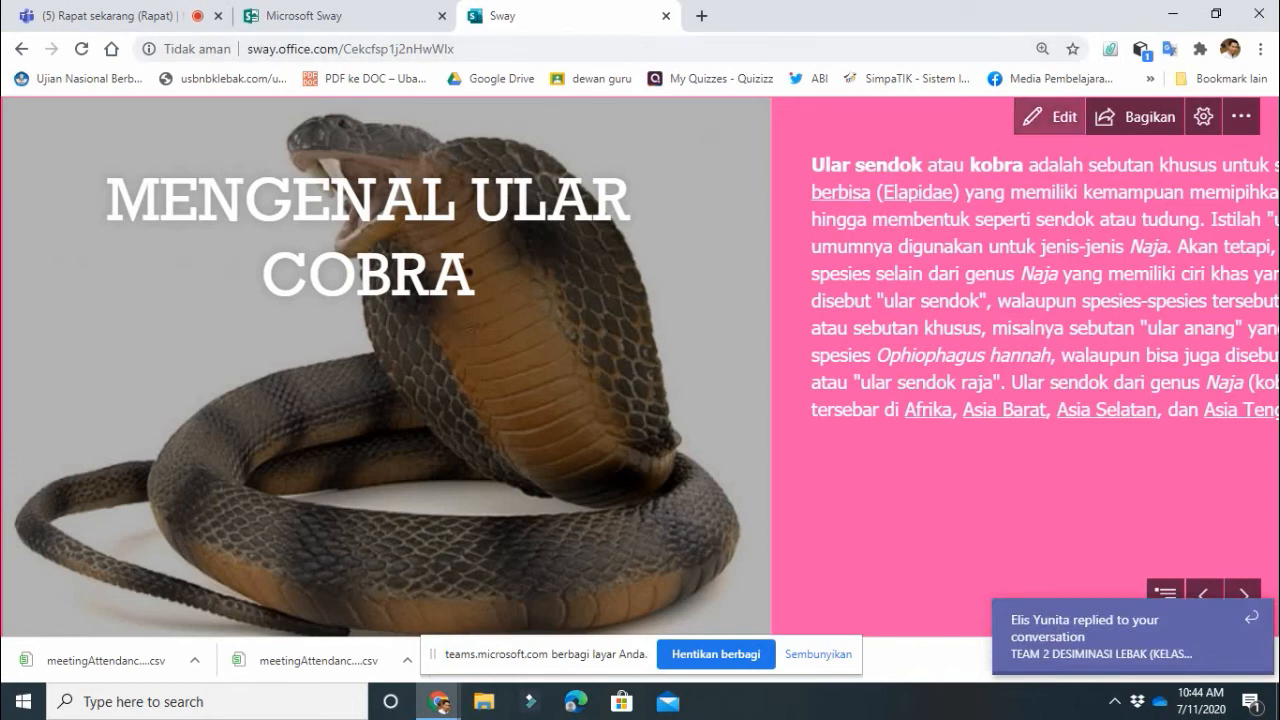
pyautogui.click(1050, 116)
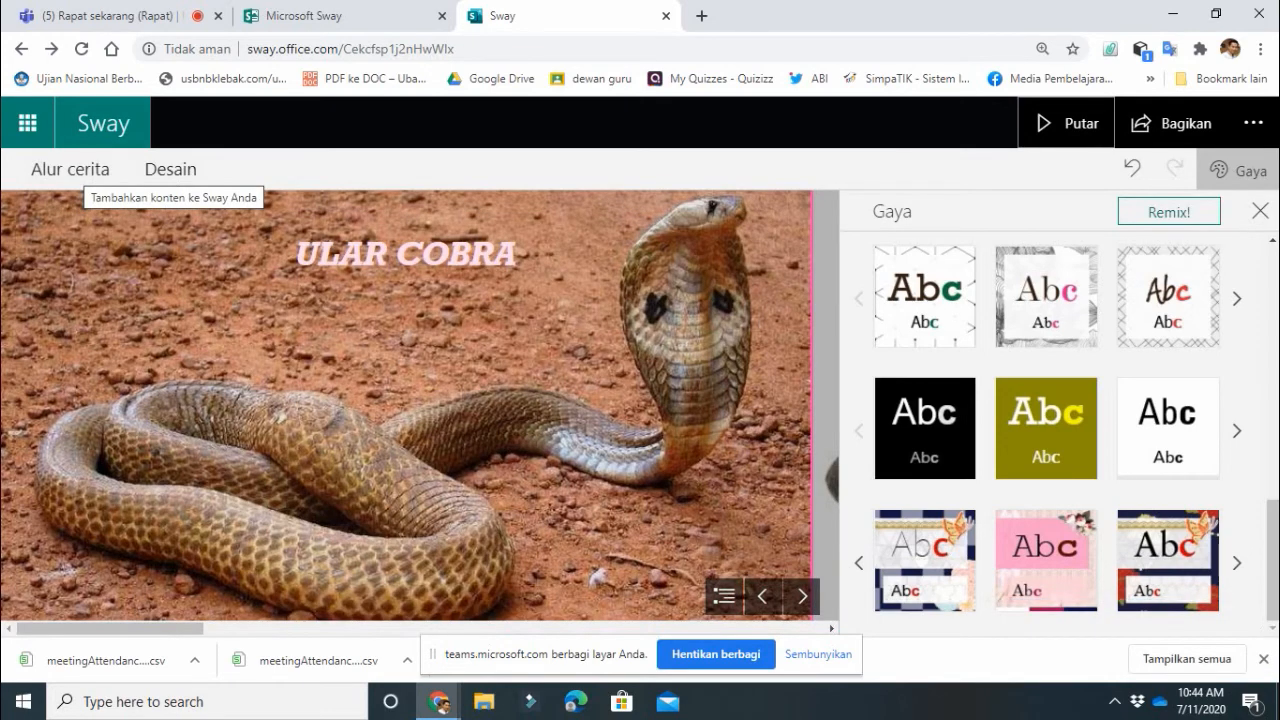
pyautogui.click(70, 169)
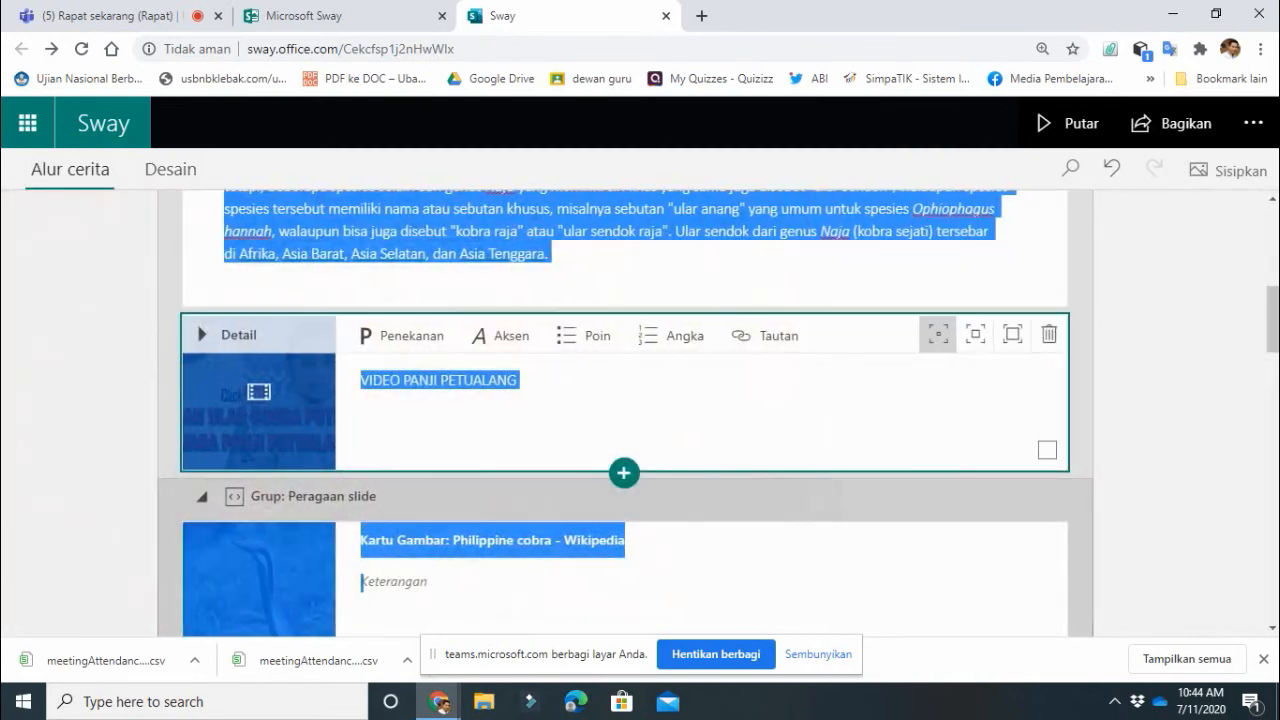
pyautogui.click(624, 254)
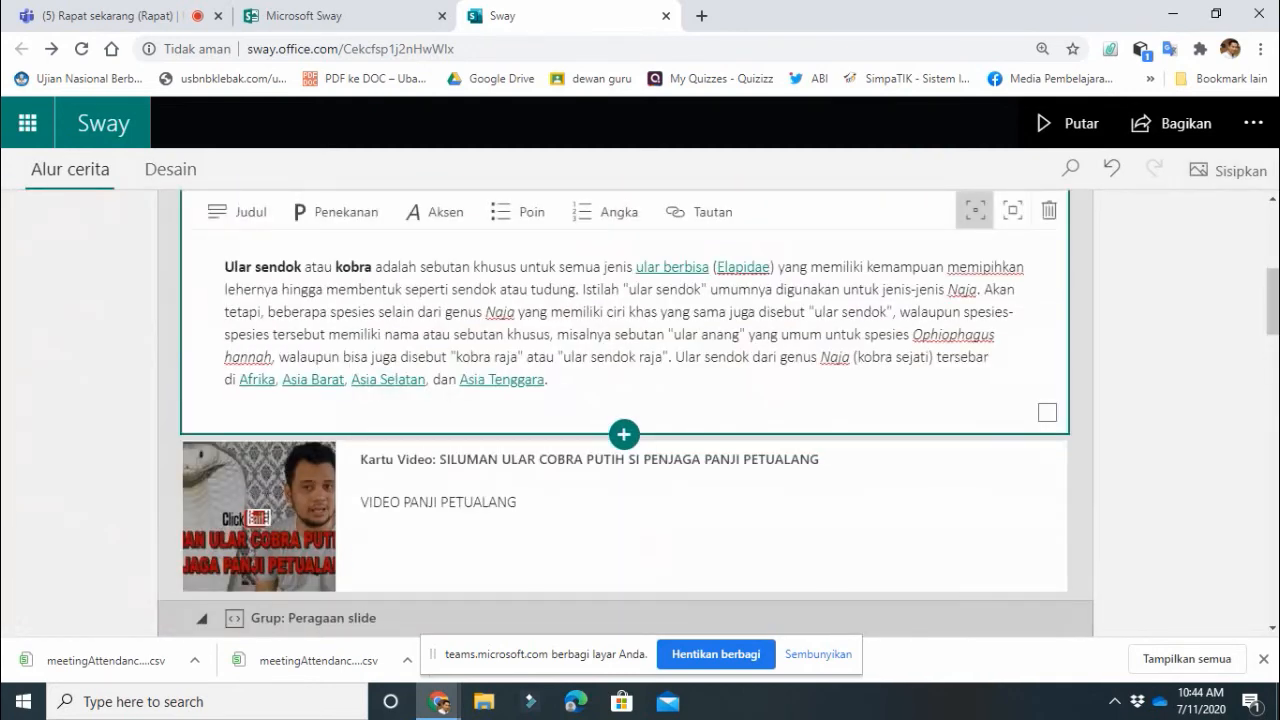
pyautogui.click(1272, 199)
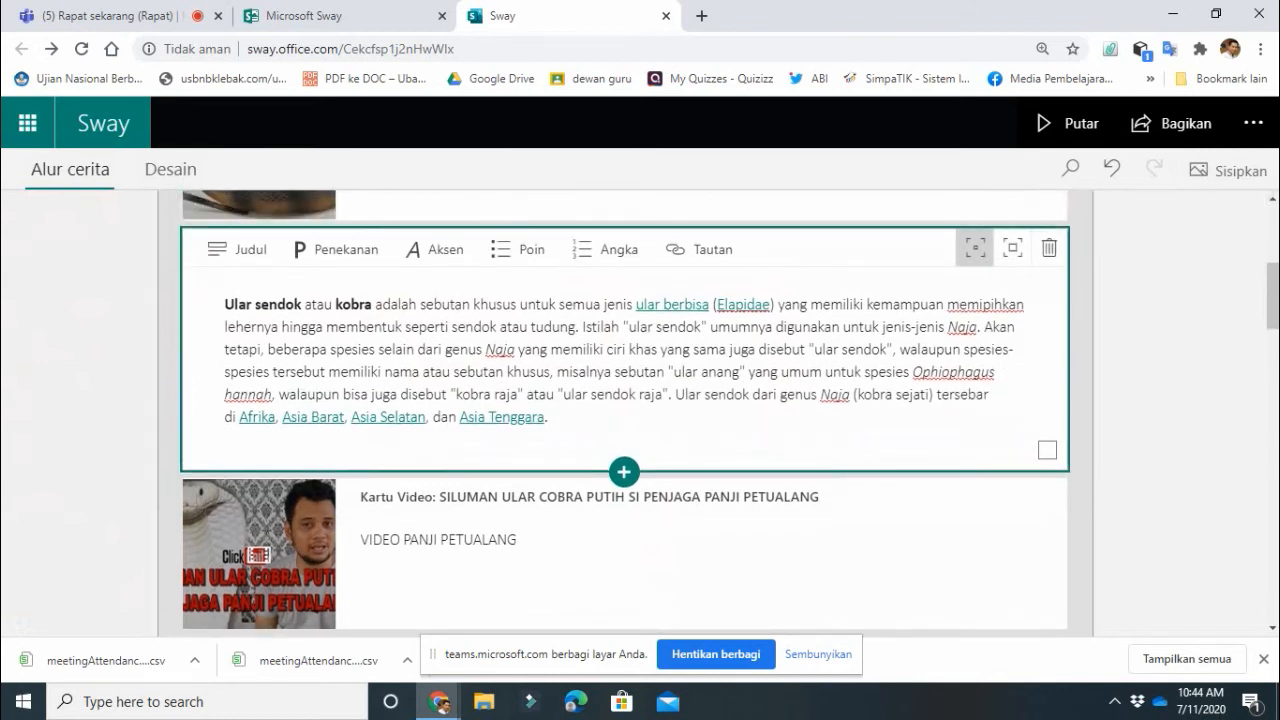
pyautogui.click(110, 15)
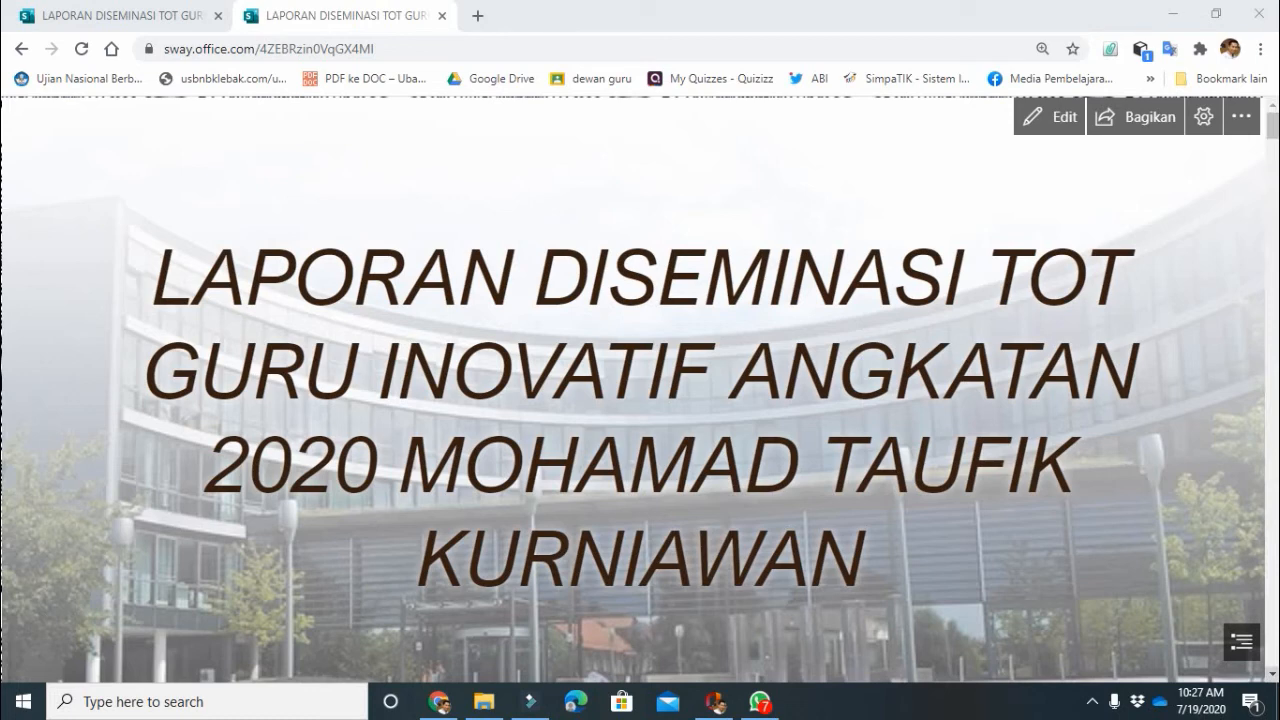
# Step: Examine the LAPORAN DISEMINASI TOT Sway from its title through the KEGIATAN PRA DISEMINASI 1 and 2 sections
pyautogui.scroll(-3, 640, 390)
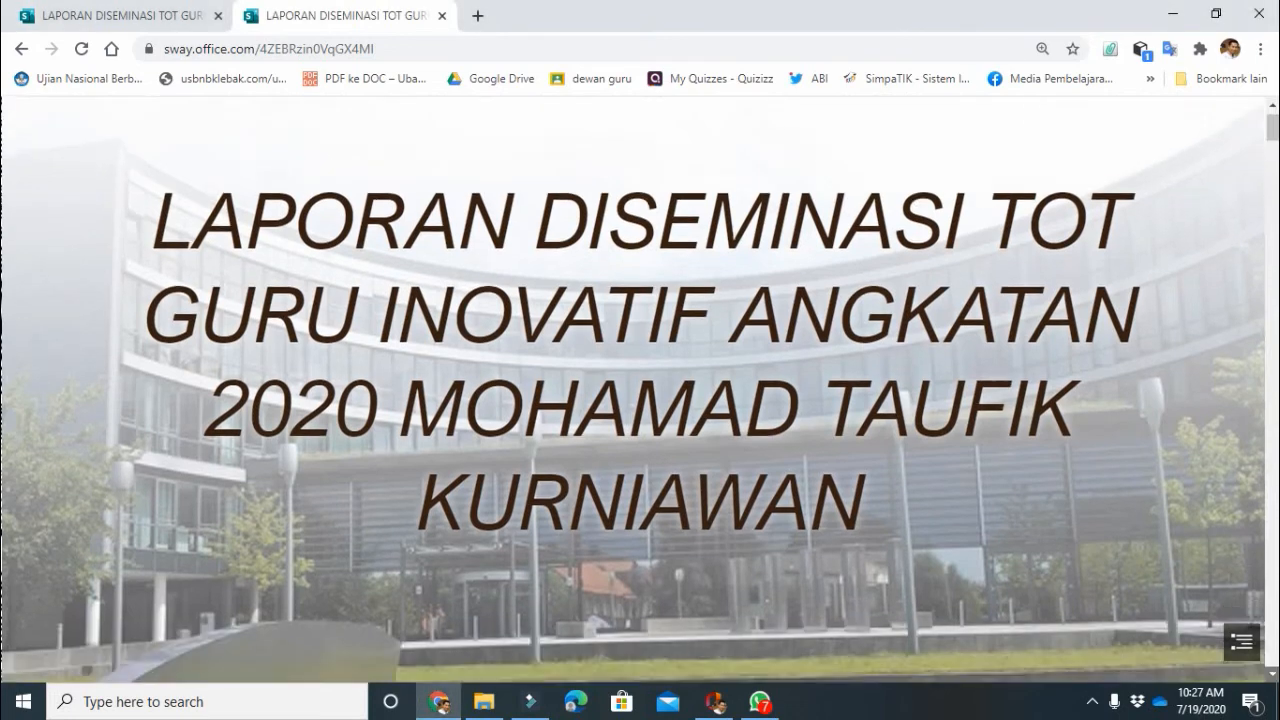
pyautogui.scroll(-2, 640, 390)
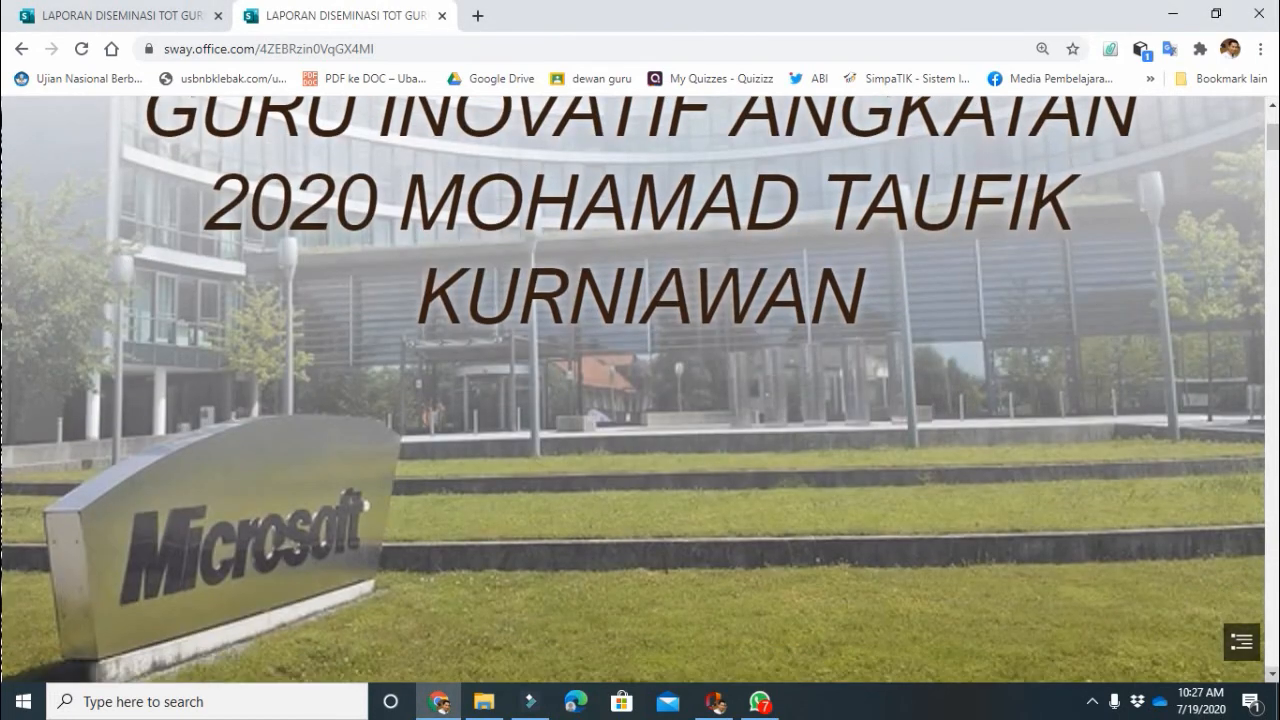
pyautogui.scroll(-3, 640, 390)
pyautogui.scroll(-3, 640, 390)
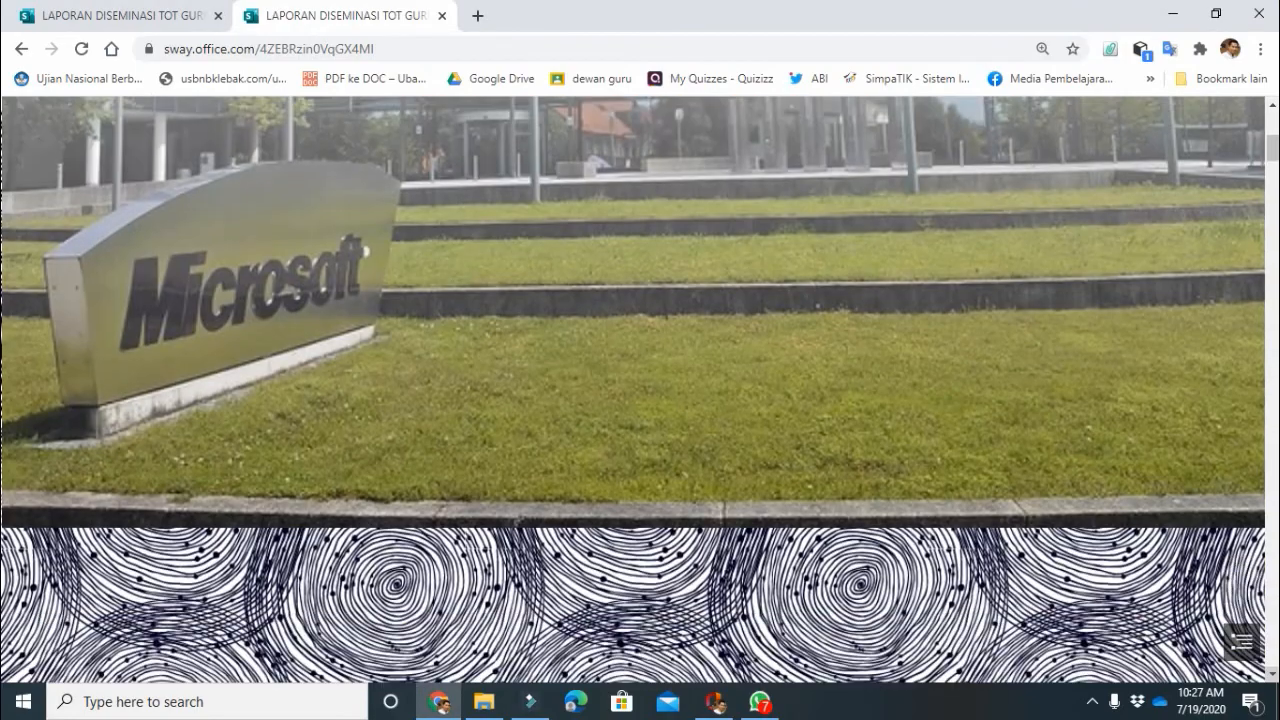
pyautogui.scroll(-1, 640, 390)
pyautogui.scroll(-3, 640, 390)
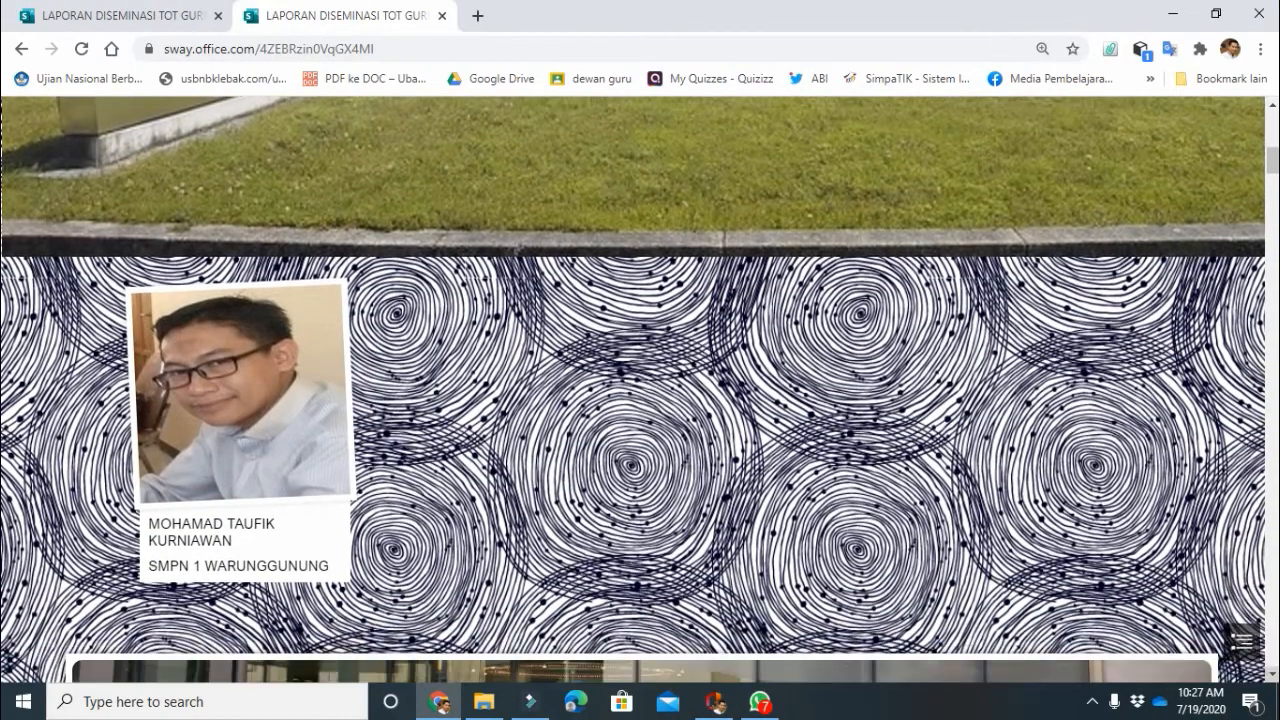
pyautogui.scroll(-4, 640, 390)
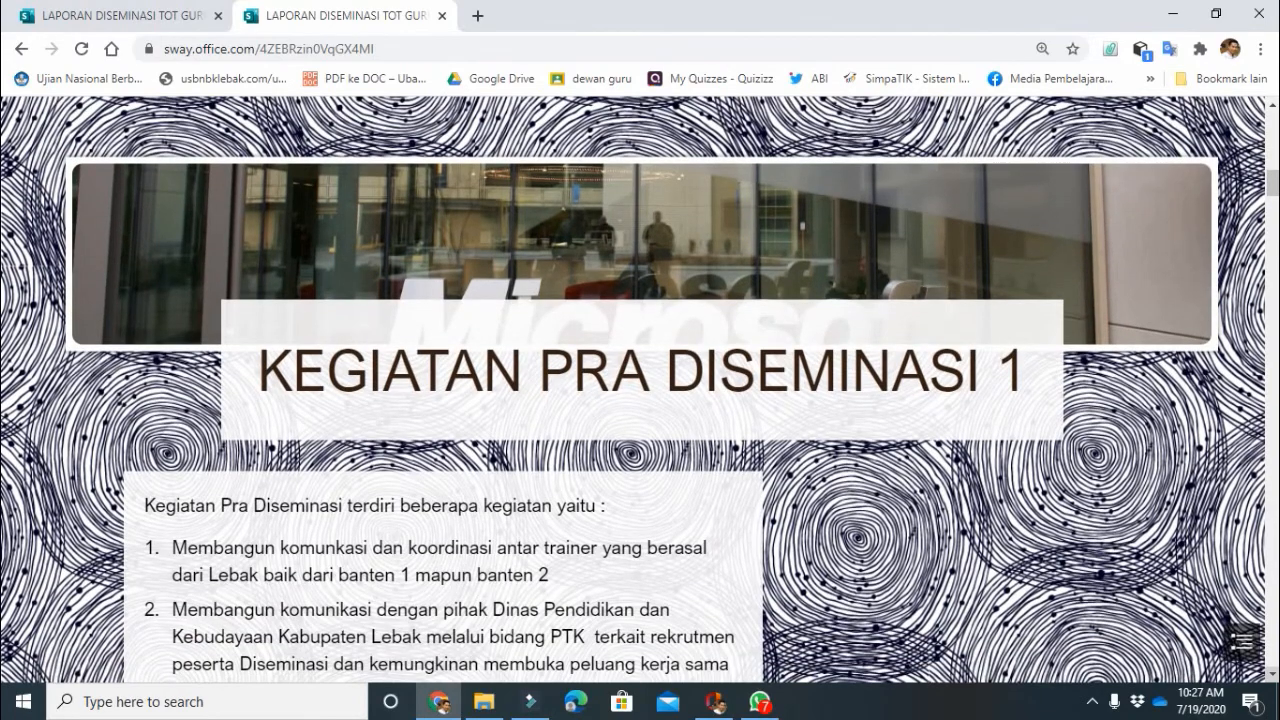
pyautogui.scroll(-3, 640, 390)
pyautogui.scroll(-5, 640, 390)
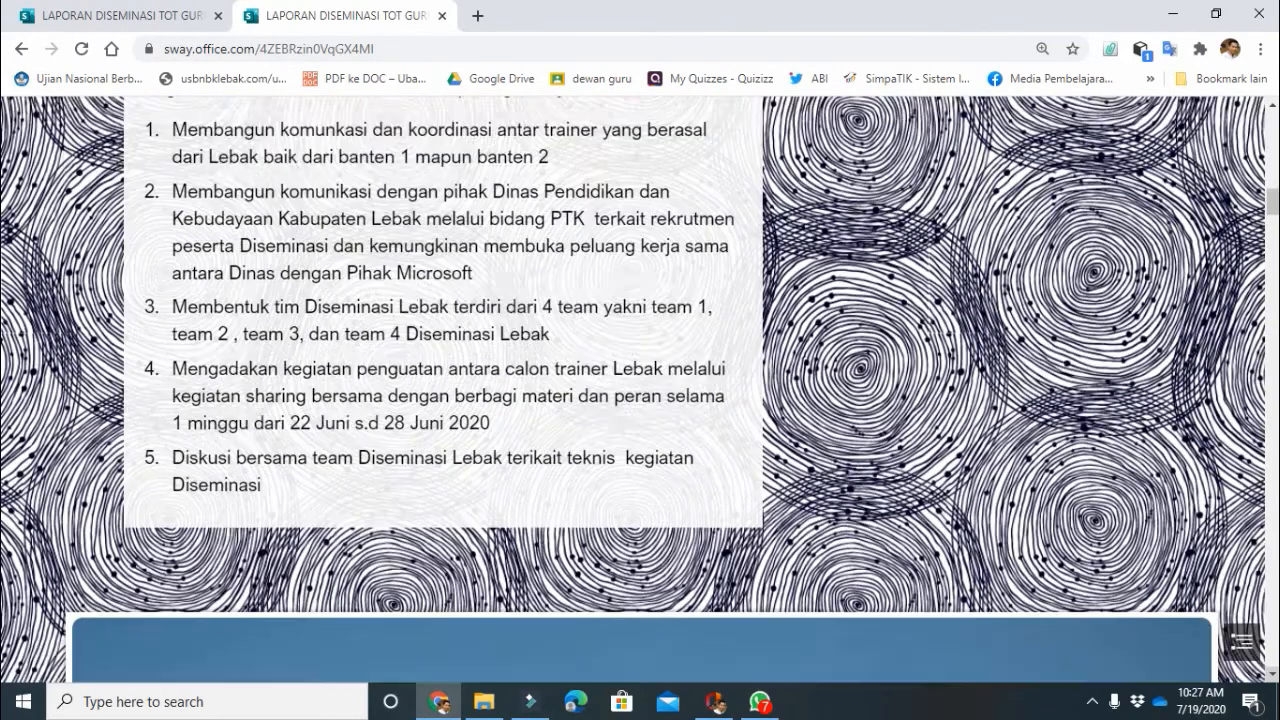
pyautogui.scroll(-3, 640, 390)
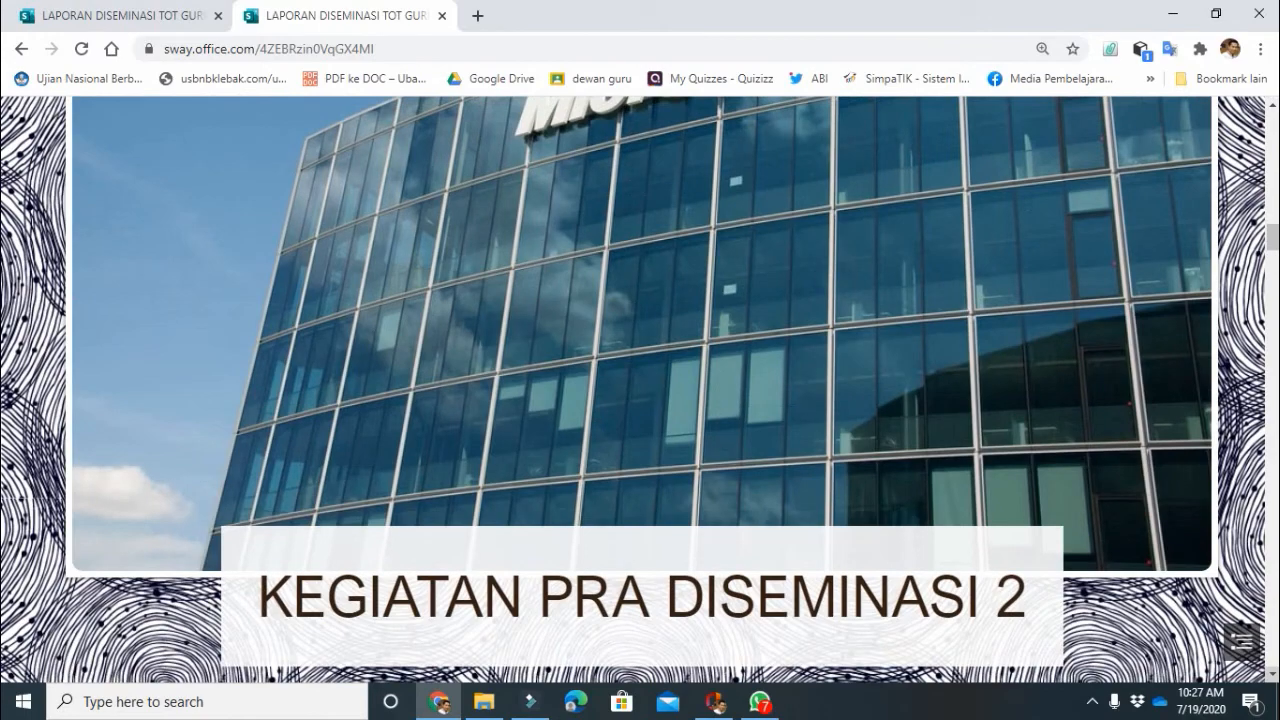
pyautogui.scroll(-5, 640, 390)
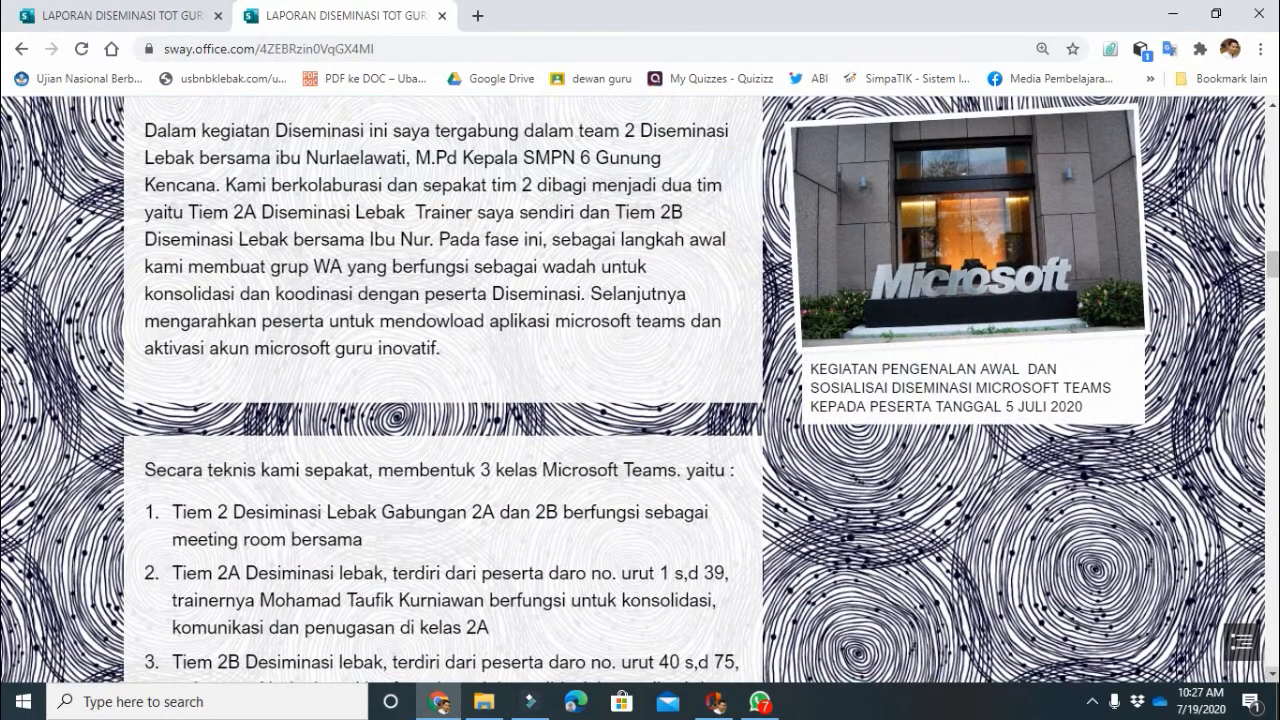
# Step: Review the report's GRAND OPENING, DISEMINASI 1 and DISEMINASI 2 sections and return to the DISEMINASI 1 videos
pyautogui.scroll(-10, 640, 390)
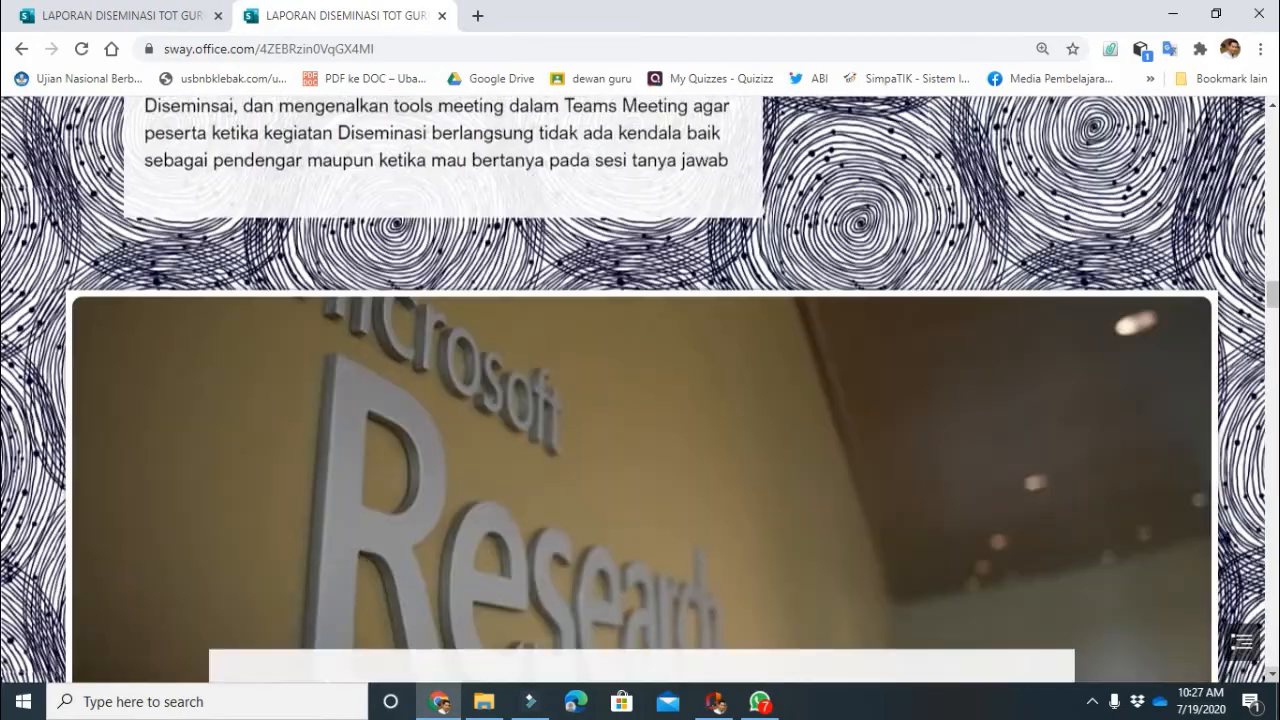
pyautogui.scroll(-5, 640, 390)
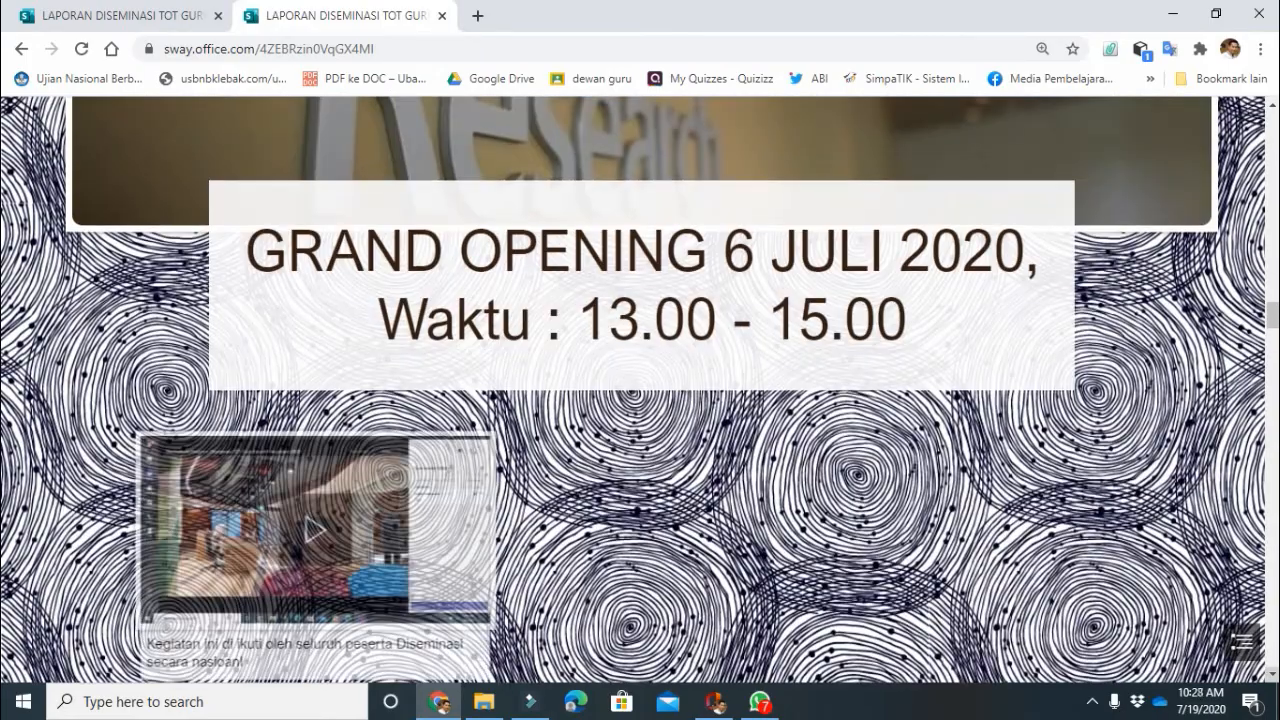
pyautogui.scroll(-5, 640, 390)
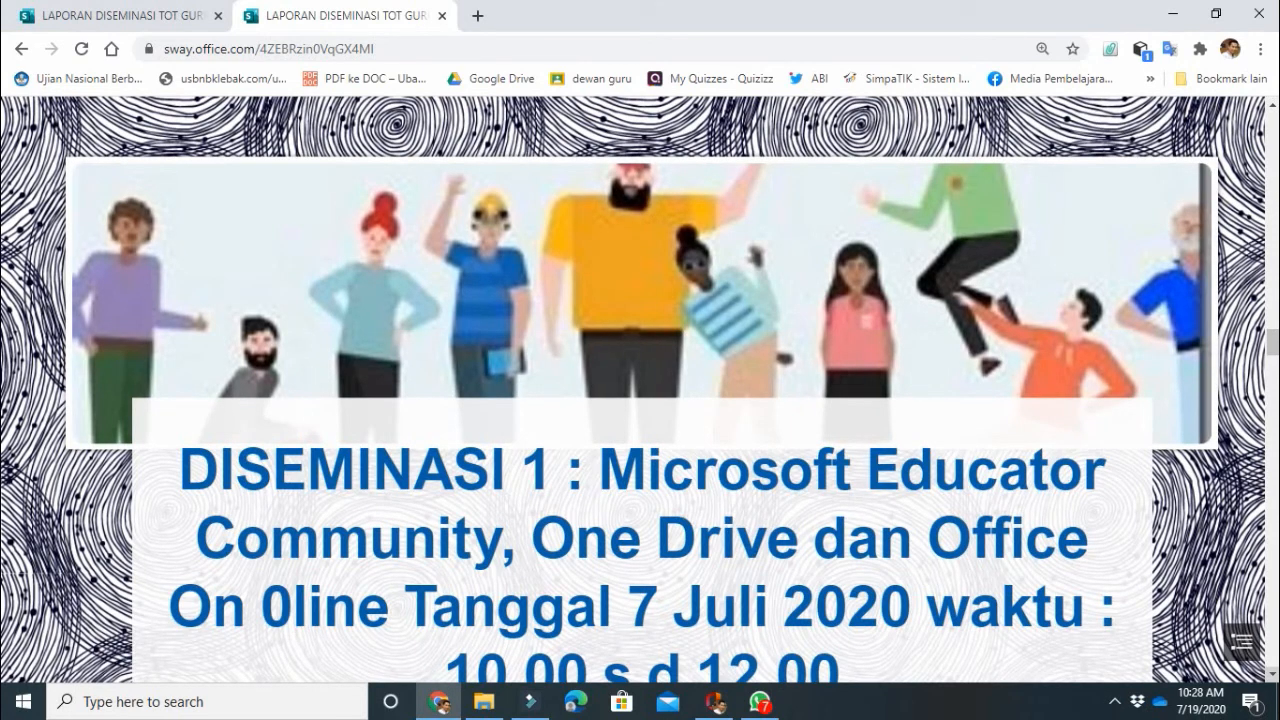
pyautogui.scroll(-5, 640, 390)
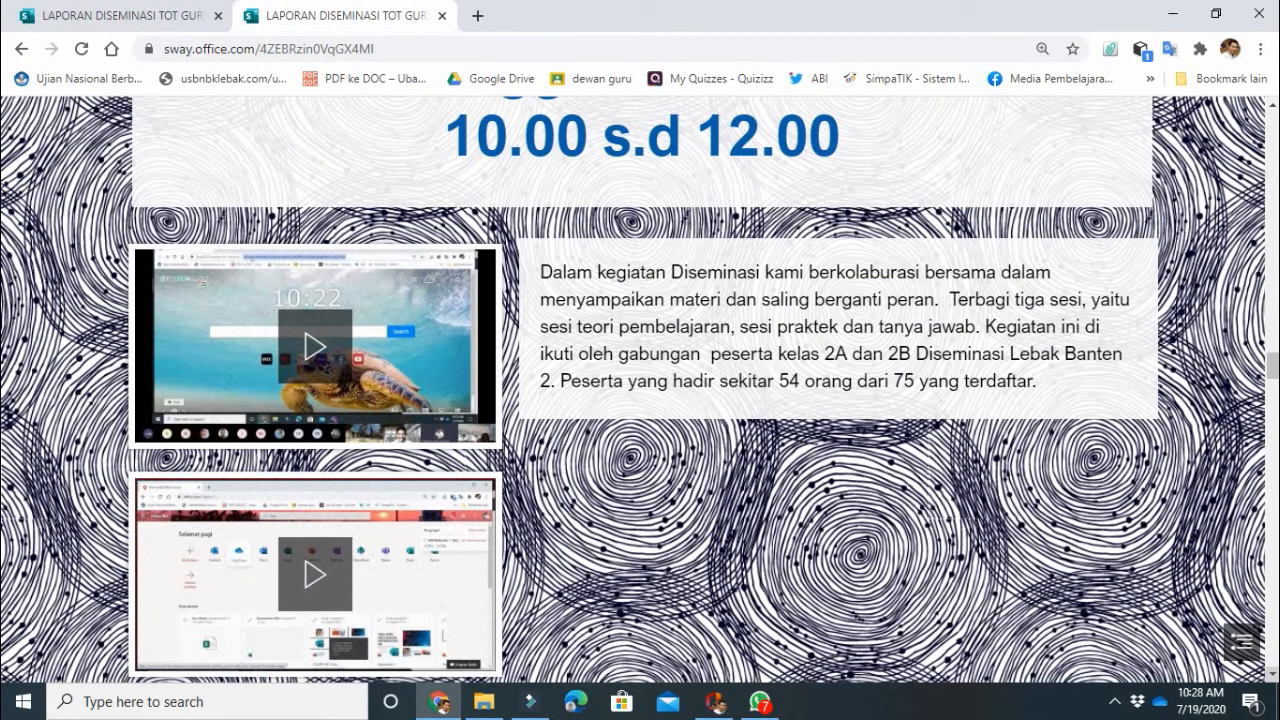
pyautogui.scroll(-5, 640, 390)
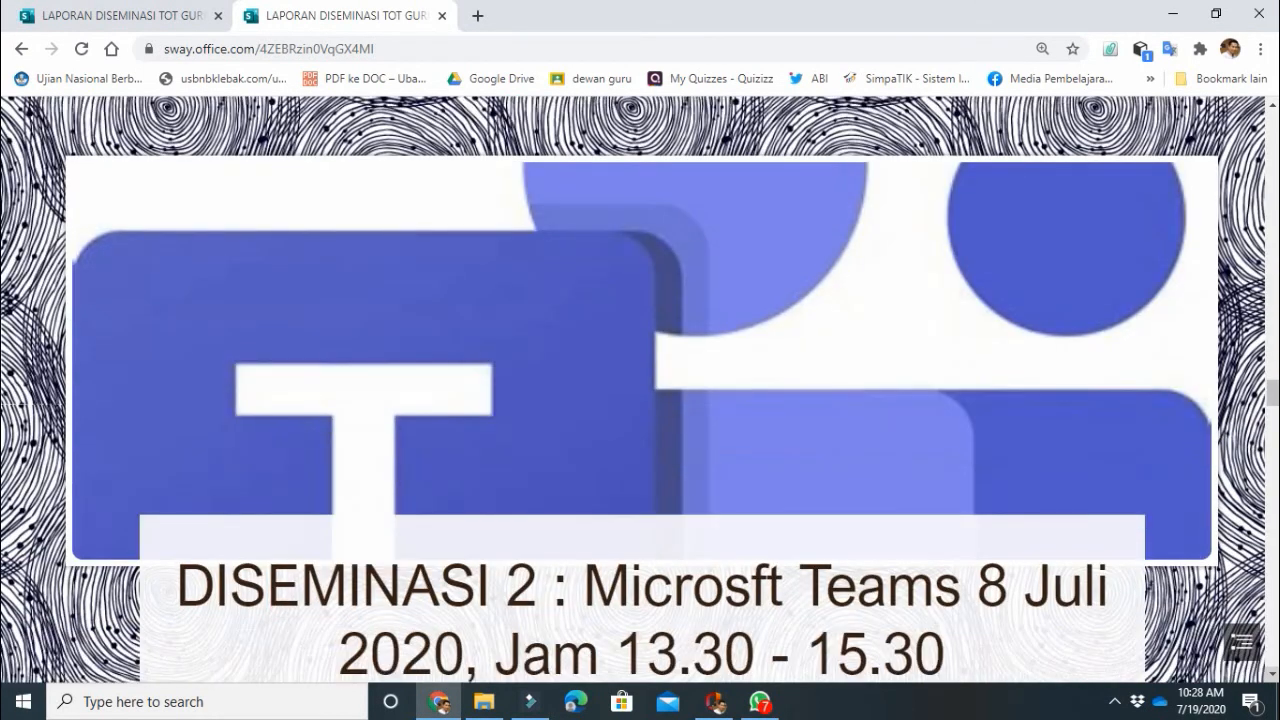
pyautogui.scroll(-1, 640, 390)
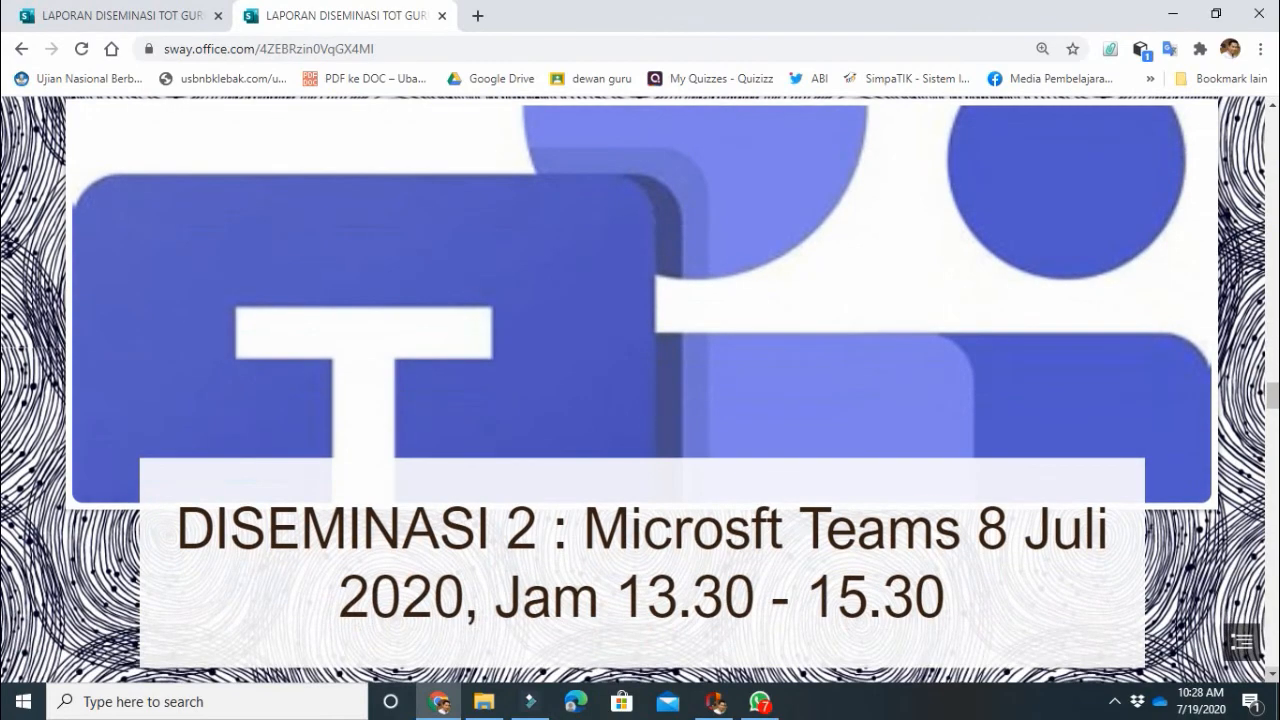
pyautogui.scroll(-5, 640, 390)
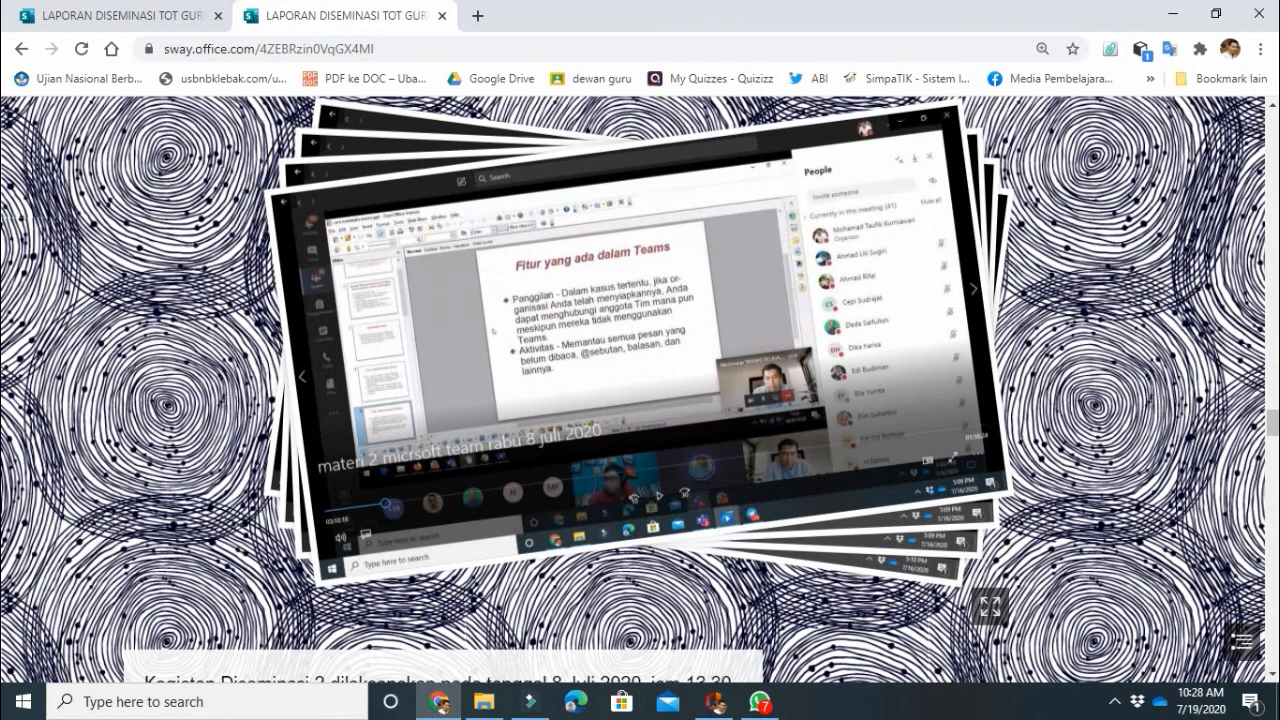
pyautogui.scroll(10, 640, 390)
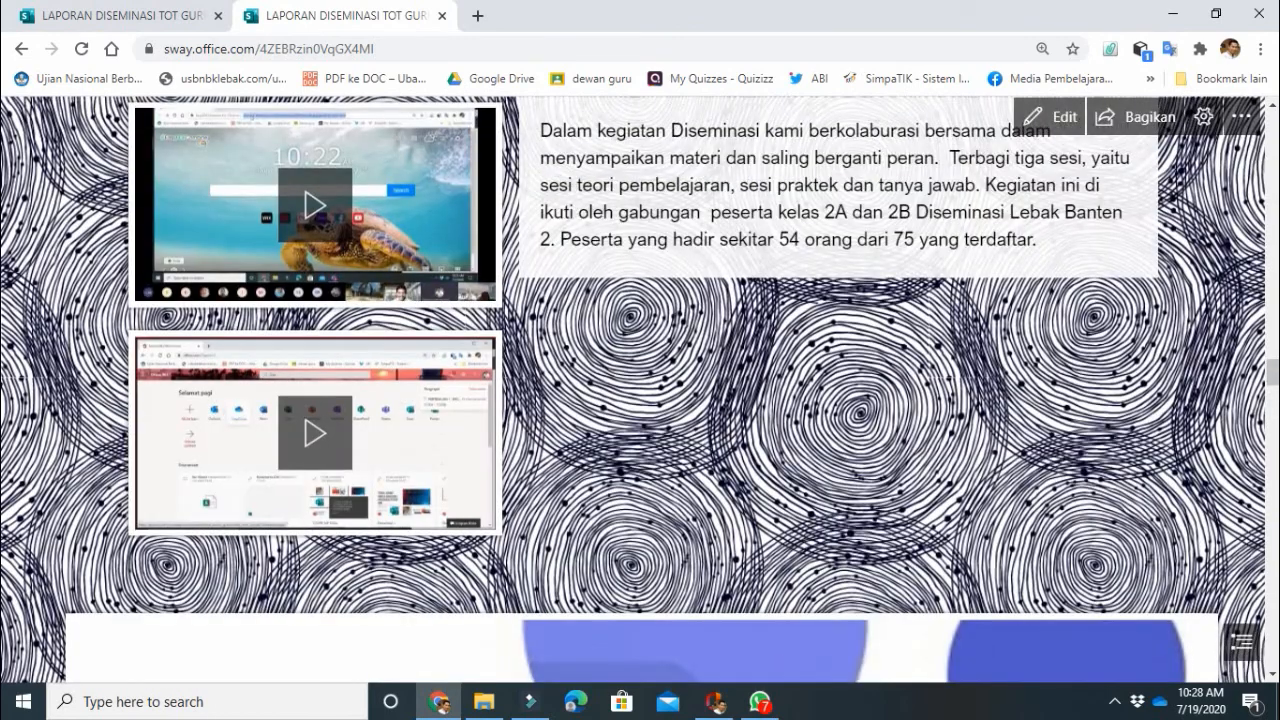
# Step: Play the lower and then the upper DISEMINASI 1 video with the system volume raised to 100
pyautogui.click(315, 433)
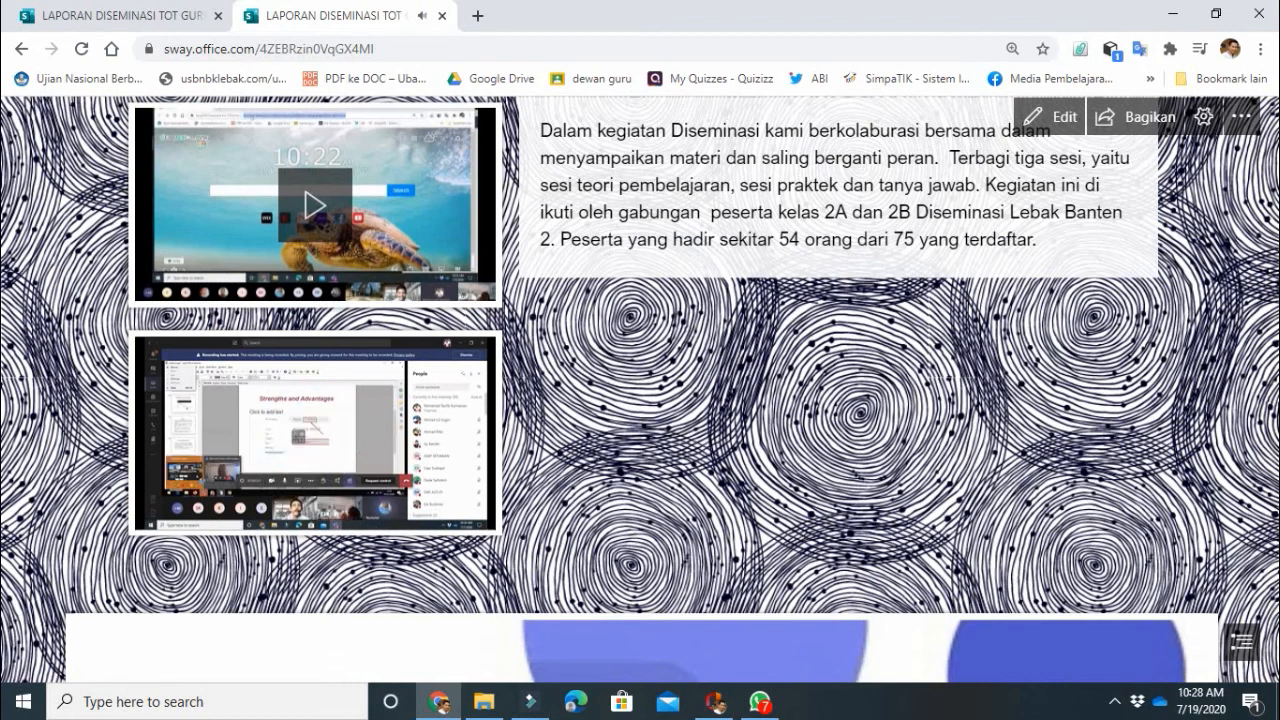
pyautogui.press('XF86AudioRaiseVolume')
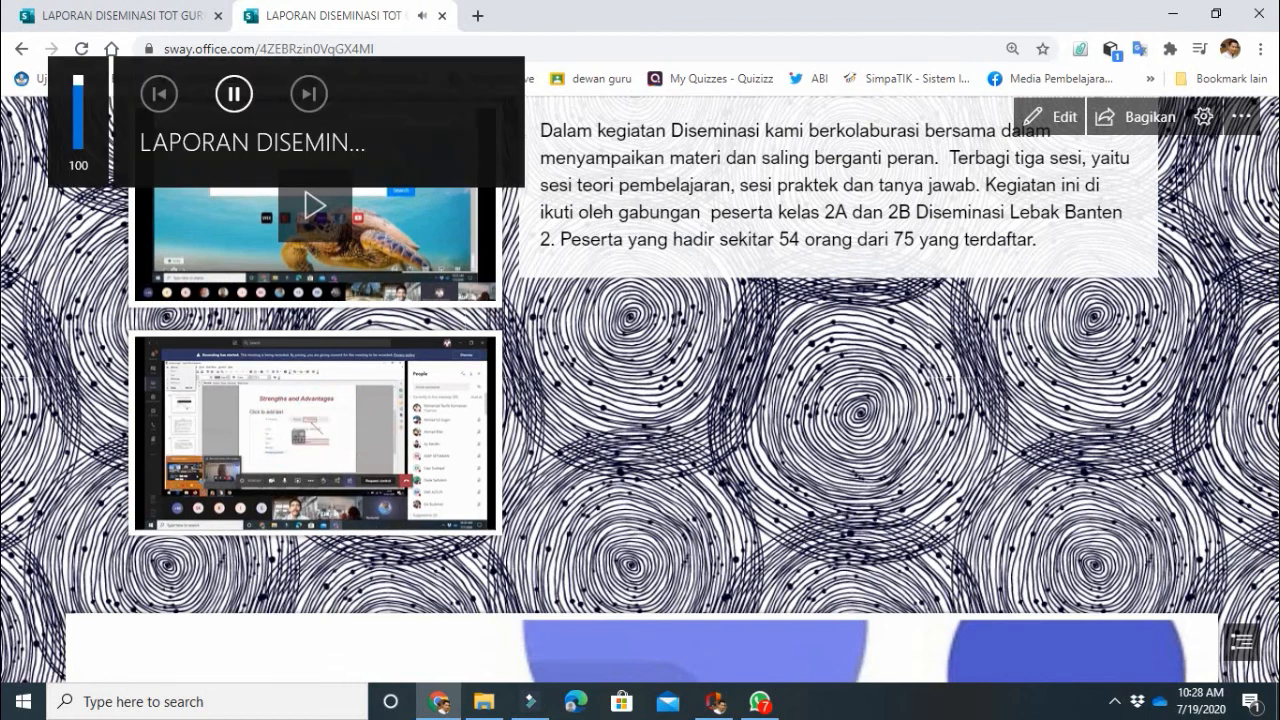
pyautogui.click(315, 206)
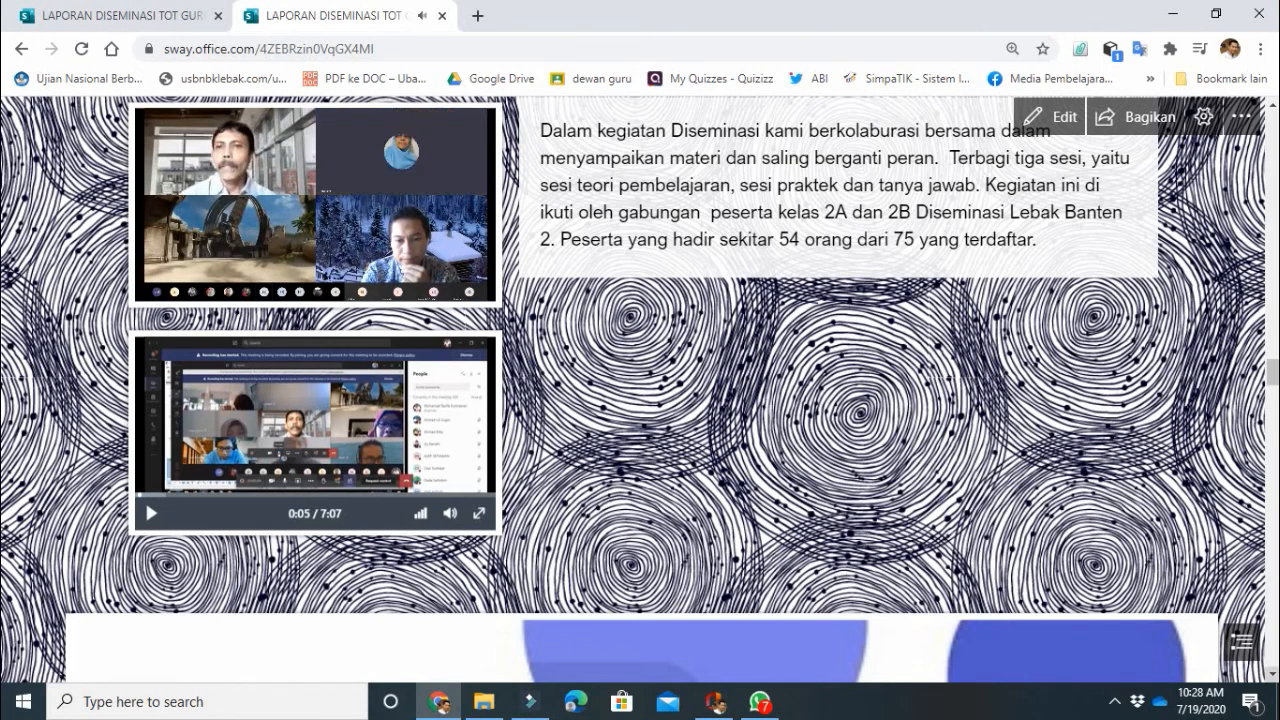
pyautogui.scroll(-5, 640, 390)
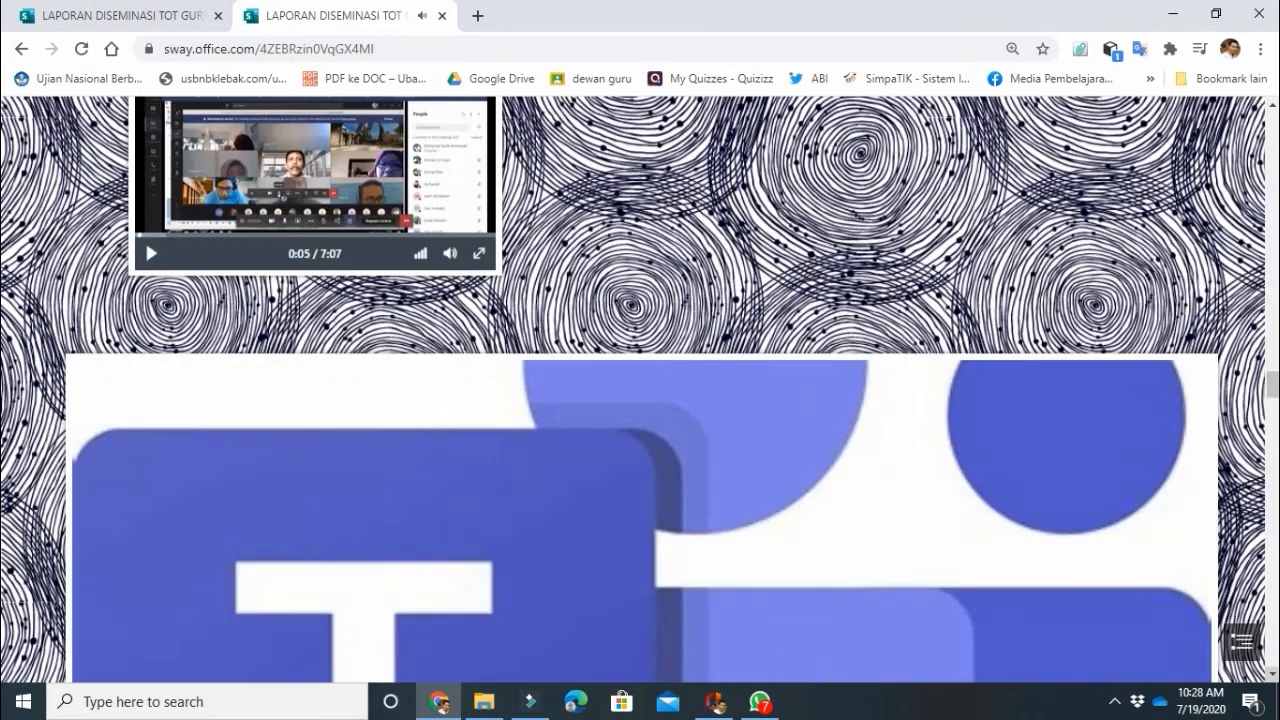
# Step: Review the report's DISEMINASI 2 image stack and activity description, continuing through the DISEMINASI 3 Microsoft Form section
pyautogui.scroll(-5, 640, 390)
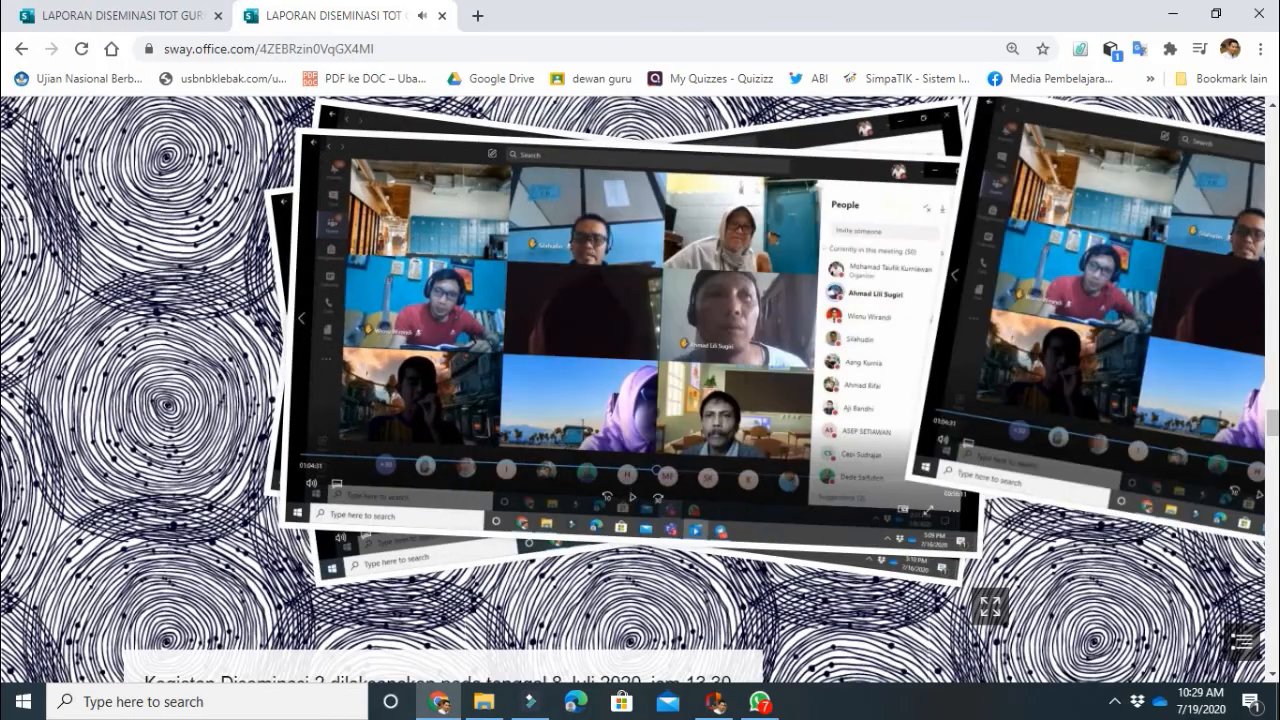
pyautogui.scroll(-2, 640, 390)
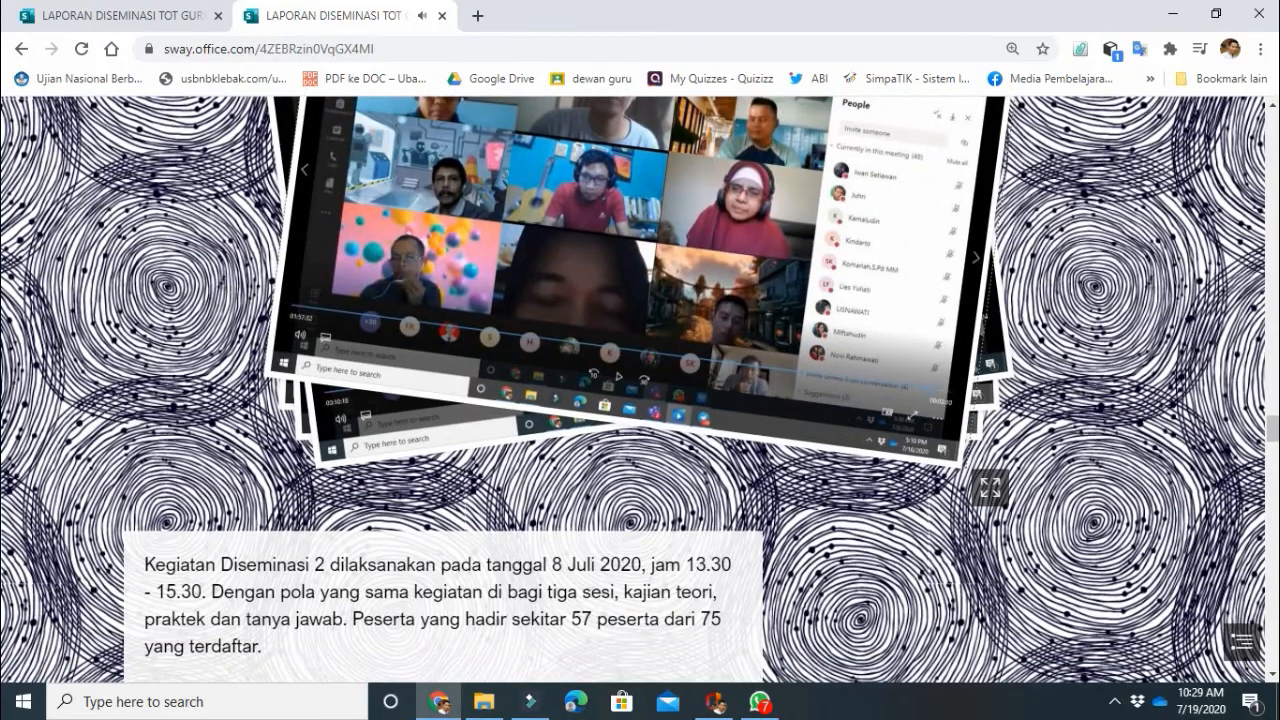
pyautogui.scroll(-5, 640, 390)
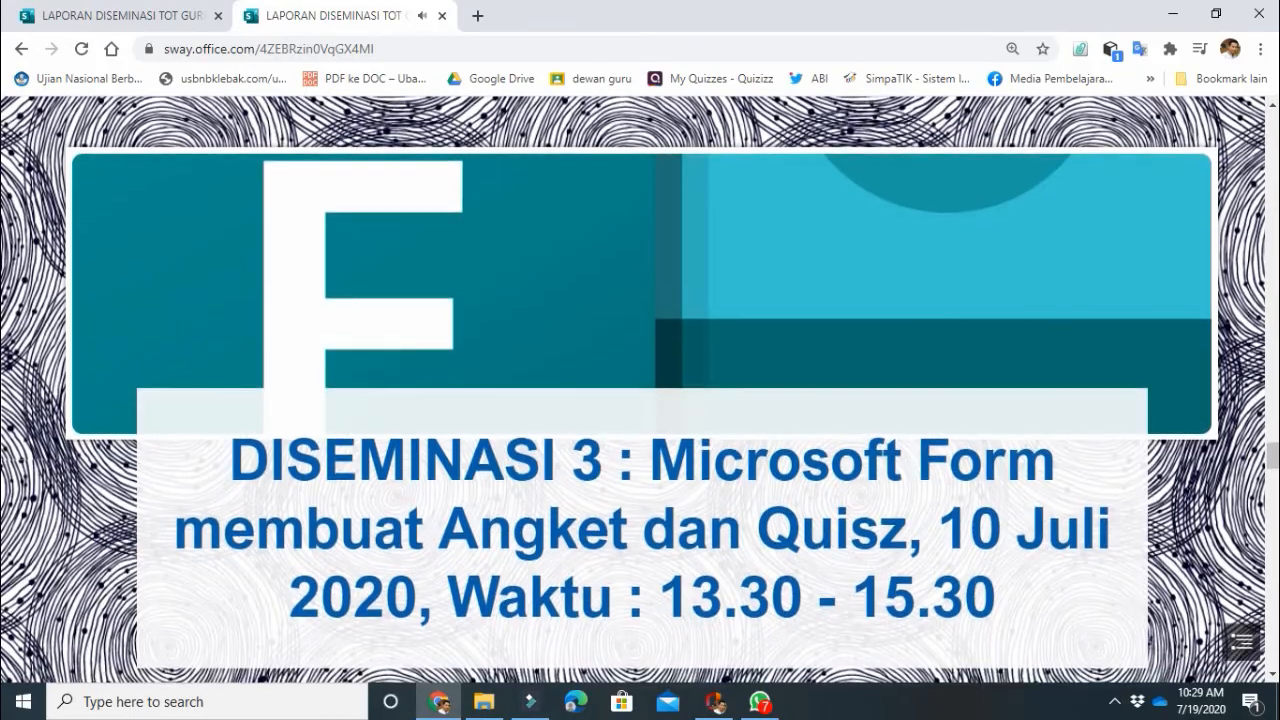
pyautogui.scroll(-1, 640, 390)
pyautogui.scroll(-10, 640, 390)
# Step: Return to the DISEMINASI 3 image stack and leaf through its screenshots of the training recording
pyautogui.scroll(6, 640, 390)
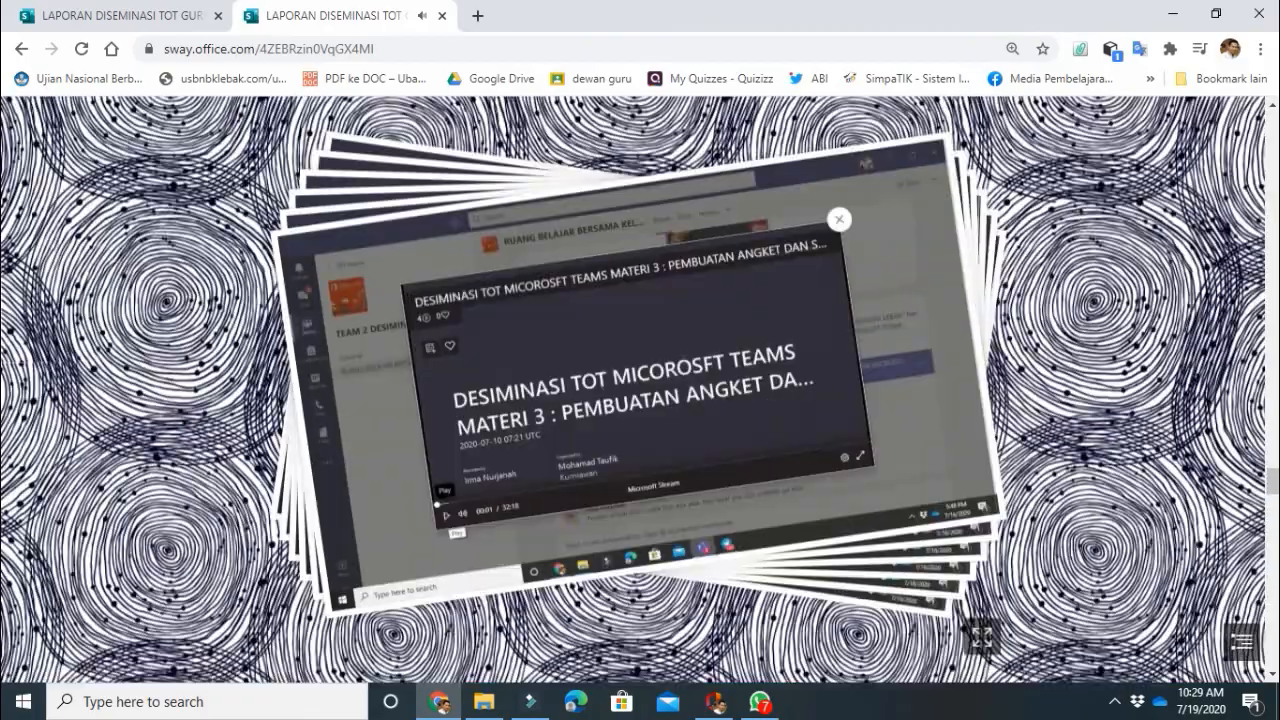
pyautogui.click(640, 390)
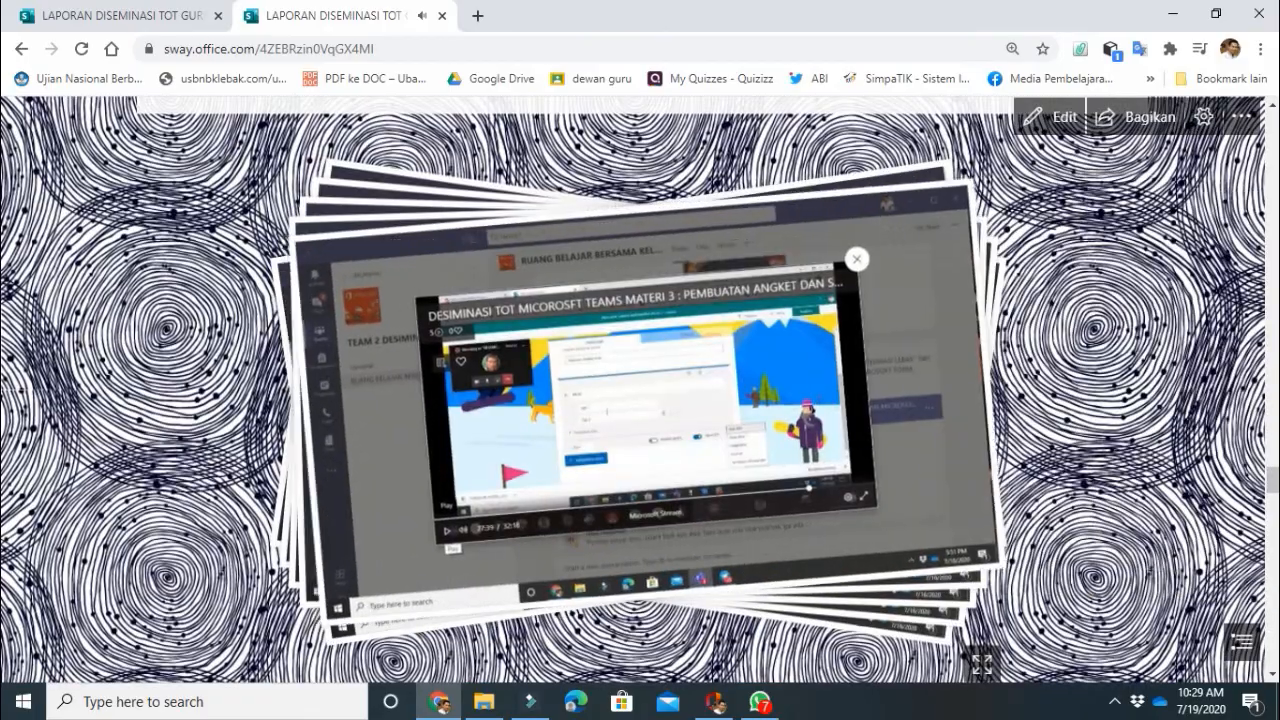
pyautogui.click(640, 390)
pyautogui.click(640, 390)
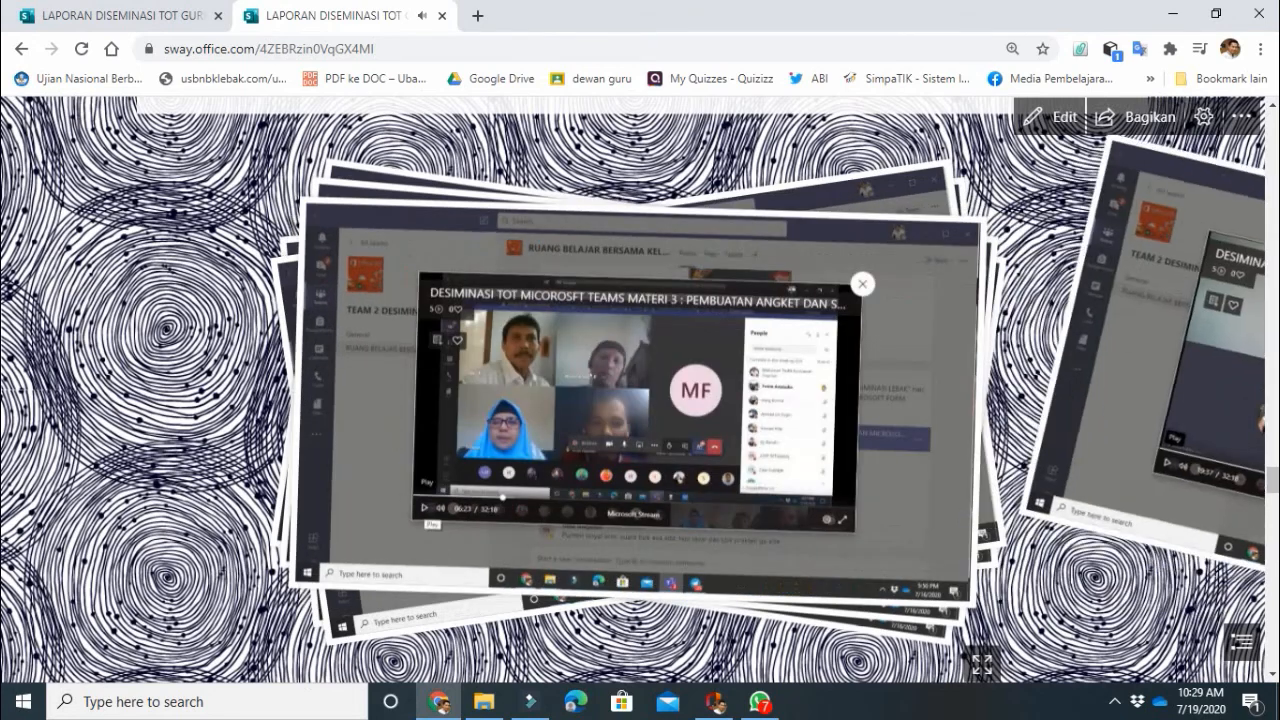
pyautogui.click(640, 390)
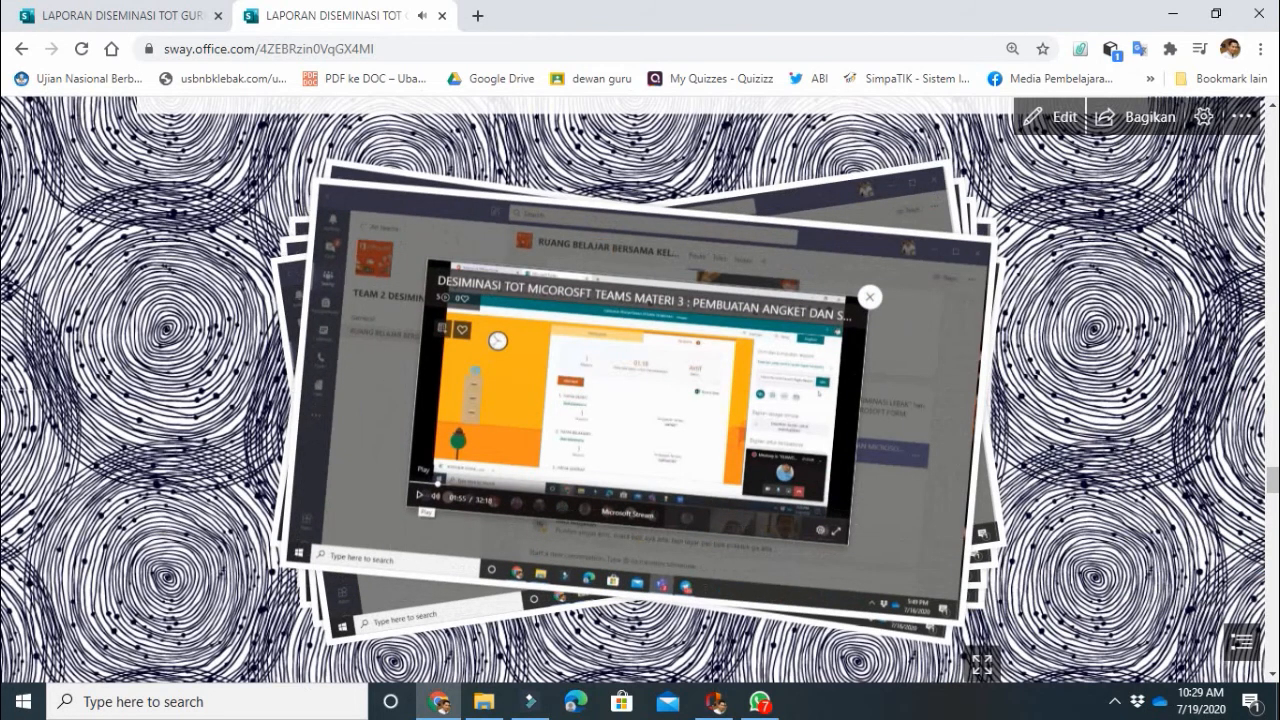
pyautogui.click(640, 390)
# Step: Examine the report from the OneNote learning tools section through the assignment image stack to the closing text
pyautogui.scroll(-3, 640, 390)
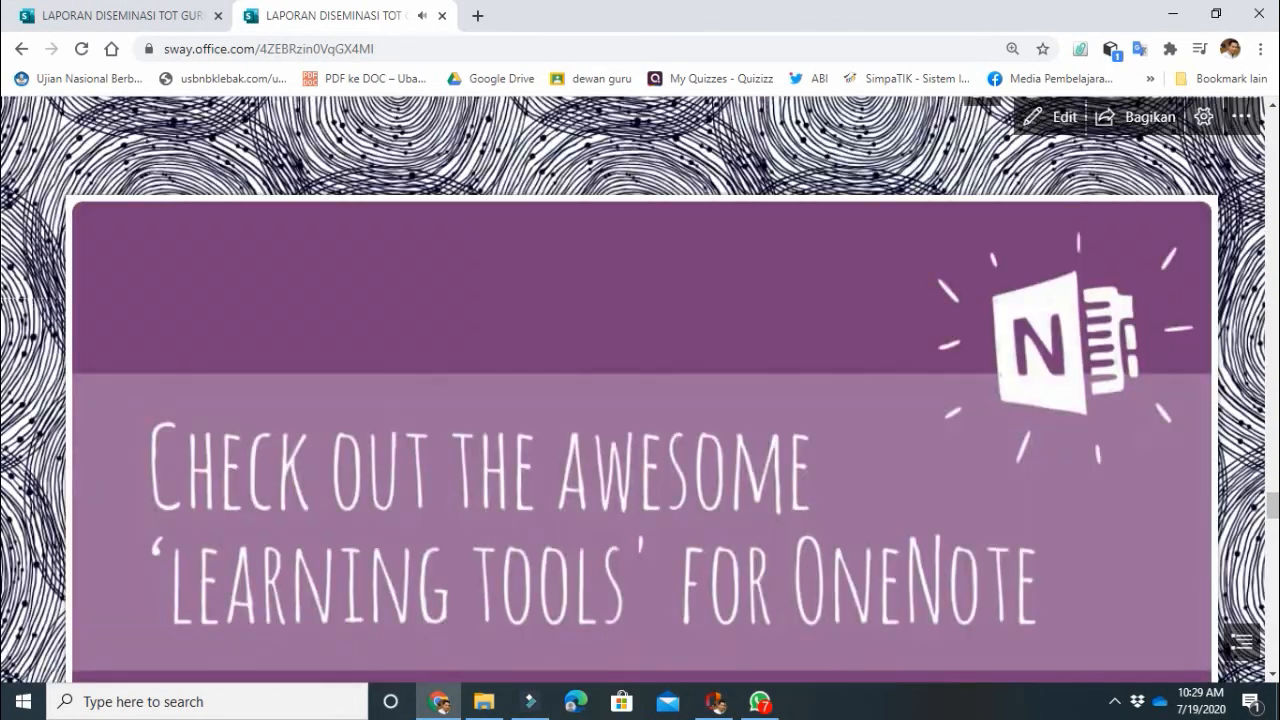
pyautogui.scroll(-3, 640, 390)
pyautogui.scroll(-5, 640, 390)
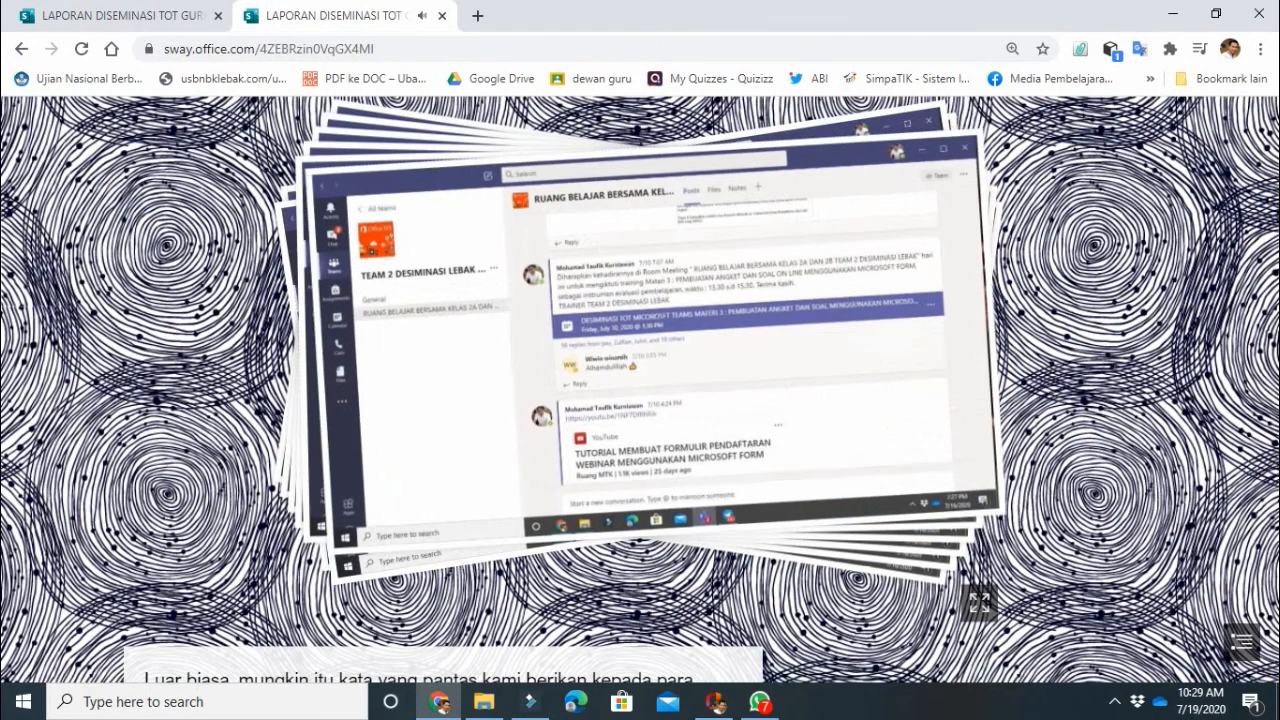
pyautogui.scroll(-9, 640, 390)
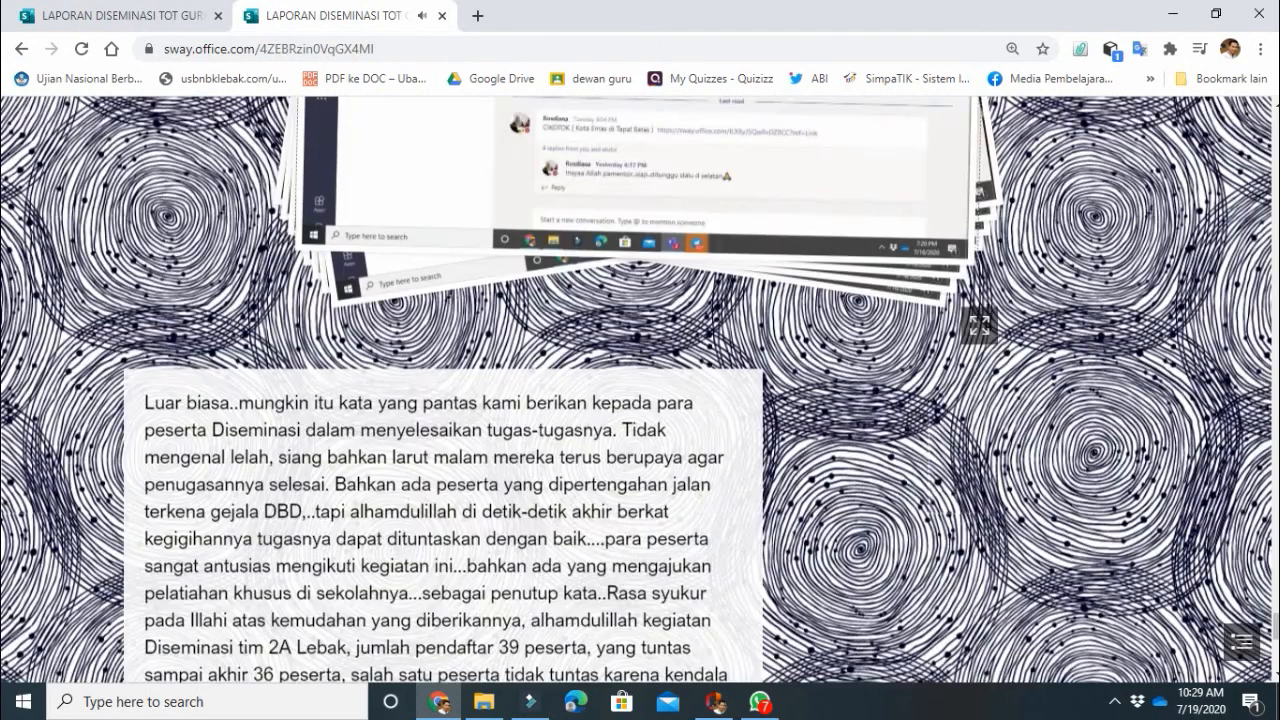